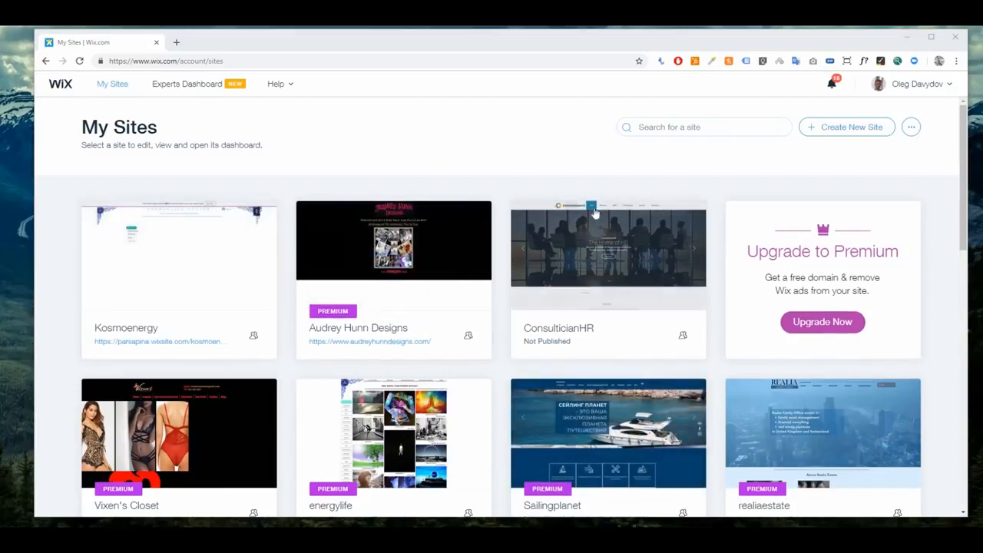
Start creating a new site and choose Photography as the kind of website.
click(831, 132)
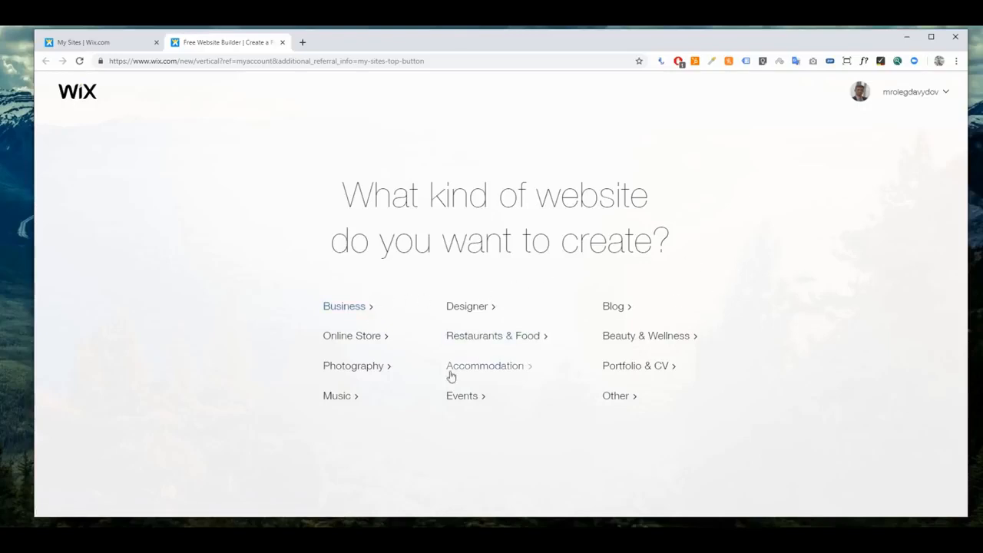
click(366, 373)
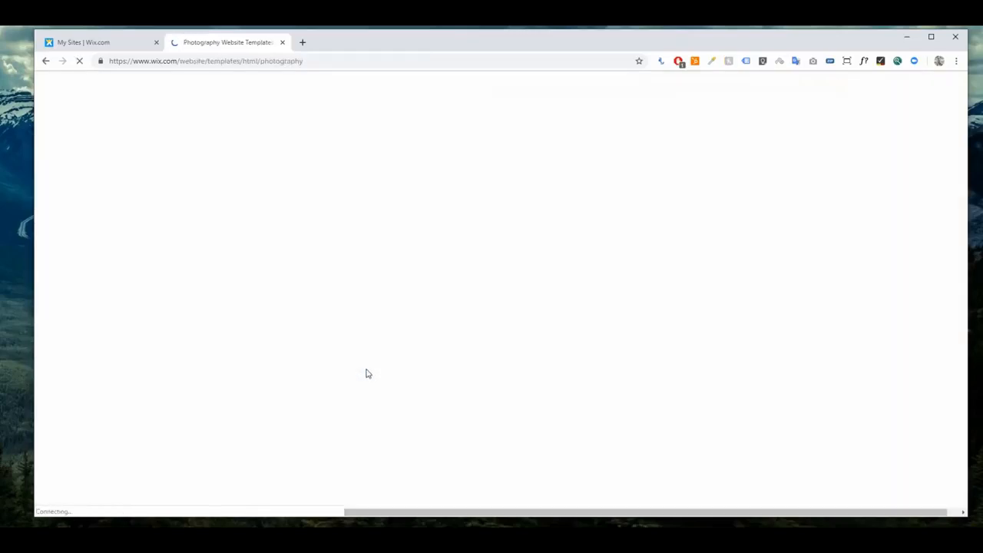
Search the website templates for "photos".
click(146, 165)
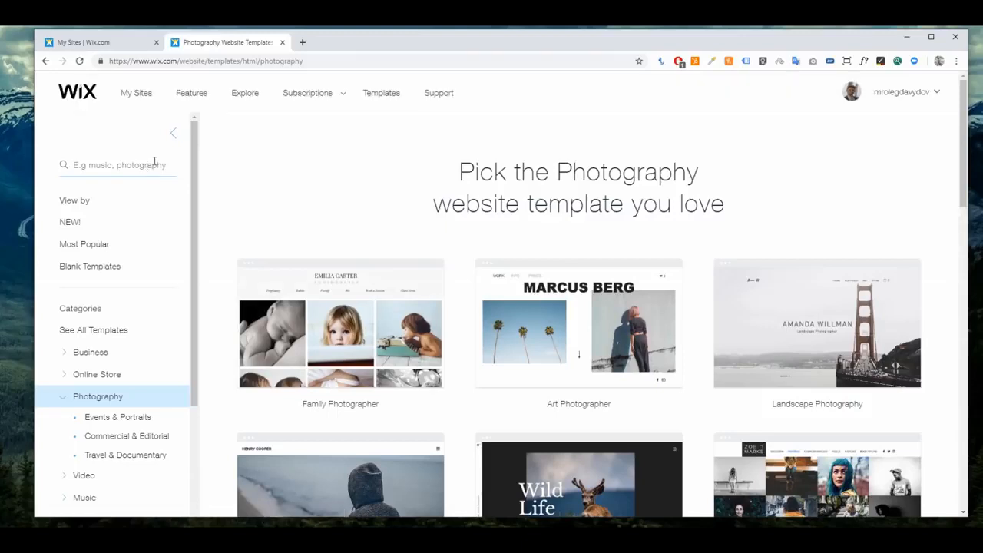
text(sрще)
key(Return)
key(BackSpace)
key(BackSpace)
key(BackSpace)
key(BackSpace)
text(ph)
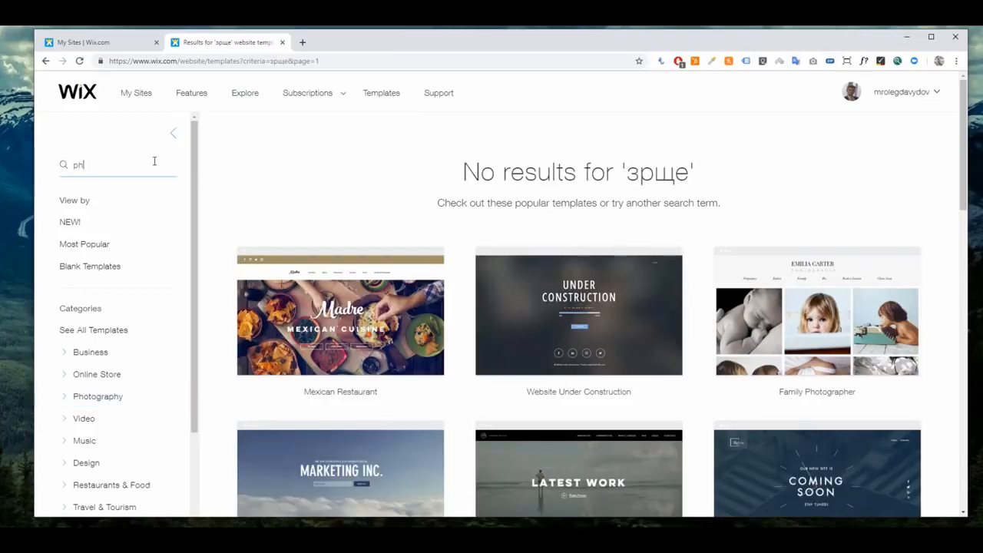
text(otos)
key(Return)
Extend the template search term to "photostudio" and look through the suggested templates.
text(t)
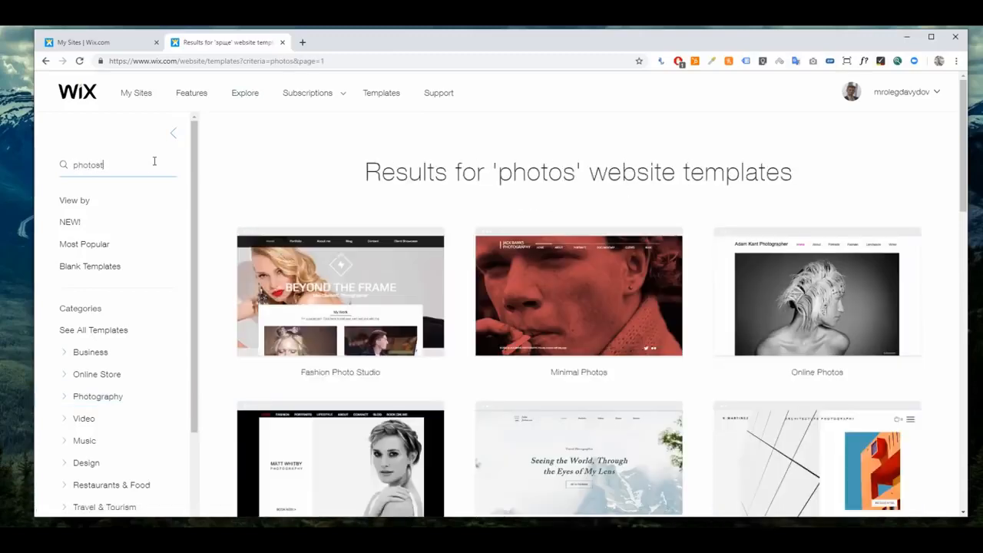
text(udio)
key(Return)
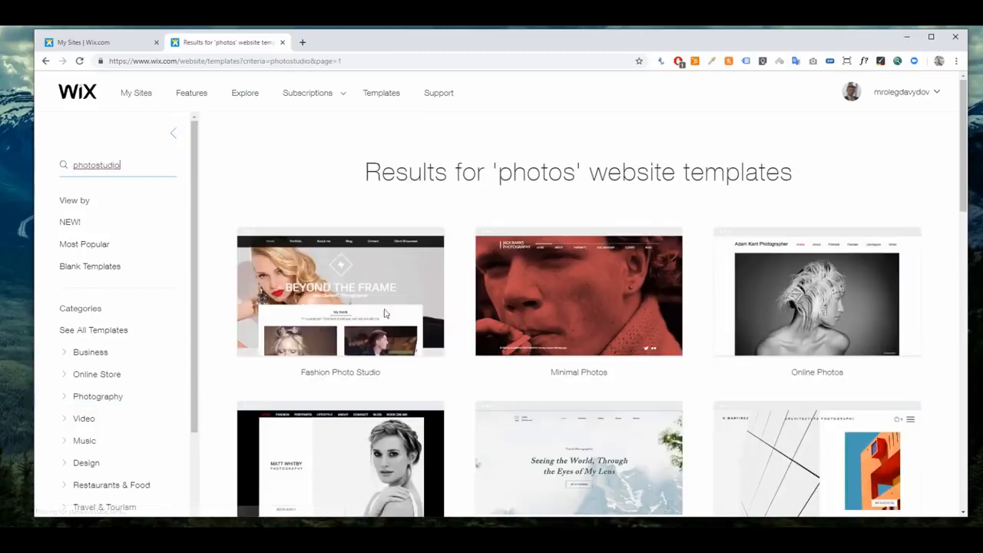
scroll(658, 306, down, 3)
scroll(650, 316, up, 3)
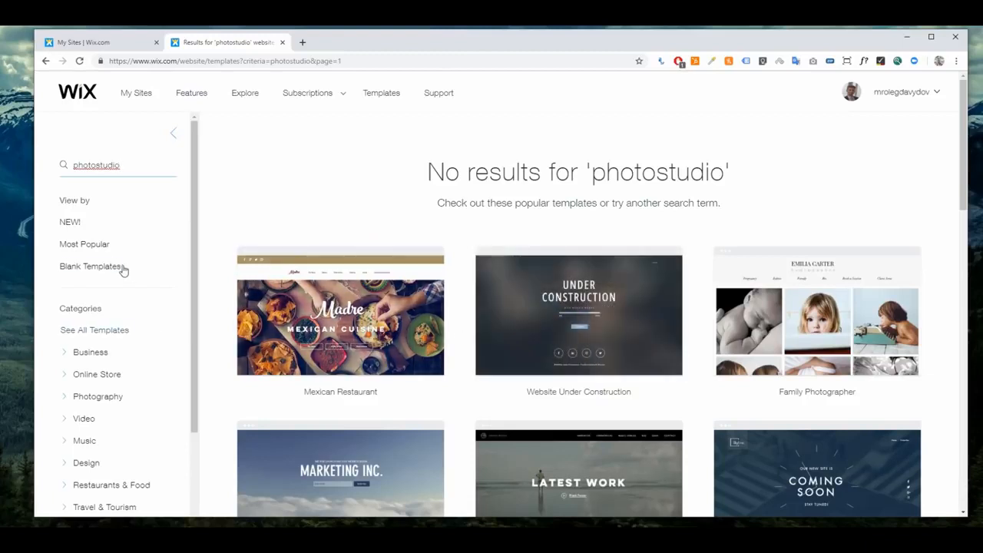
View the blank templates, and search the template library for "photostudio" again.
click(121, 267)
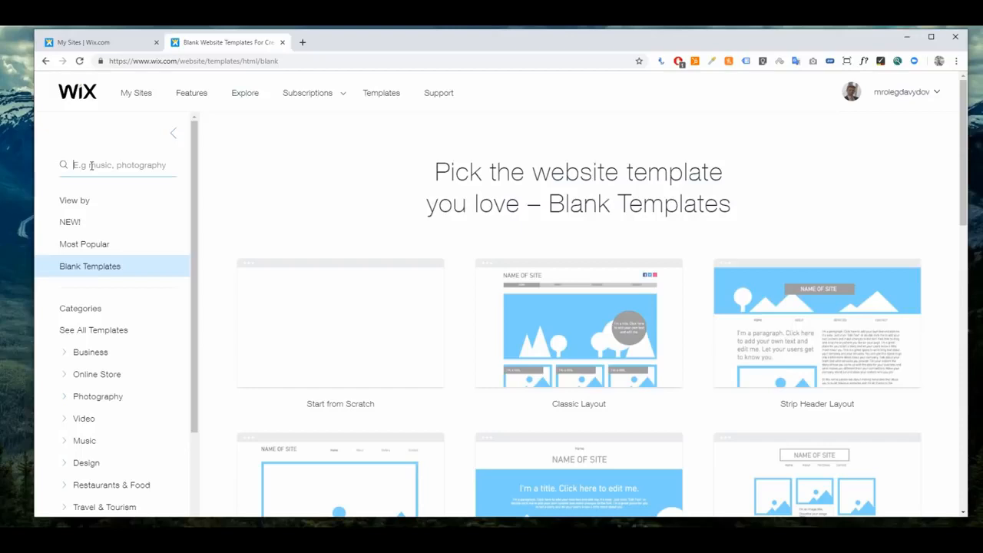
text(photos)
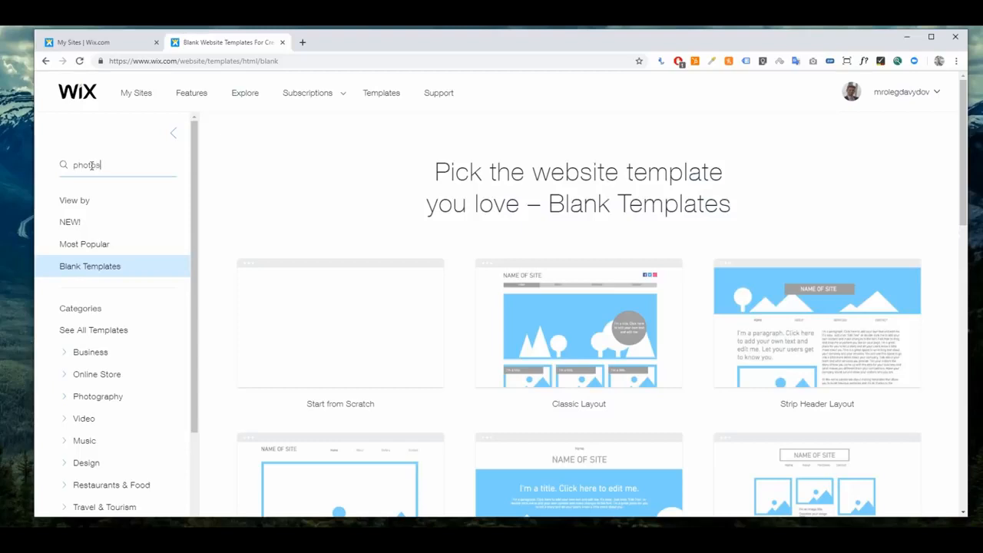
text(tudio)
key(Return)
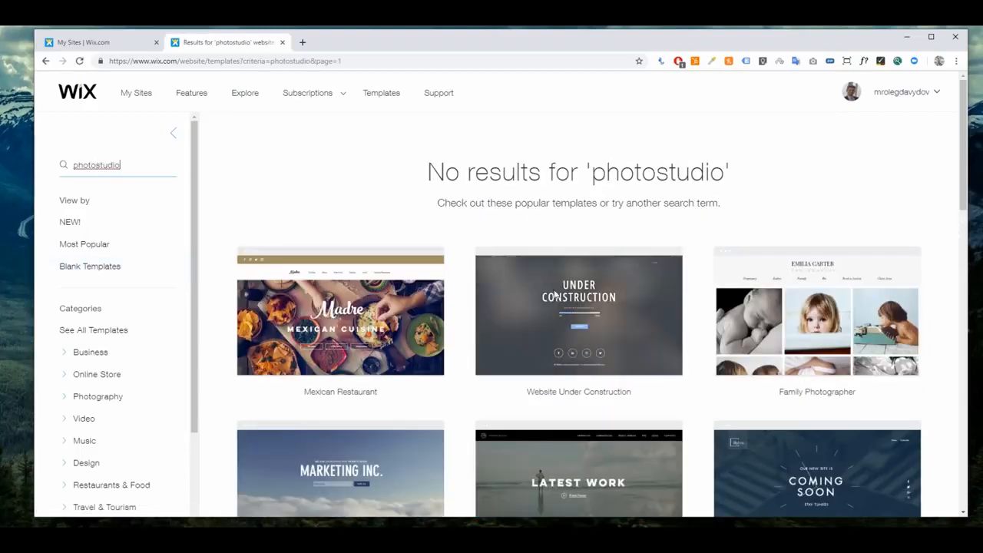
Open the Family Photographer template for editing and dismiss the introduction video.
mouse_move(779, 307)
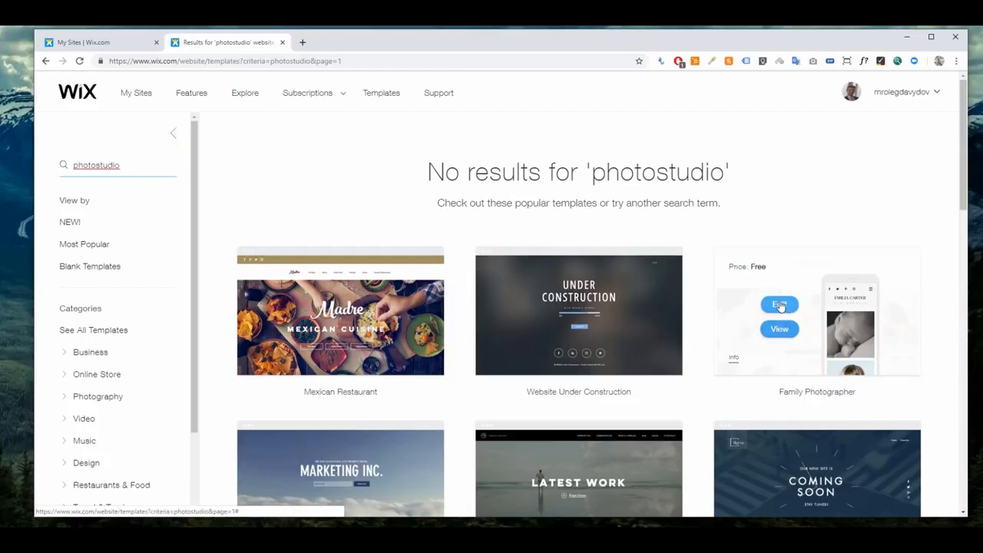
click(780, 306)
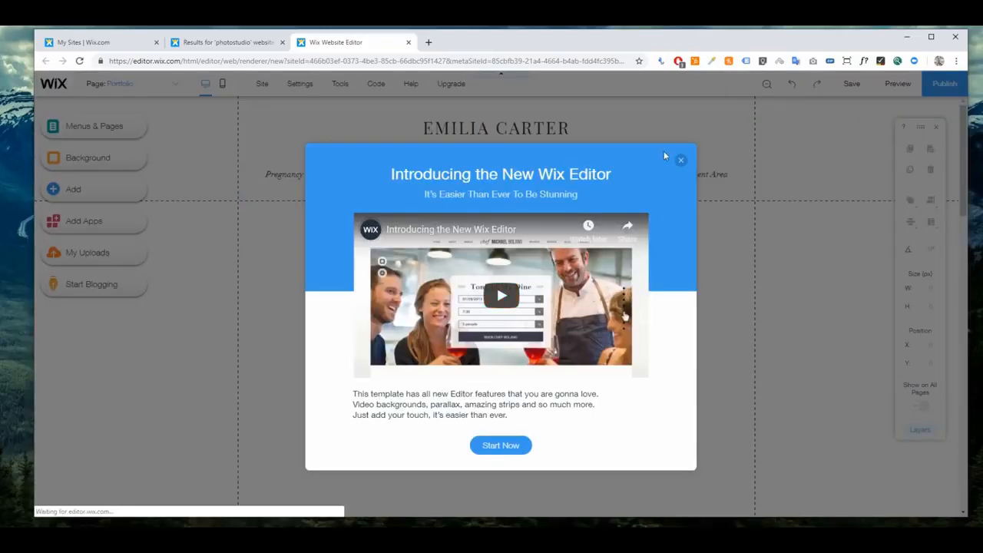
click(681, 162)
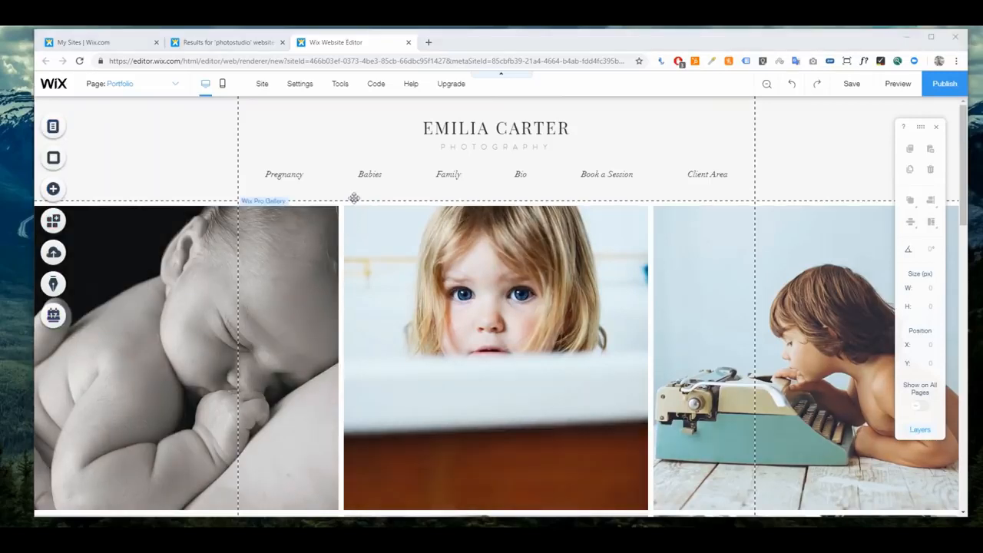
Move the header's navigation menu slightly down to Y 130, keeping X at 0.
click(390, 176)
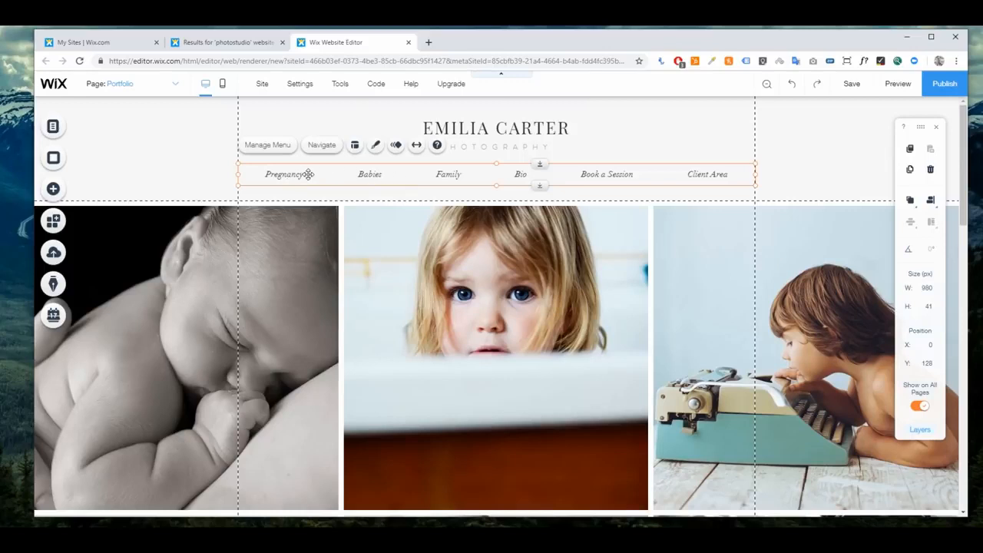
mouse_move(308, 174)
mouse_down()
mouse_move(309, 153)
mouse_move(309, 175)
mouse_up()
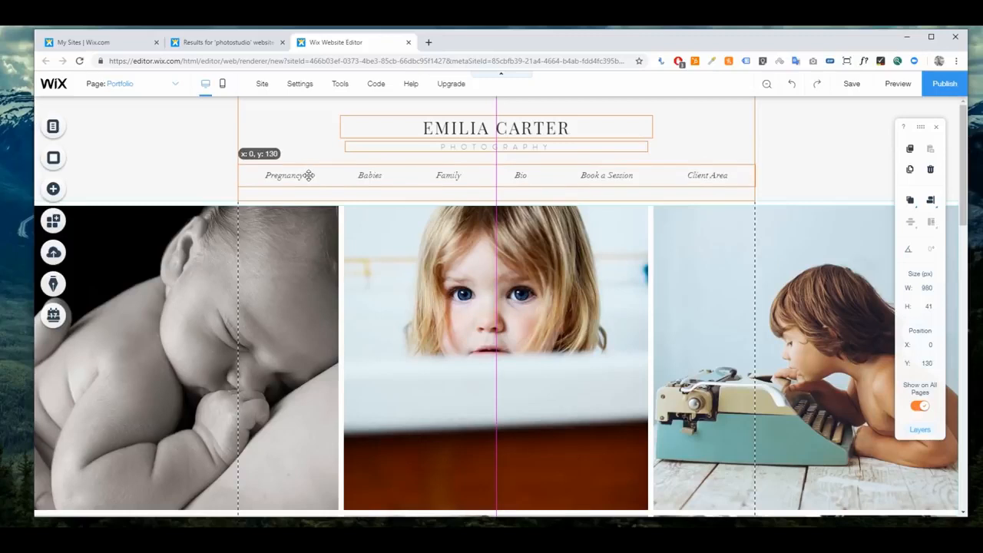
drag(309, 175, 309, 175)
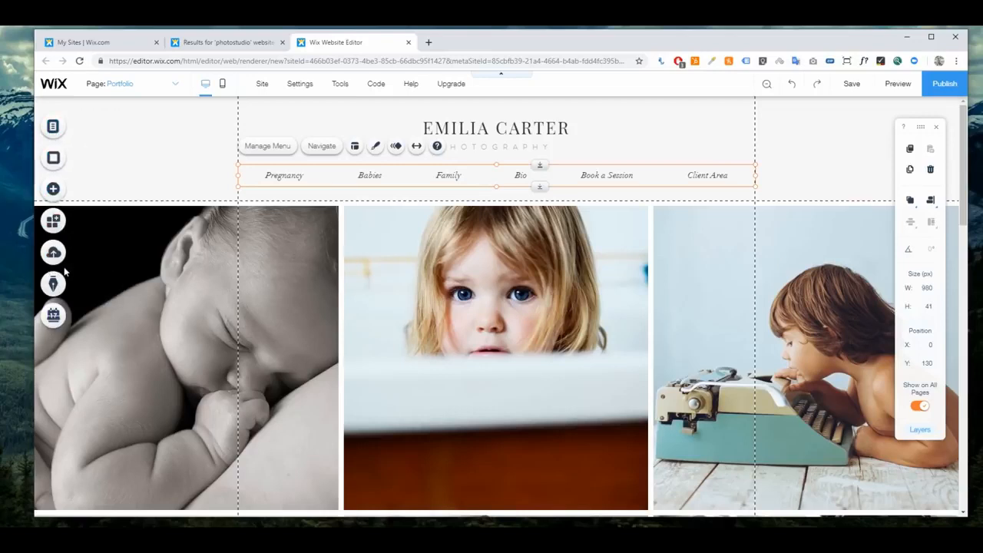
Delete the Pregnancy page from the site menu.
click(59, 131)
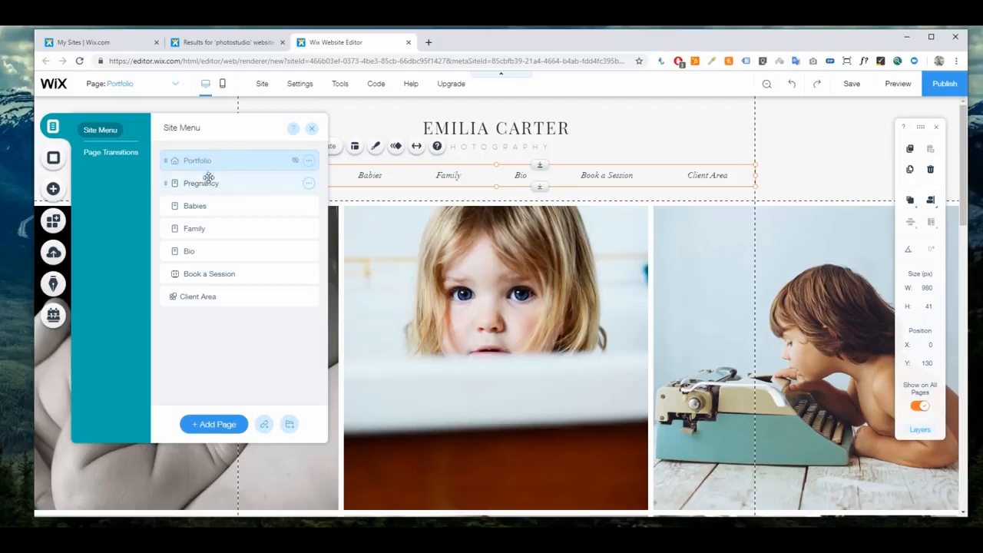
click(308, 183)
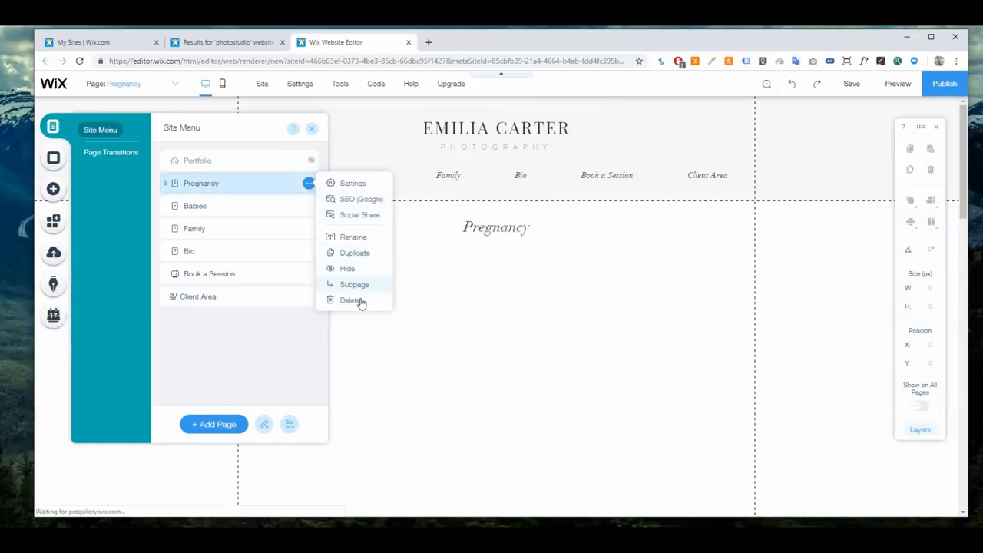
click(355, 301)
click(616, 340)
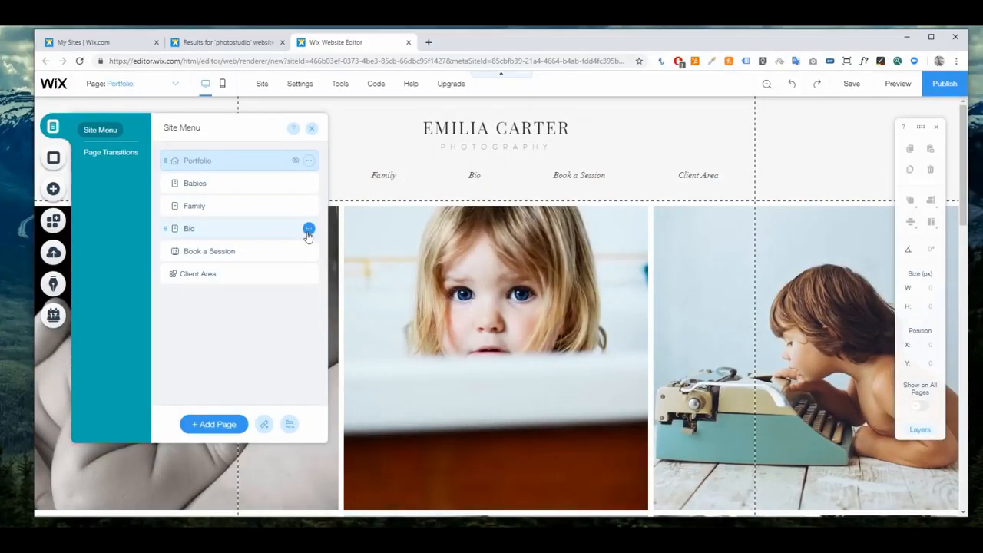
Rename the Bio page as Biography.
click(308, 230)
double_click(197, 230)
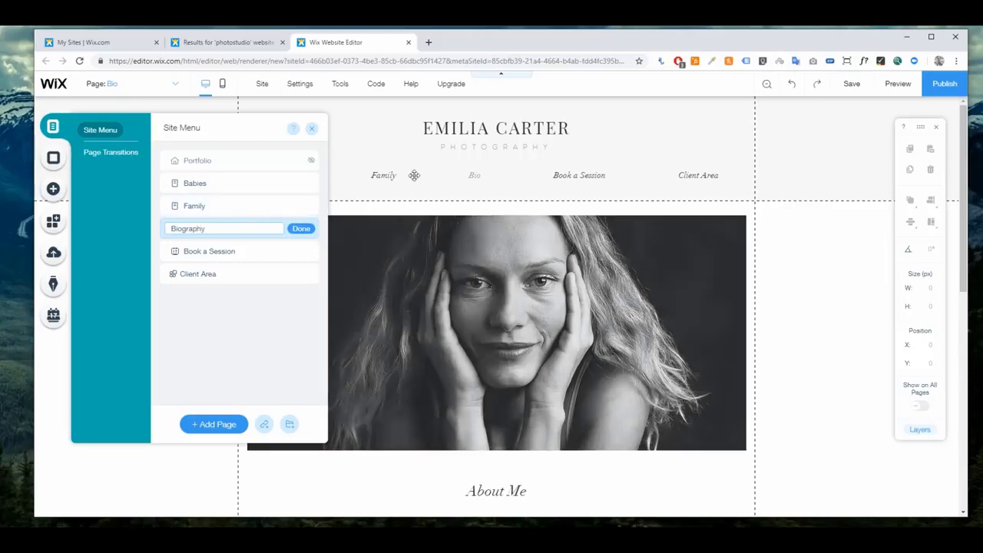
click(310, 231)
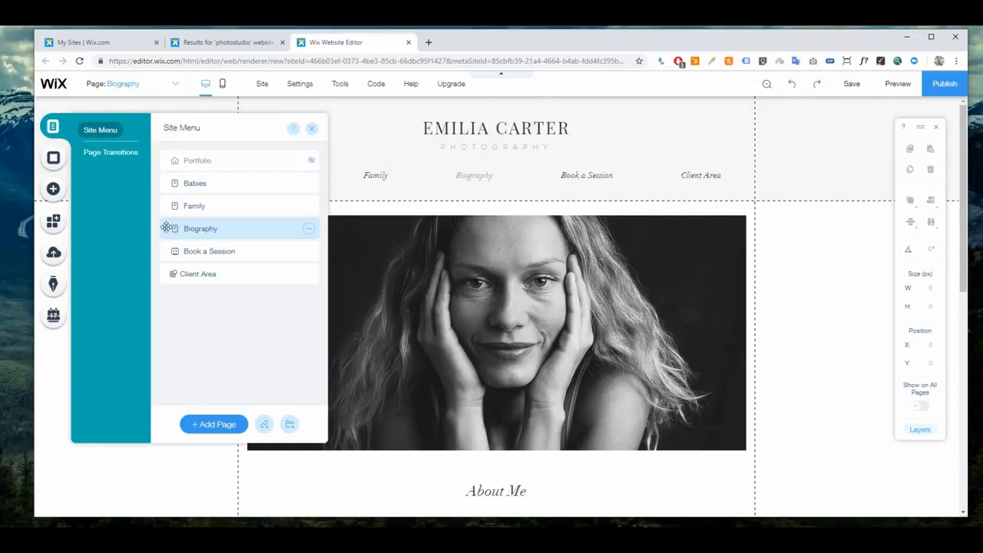
Make Biography a subpage of the Family page, preview the site's navigation and return to editing.
drag(166, 227, 197, 224)
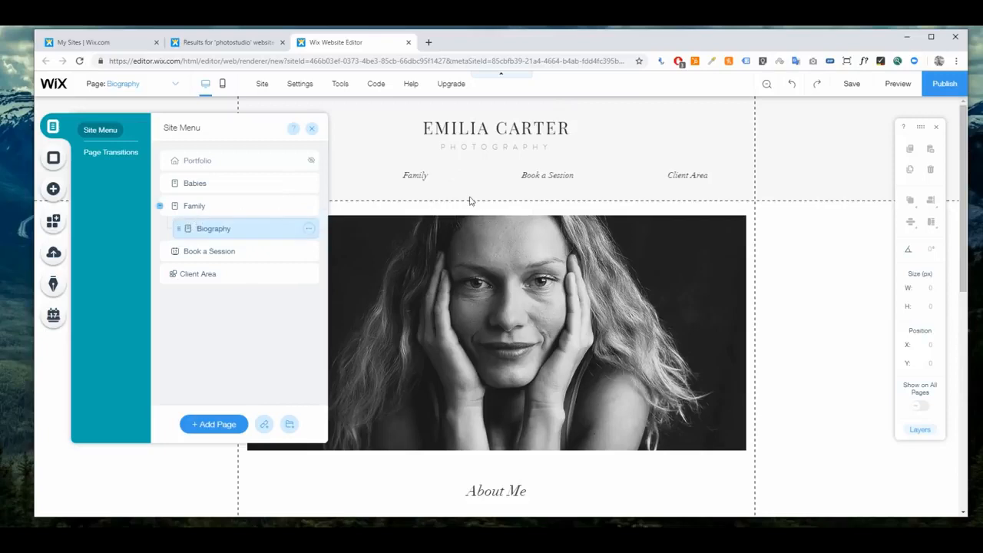
click(896, 86)
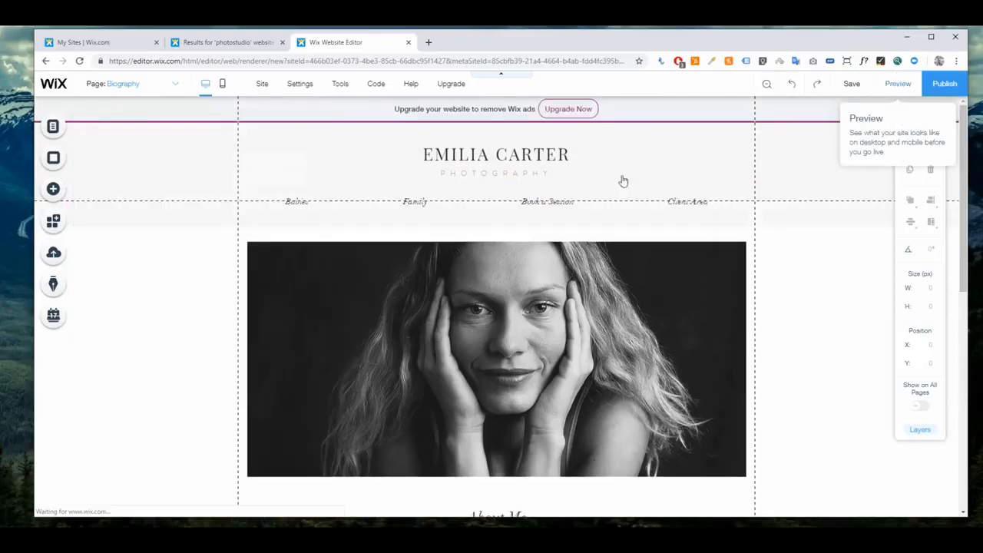
mouse_move(416, 207)
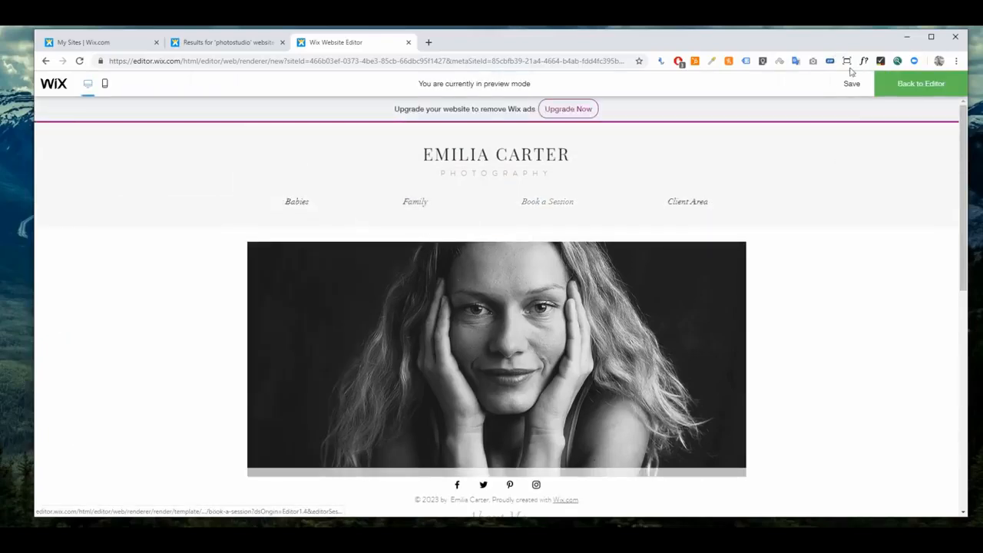
click(918, 84)
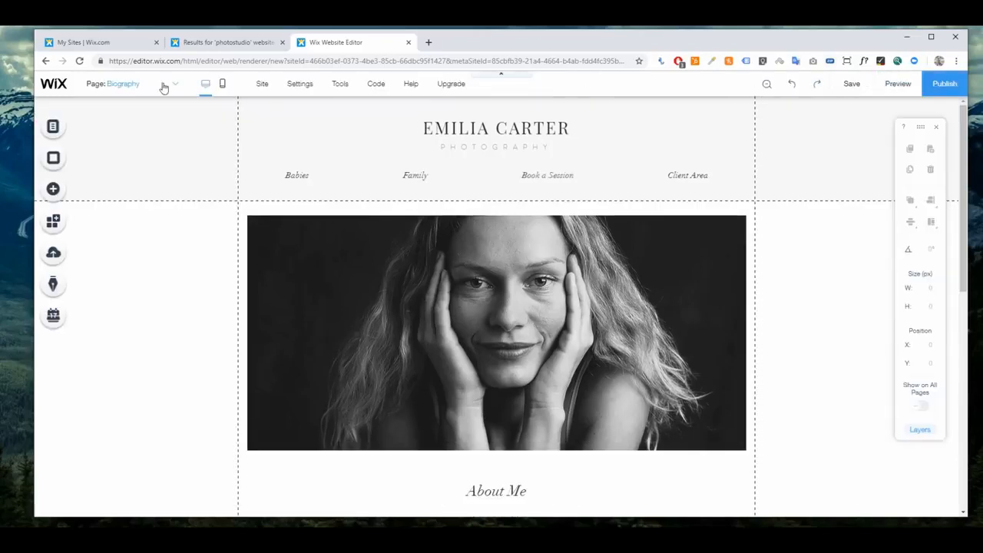
Move the Biography page out from under Family, back to the main level of the site menu.
click(52, 126)
drag(184, 228, 159, 228)
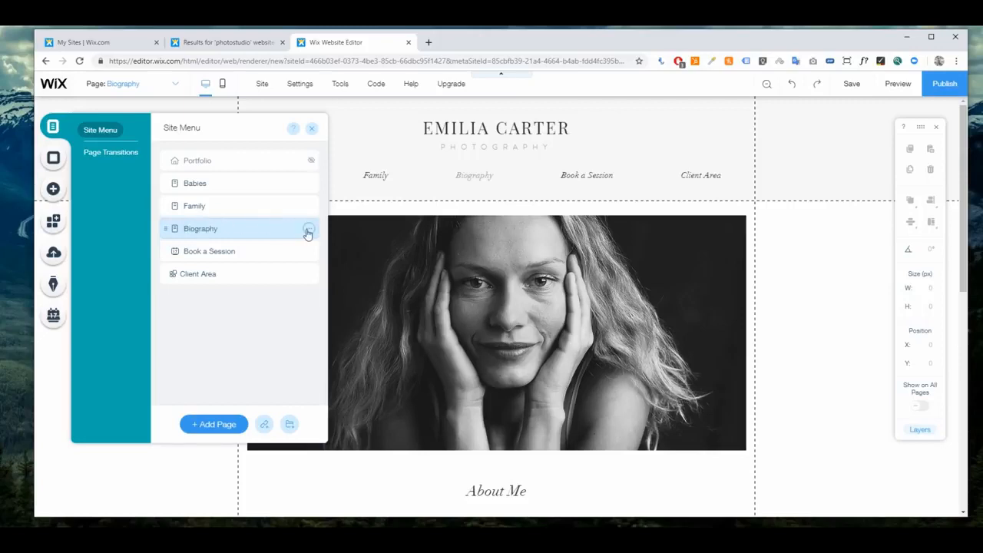
Try the Horizontal page transition, and set the site's transition to Vertical.
click(111, 153)
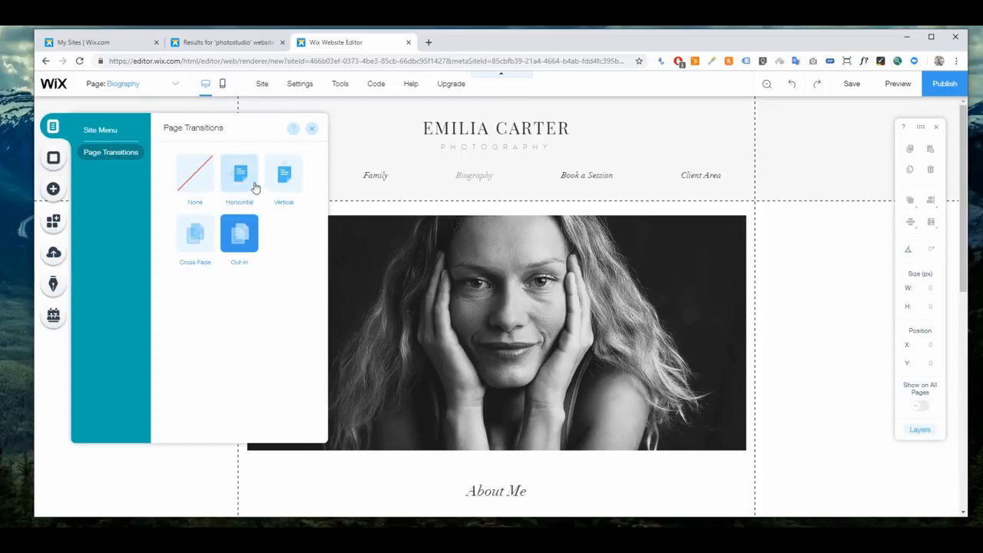
click(252, 187)
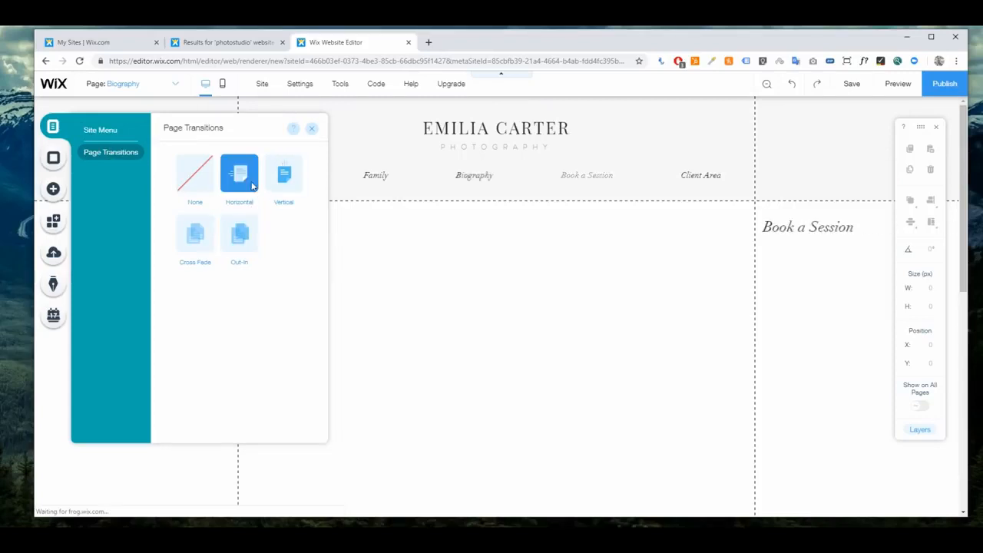
click(292, 181)
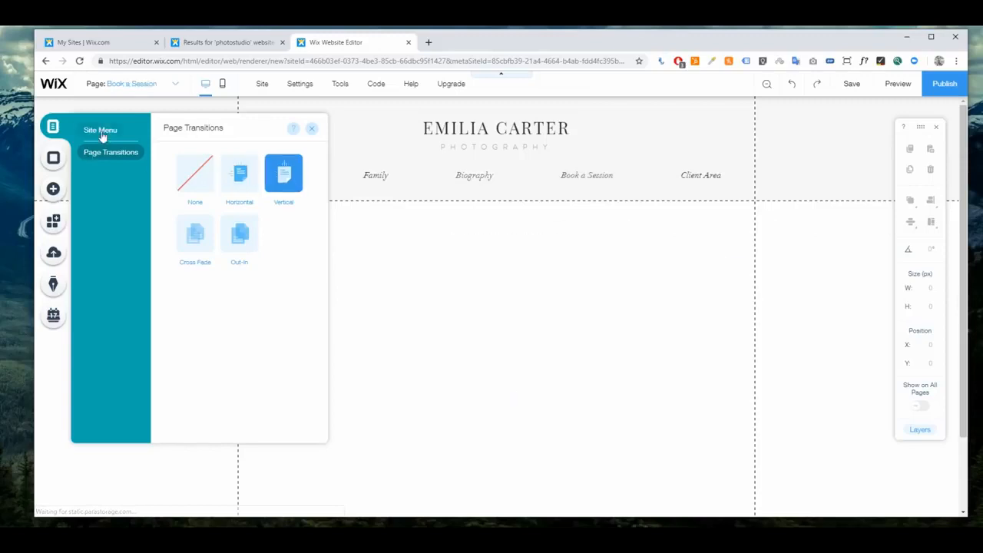
Return to the site menu, review the Family page's options and hide the Family page from the site menu.
click(103, 131)
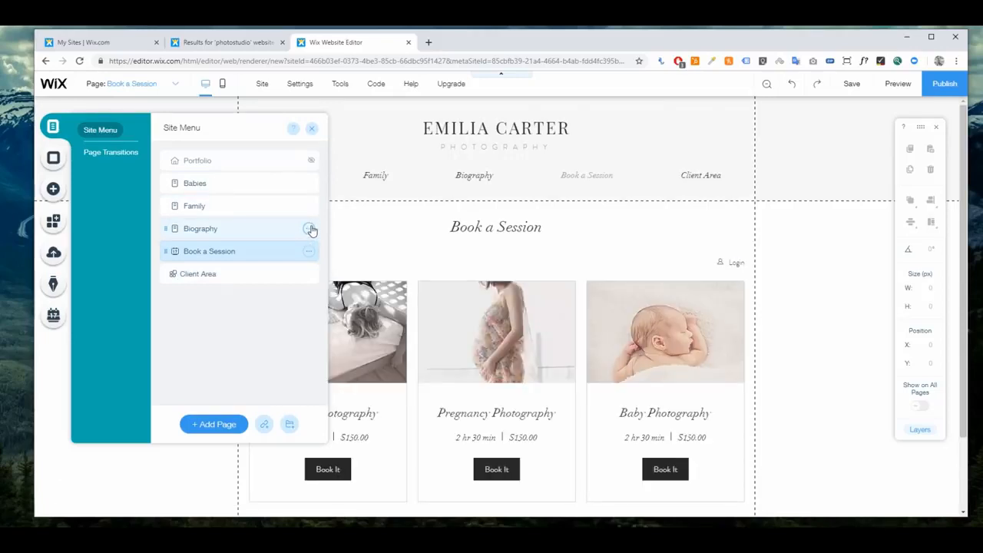
click(308, 206)
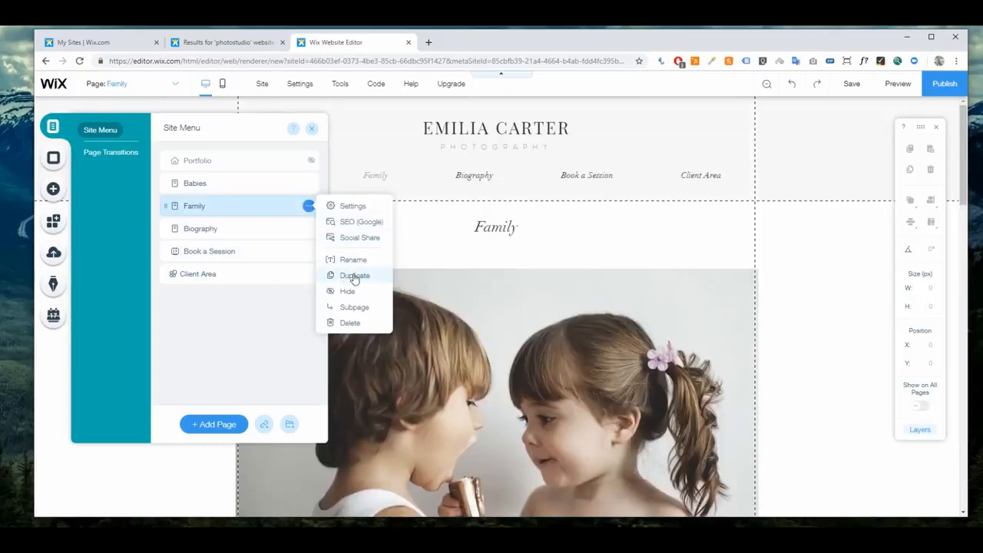
click(250, 329)
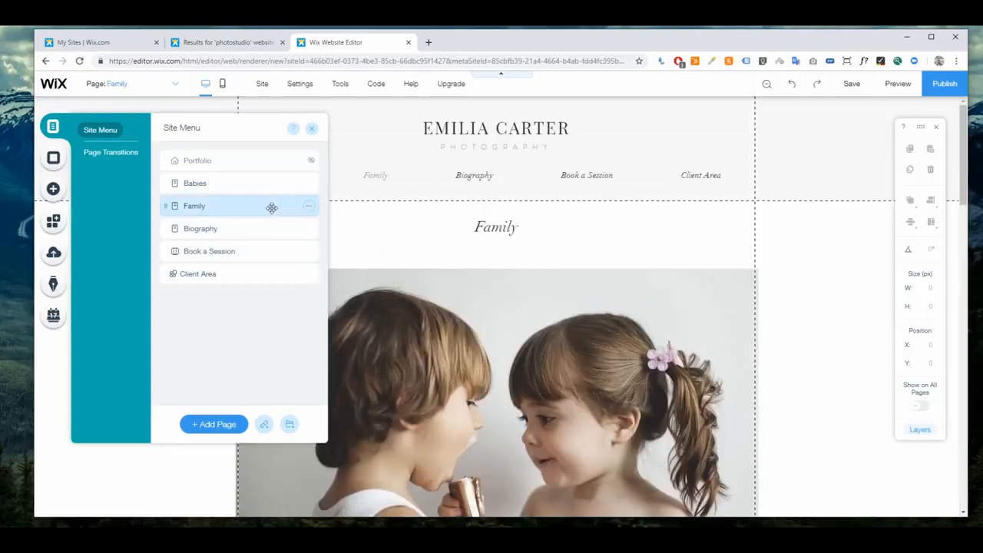
click(309, 206)
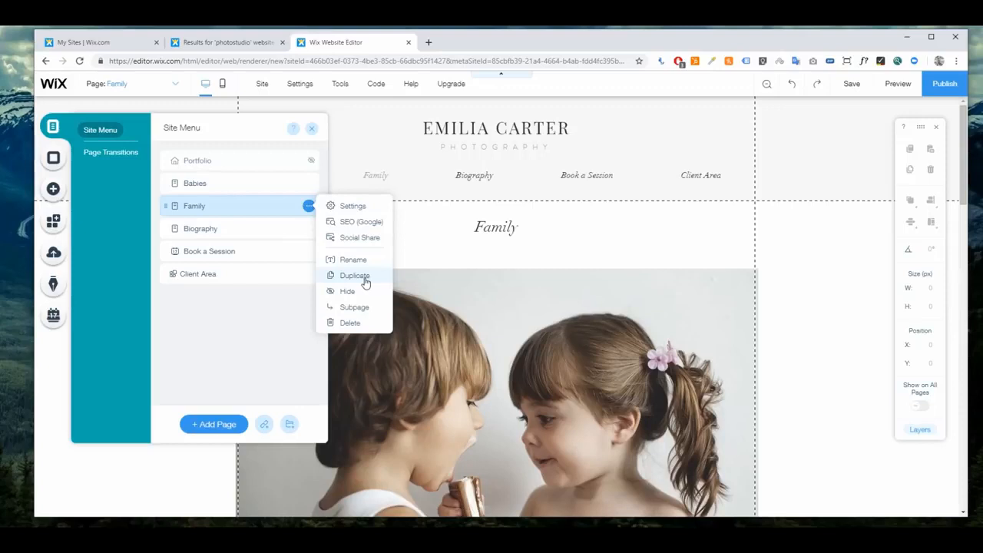
click(259, 314)
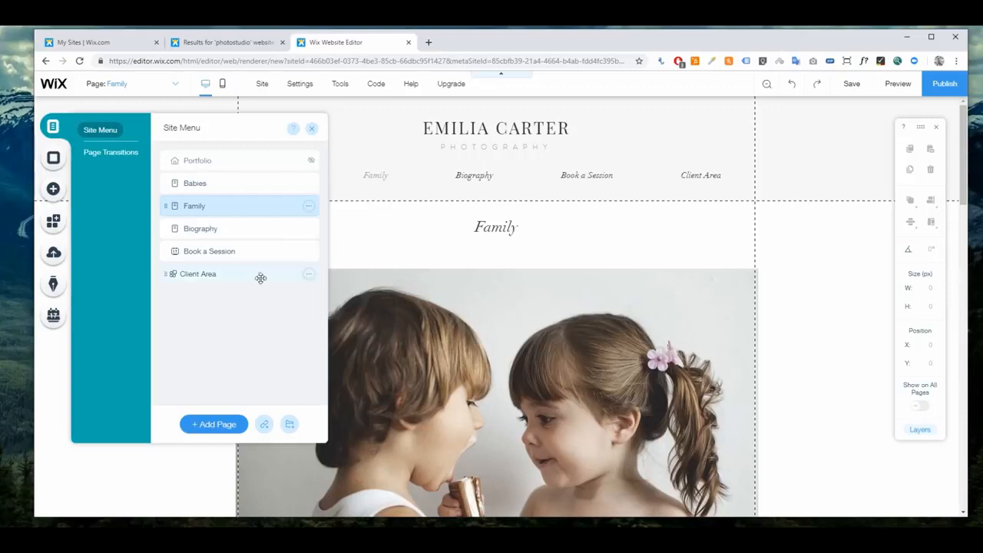
click(309, 207)
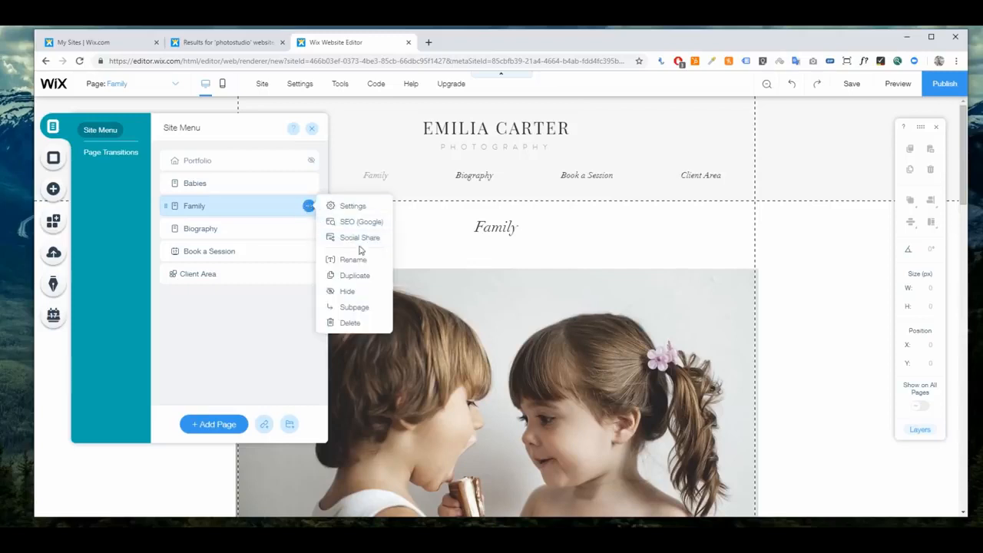
click(352, 294)
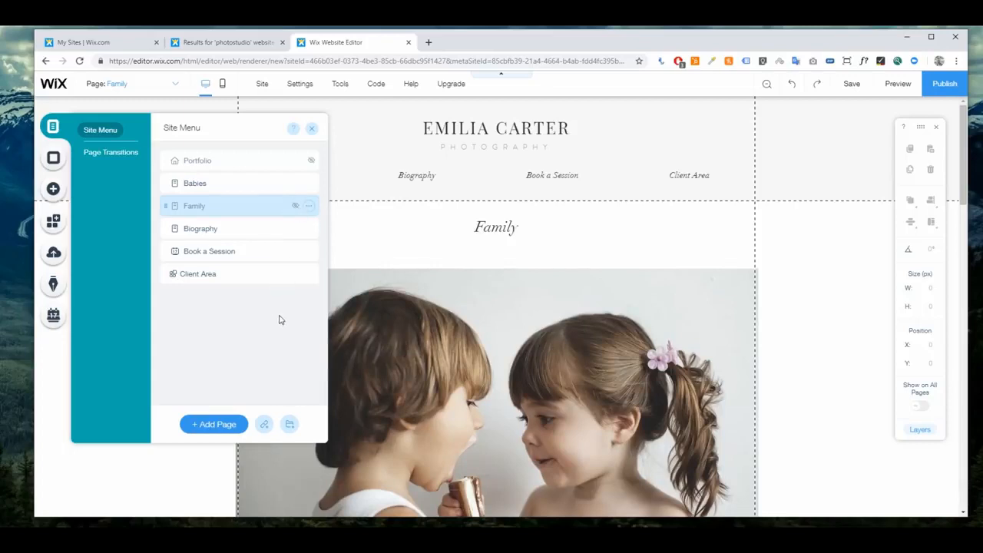
click(308, 206)
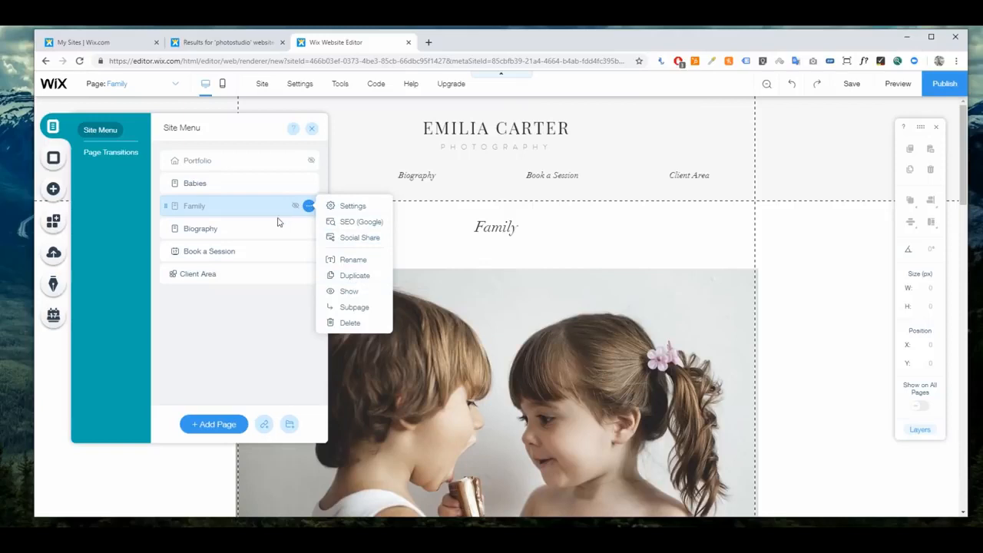
click(309, 206)
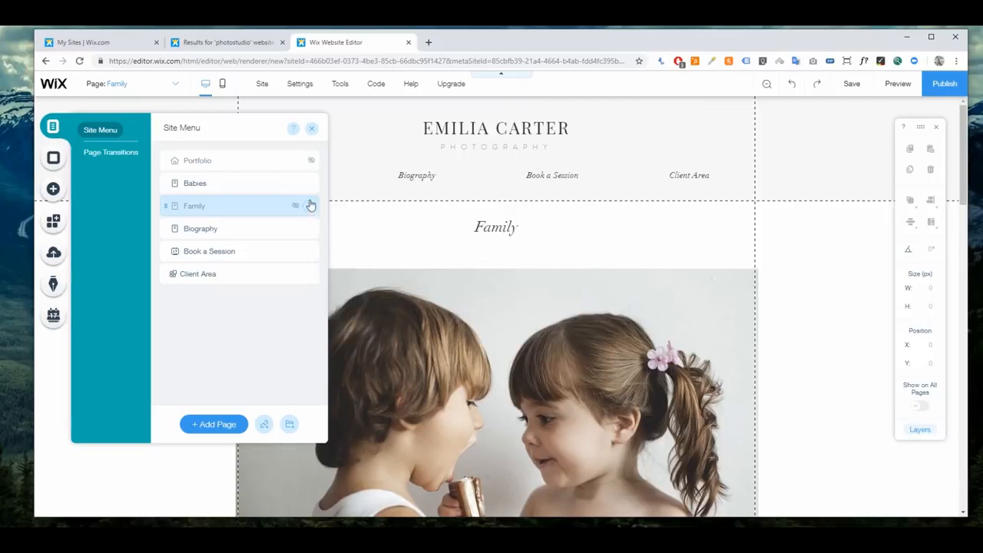
click(313, 131)
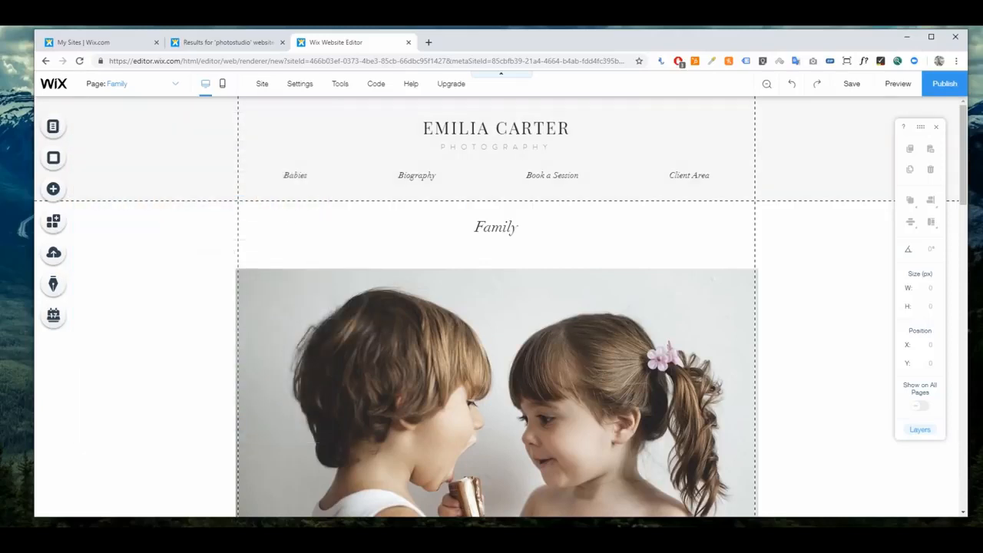
Browse the suggested page backgrounds for the Family page and look at the chooser for a custom background image.
click(59, 159)
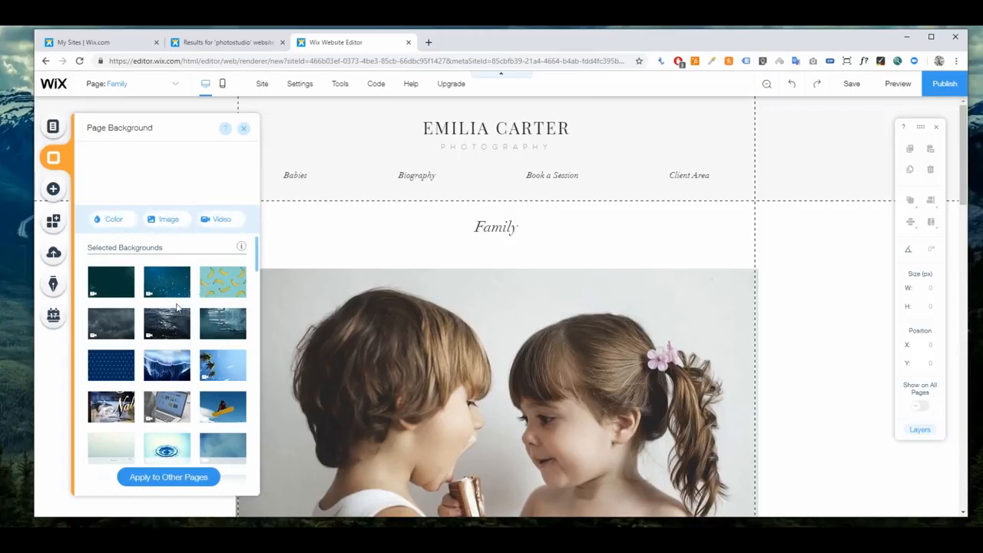
scroll(173, 310, down, 4)
scroll(185, 309, up, 4)
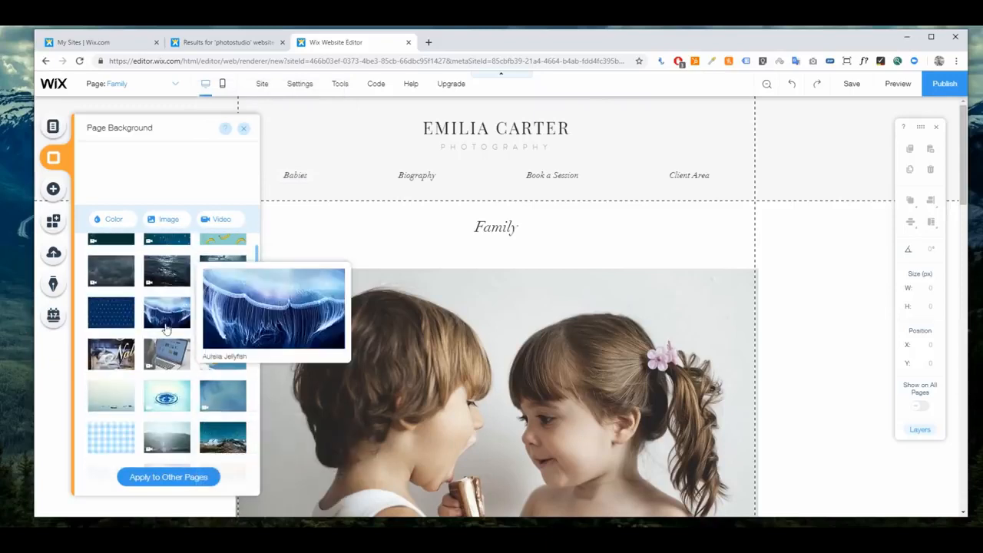
scroll(193, 373, down, 5)
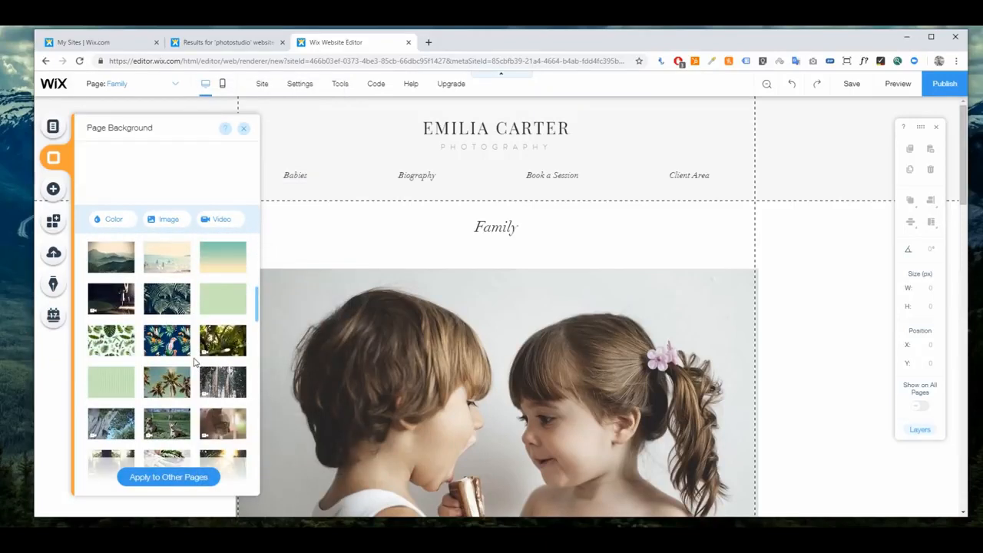
scroll(194, 361, down, 3)
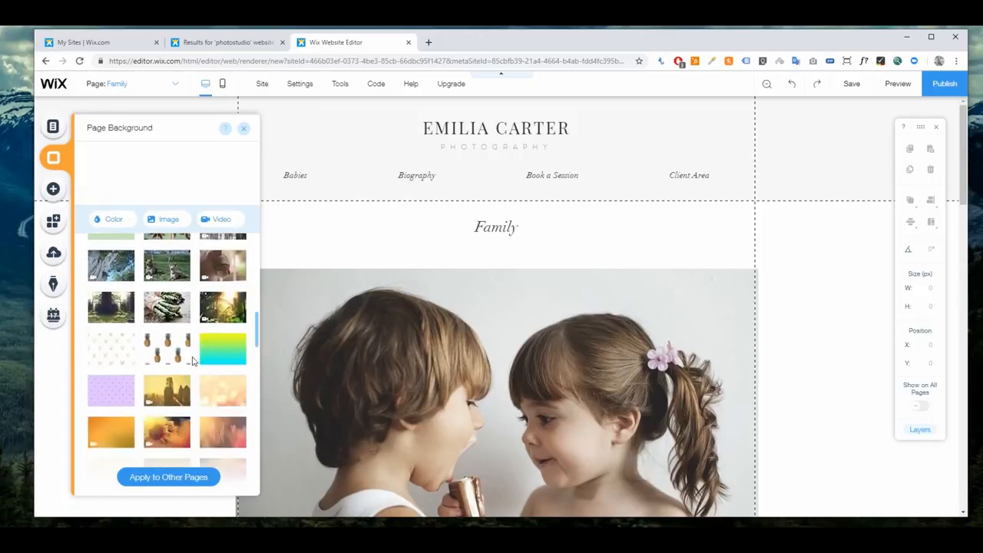
mouse_move(180, 362)
scroll(181, 364, down, 3)
scroll(184, 365, down, 3)
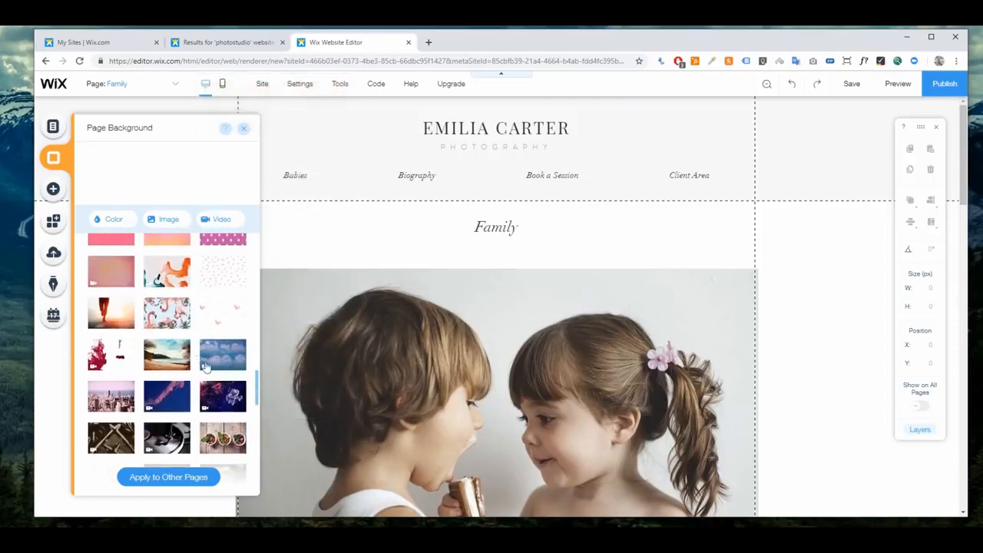
scroll(204, 362, up, 5)
scroll(203, 361, up, 5)
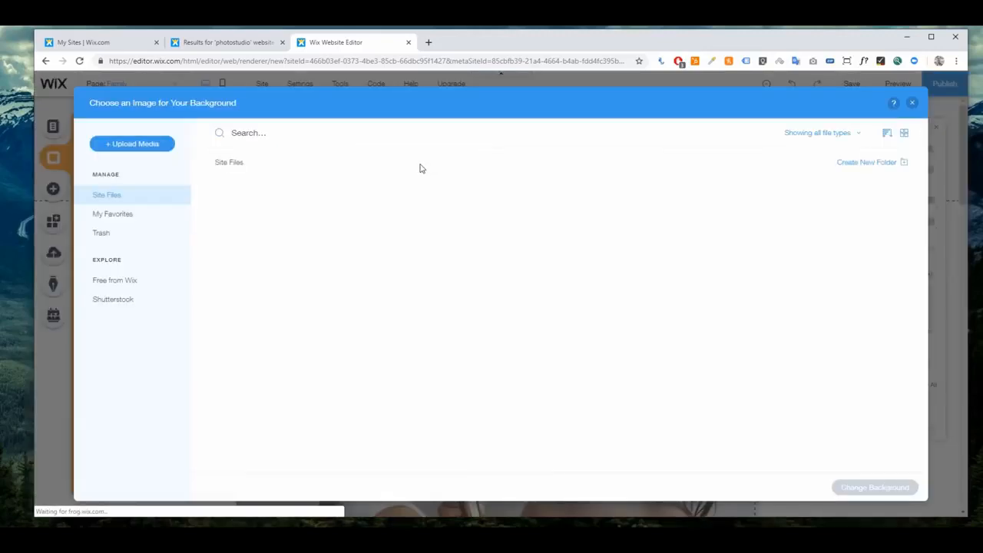
click(911, 102)
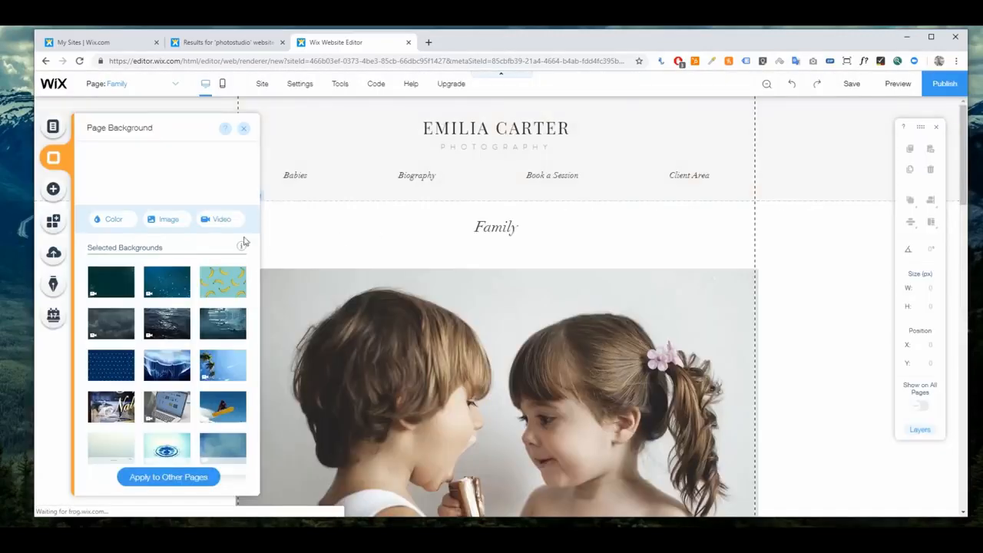
Set the Family page's background color to the light blue site color #C5D7E8.
click(109, 221)
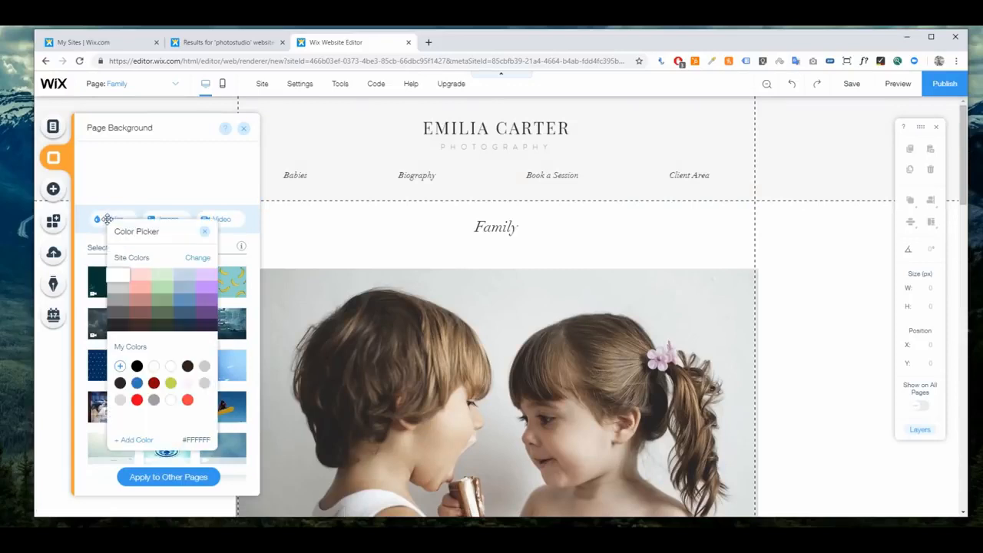
click(186, 282)
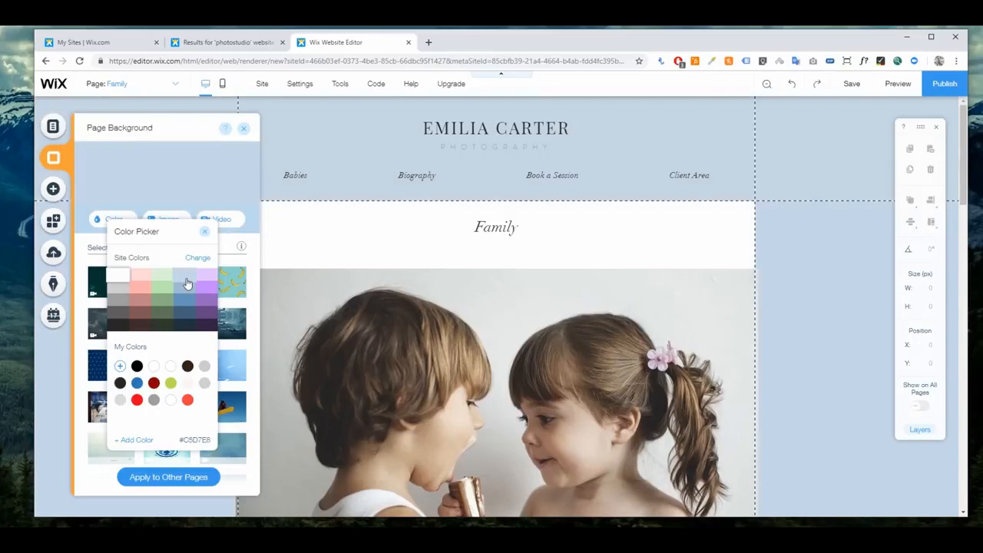
click(204, 231)
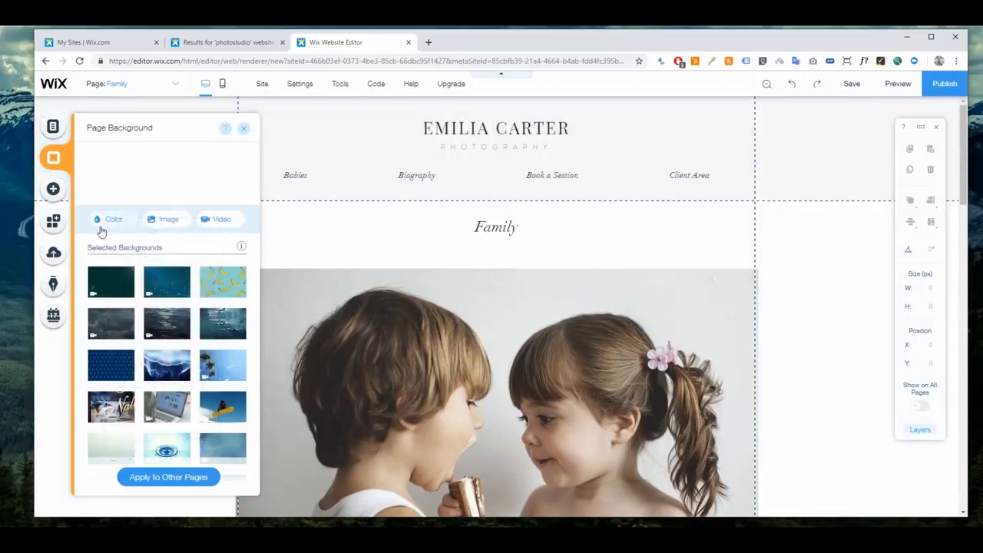
click(104, 224)
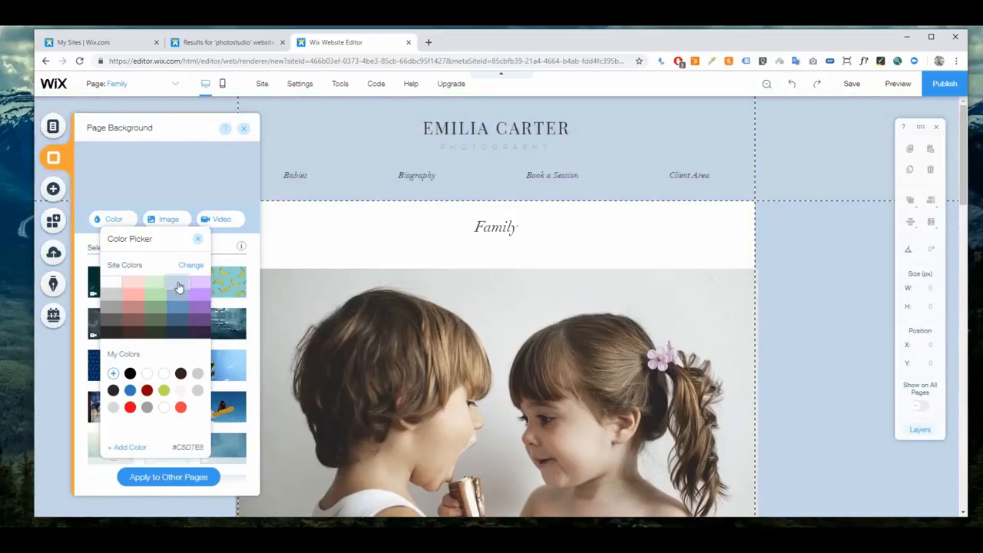
click(178, 287)
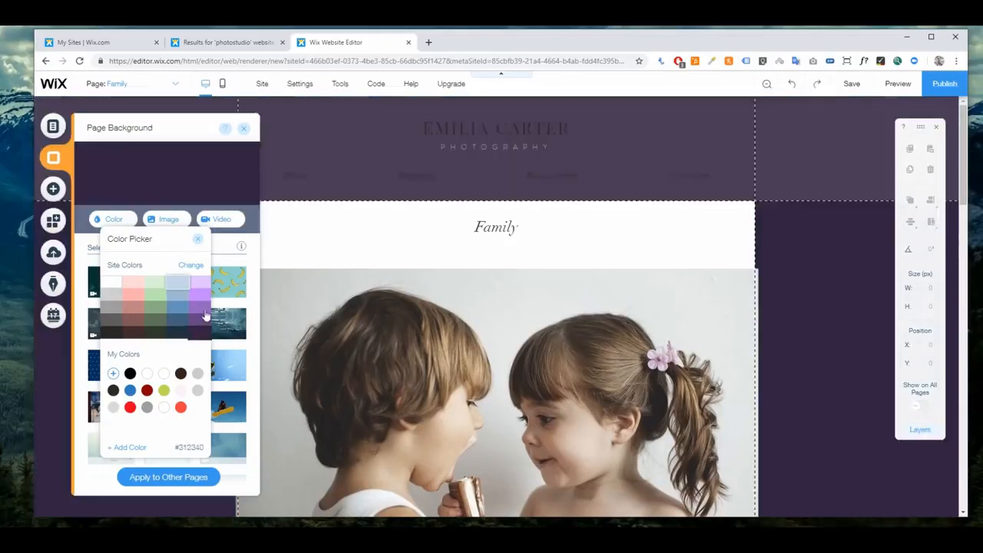
click(130, 447)
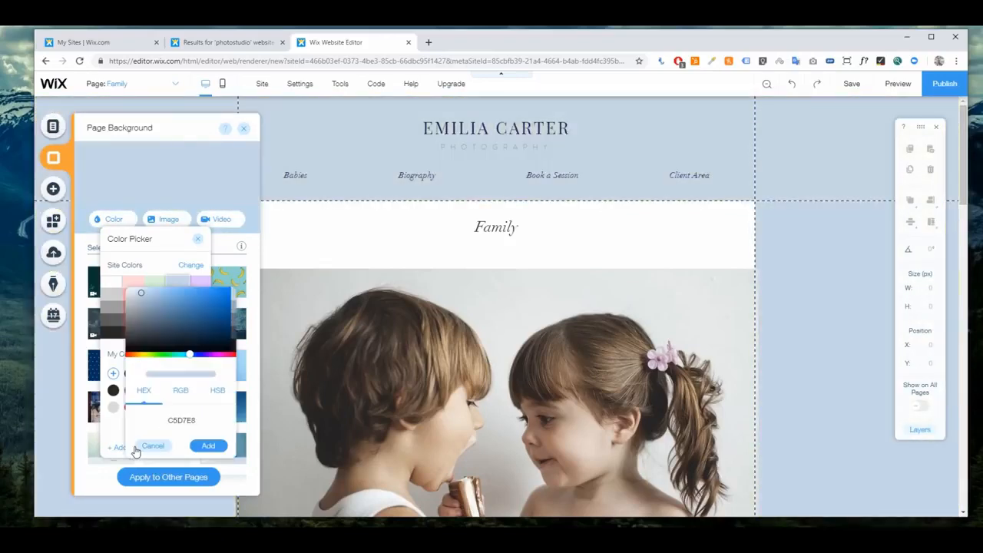
click(191, 422)
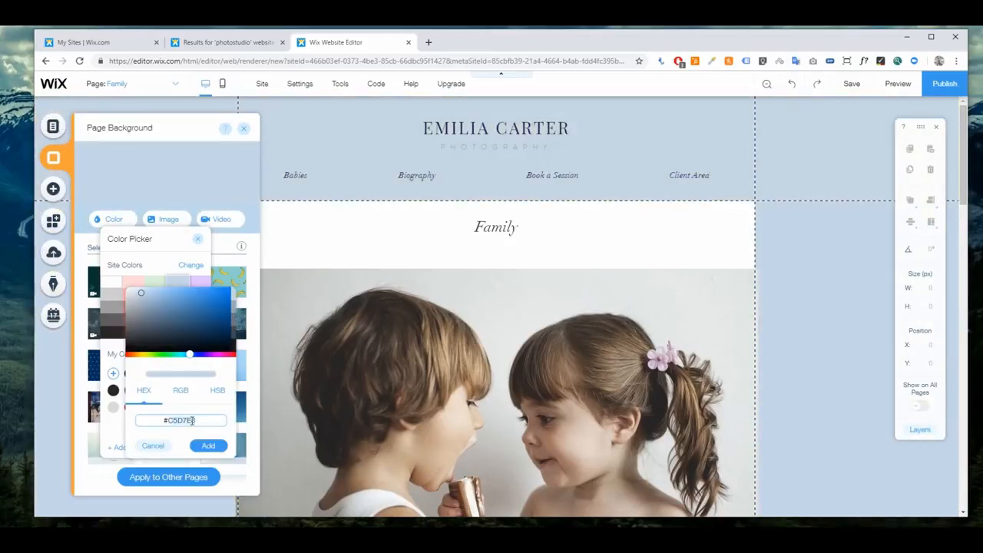
click(160, 446)
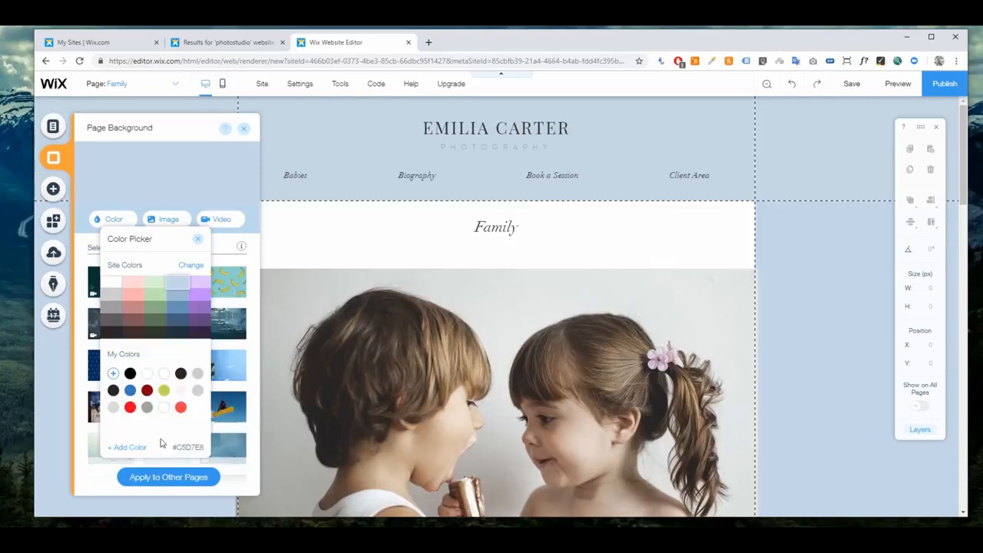
click(197, 238)
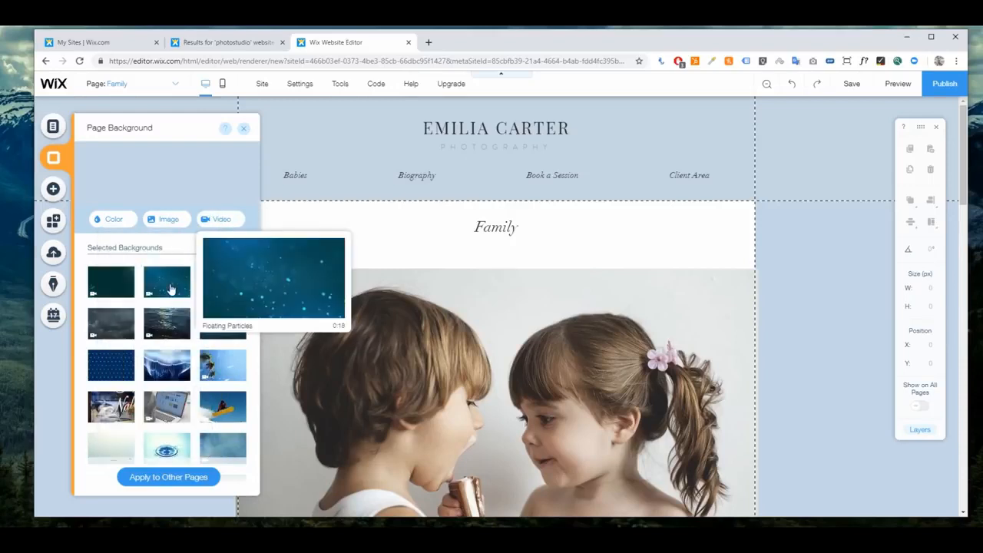
Apply the Floating Particles video as the Family page's background, preview the page and return to editing.
click(170, 289)
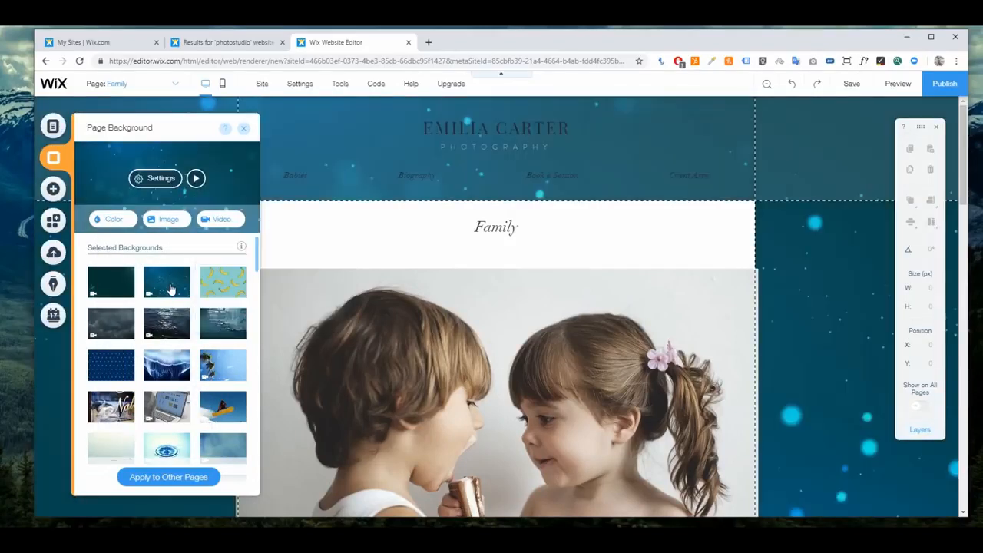
click(243, 128)
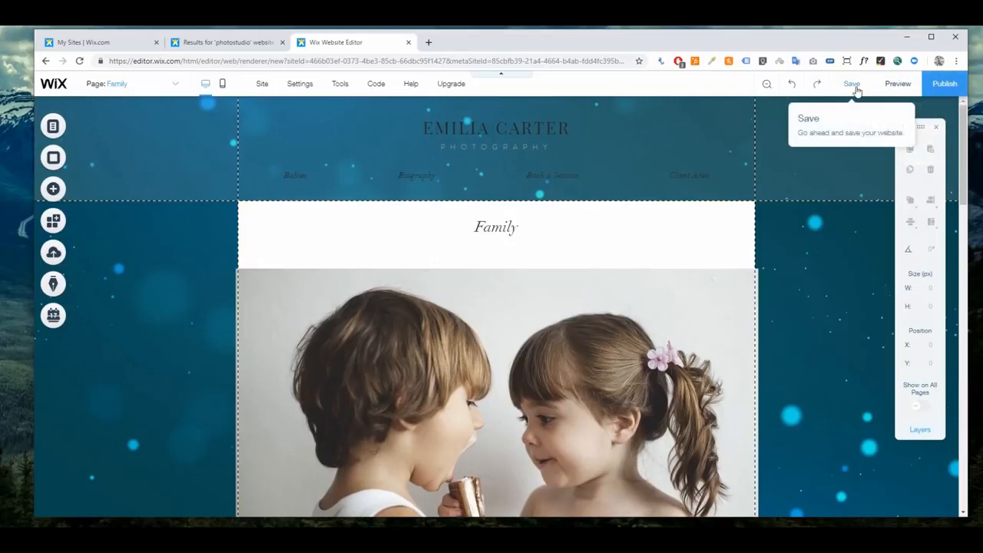
click(891, 87)
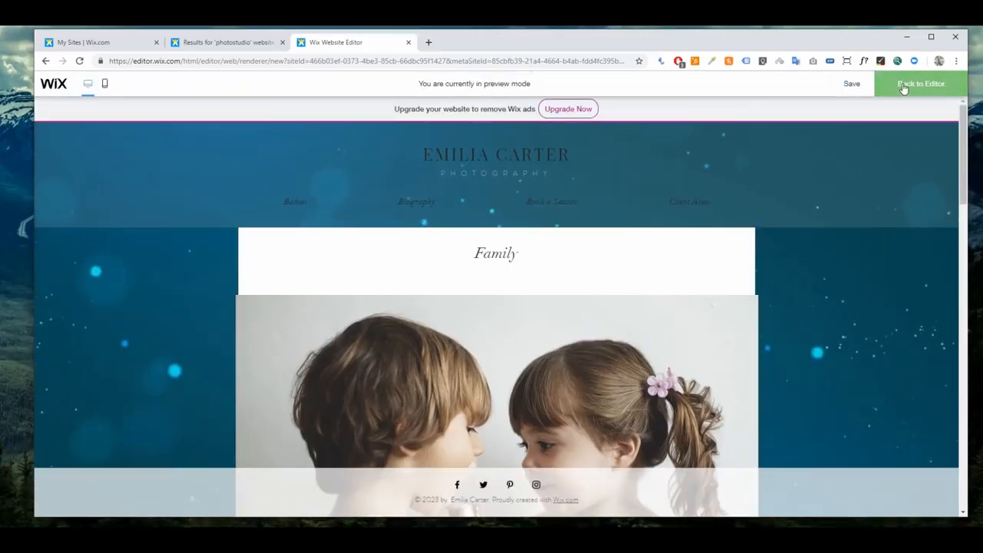
click(903, 89)
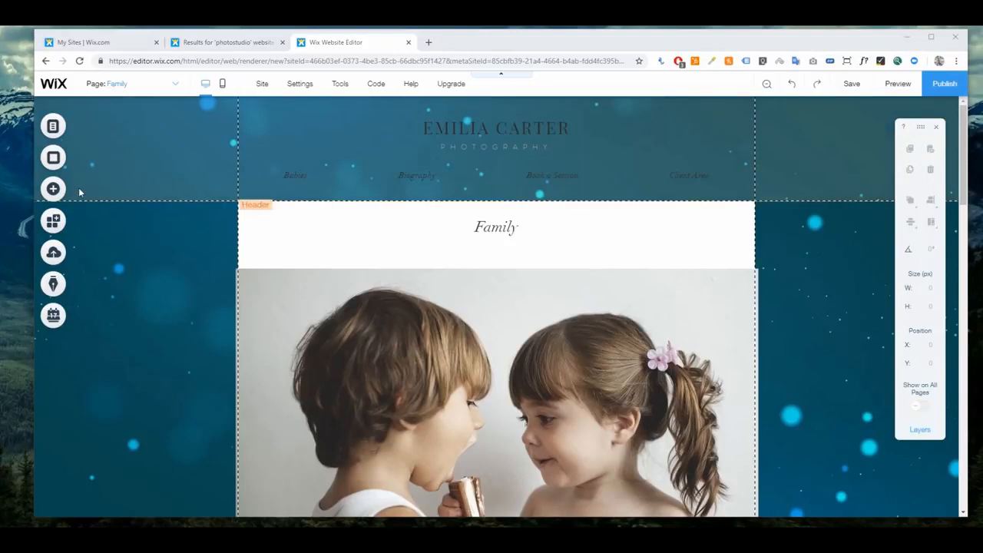
Browse the kinds of elements that can be added to the page, from galleries, shapes and videos to social tools and lightboxes.
click(54, 190)
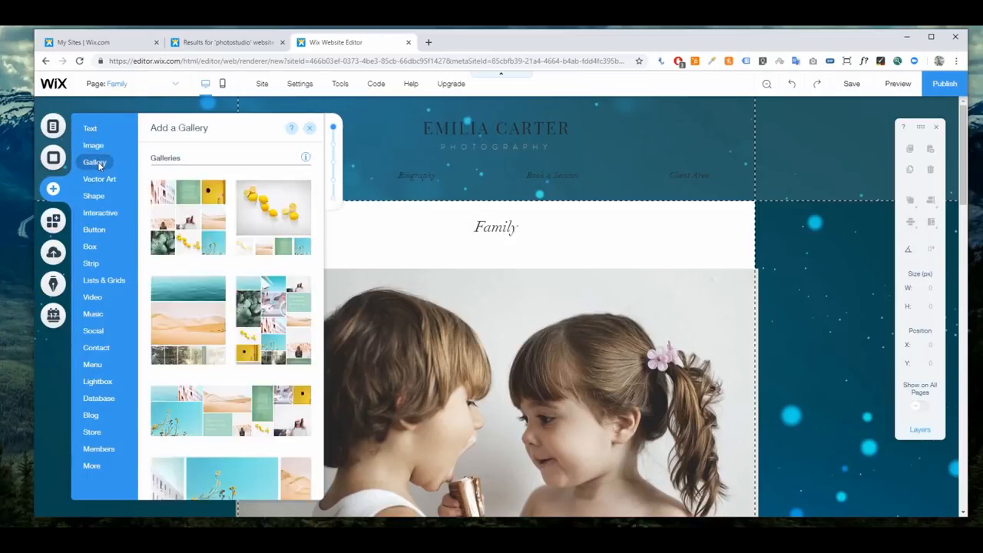
mouse_move(101, 181)
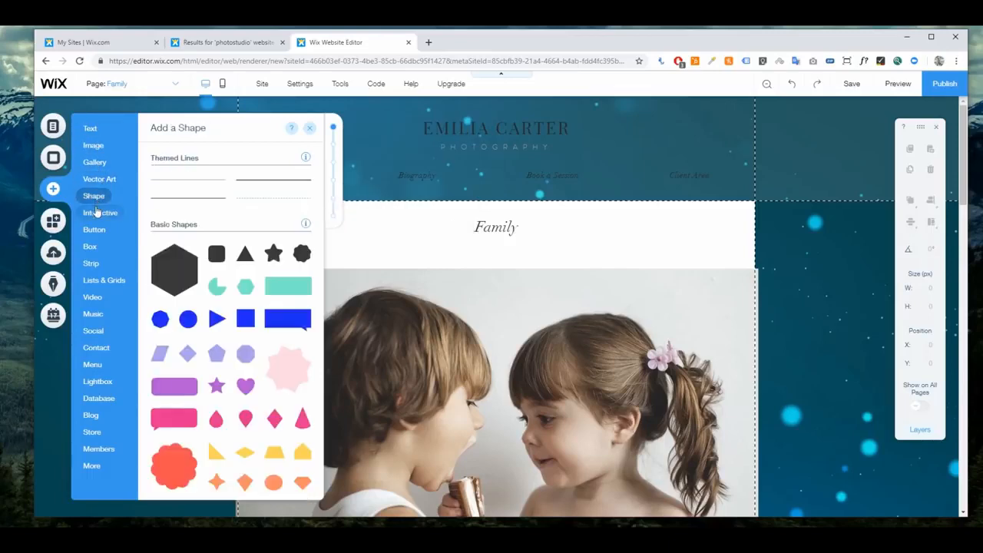
mouse_move(98, 215)
mouse_move(97, 233)
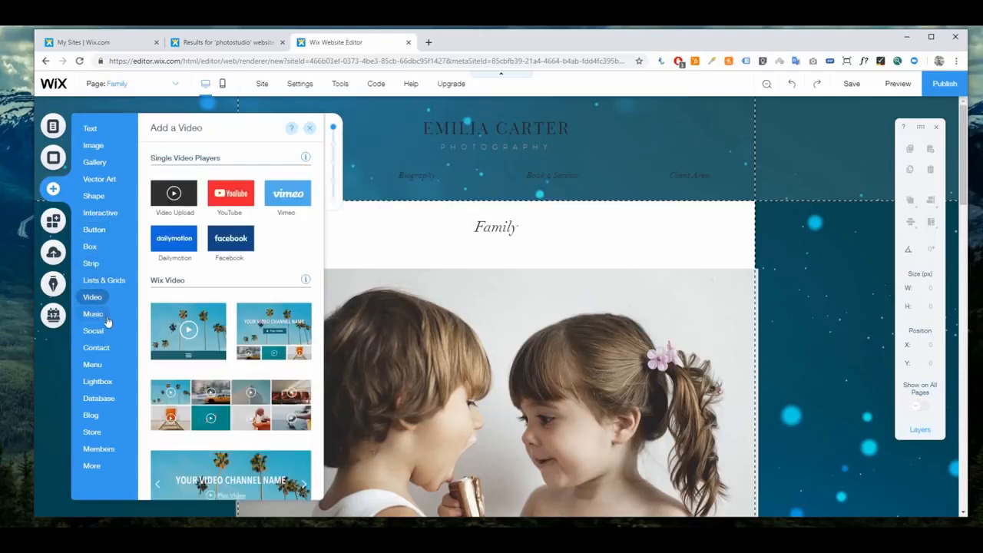
mouse_move(105, 336)
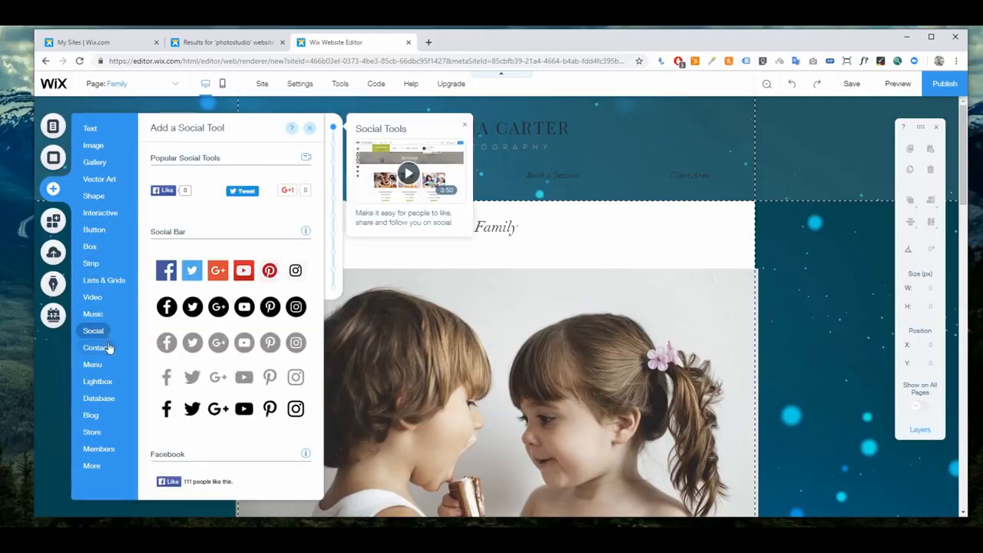
mouse_move(108, 387)
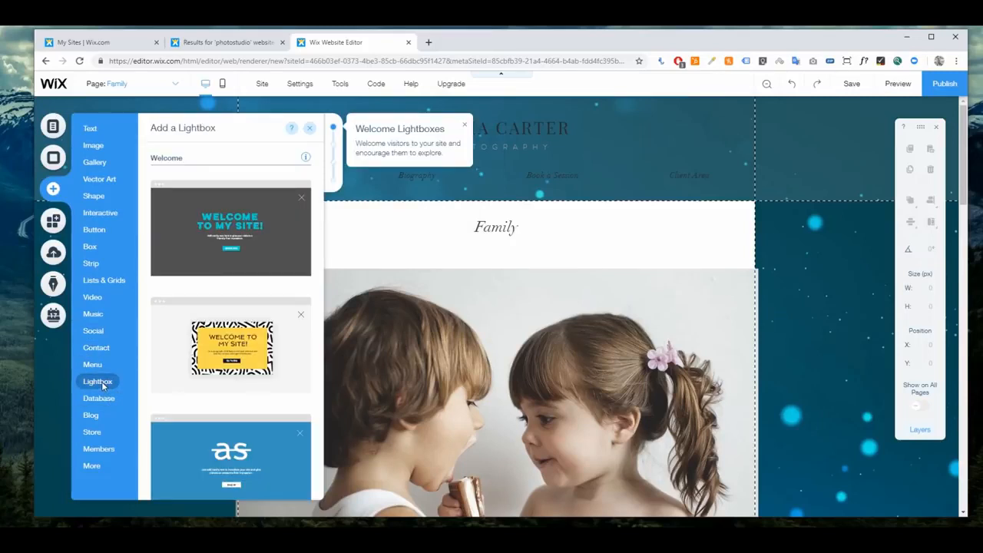
mouse_move(93, 131)
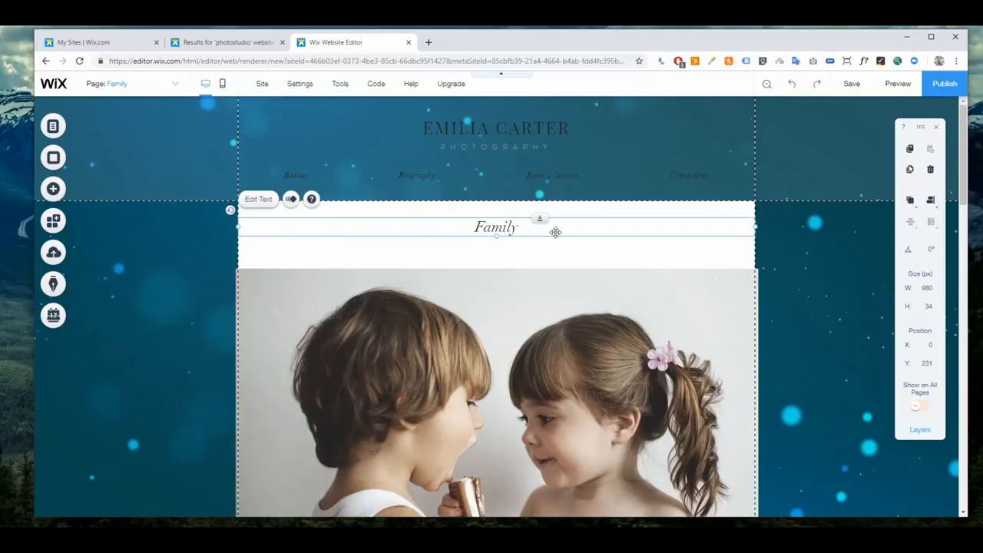
Delete the Family heading text above the photo of the two children.
click(546, 255)
click(508, 227)
key(Delete)
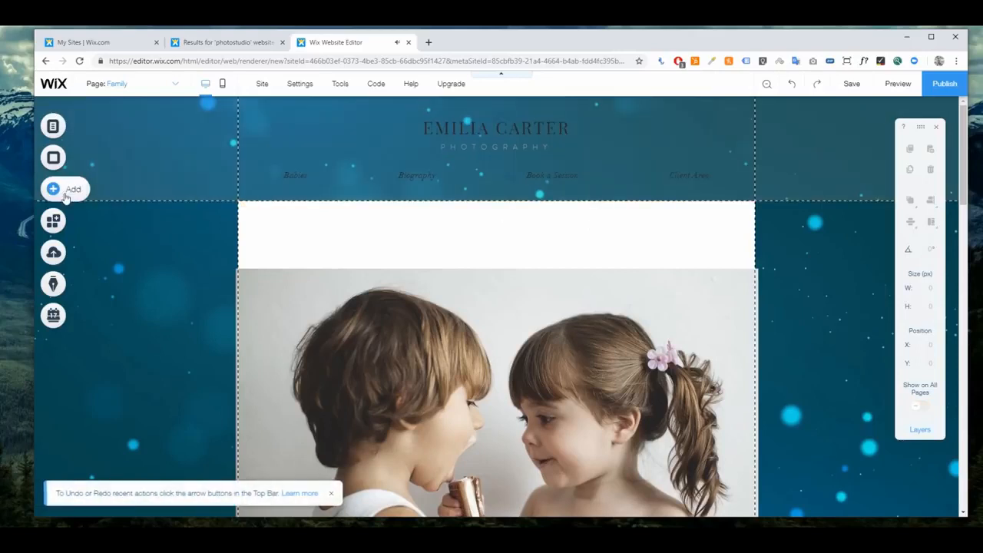
Add a Classic Title text element in the white area above the children's photo.
click(53, 190)
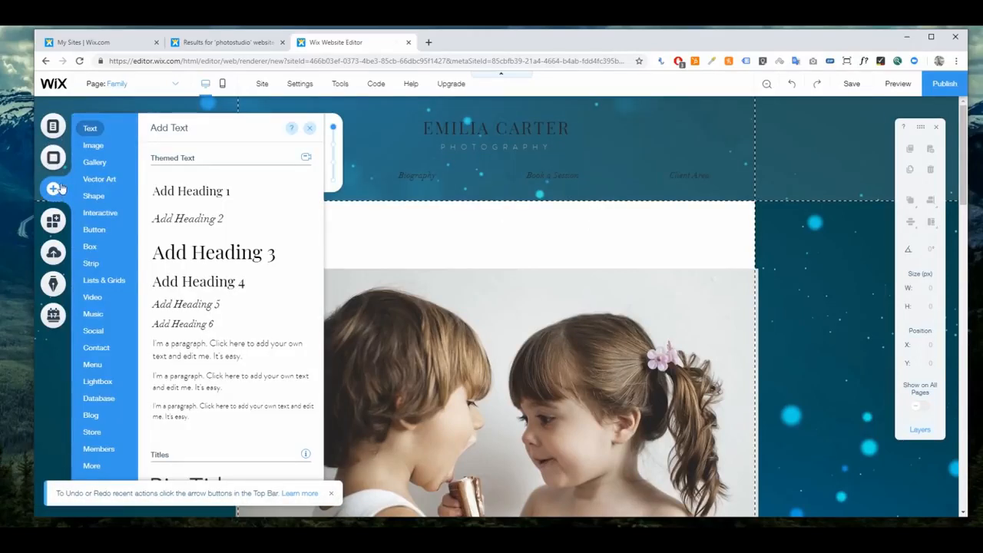
scroll(220, 292, down, 4)
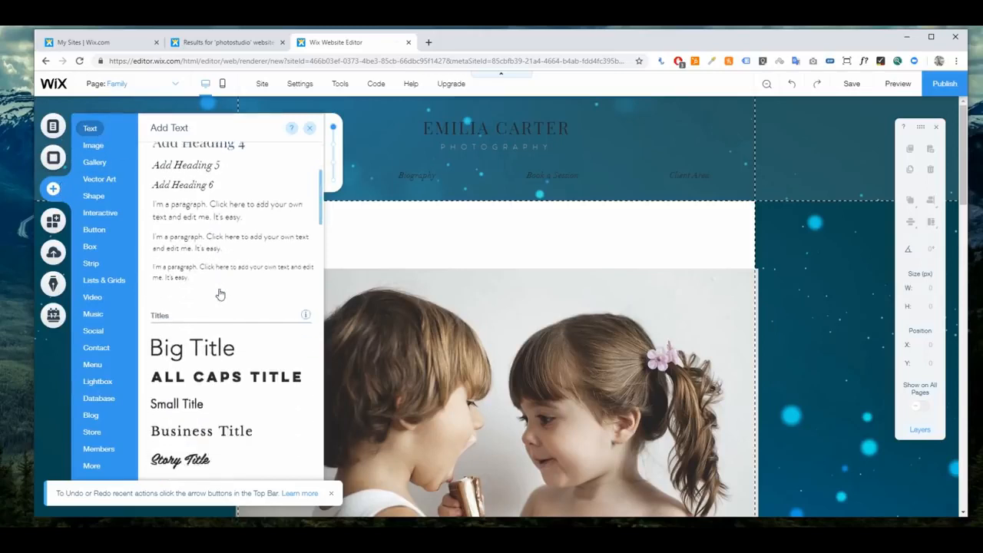
scroll(220, 294, down, 2)
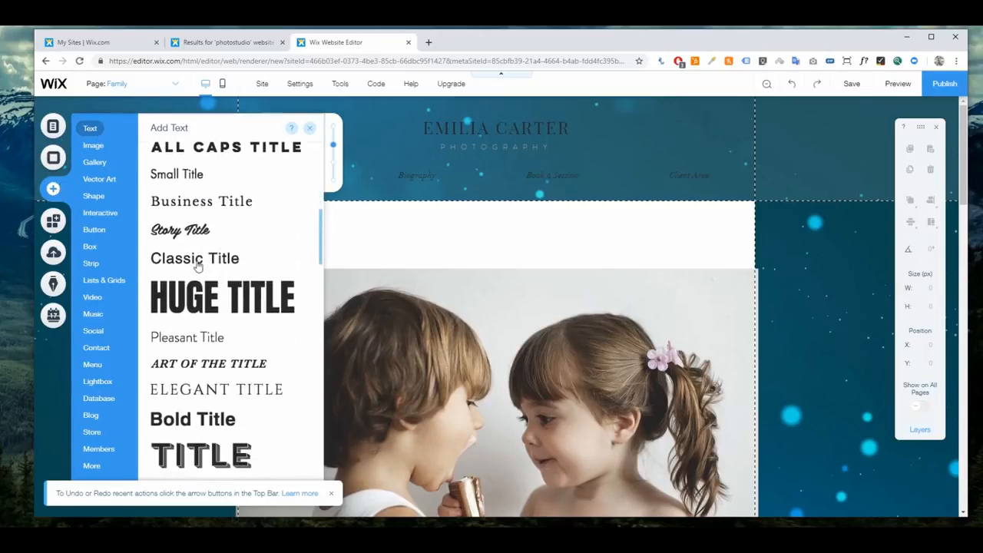
scroll(193, 263, up, 3)
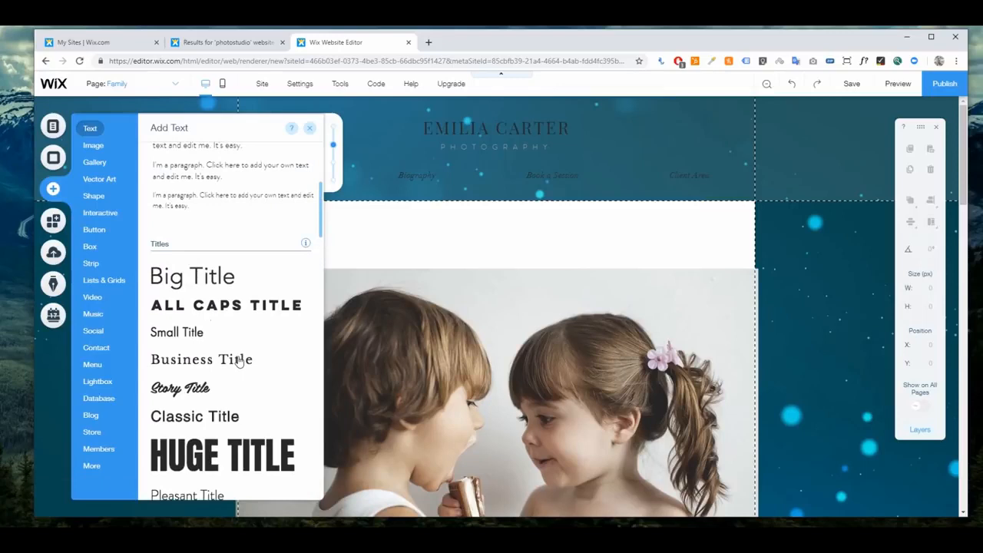
scroll(218, 307, down, 3)
drag(191, 317, 466, 234)
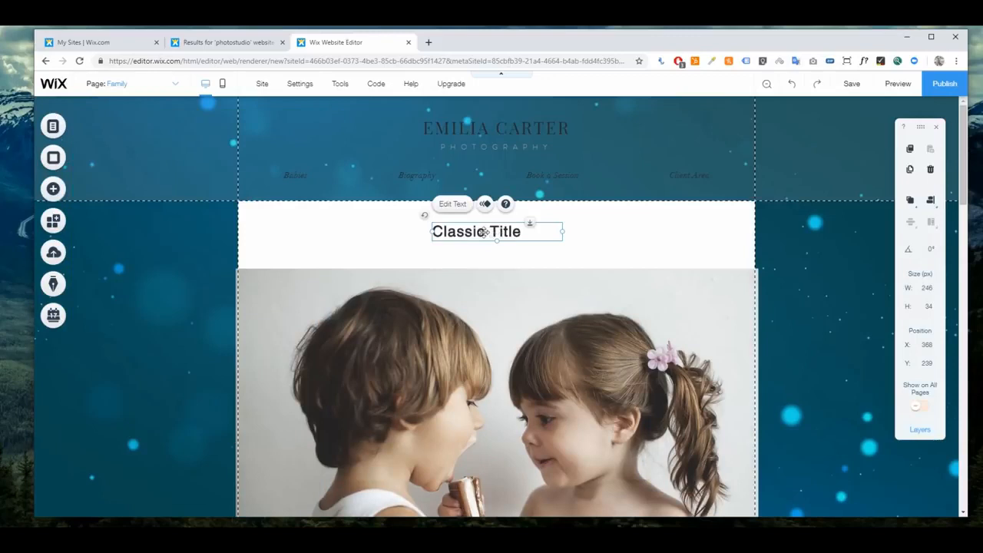
double_click(484, 232)
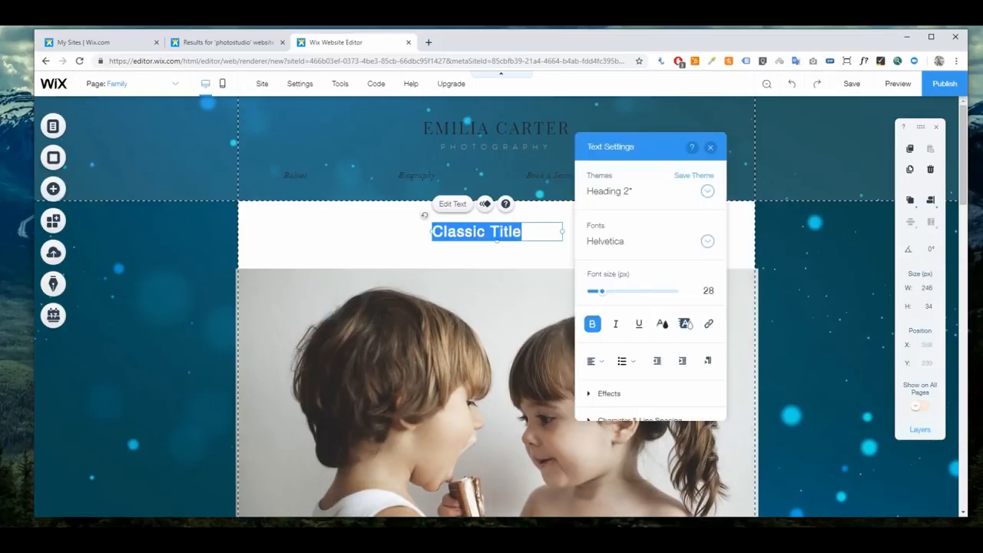
click(707, 147)
click(575, 237)
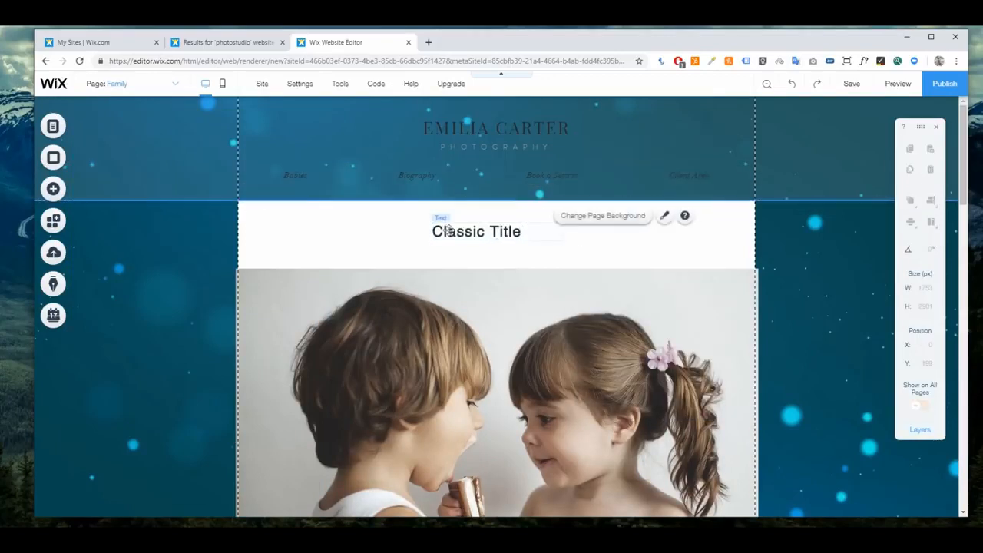
Try the Heading 5 theme on the Classic Title text and switch it to the Heading 4 theme.
click(471, 230)
double_click(471, 230)
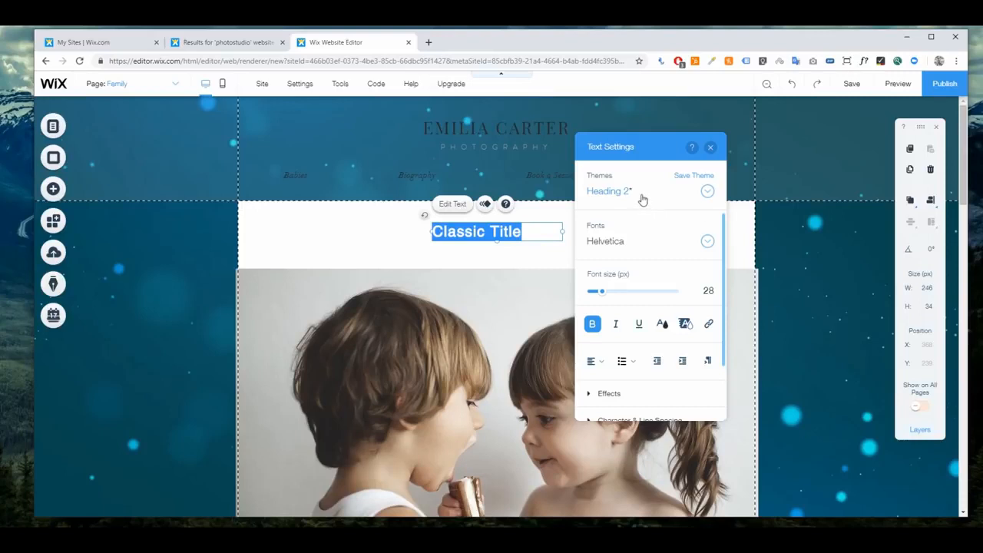
click(707, 192)
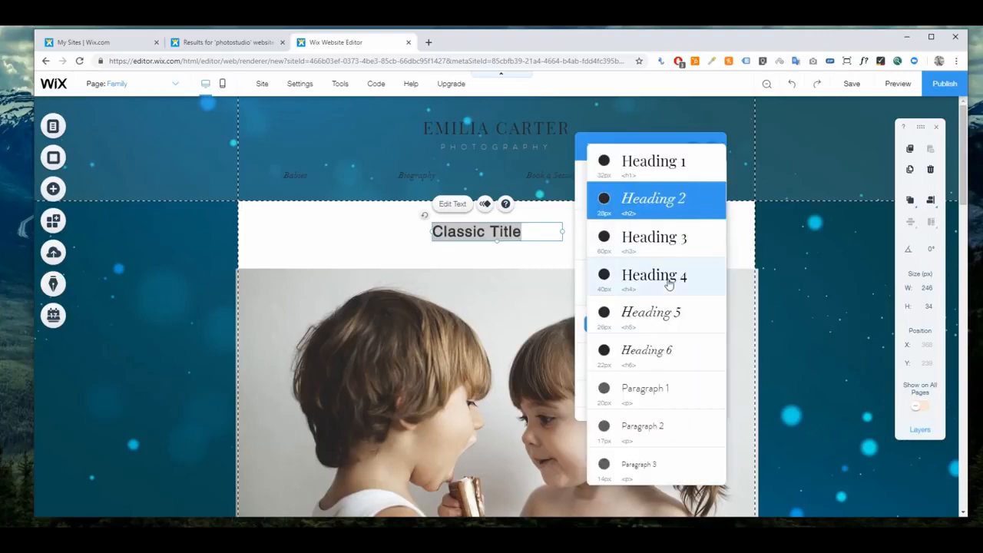
click(667, 309)
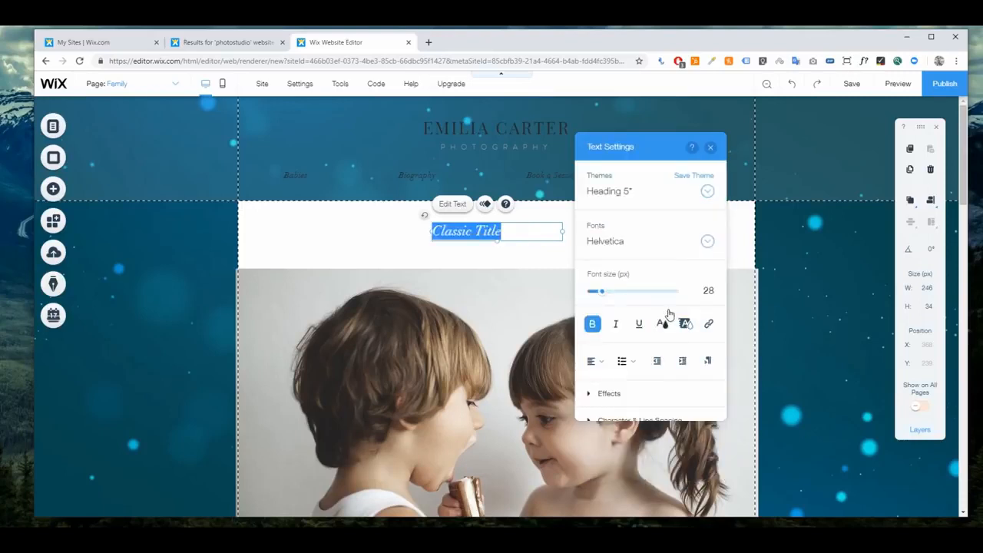
click(706, 191)
click(648, 161)
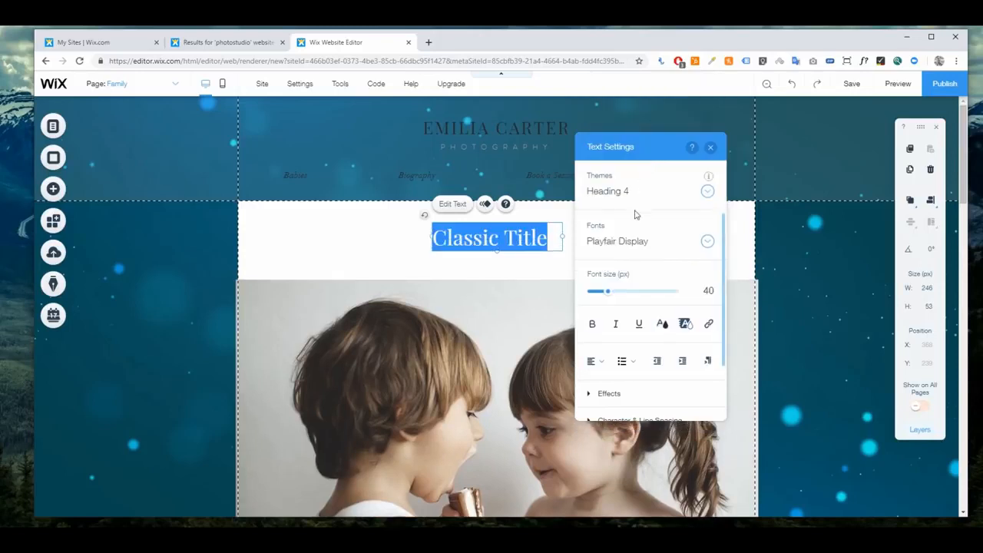
Browse the list of fonts available for the Classic Title text.
click(641, 244)
scroll(649, 328, down, 10)
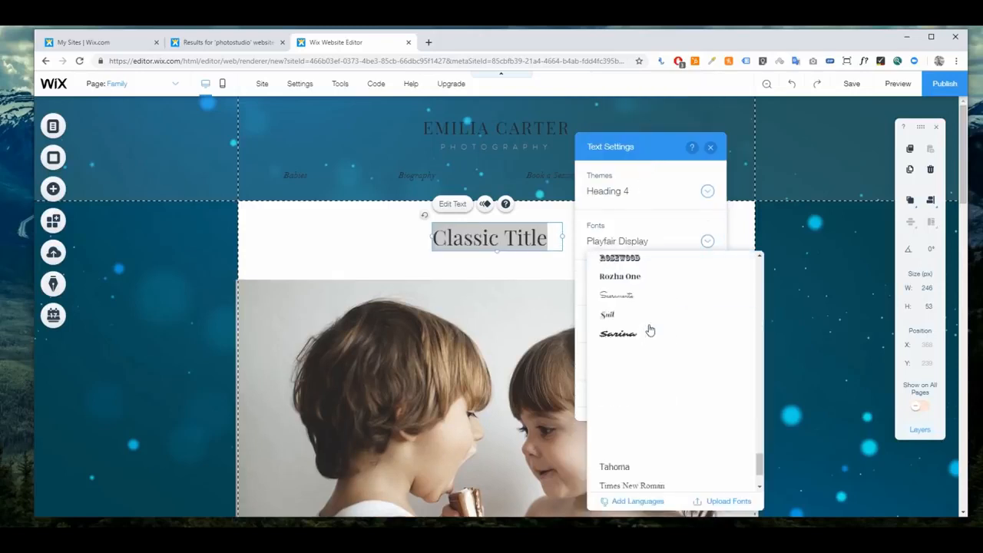
scroll(650, 333, up, 12)
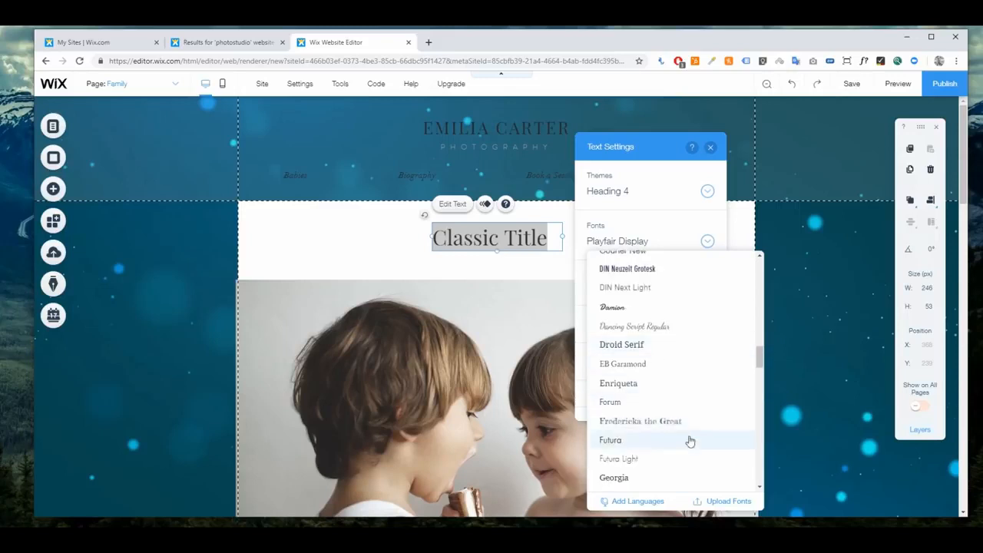
scroll(689, 369, up, 4)
scroll(689, 369, up, 4)
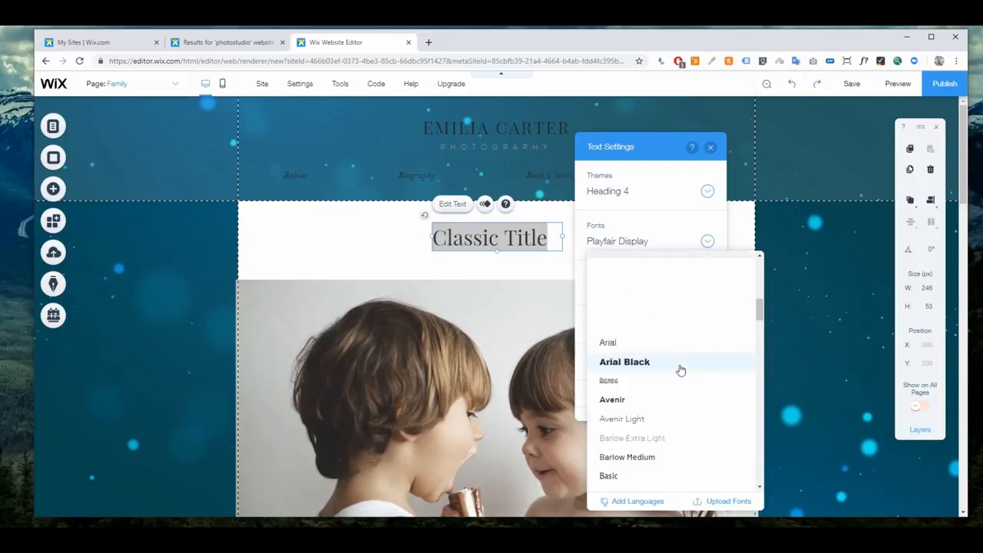
Look through the uploaded fonts and the chooser for adding a custom font file, and close both.
click(727, 502)
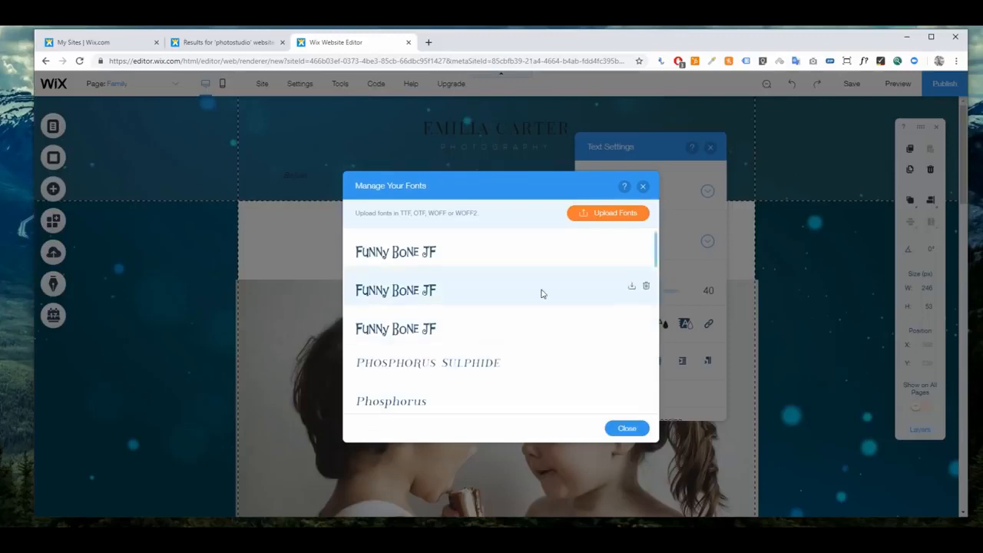
scroll(591, 284, down, 3)
scroll(579, 296, down, 3)
click(603, 214)
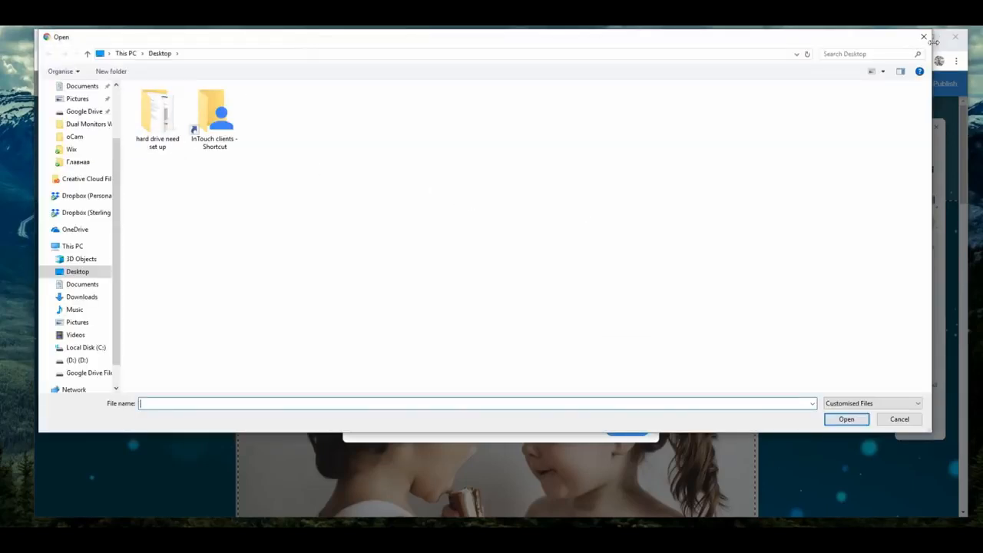
click(923, 37)
click(643, 185)
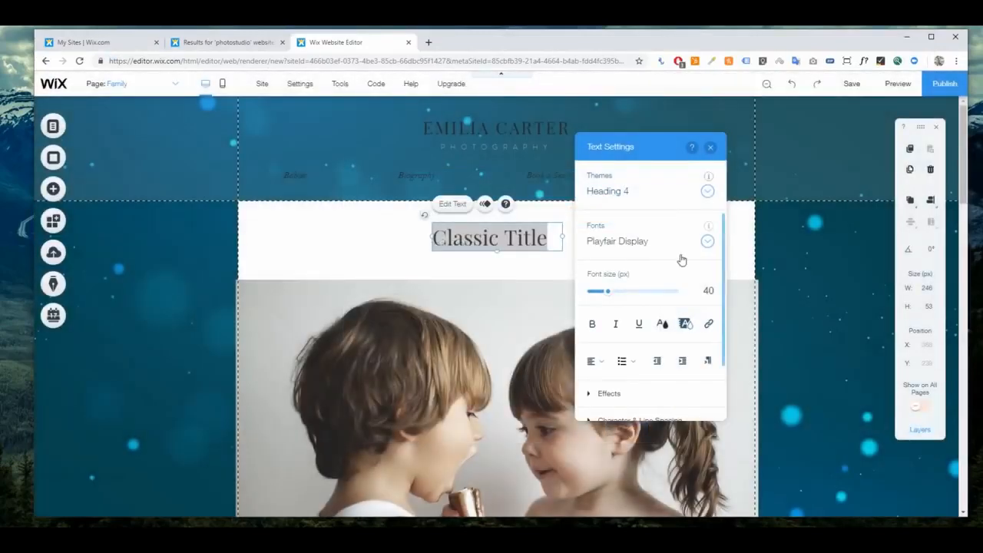
Change the Classic Title text's font to Times New Roman.
click(649, 241)
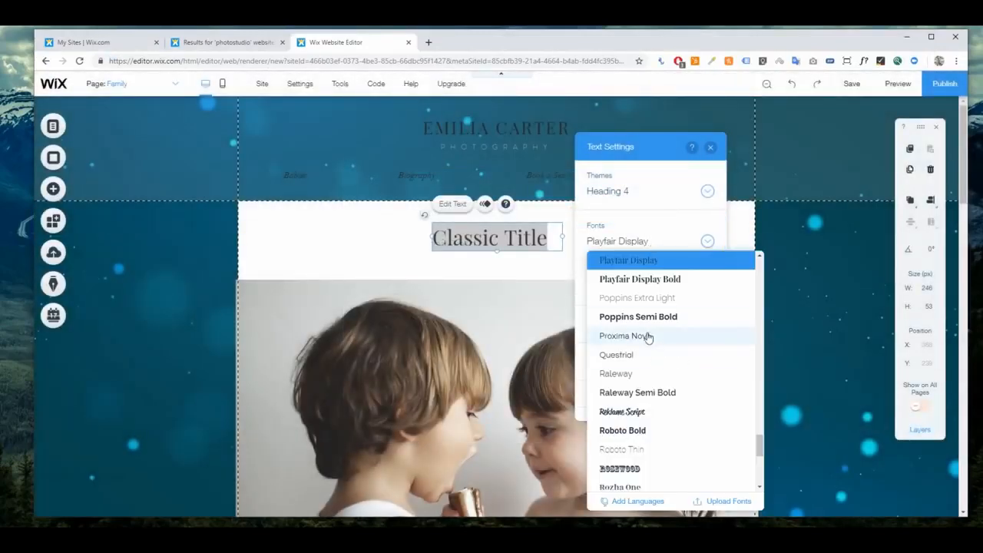
scroll(649, 341, down, 3)
scroll(651, 342, up, 10)
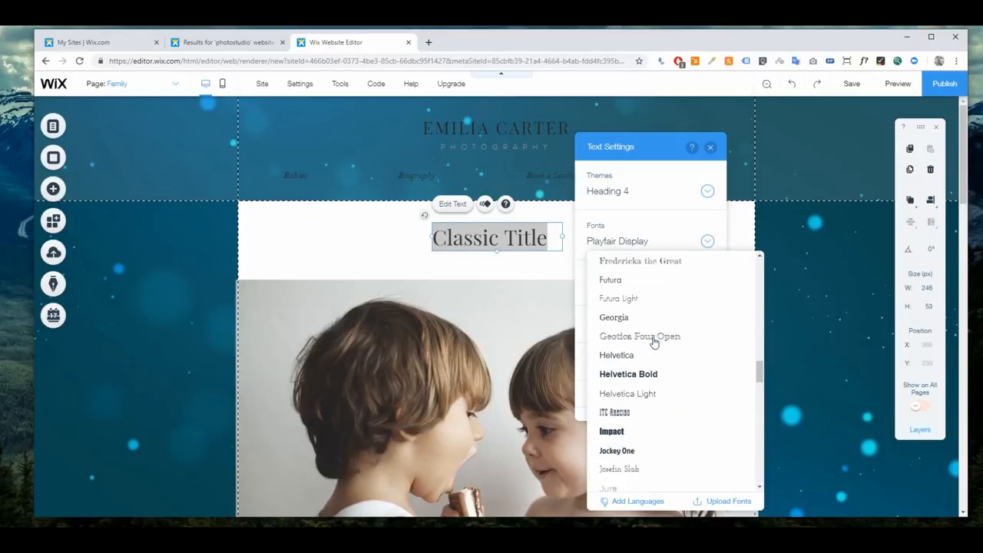
scroll(653, 342, up, 5)
scroll(653, 343, up, 3)
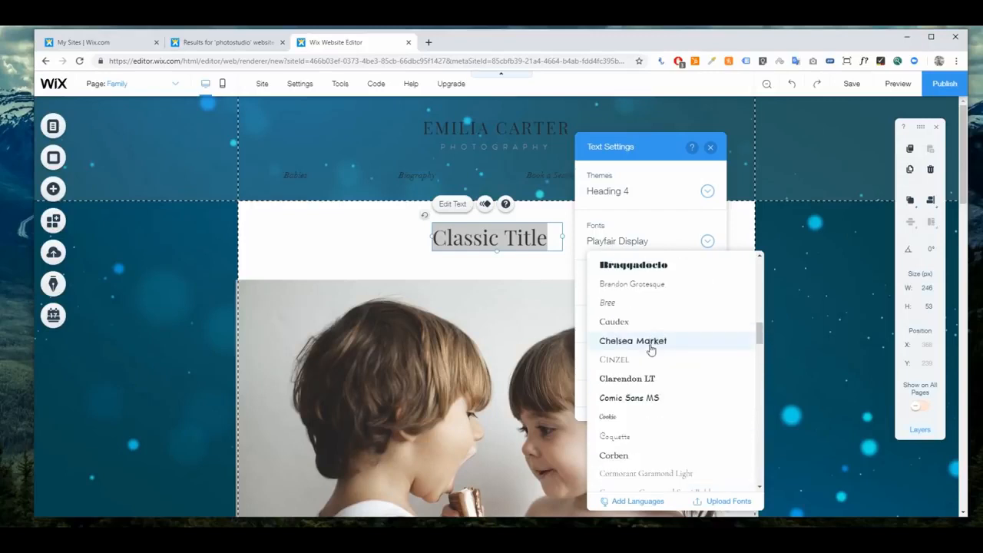
scroll(670, 348, down, 1)
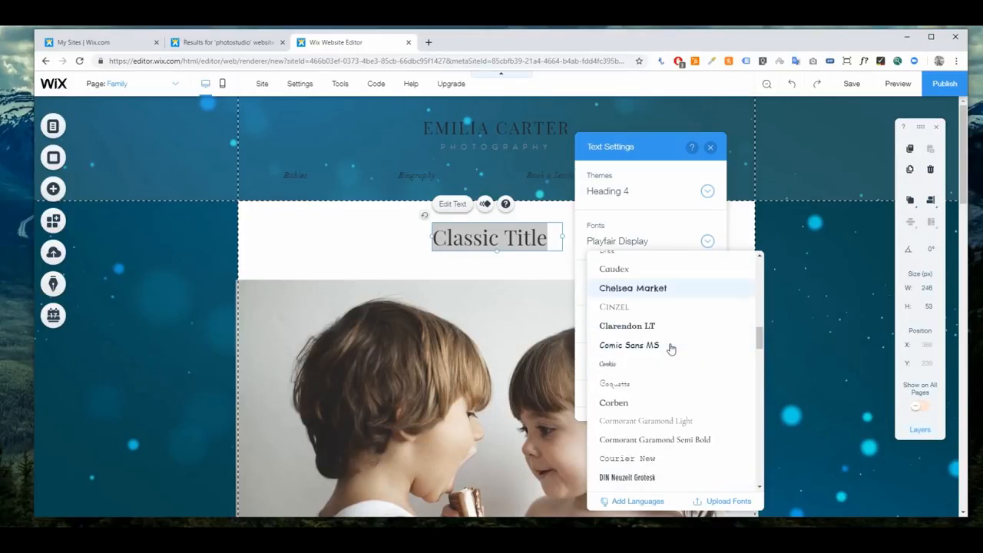
scroll(671, 349, down, 15)
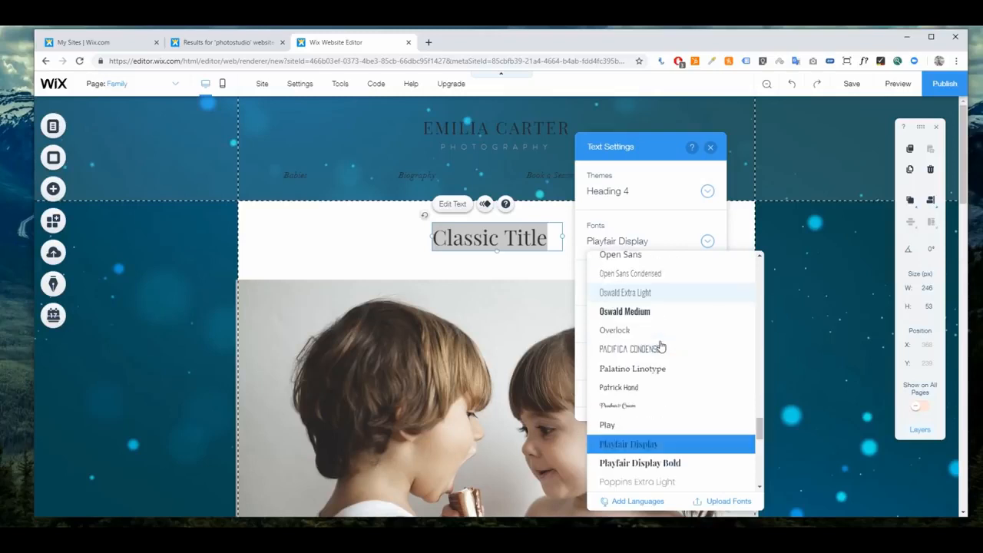
scroll(644, 356, down, 3)
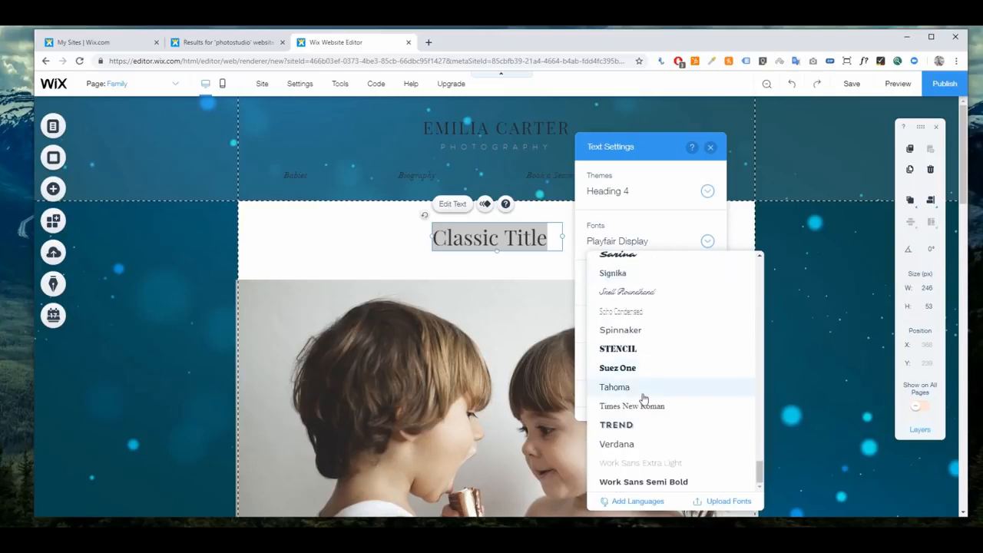
click(650, 405)
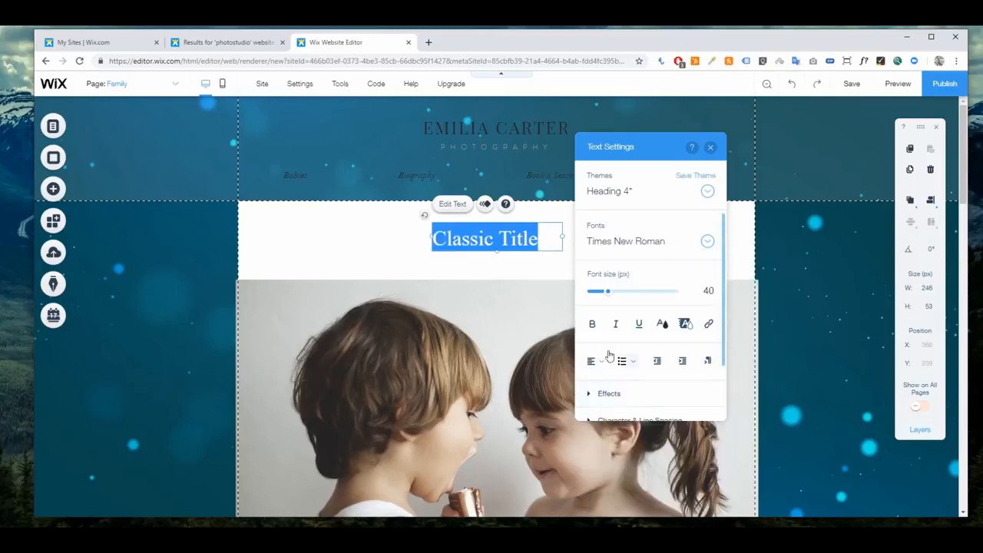
click(522, 266)
Enlarge the Classic Title text to a font size of 54 px and check the remaining text settings.
double_click(528, 240)
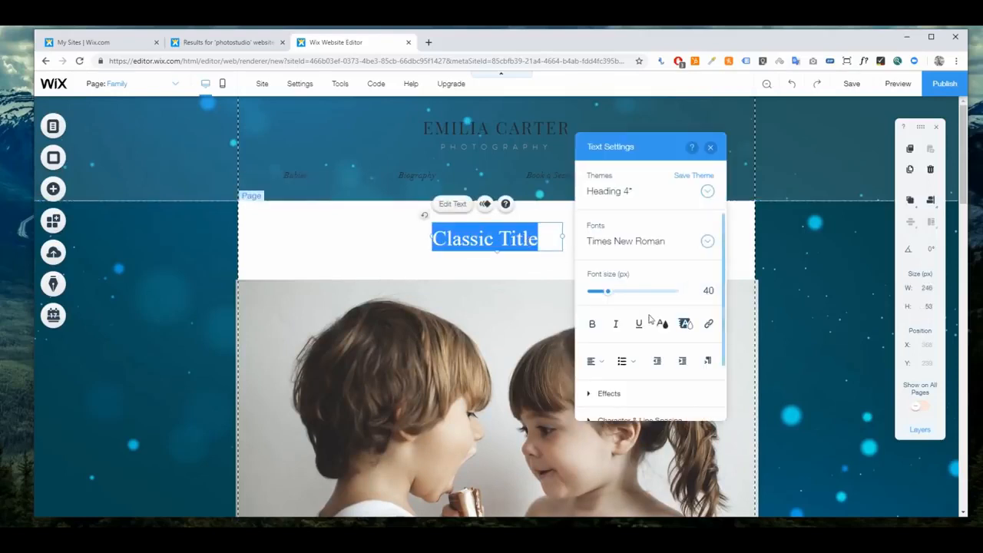
mouse_move(602, 297)
mouse_down()
mouse_move(592, 294)
mouse_move(615, 295)
mouse_up()
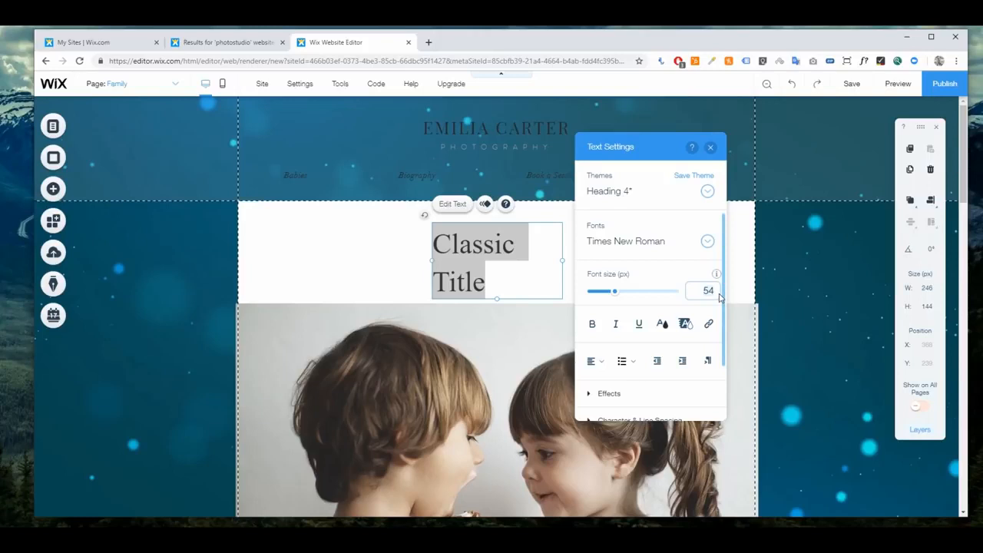
scroll(719, 297, down, 1)
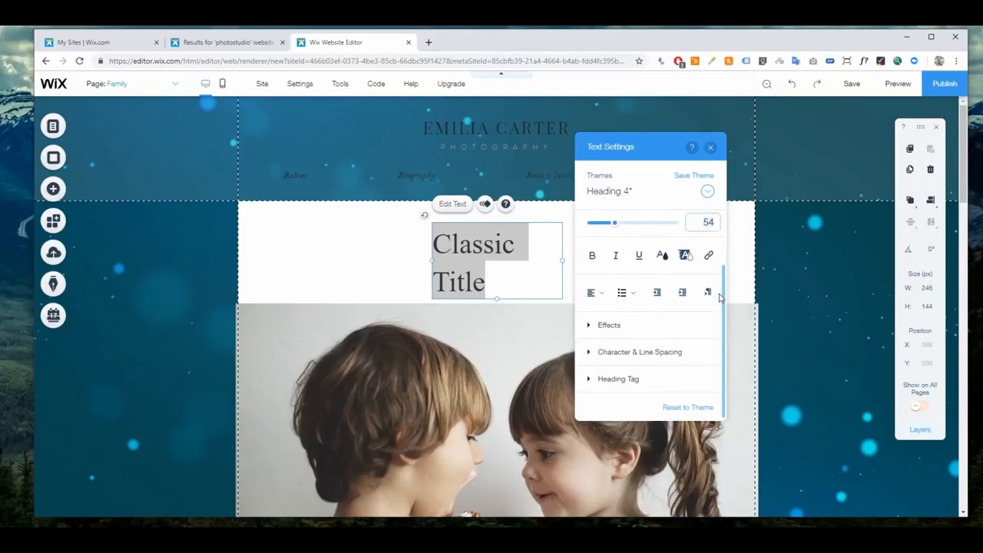
scroll(720, 297, up, 1)
Set the Classic Title text's font size to 35 px.
click(714, 291)
key(BackSpace)
key(BackSpace)
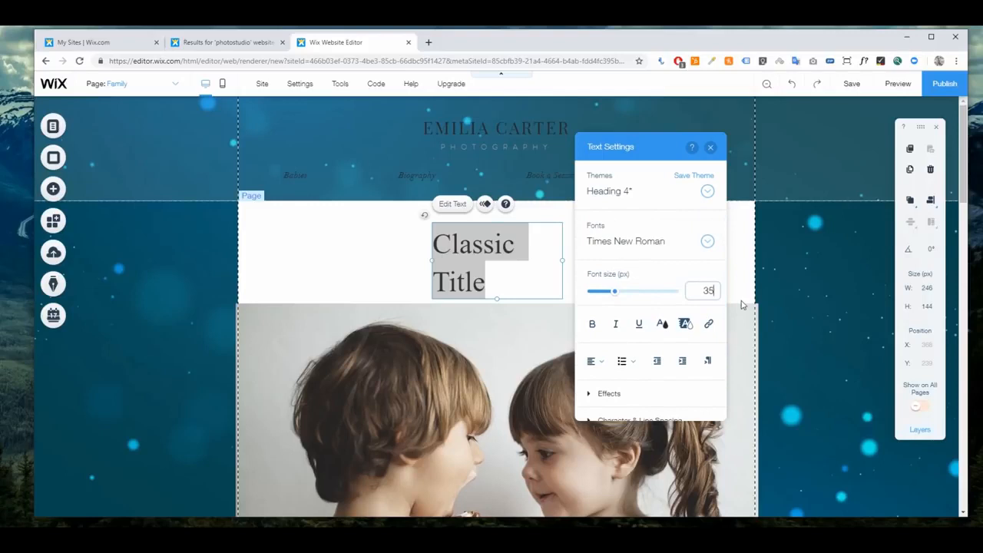
key(Return)
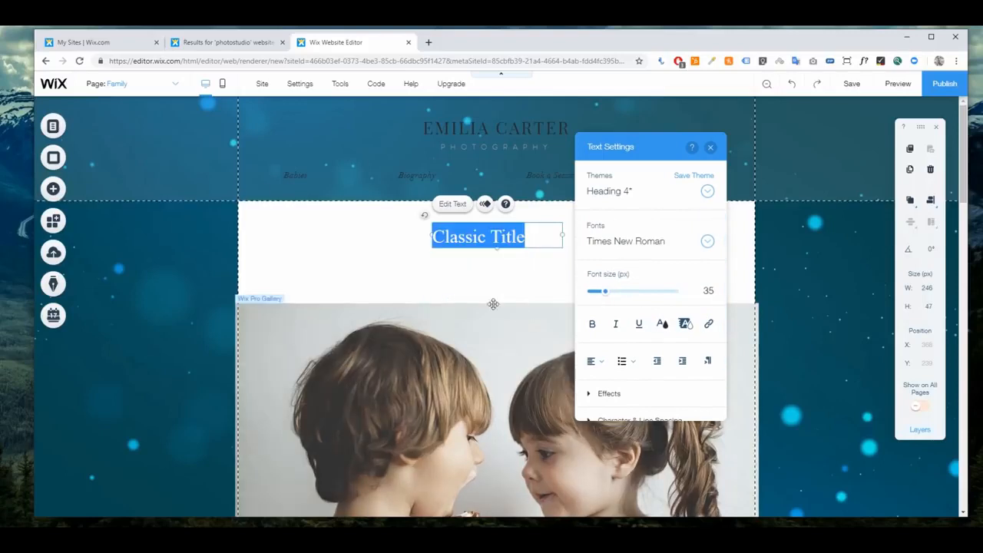
Try bold, italic and underline formatting on the Classic Title text, switching each one off again.
click(491, 275)
double_click(477, 236)
click(592, 323)
click(592, 324)
click(613, 324)
click(639, 323)
click(639, 324)
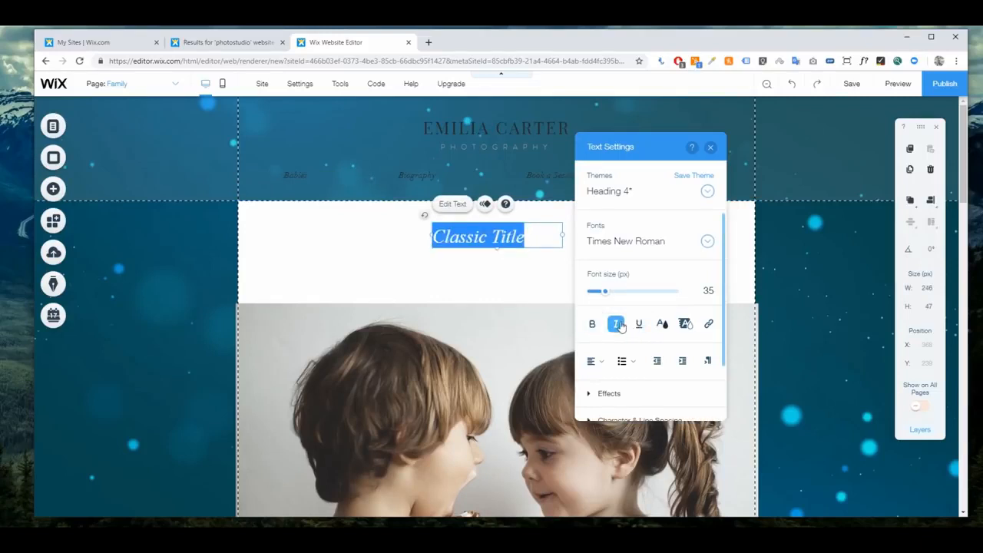
click(616, 323)
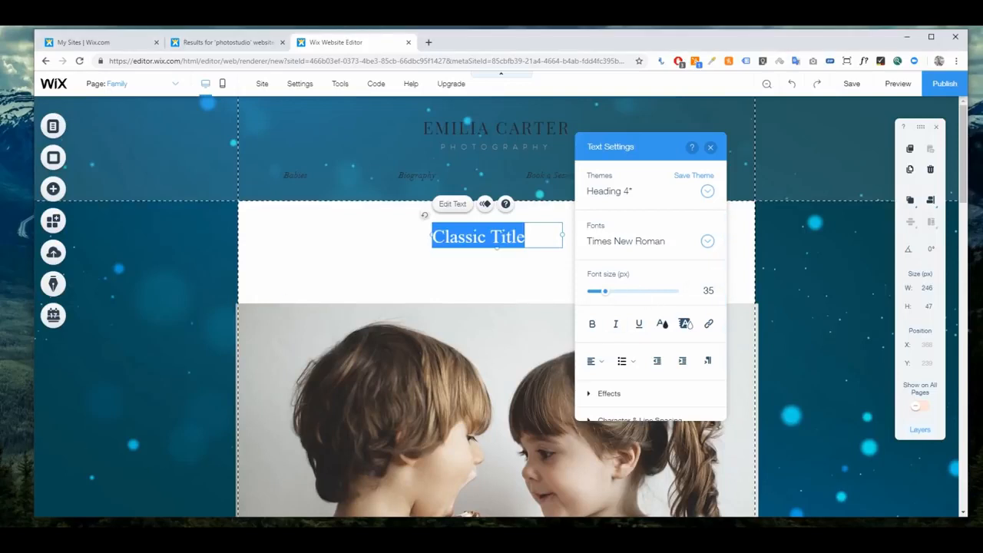
Look at the text colour choices and the link target options for the Classic Title text, and close both.
click(661, 325)
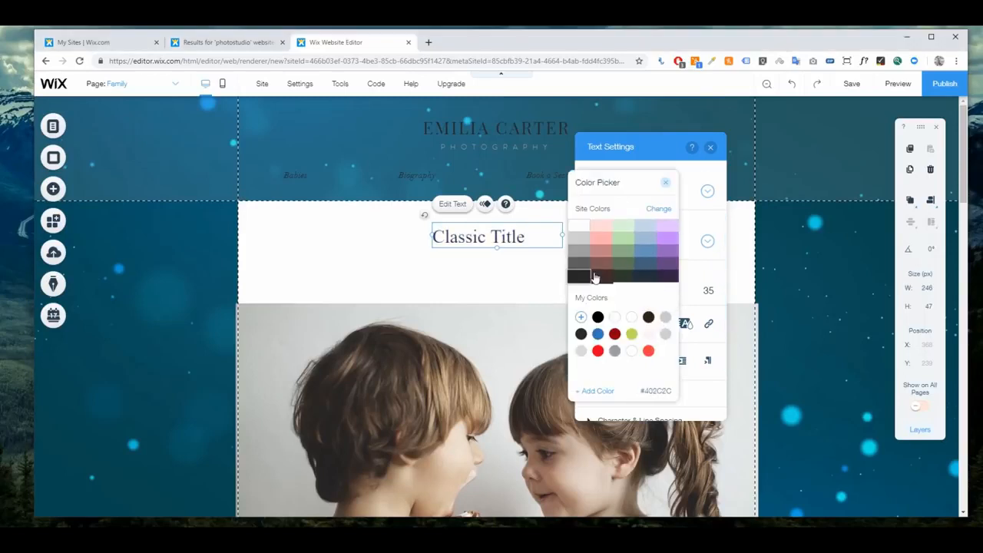
click(667, 184)
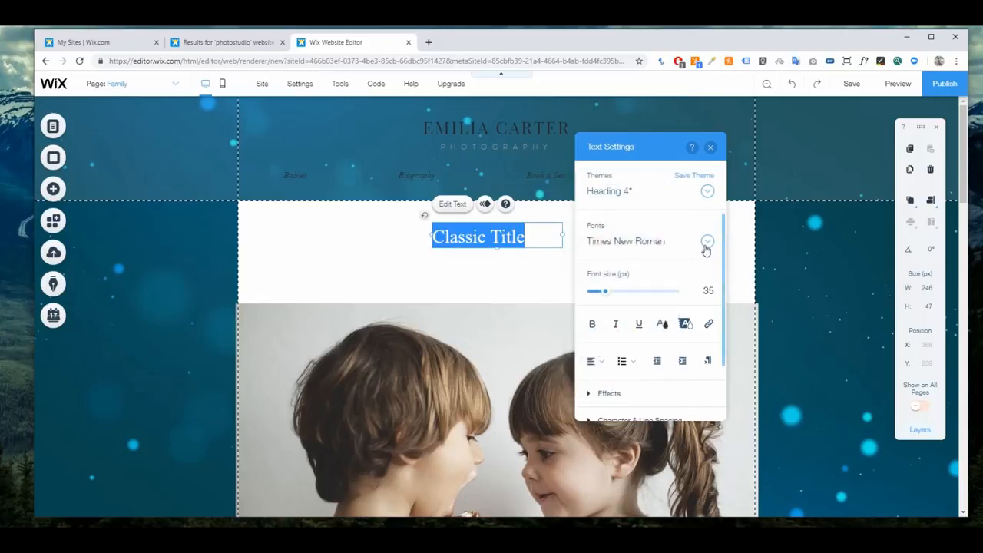
click(709, 325)
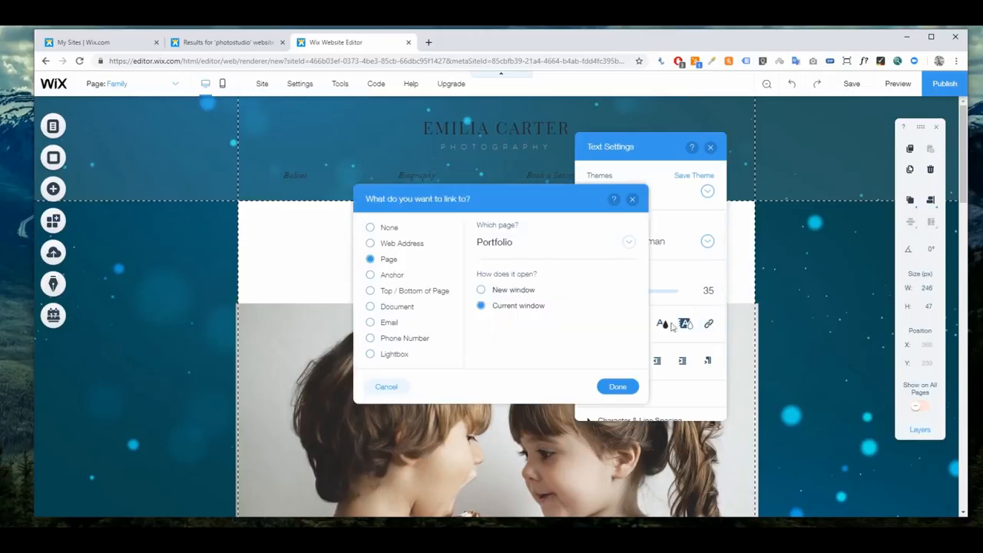
click(634, 199)
Centre the Classic Title text, reduce its character spacing to -0.05, and close the text settings.
click(596, 367)
click(599, 378)
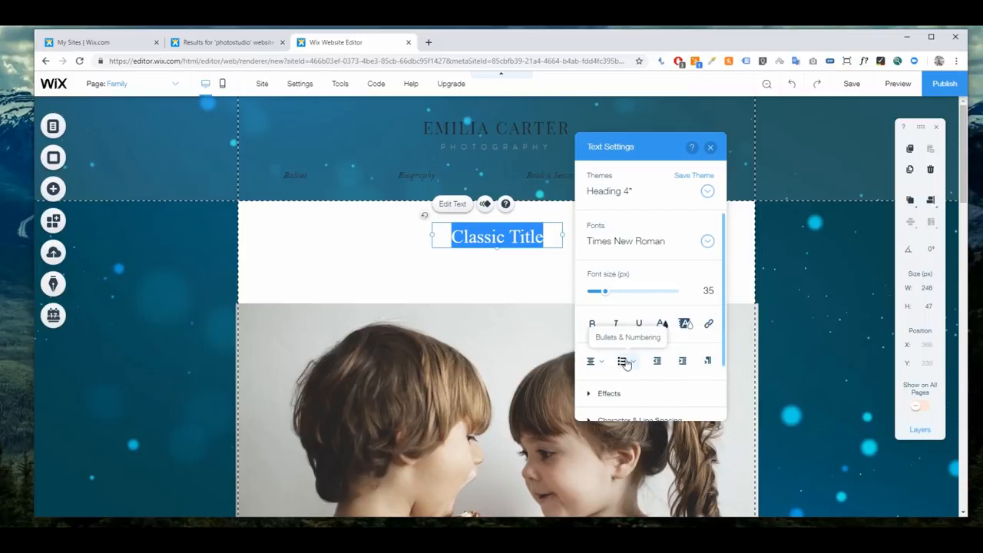
scroll(629, 368, down, 2)
click(629, 353)
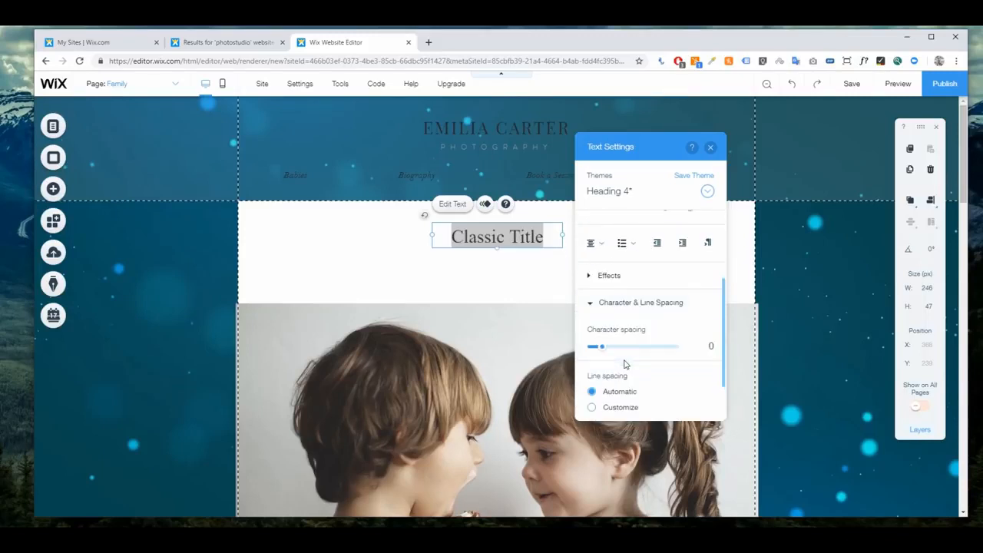
mouse_move(604, 347)
mouse_down()
mouse_move(619, 350)
mouse_move(594, 347)
mouse_up()
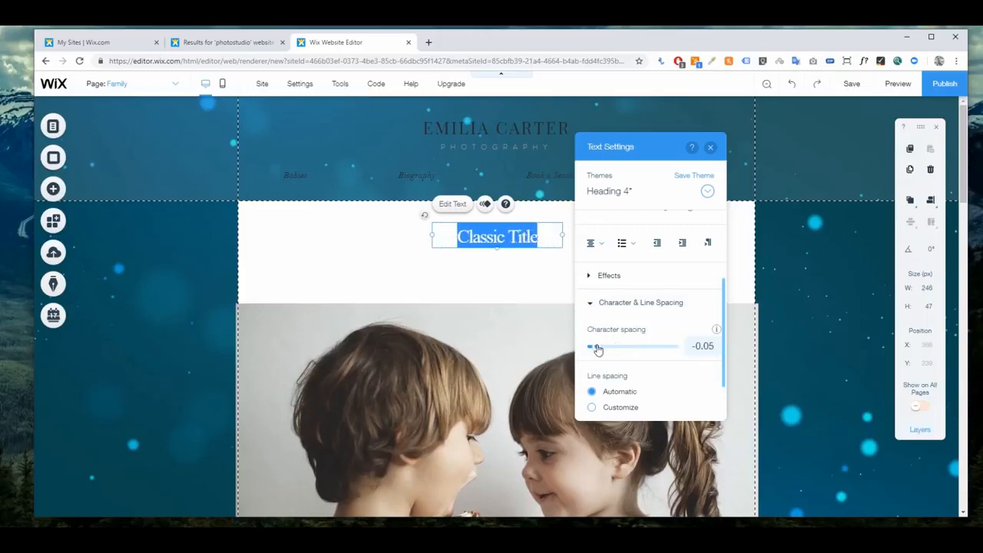
click(598, 276)
click(599, 278)
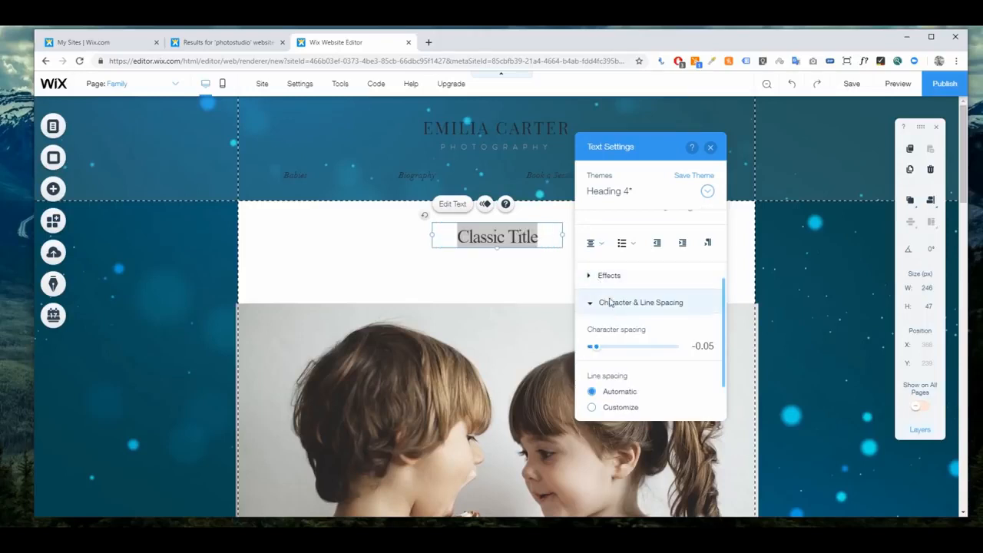
scroll(660, 338, up, 3)
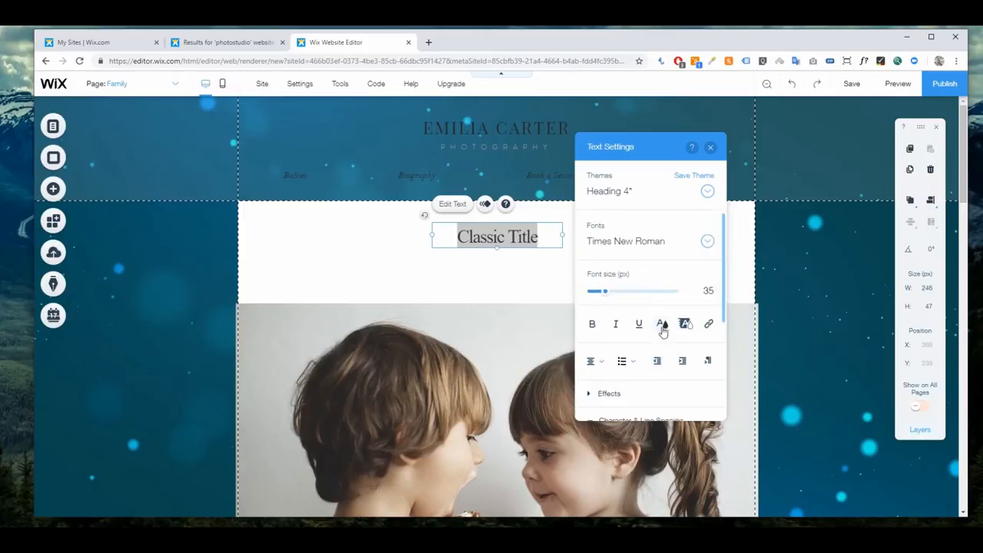
click(711, 150)
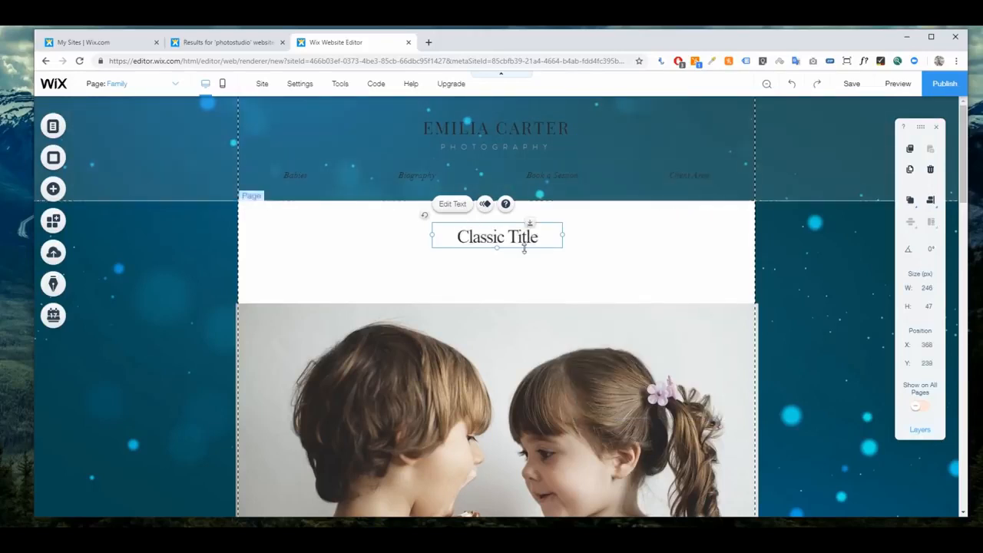
Delete the existing photo gallery below the Classic Title on the Family page.
click(485, 332)
scroll(484, 331, down, 4)
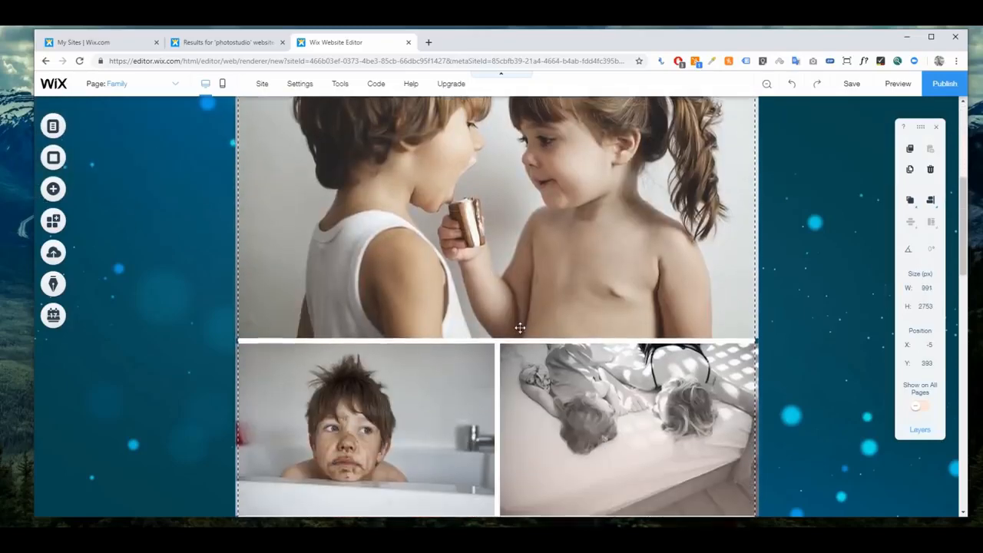
scroll(523, 326, up, 3)
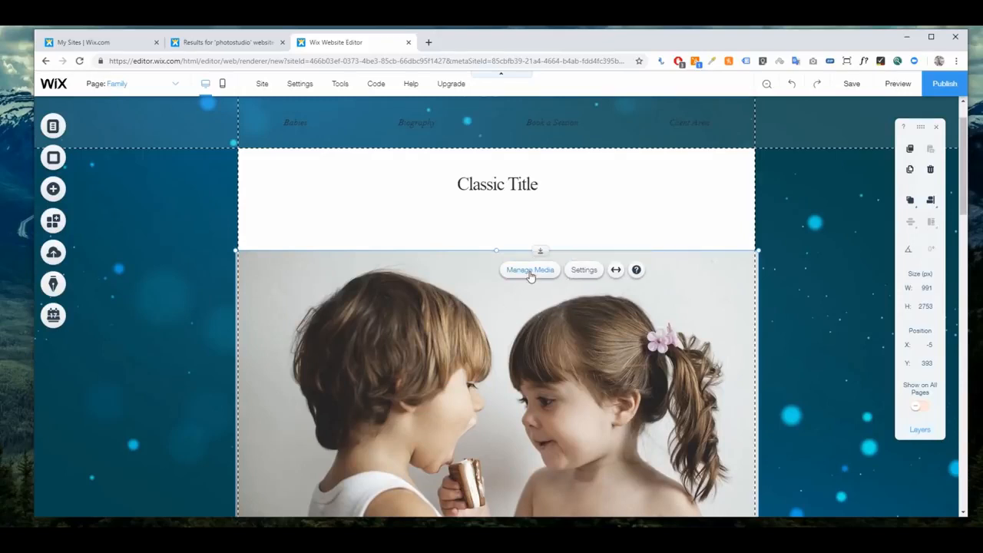
scroll(550, 285, down, 15)
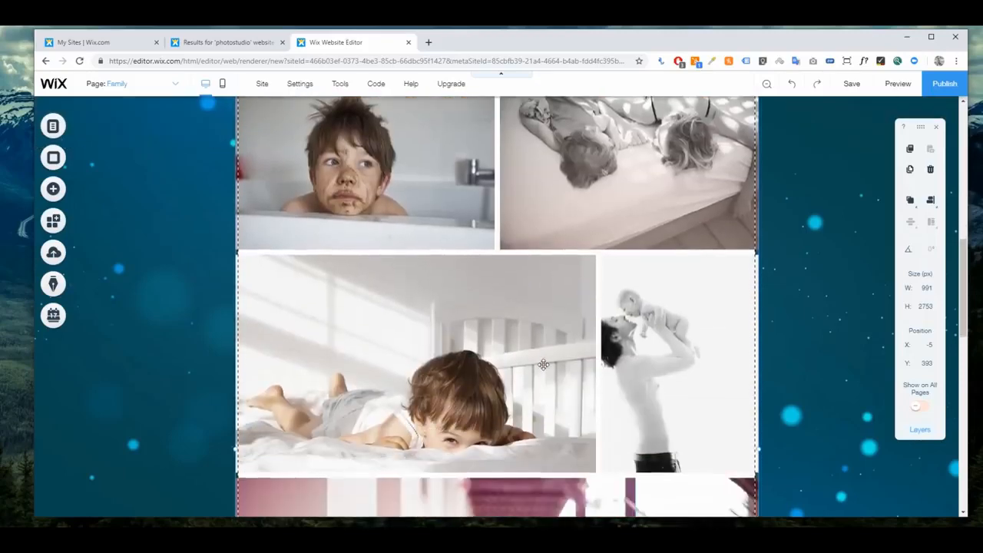
scroll(541, 366, up, 15)
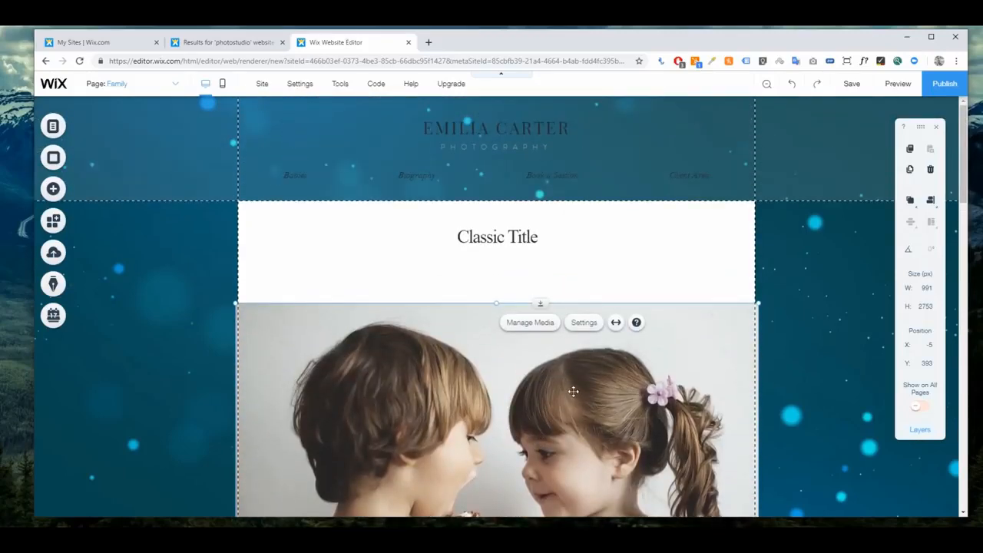
key(Delete)
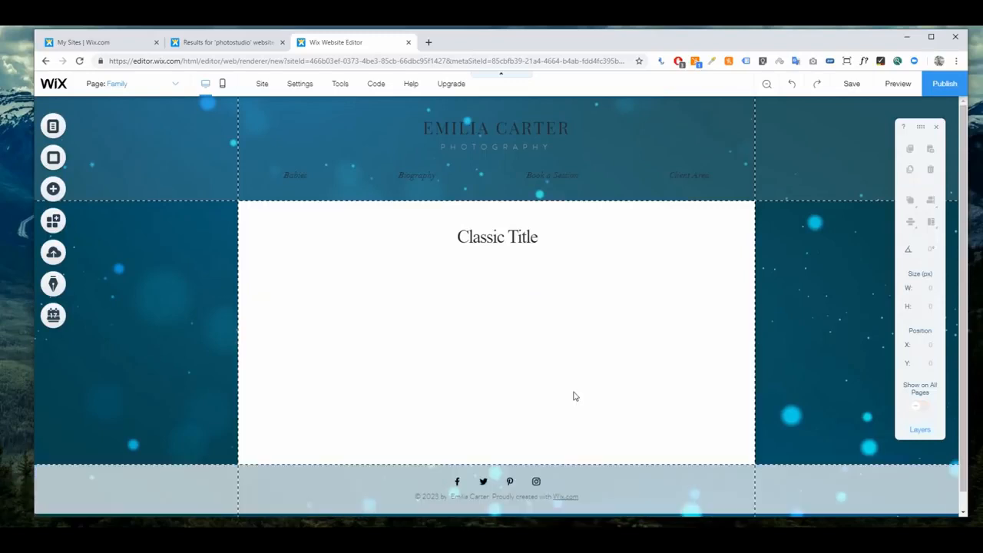
Look through the image sources and gallery styles, and add the Collage (Pro Gallery) below the Classic Title.
click(52, 188)
click(93, 145)
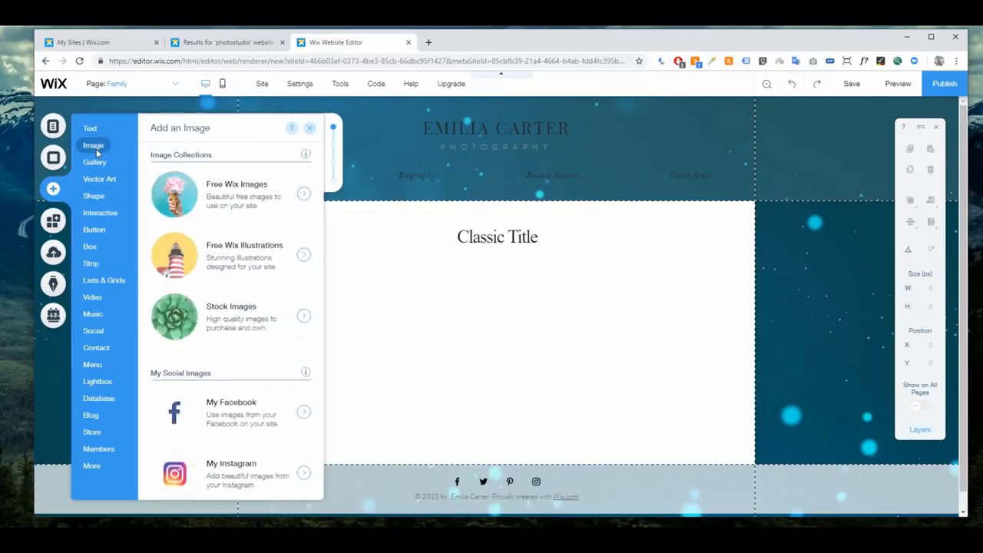
scroll(241, 300, down, 5)
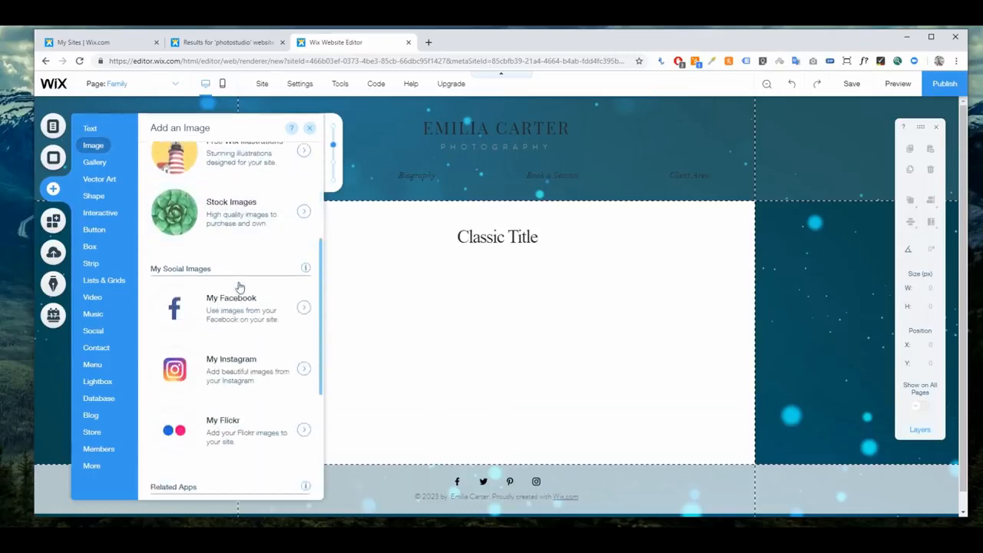
scroll(250, 305, up, 5)
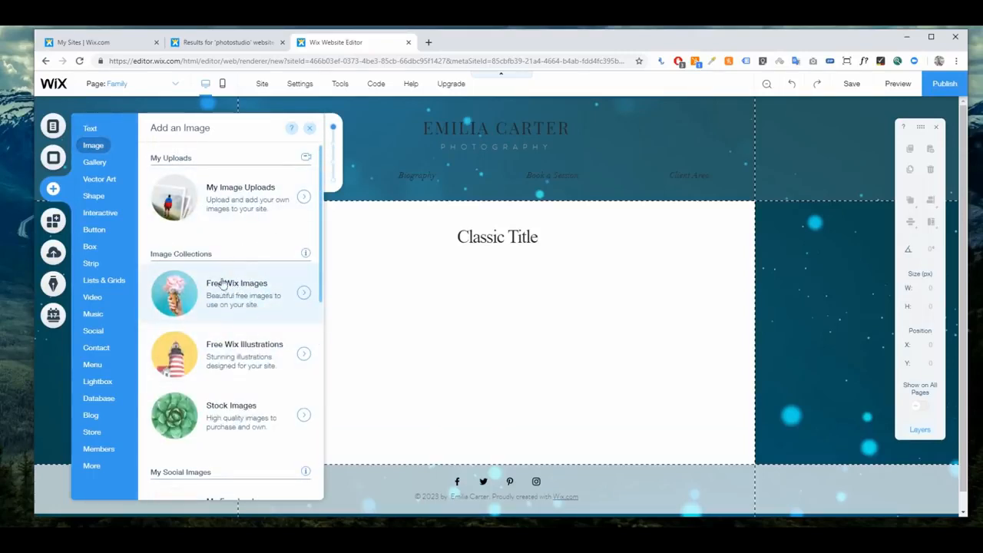
click(96, 162)
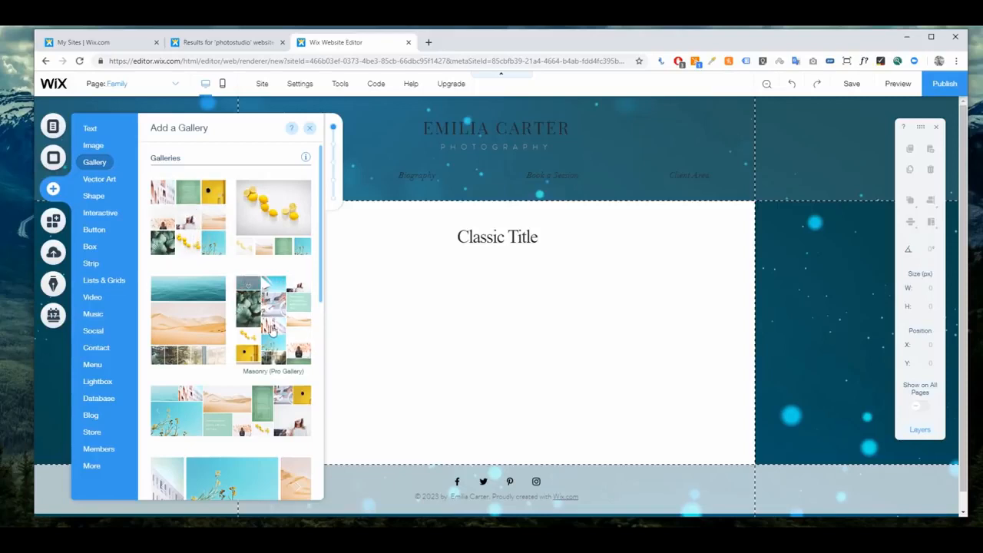
scroll(270, 328, down, 2)
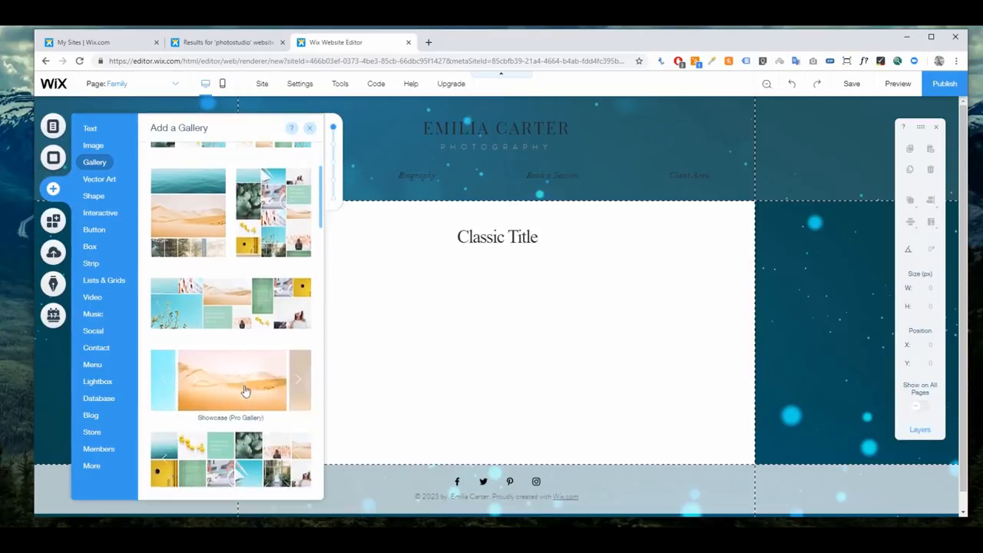
scroll(245, 391, down, 2)
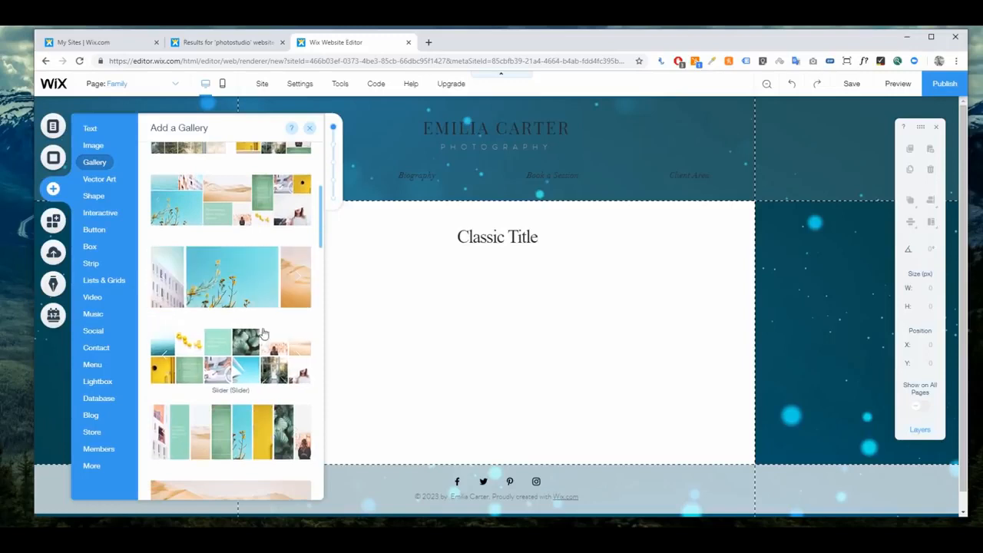
scroll(259, 370, down, 4)
scroll(258, 361, up, 4)
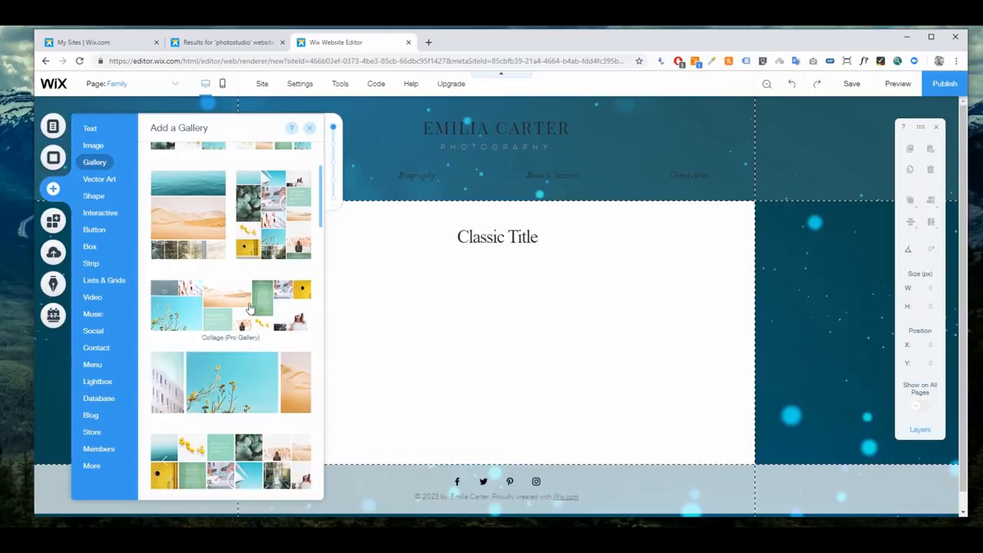
scroll(253, 284, up, 2)
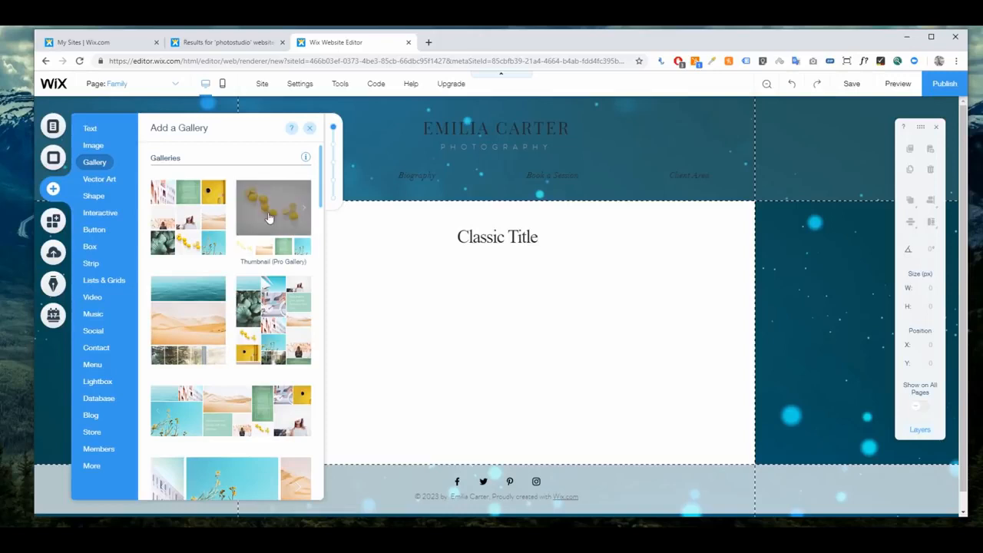
drag(207, 411, 414, 355)
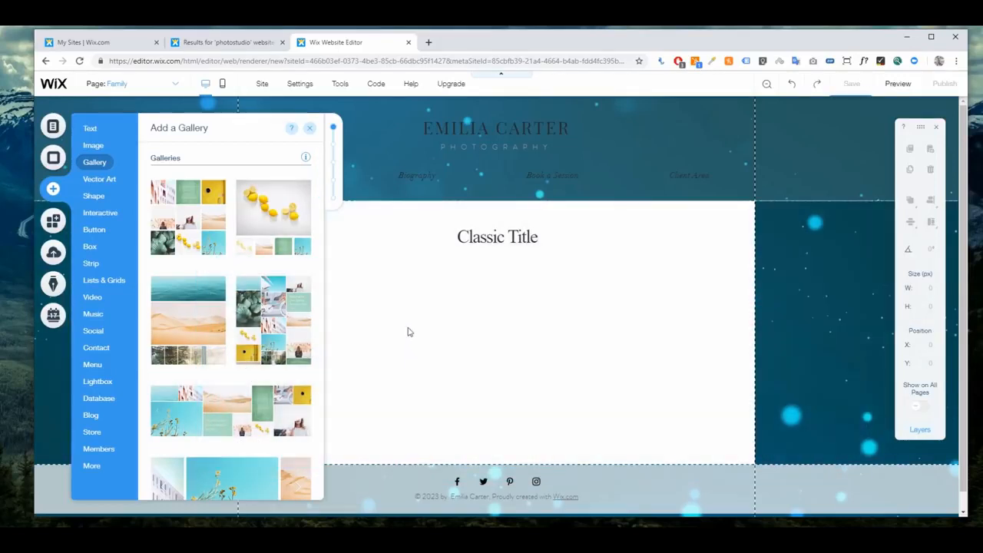
click(310, 129)
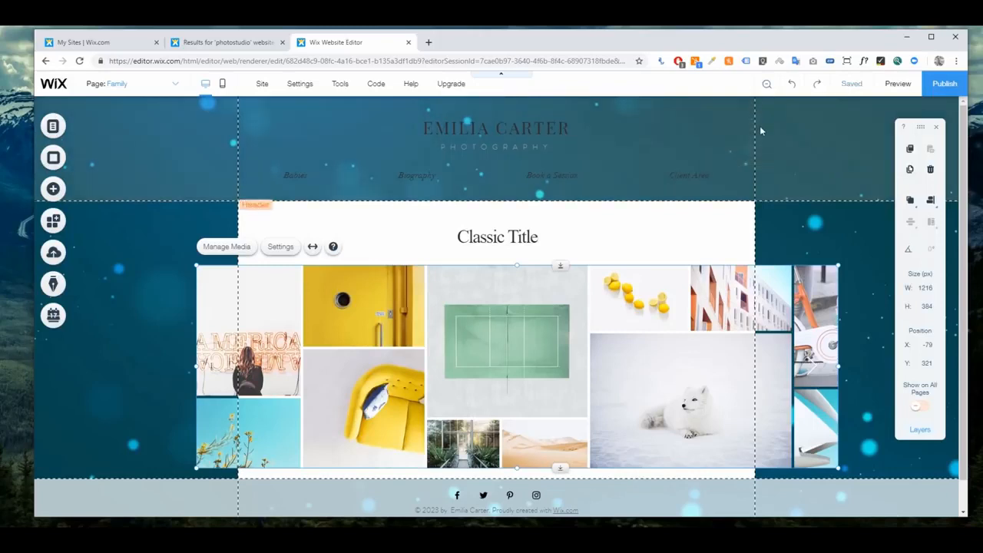
Narrow the collage gallery to about 881 px so it fits inside the gridlines, and shift it to about X 49, Y 313.
drag(838, 365, 728, 366)
drag(193, 366, 262, 360)
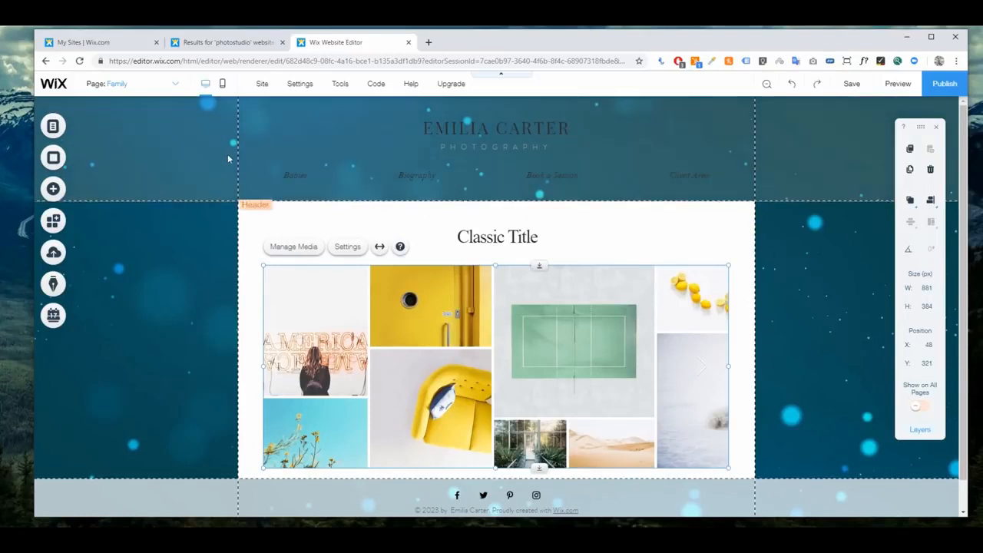
click(204, 202)
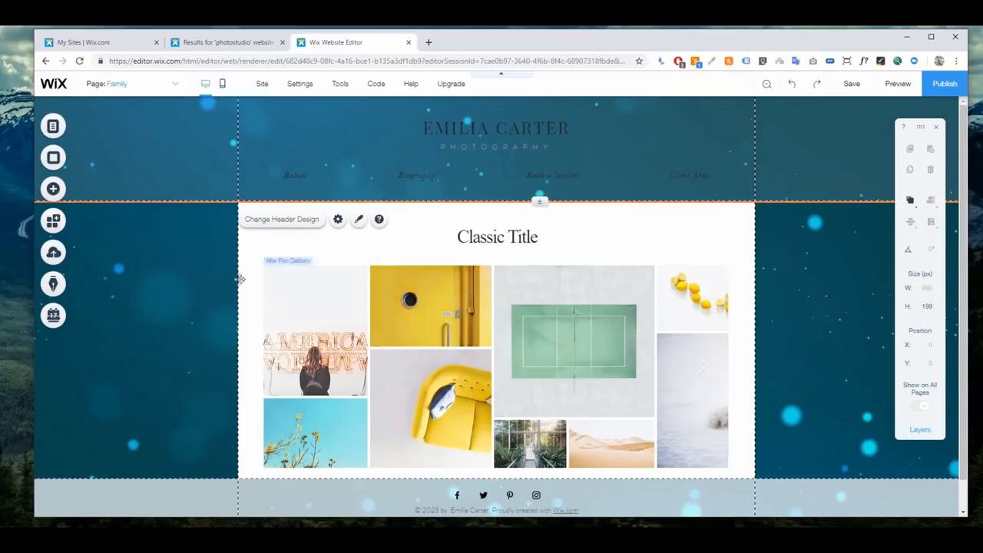
click(452, 340)
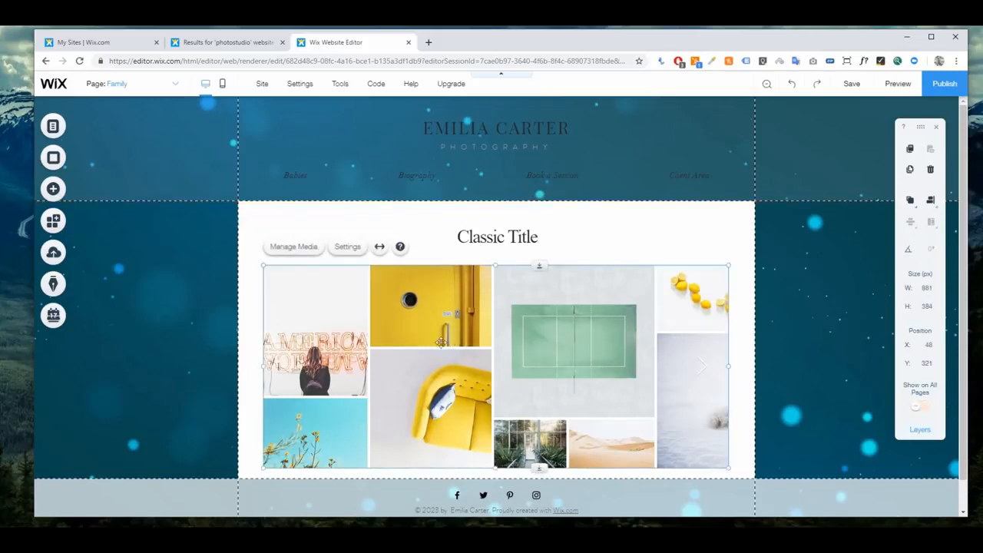
drag(380, 319, 386, 308)
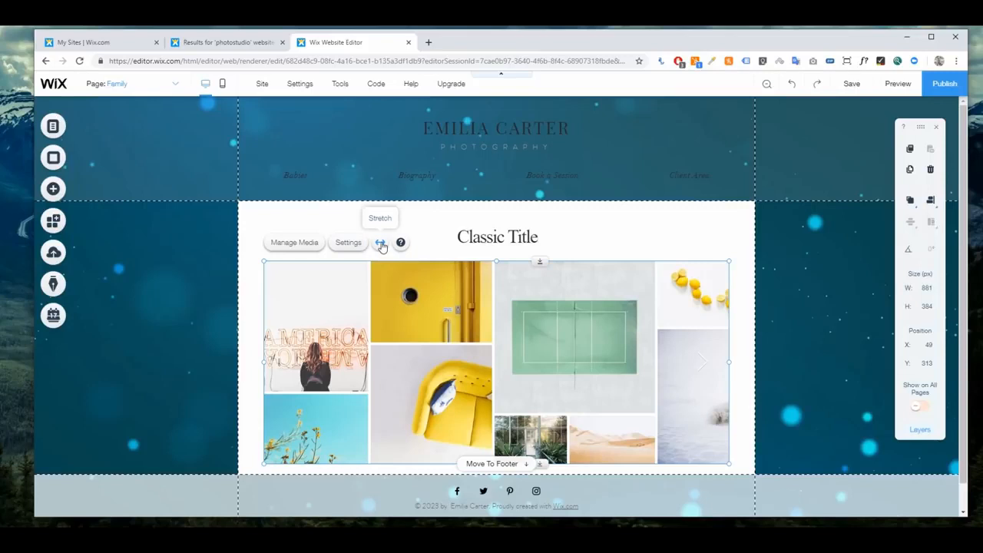
Move the Classic Title across the page's vertical gridline, then place it back centred above the gallery.
click(505, 233)
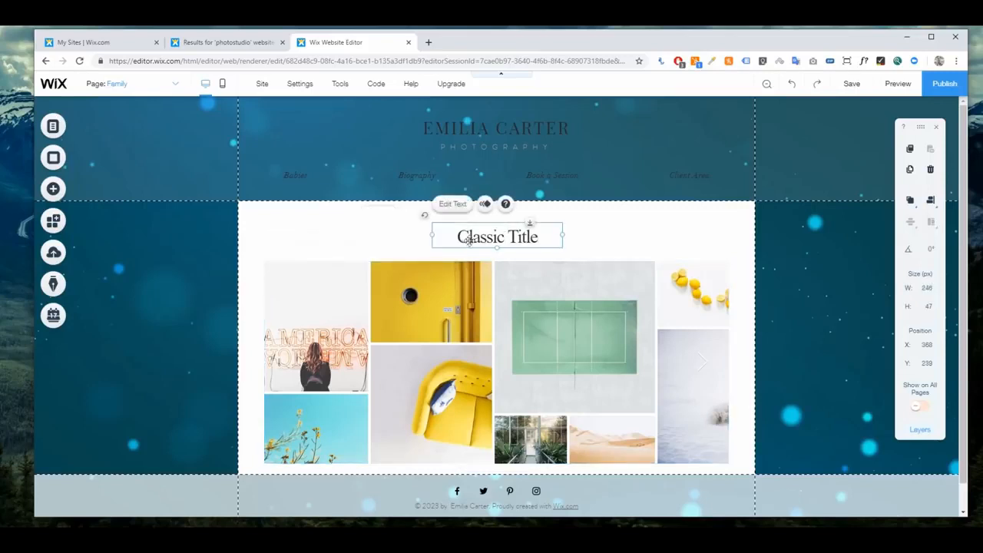
drag(441, 232, 215, 233)
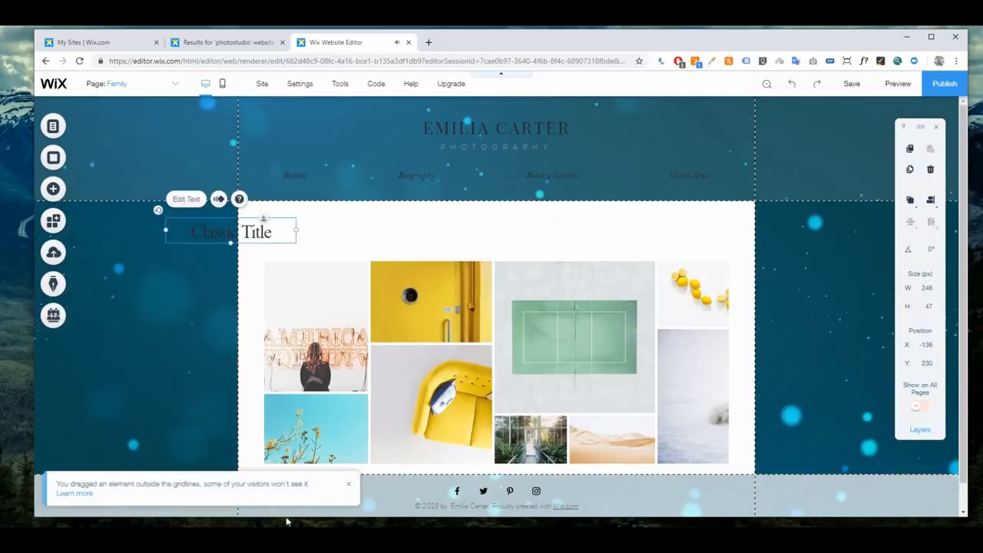
drag(213, 235, 474, 230)
click(377, 171)
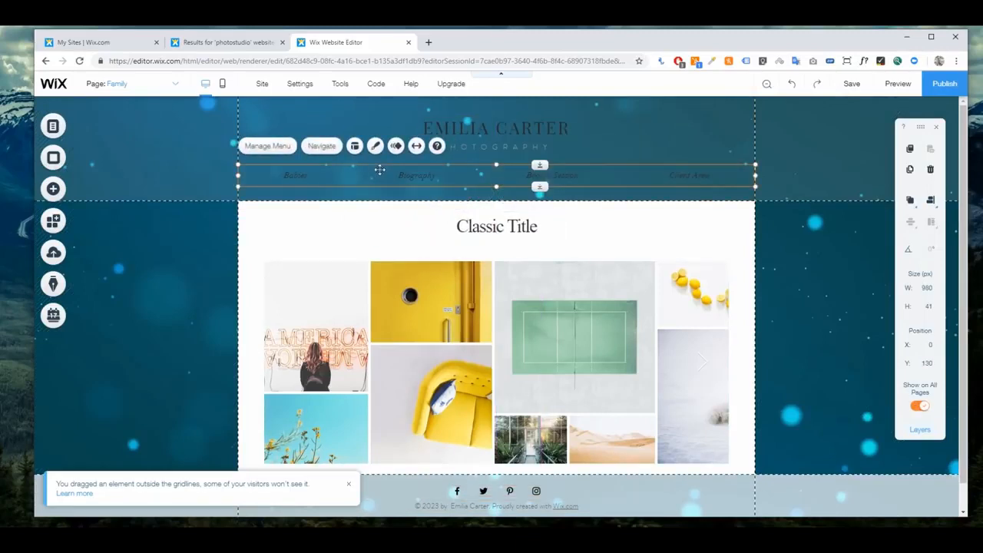
Stretch the header menu to full width, and turn the full-width stretch off again.
click(416, 147)
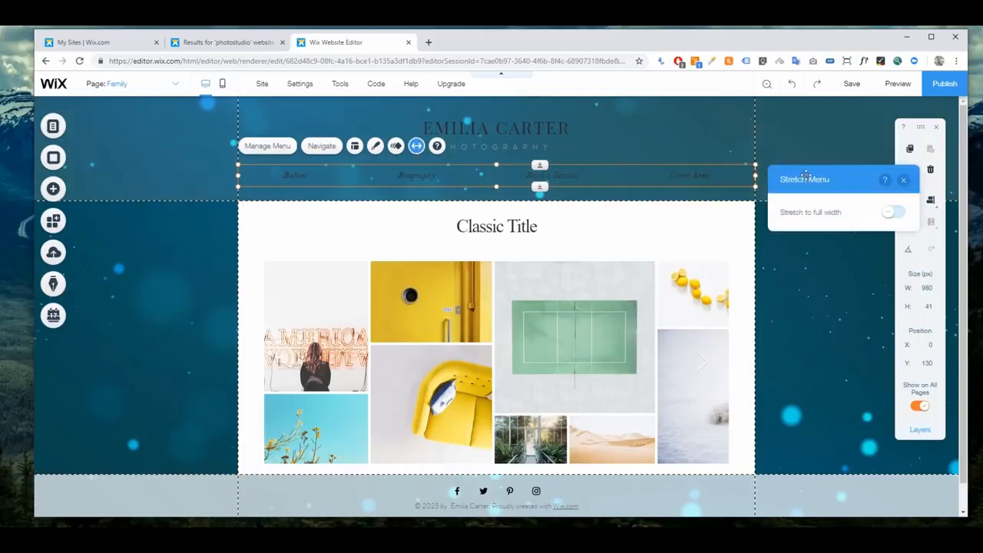
click(896, 213)
click(903, 179)
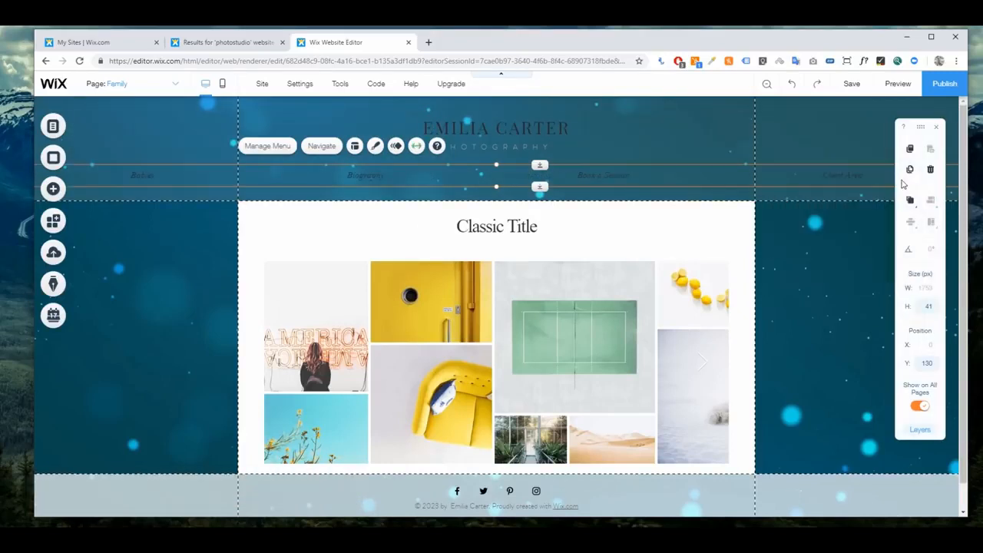
click(416, 147)
click(206, 185)
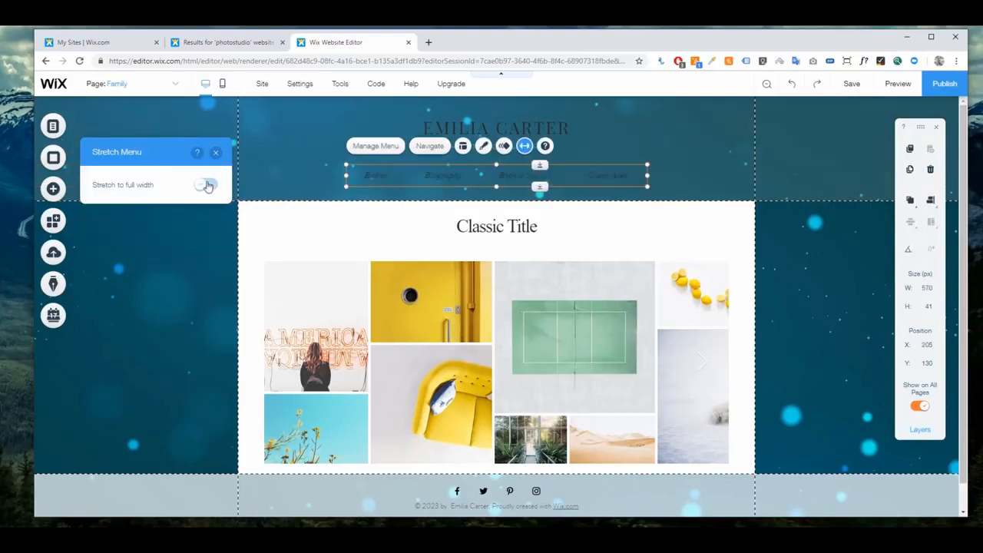
click(217, 155)
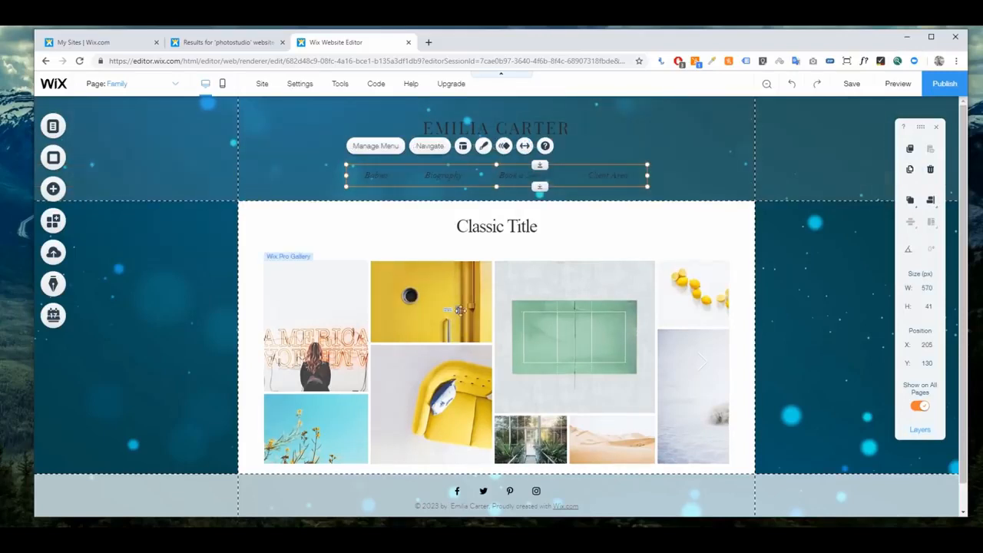
Stretch the collage gallery to full width and move it up to about Y 285, closer to the Classic Title.
click(451, 277)
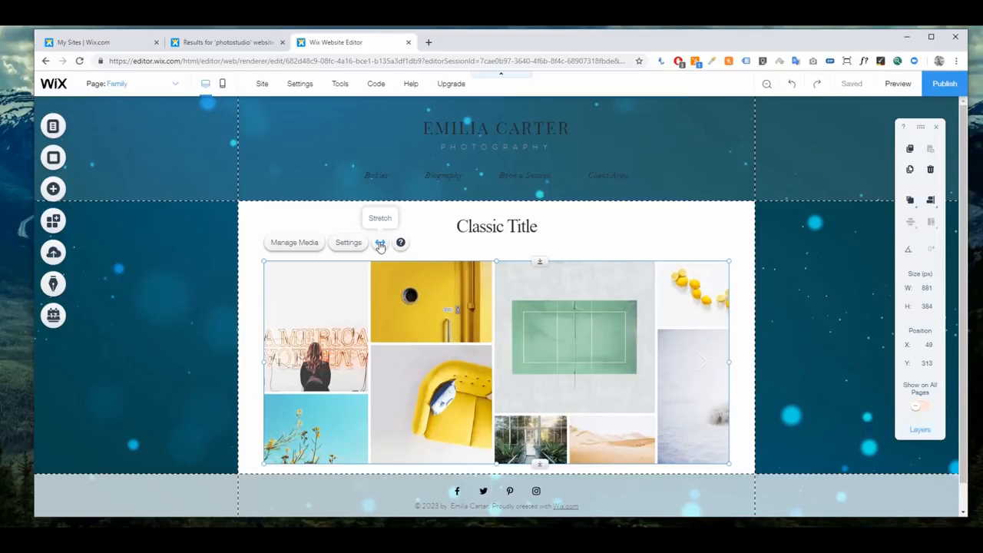
click(380, 244)
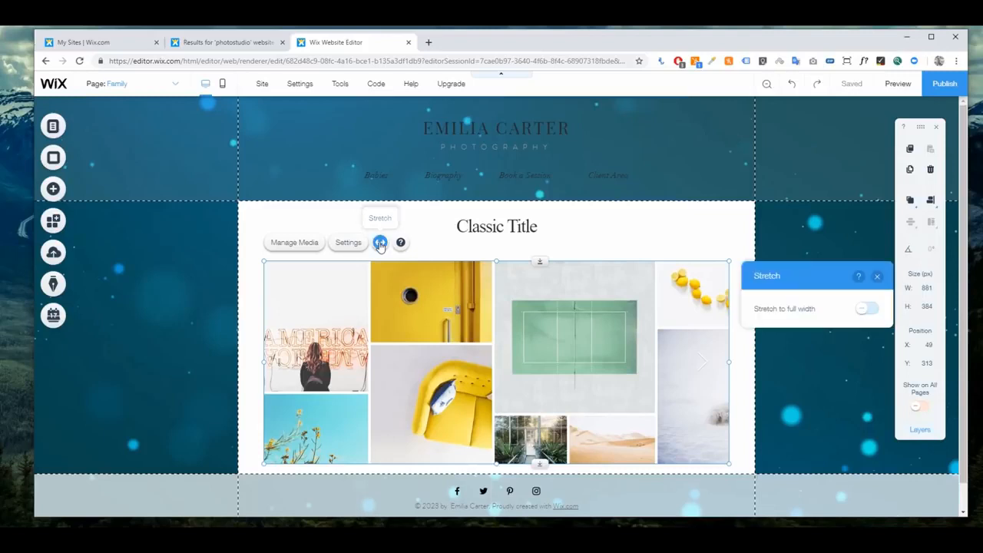
click(865, 308)
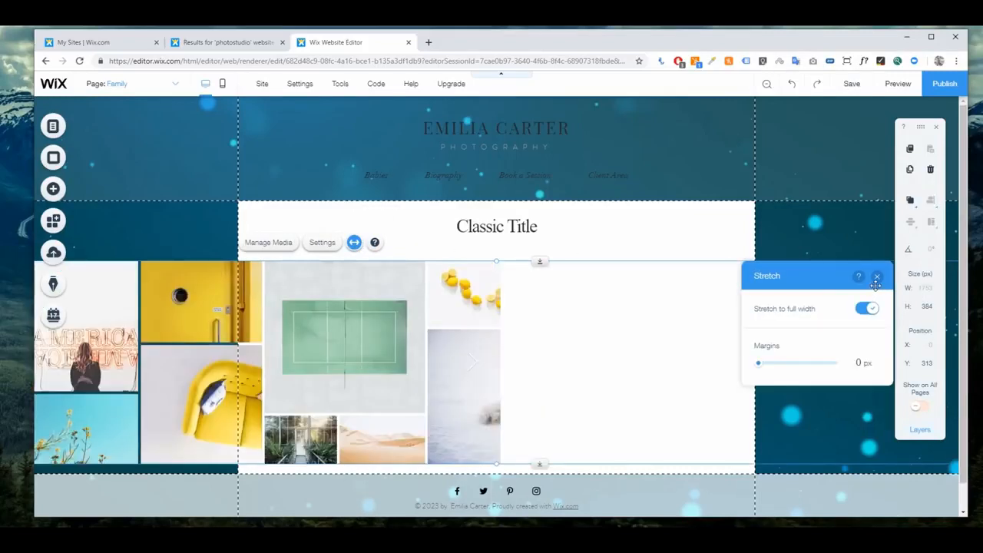
click(876, 277)
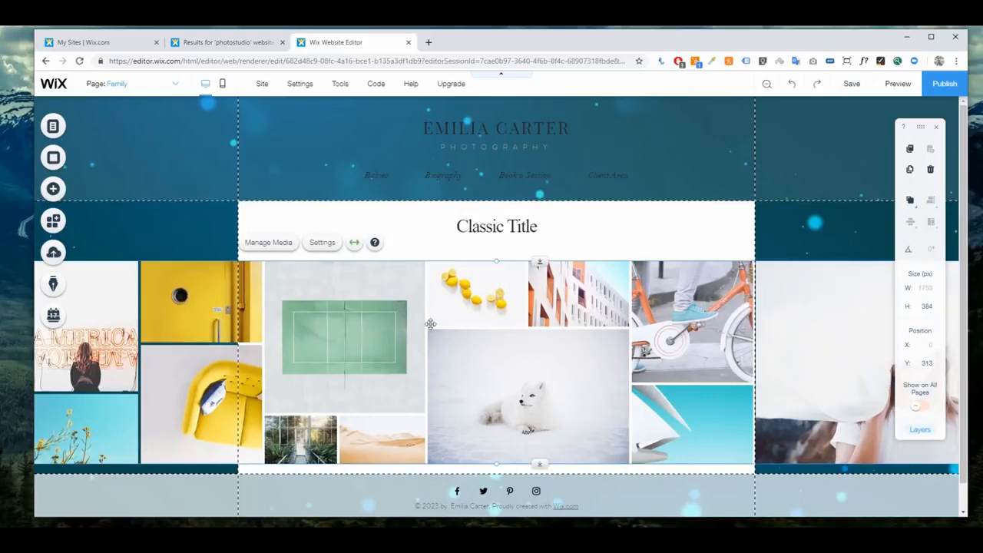
scroll(430, 321, down, 1)
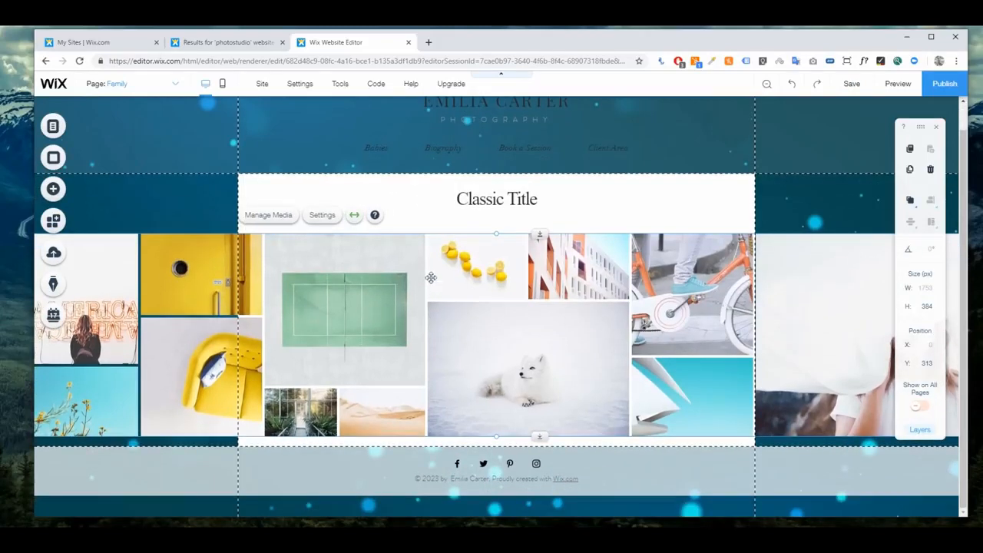
drag(433, 286, 432, 279)
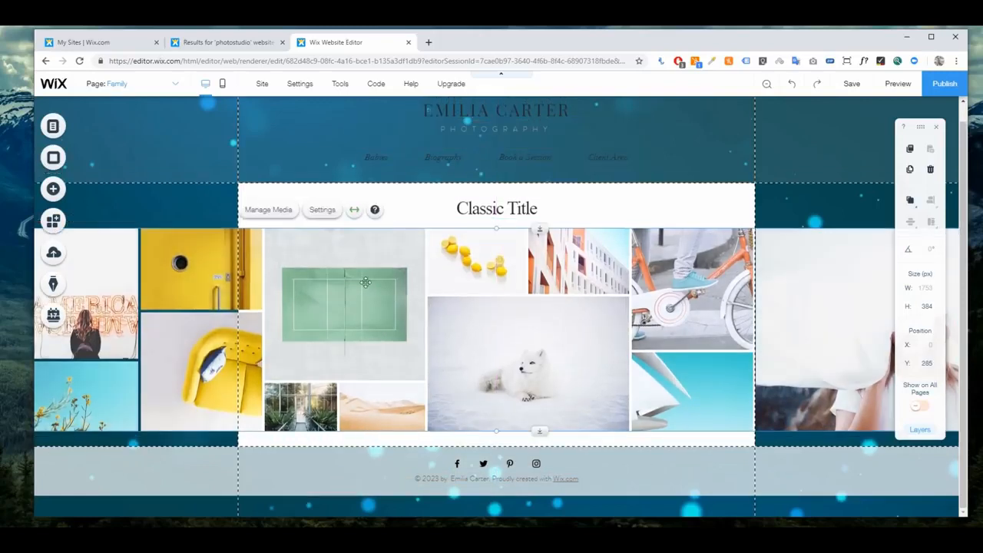
Delete all the sample images from the collage gallery's media.
click(275, 210)
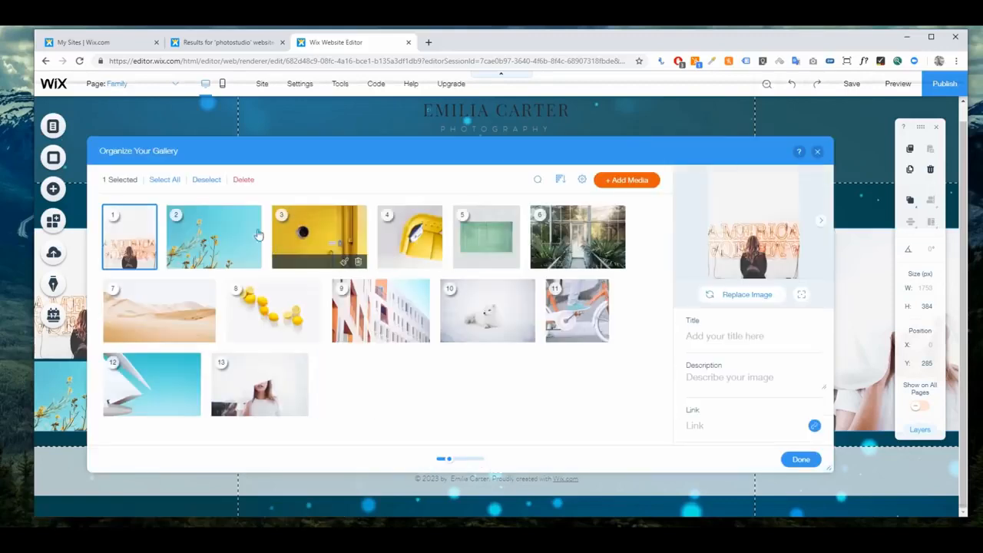
click(164, 183)
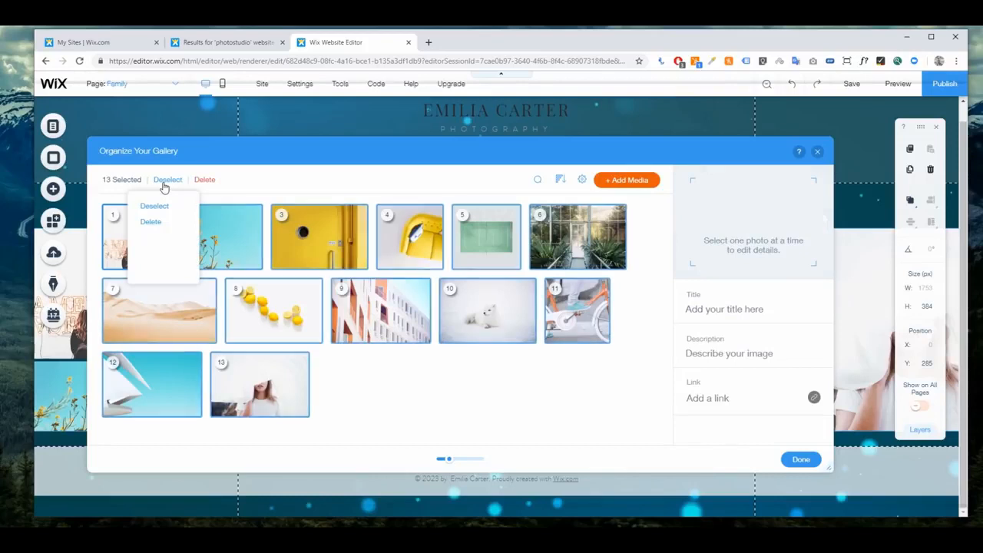
click(151, 222)
Start adding images to the empty gallery and search the Free from Wix collection for "photoshoot".
click(633, 182)
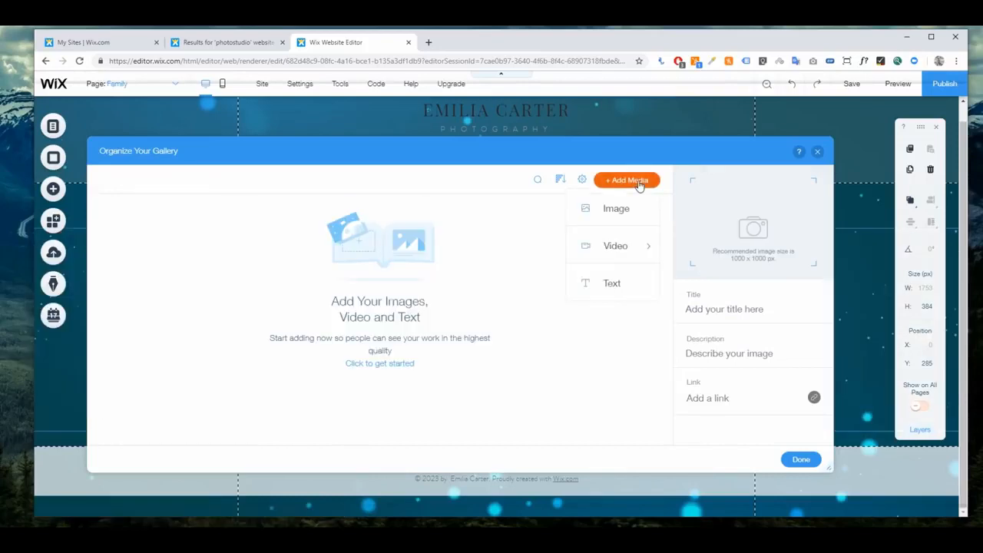
click(628, 218)
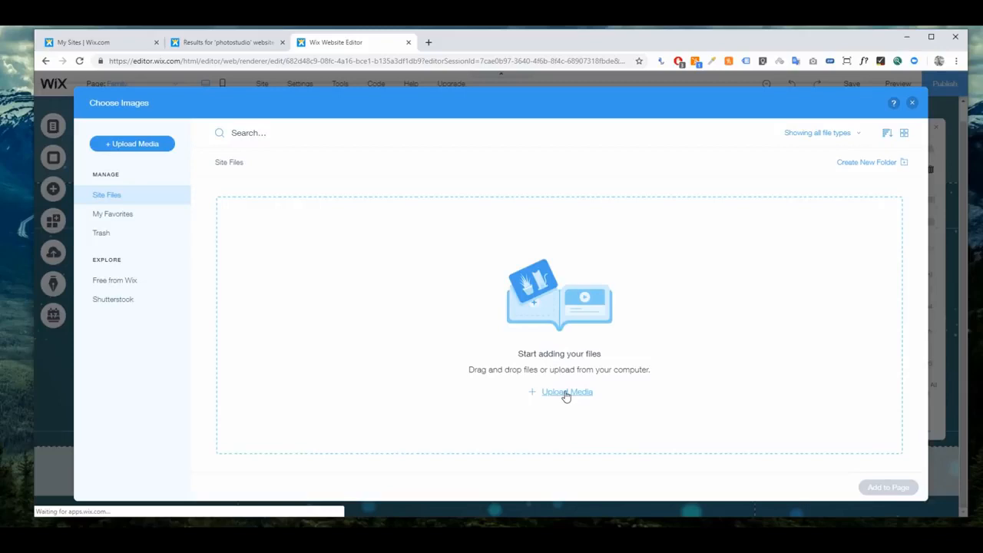
click(130, 287)
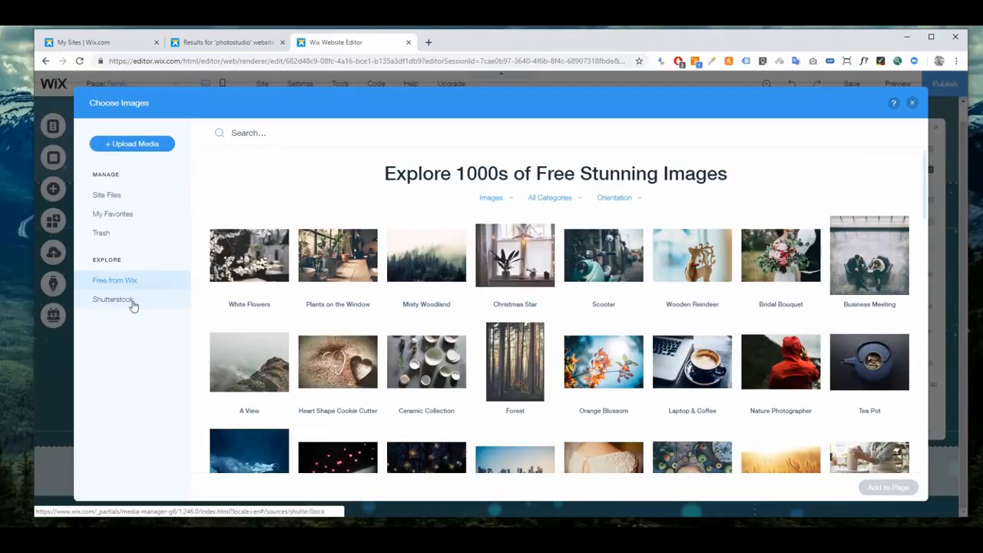
click(274, 131)
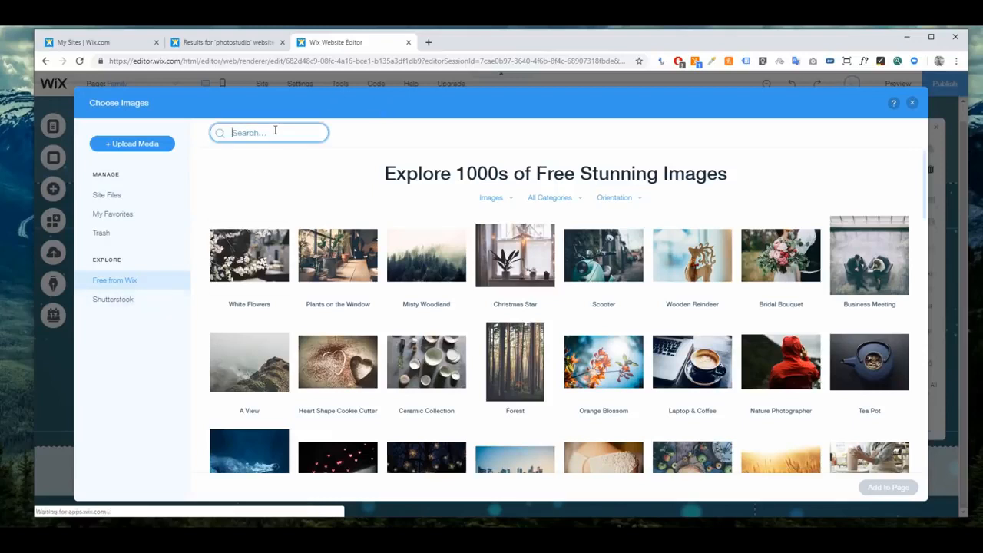
text(photoshoot)
key(Return)
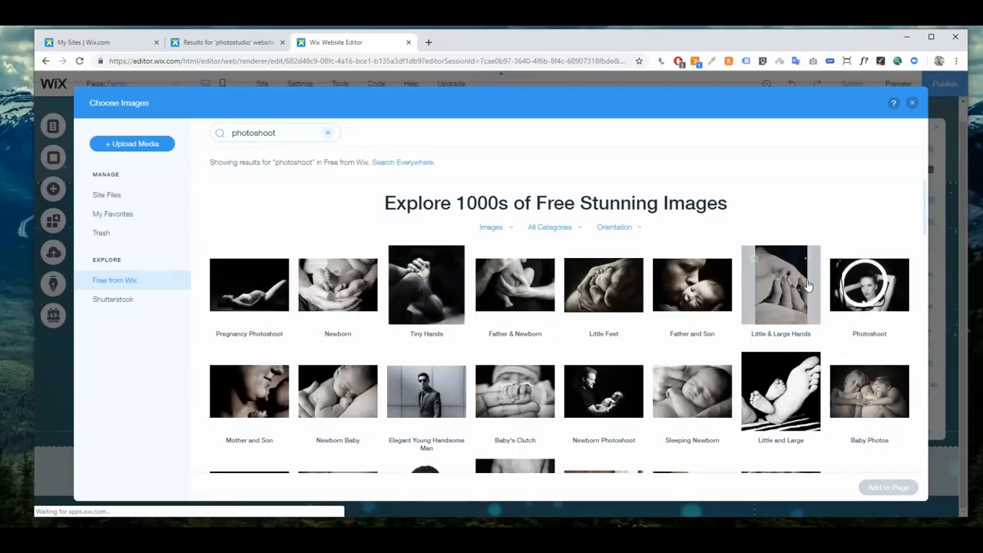
Add the images Girl Behind the Lens, Model in Striped Shirt (facing front) and Photoshoot (red wall) to the gallery and close the organizer.
scroll(721, 295, down, 3)
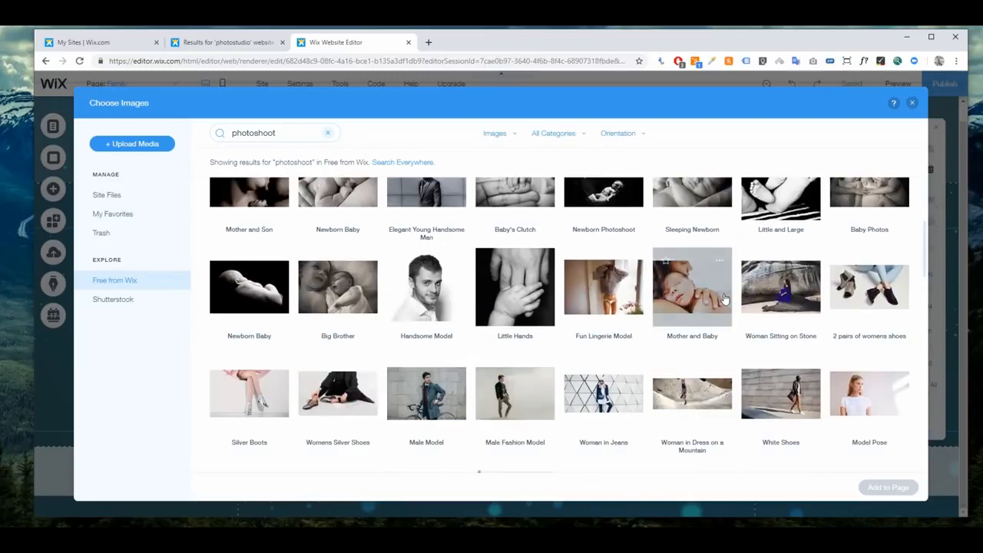
scroll(723, 298, down, 9)
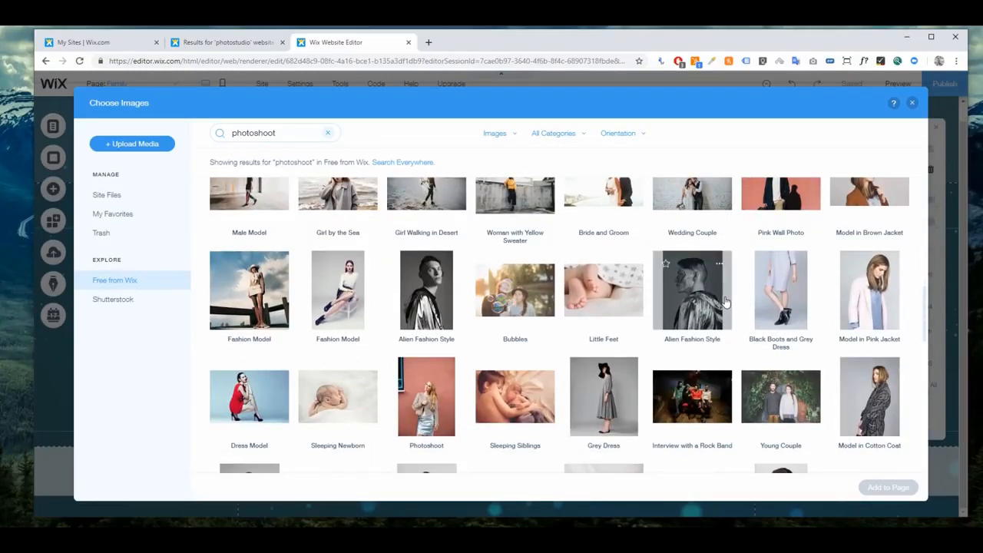
scroll(722, 306, down, 4)
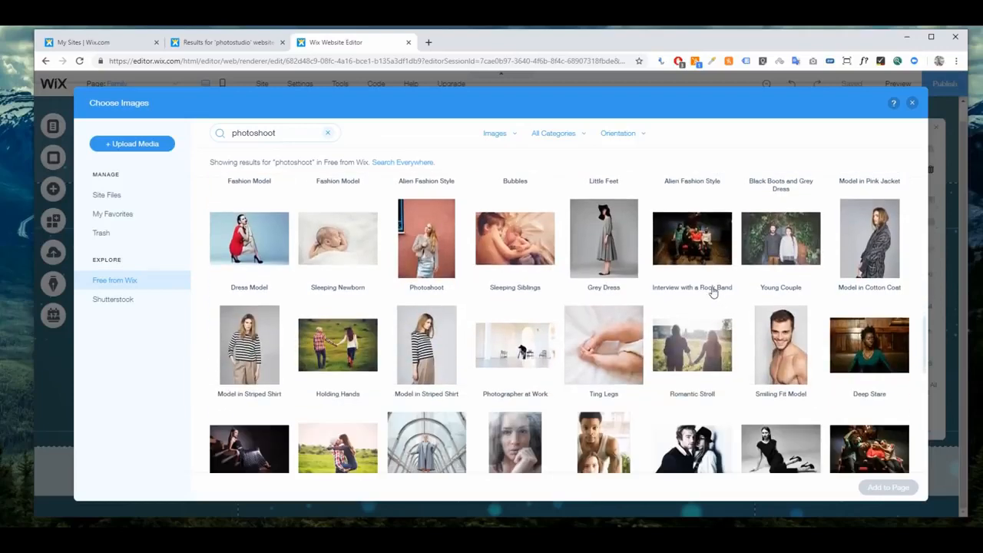
scroll(647, 213, down, 5)
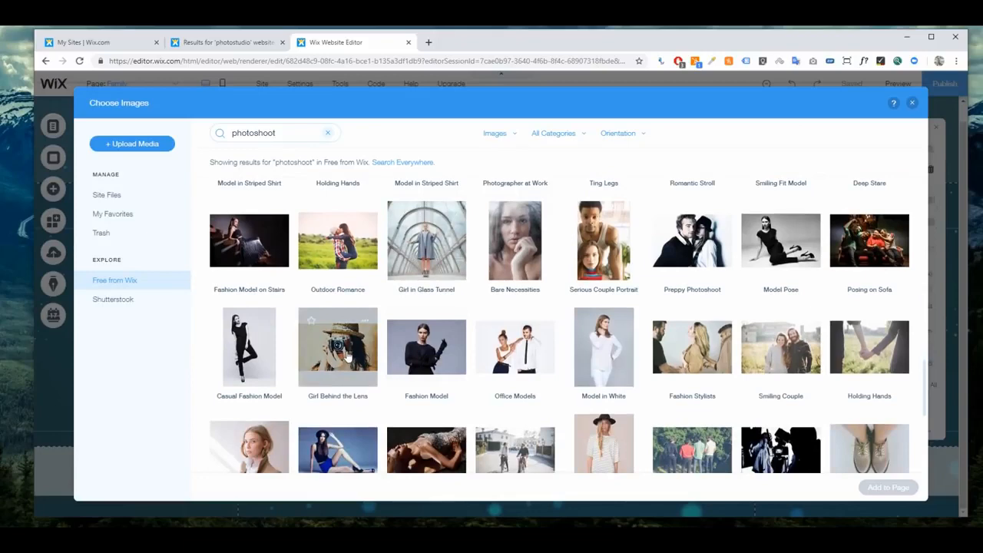
click(349, 357)
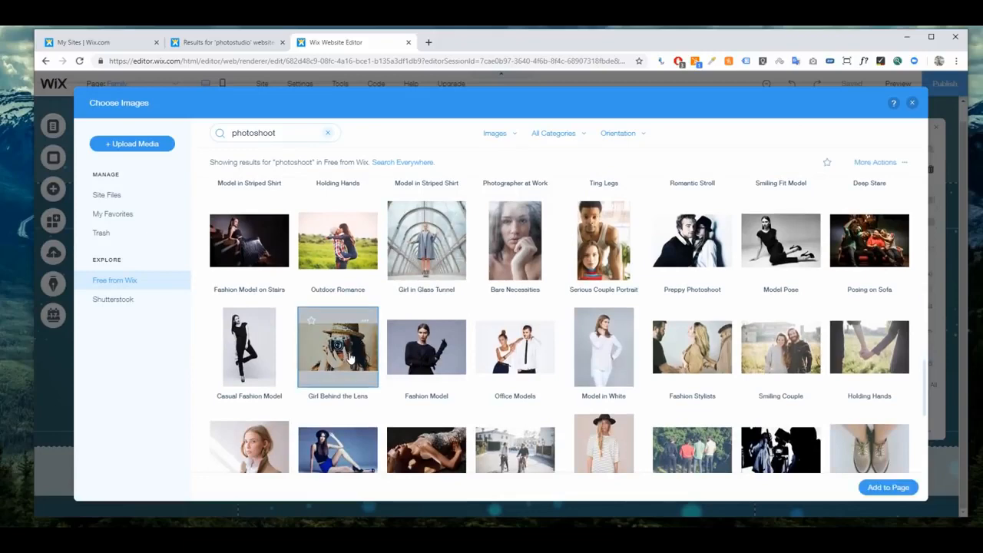
scroll(313, 298, up, 4)
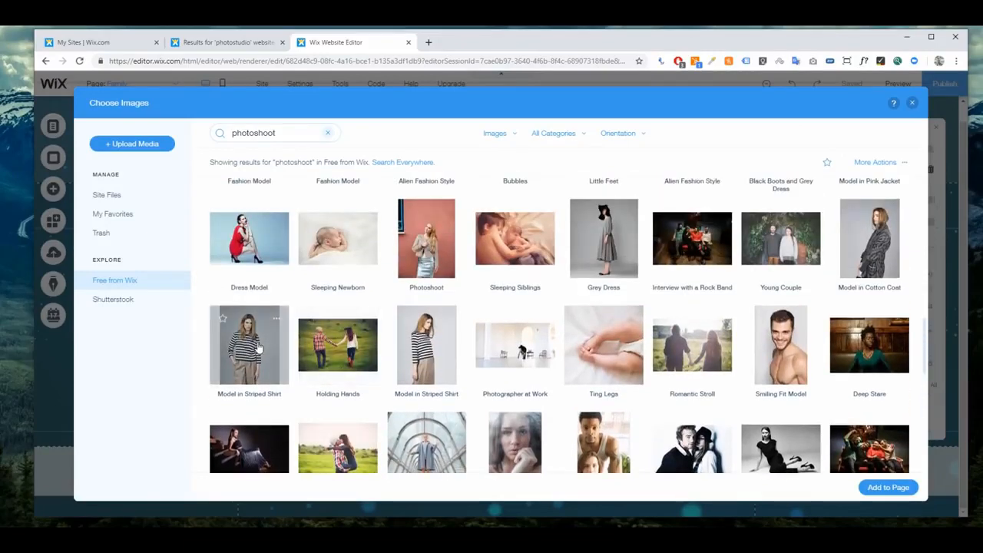
click(258, 349)
scroll(422, 300, up, 2)
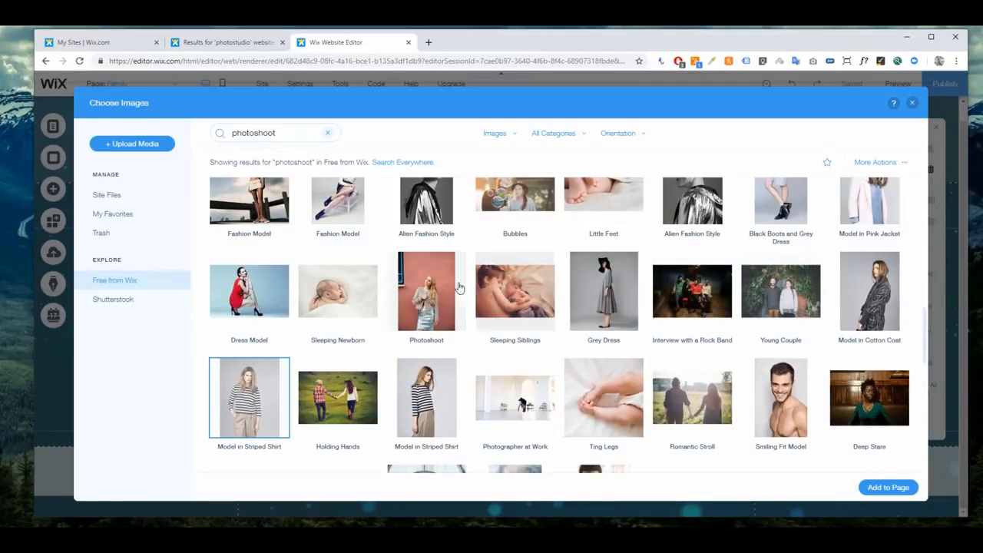
click(429, 284)
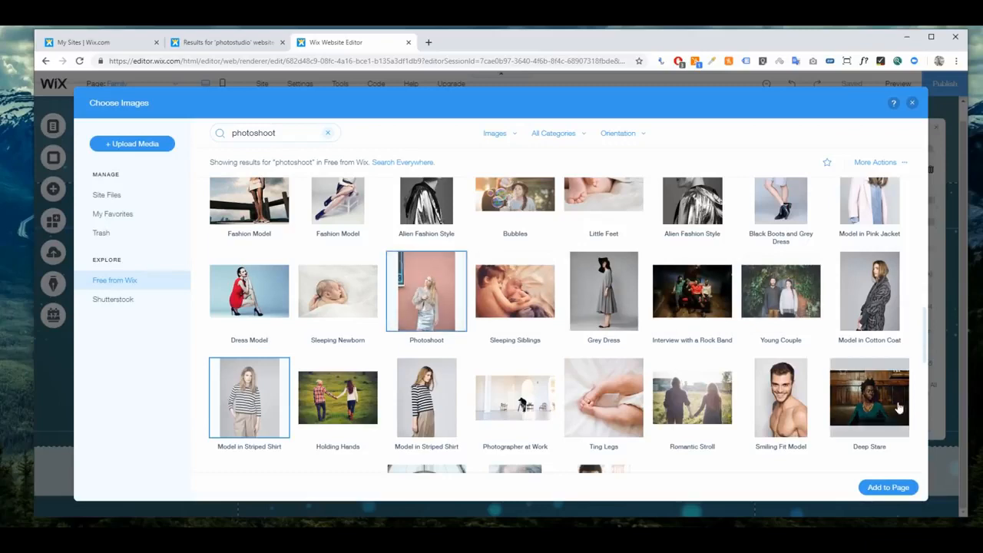
click(886, 488)
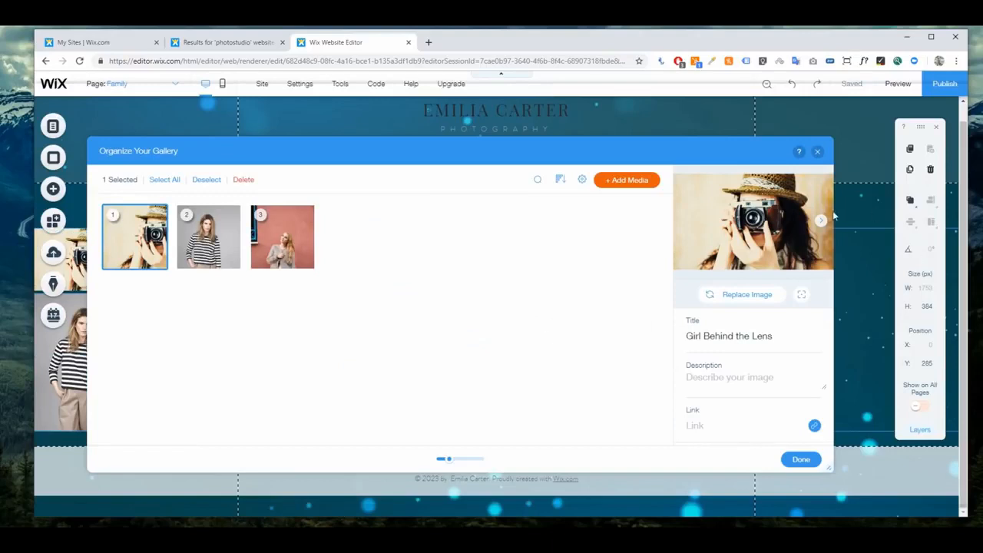
click(817, 153)
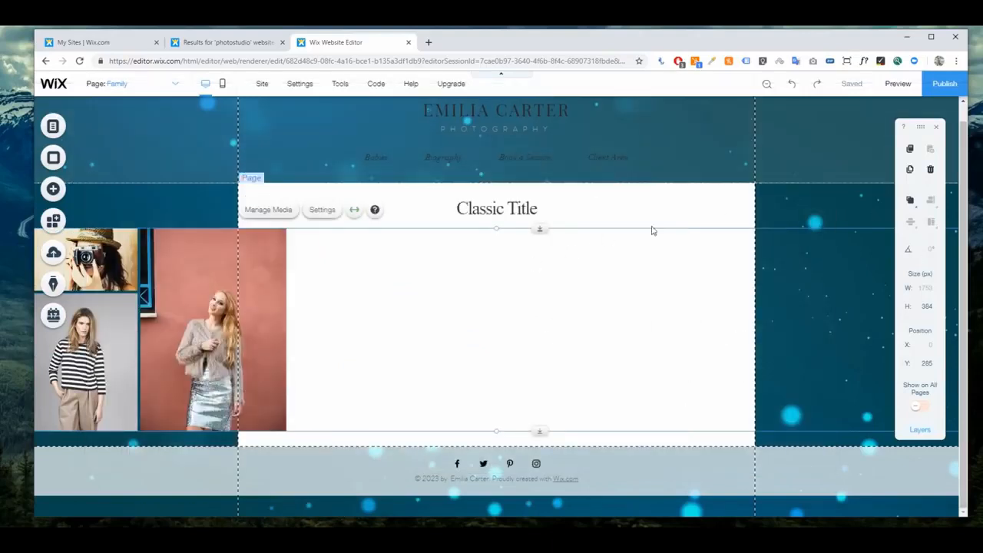
Reopen the gallery's media to add more images, and search the Free from Wix collection for "nature".
click(270, 213)
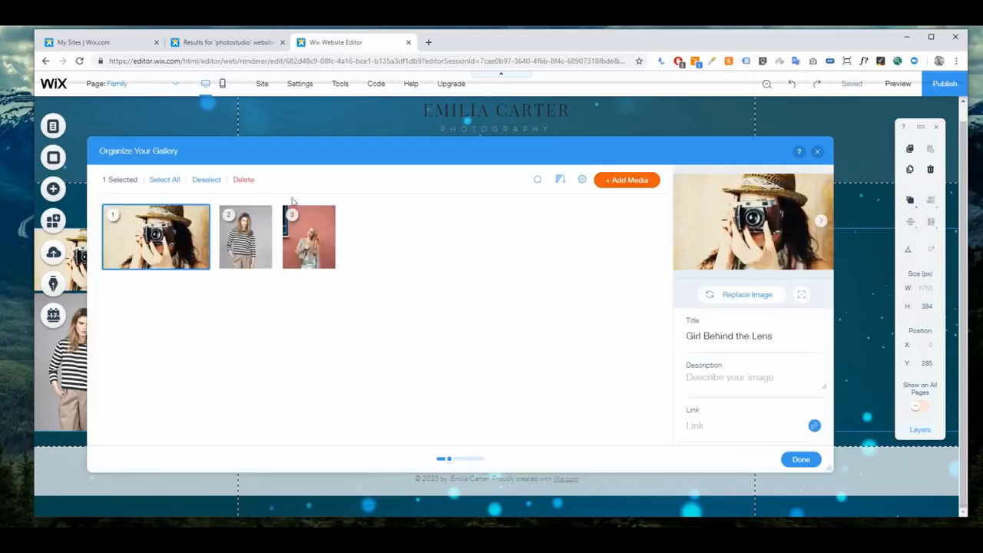
click(642, 184)
click(634, 219)
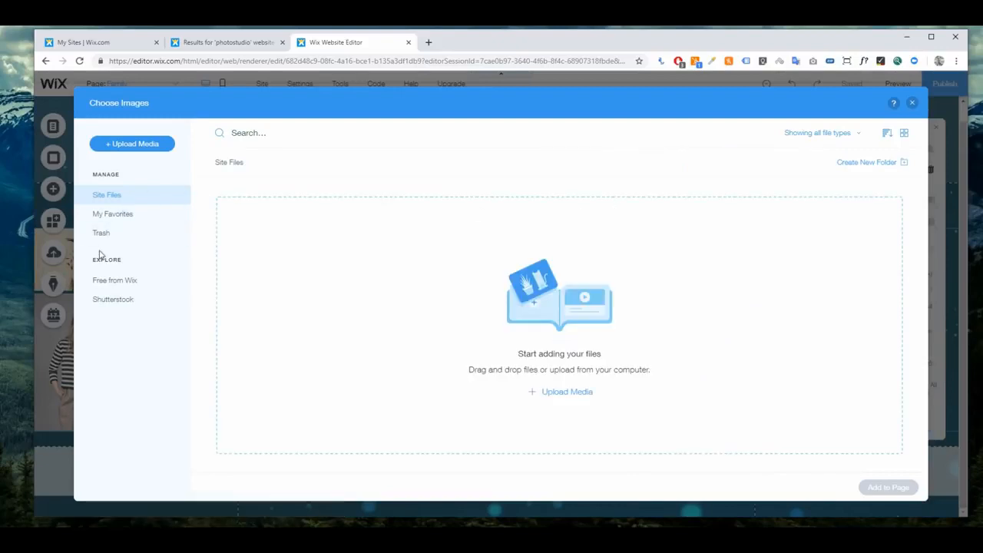
click(112, 282)
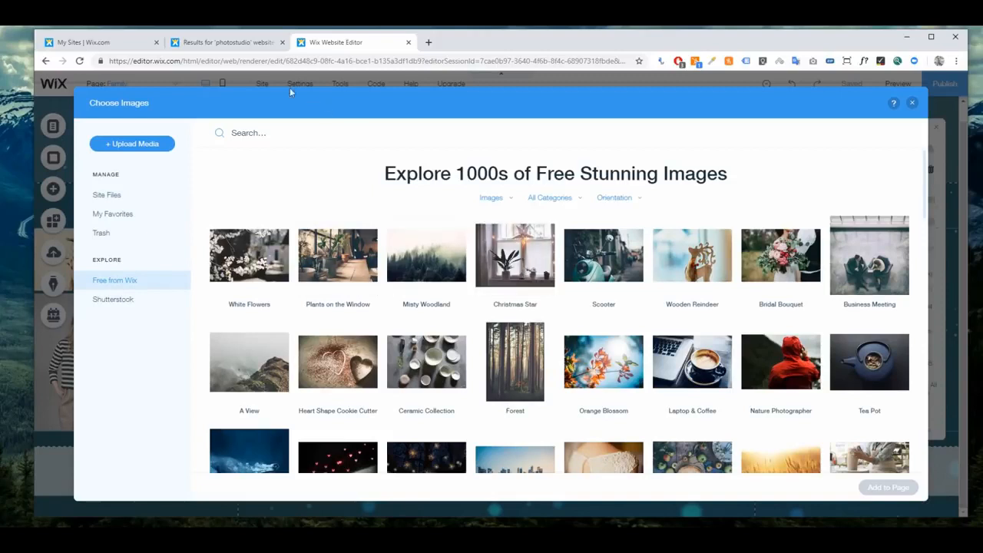
click(251, 132)
text(nature)
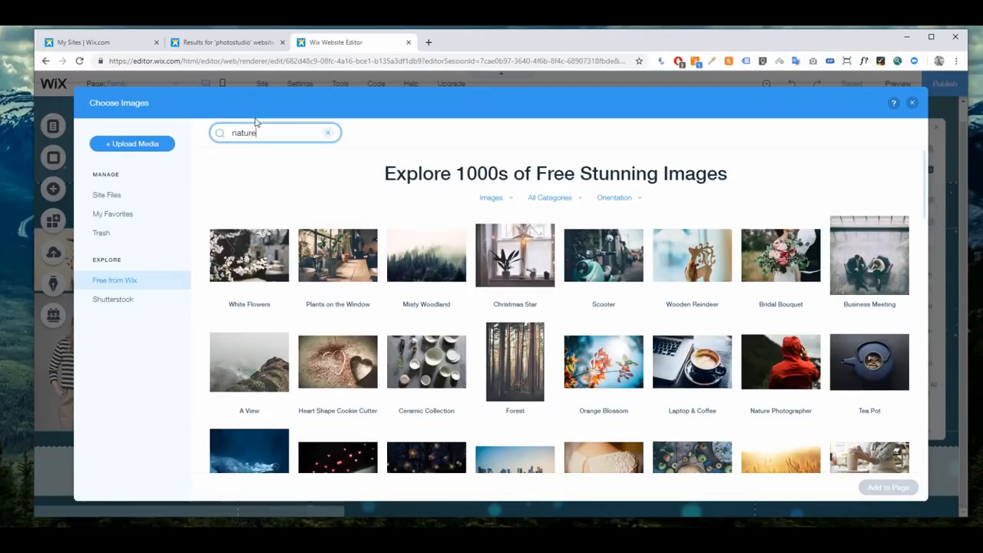
key(Return)
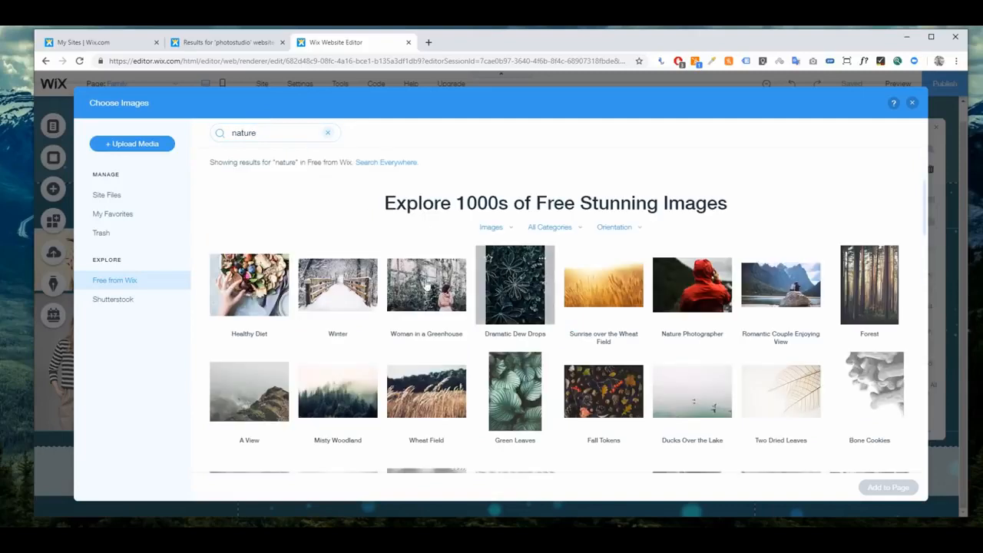
Add the images Winter, Wheat Field, Misty Woodland, A View, Forest and Sunrise over the Wheat Field to the gallery and close the organizer.
click(351, 307)
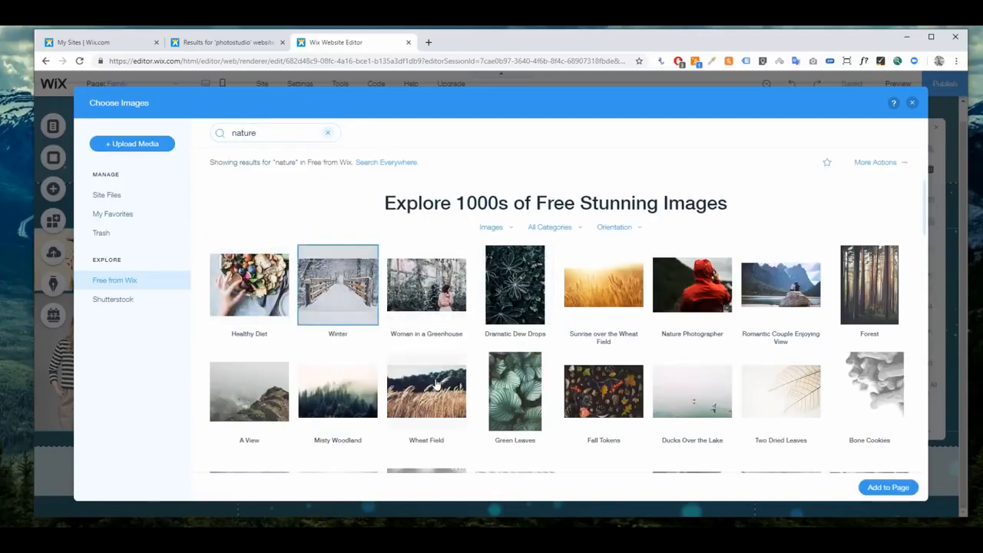
click(430, 380)
click(304, 374)
click(251, 403)
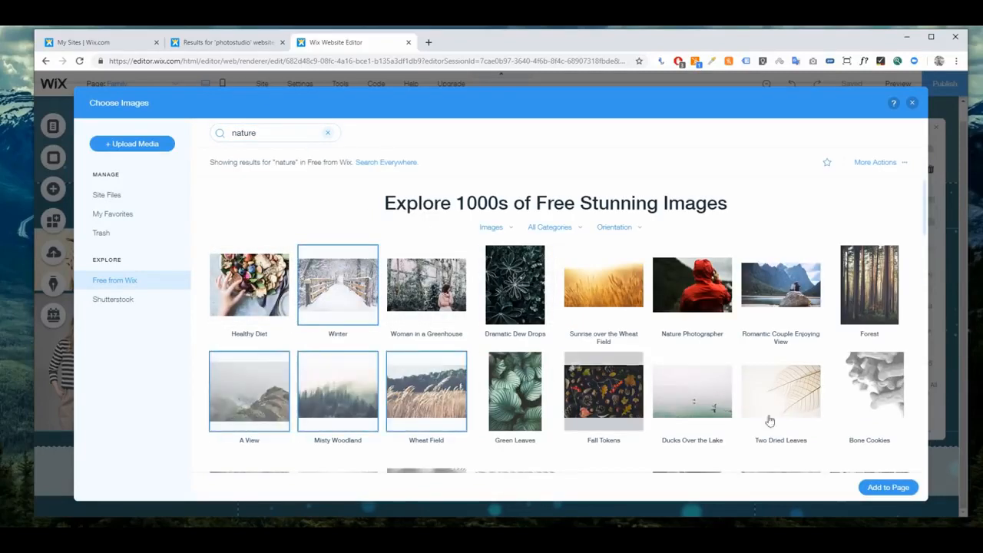
click(874, 302)
click(603, 286)
scroll(798, 413, down, 1)
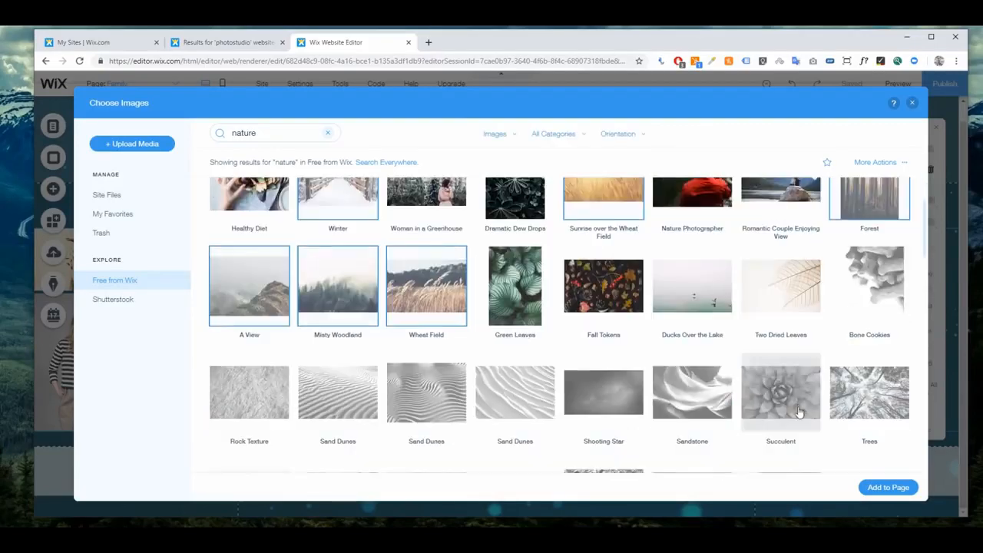
scroll(671, 377, down, 2)
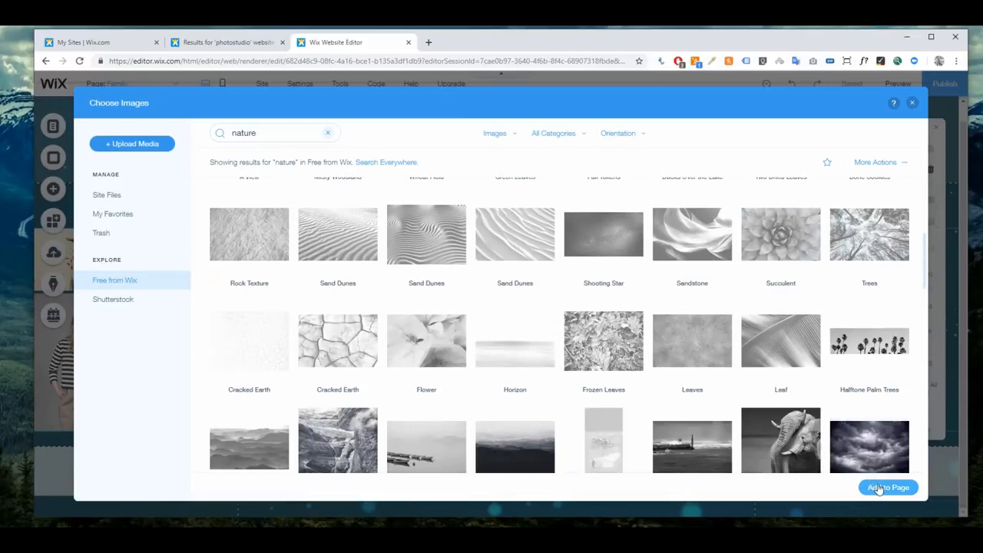
click(888, 487)
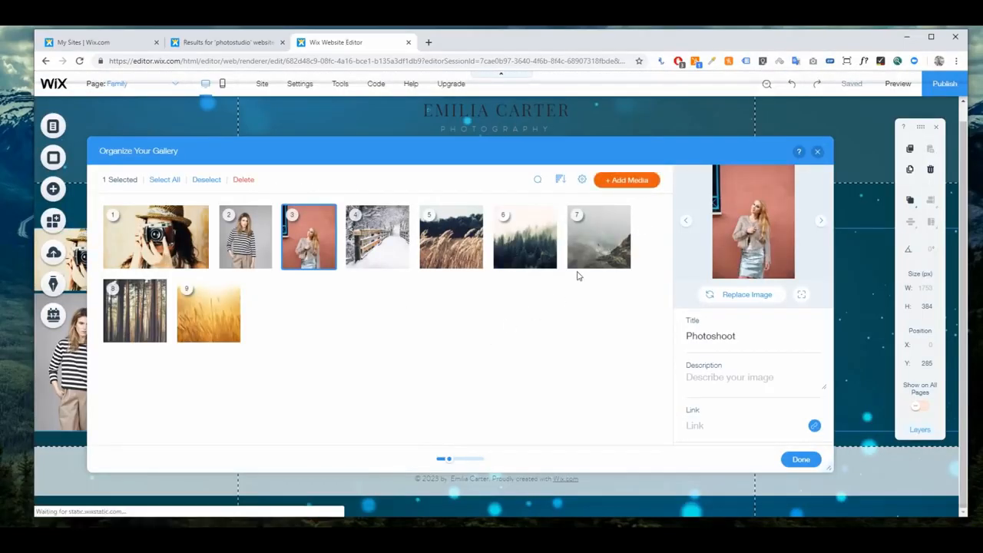
click(626, 184)
mouse_move(615, 257)
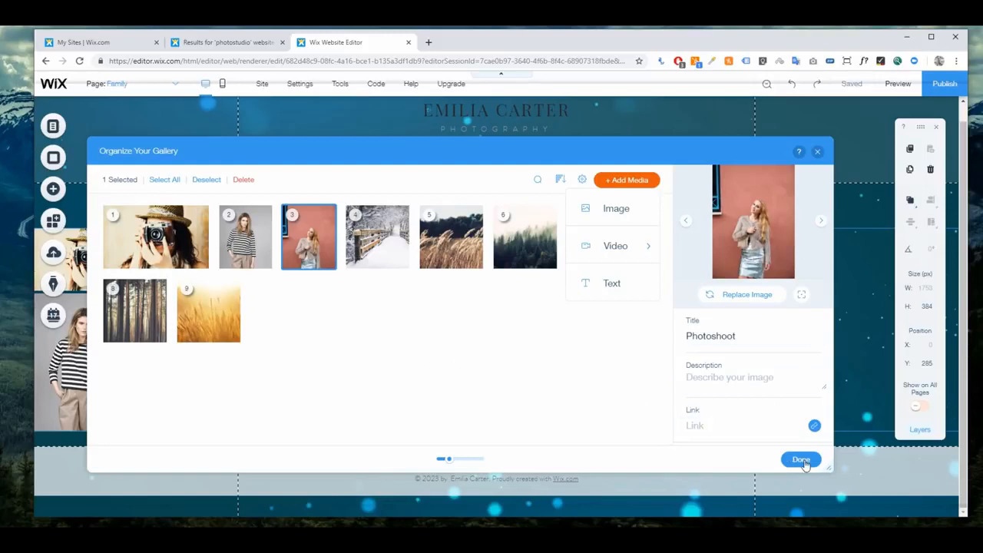
click(803, 461)
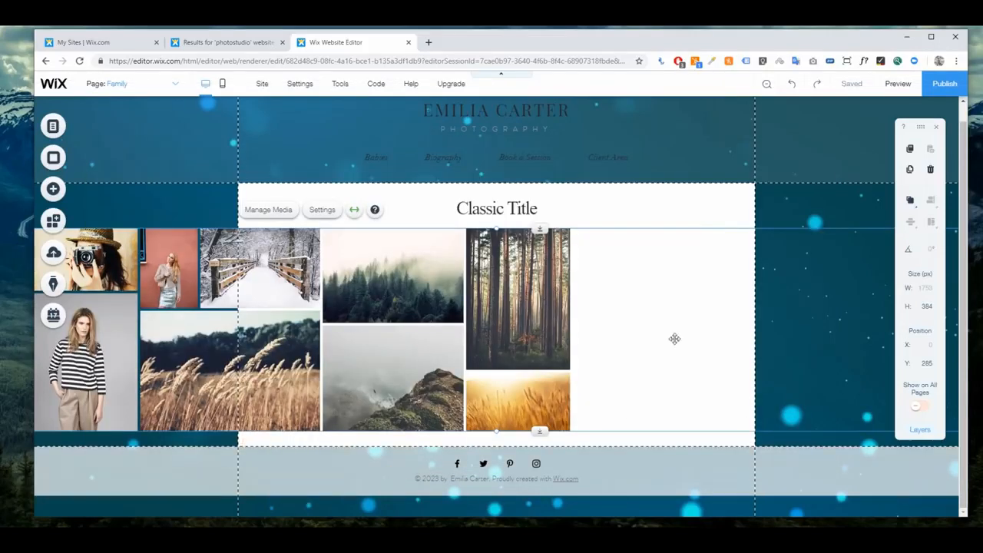
Preview the page with the filled gallery and return to the editor.
click(899, 84)
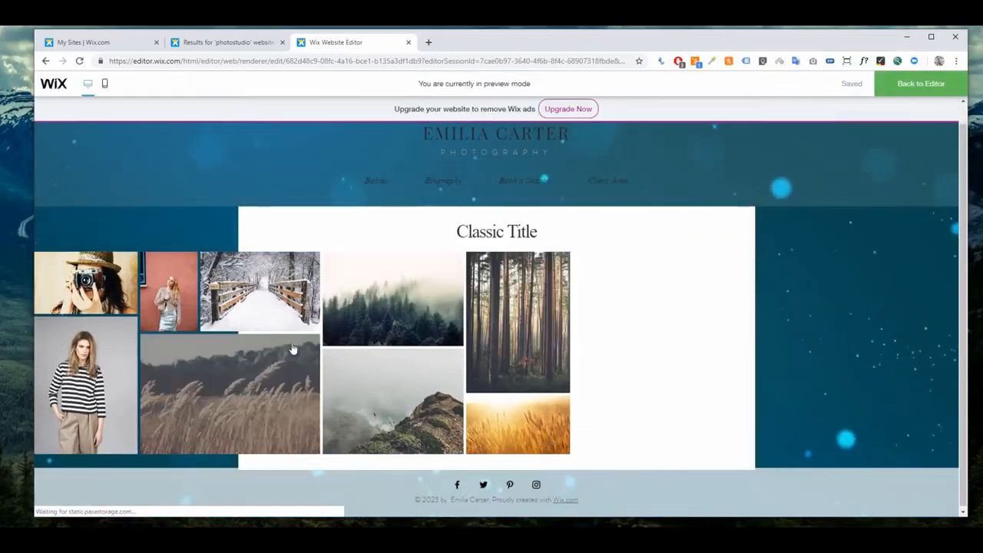
click(916, 86)
Open the gallery's settings and look through the available layout styles.
click(588, 254)
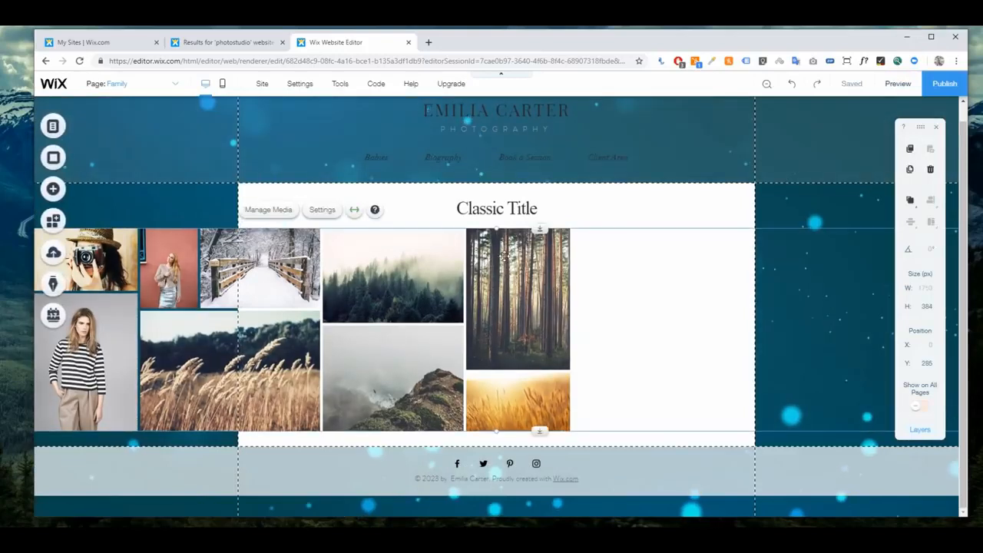
click(313, 214)
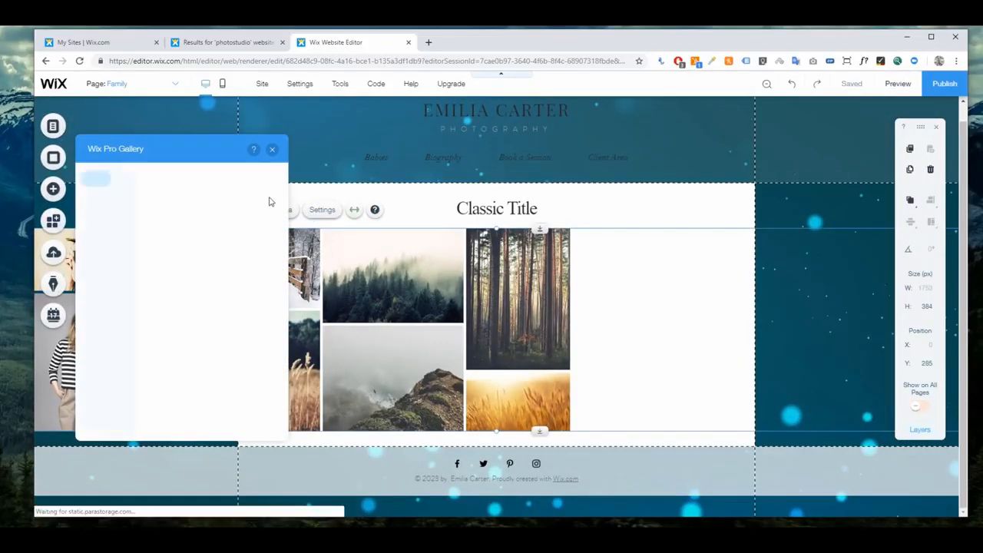
click(98, 197)
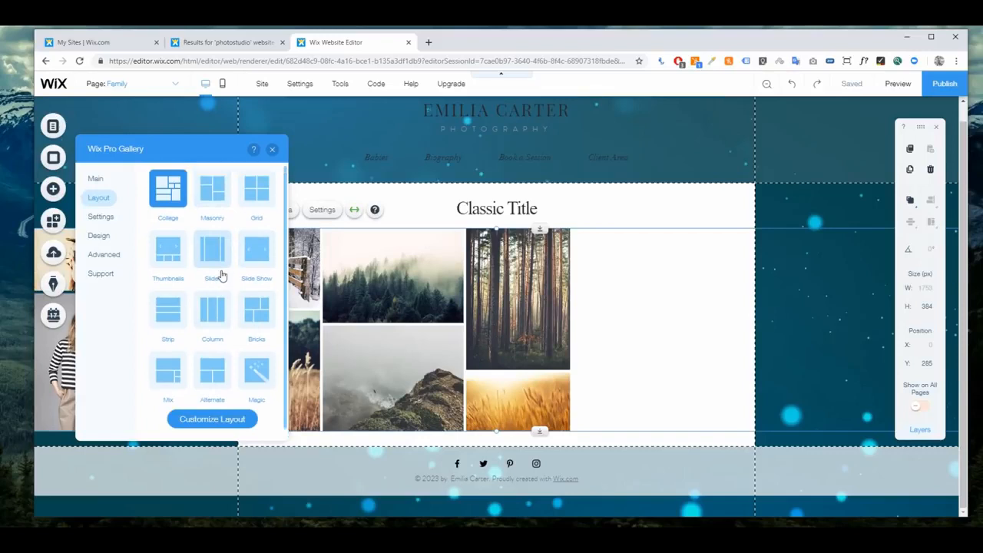
scroll(260, 299, down, 1)
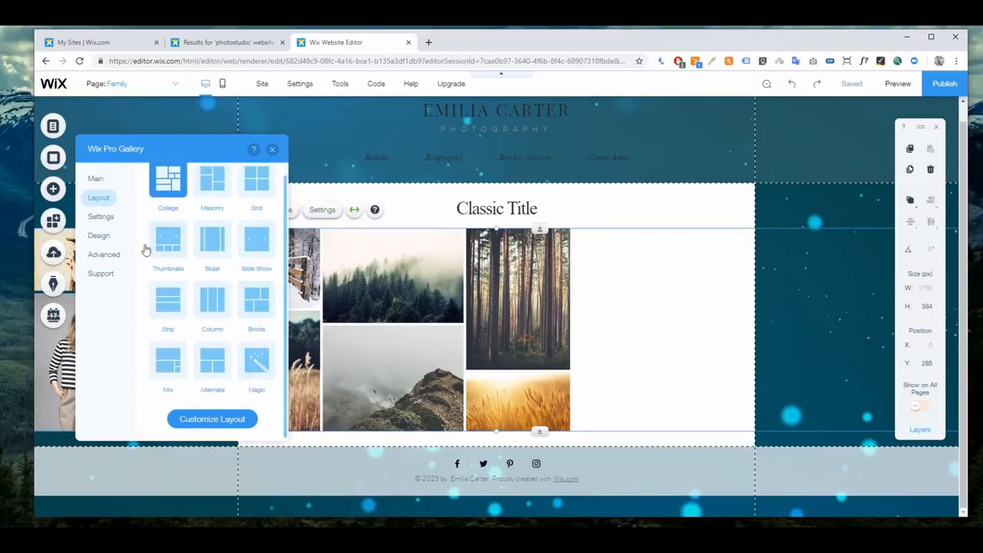
Set the action for clicking a gallery item to Nothing happens, and switch it back to Open in Expand.
click(100, 216)
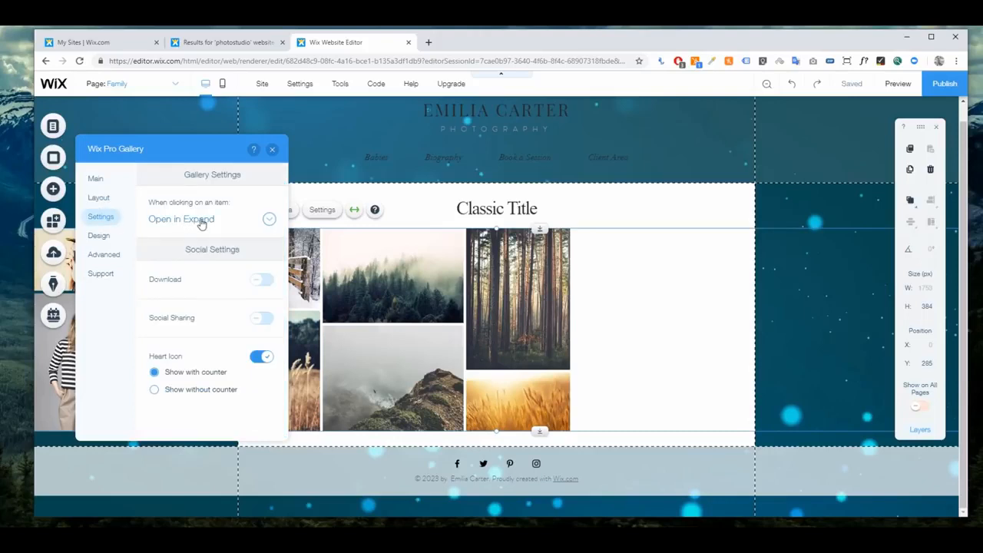
click(202, 220)
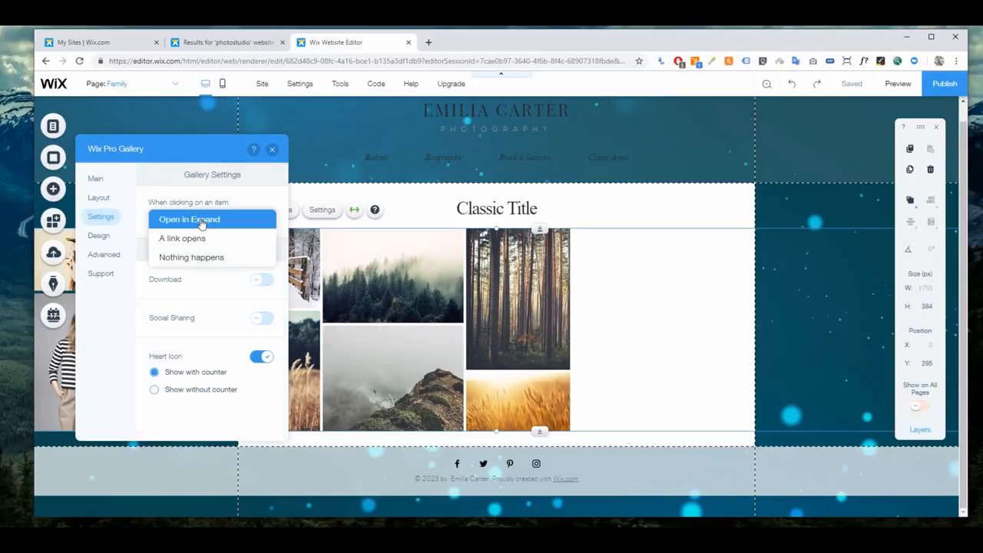
click(197, 258)
click(198, 221)
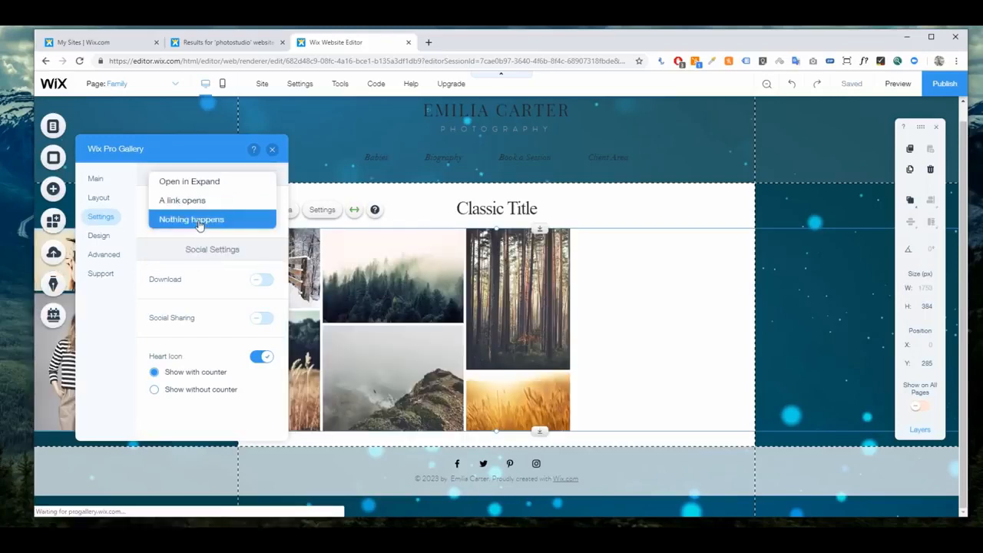
click(198, 181)
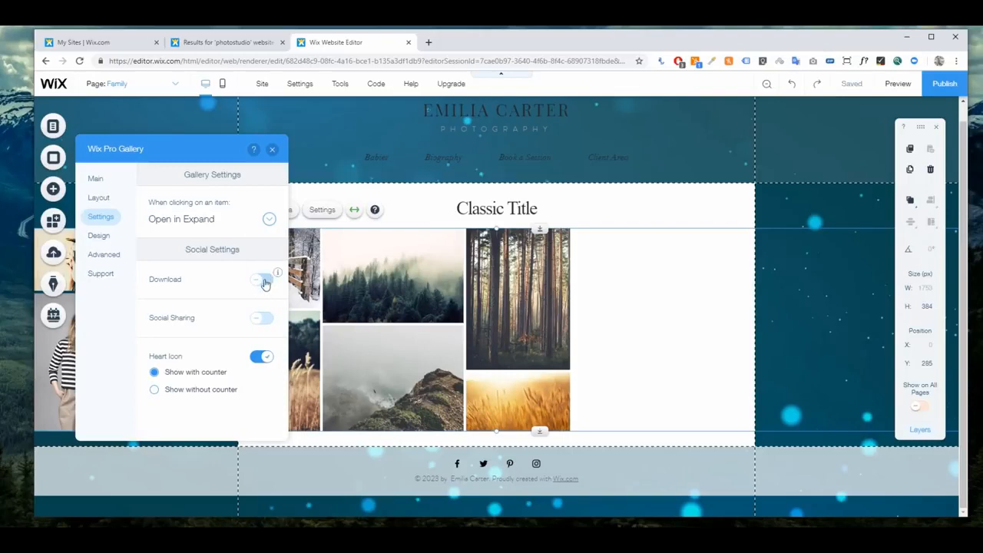
Try out the gallery's Download, Heart Icon and Social Sharing options, returning each one to its original setting.
click(261, 279)
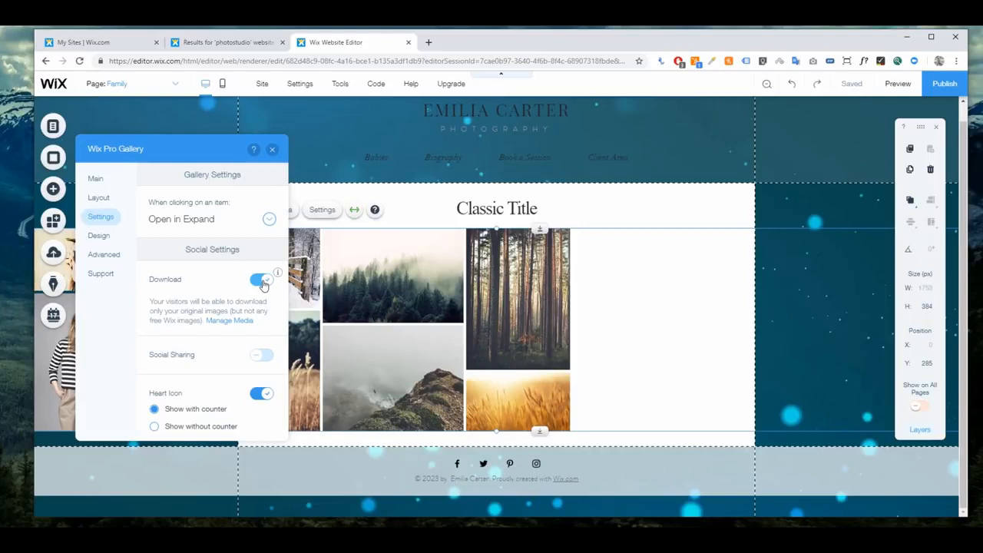
click(261, 282)
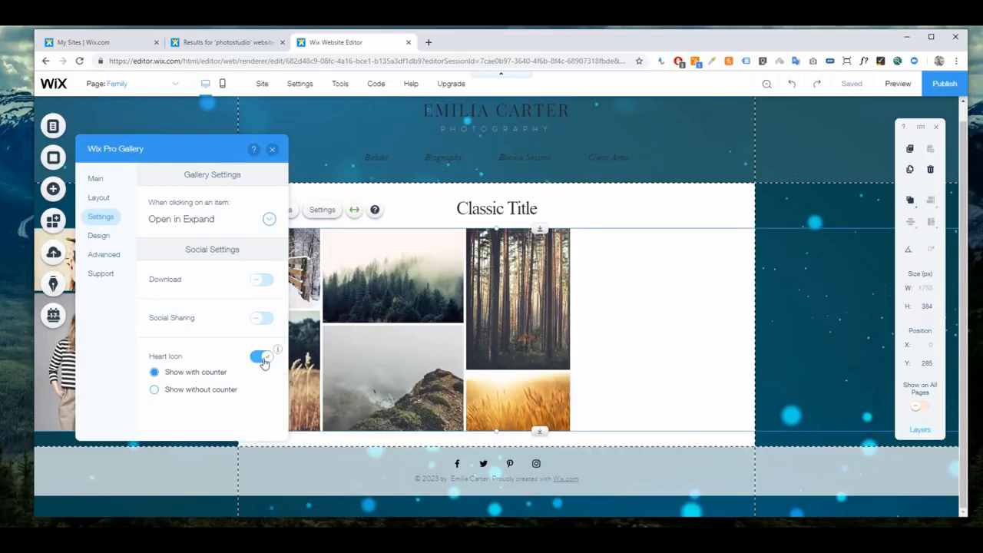
click(262, 358)
click(262, 358)
click(264, 319)
click(263, 320)
Change the gallery's color overlay to the purple #9368BF in the overlay design options and close the gallery settings.
click(99, 237)
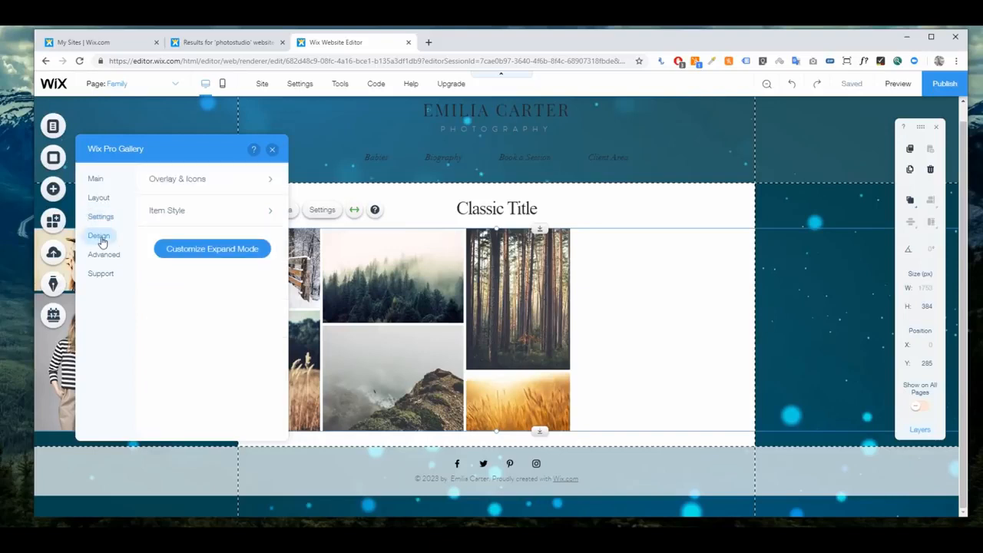
click(194, 185)
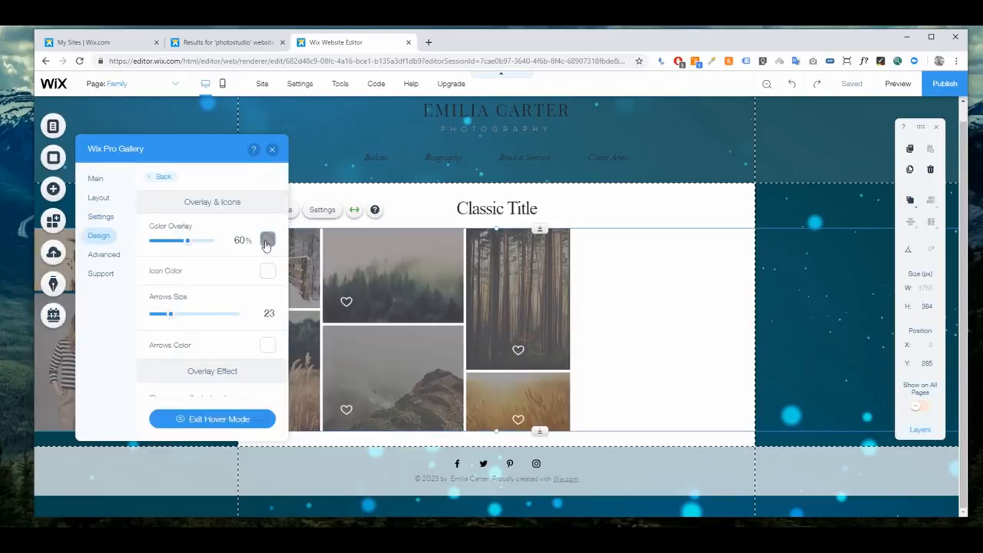
click(266, 242)
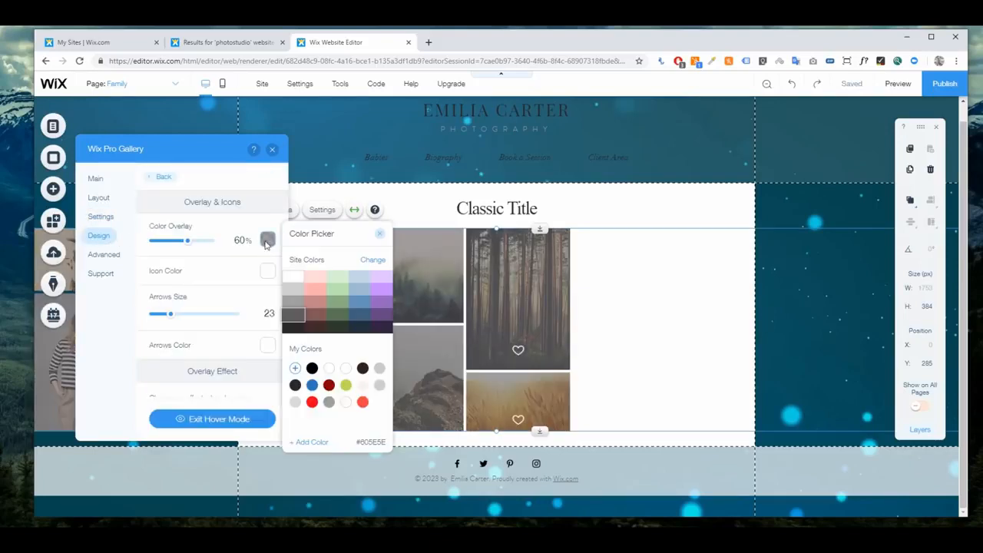
click(384, 307)
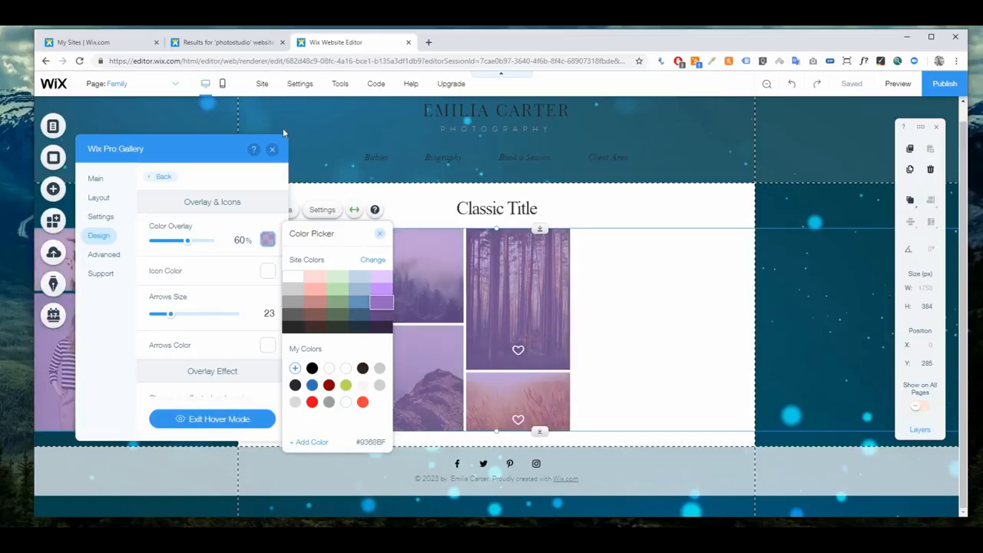
click(272, 151)
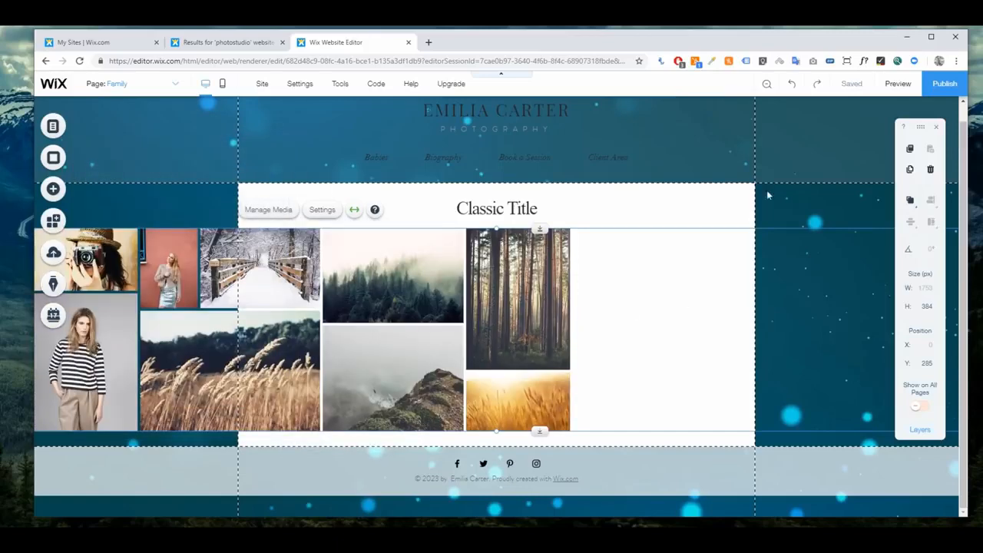
Preview the page to check the gallery's overlay and the expanded view of its images, and return to the editor.
click(896, 83)
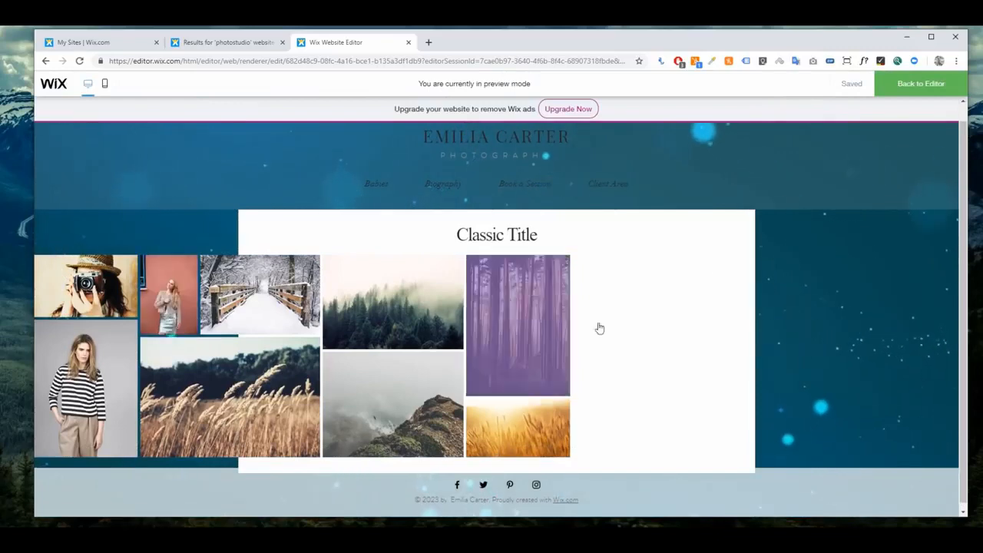
click(897, 85)
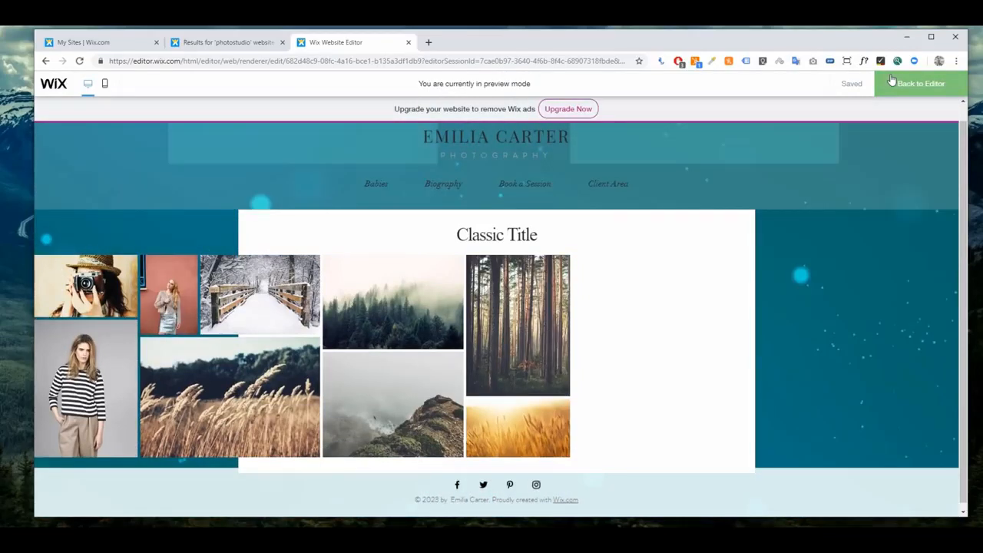
click(897, 84)
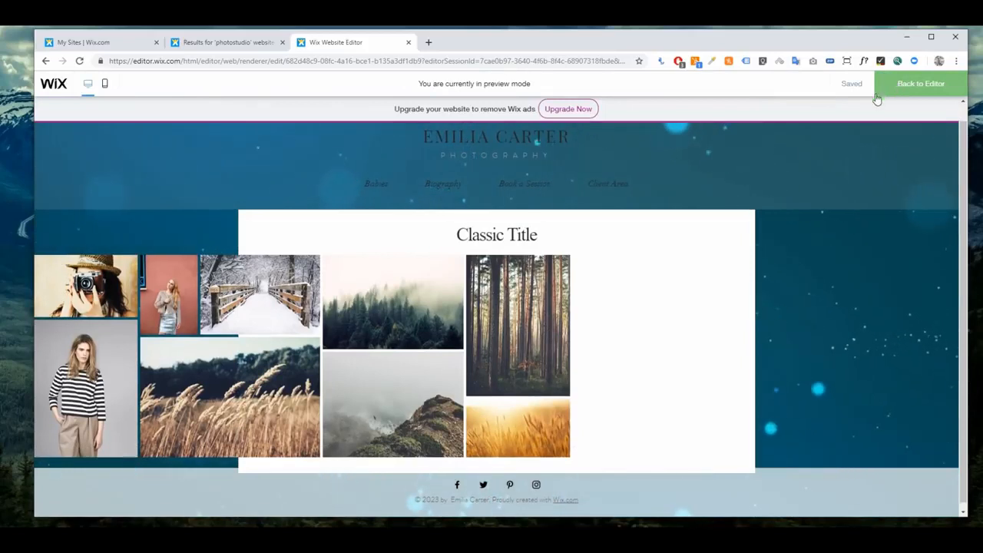
click(419, 297)
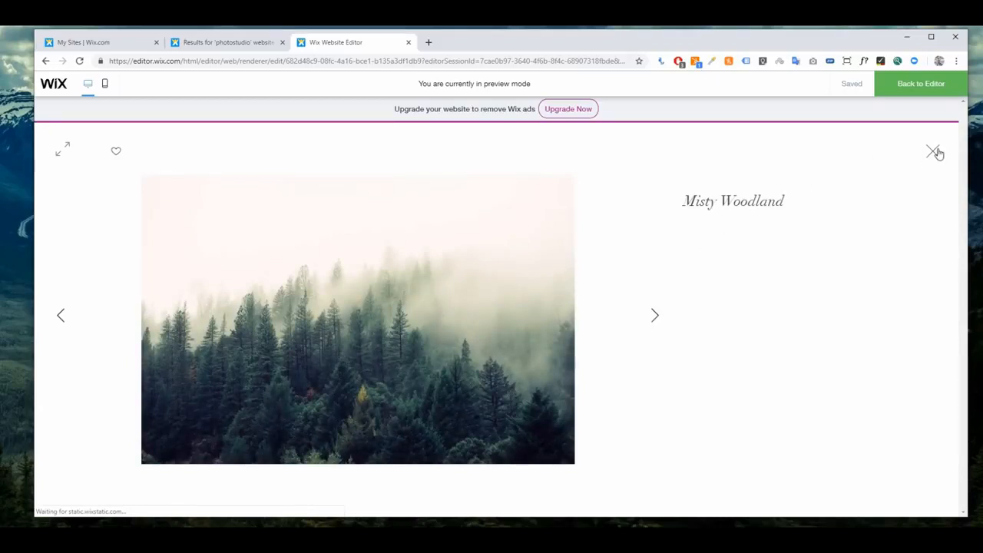
click(934, 152)
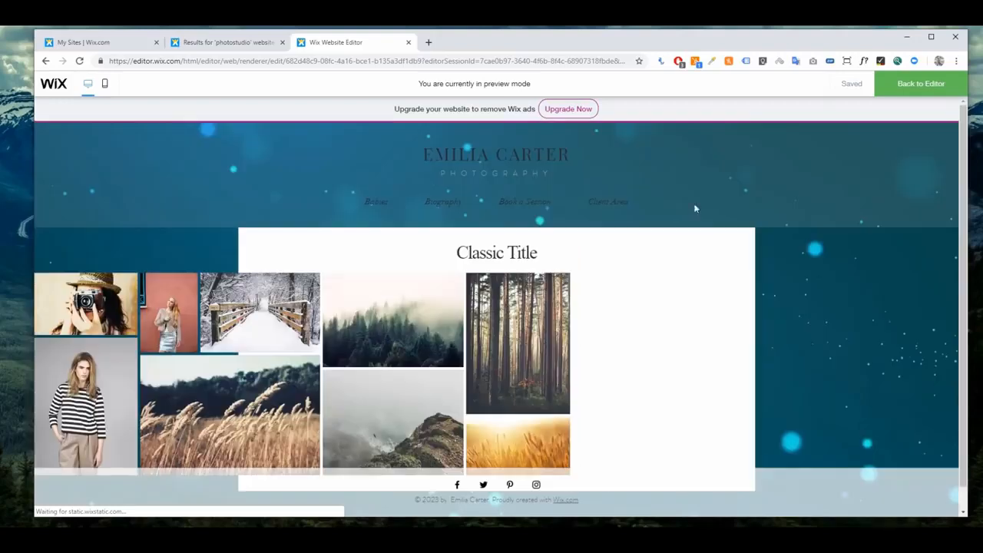
click(468, 281)
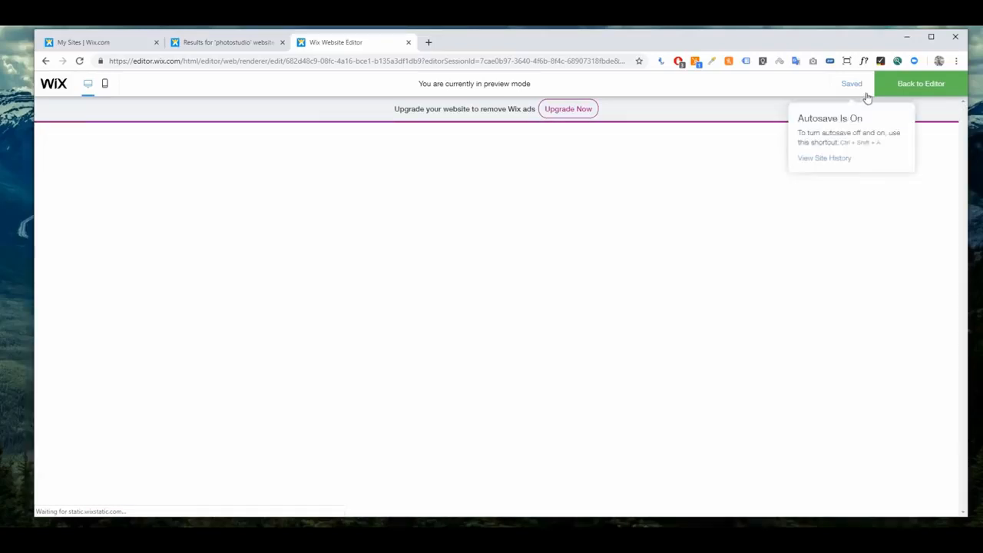
click(935, 152)
click(913, 84)
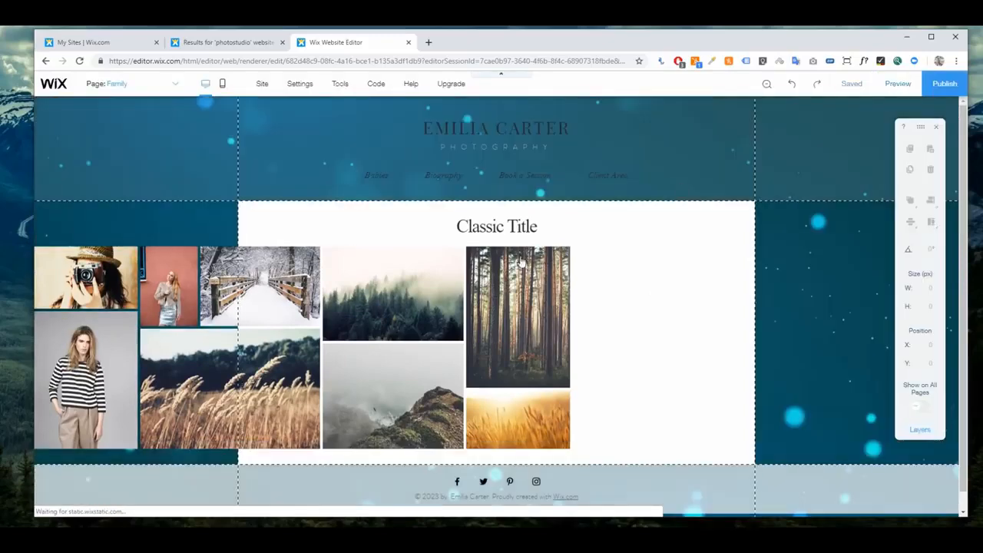
Set the gallery to open a link when an item is clicked and close its settings.
click(403, 288)
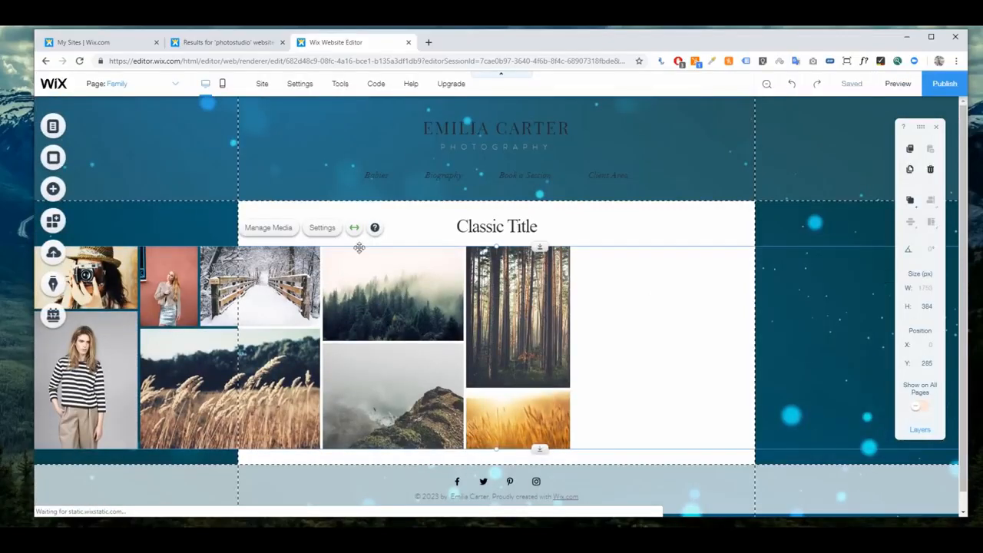
click(323, 227)
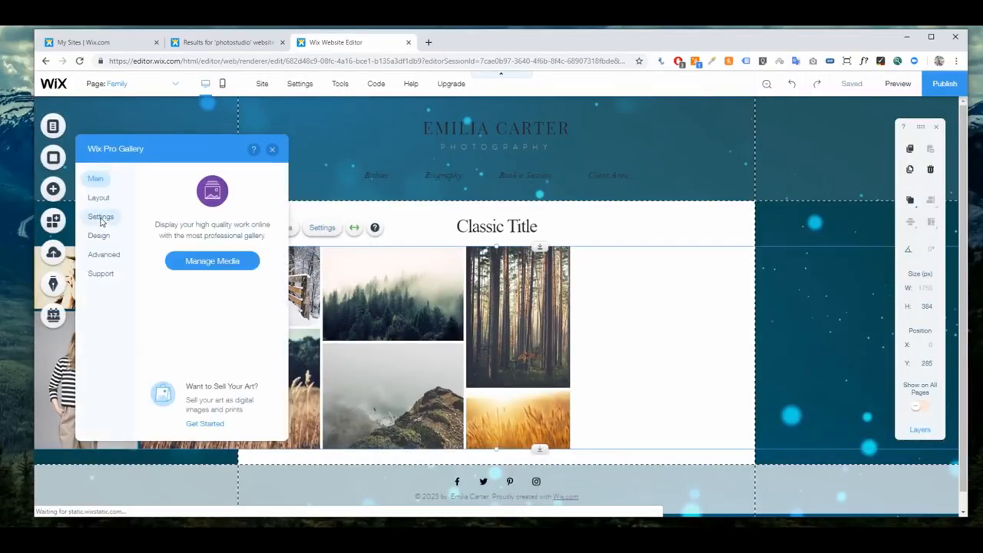
click(100, 217)
click(184, 221)
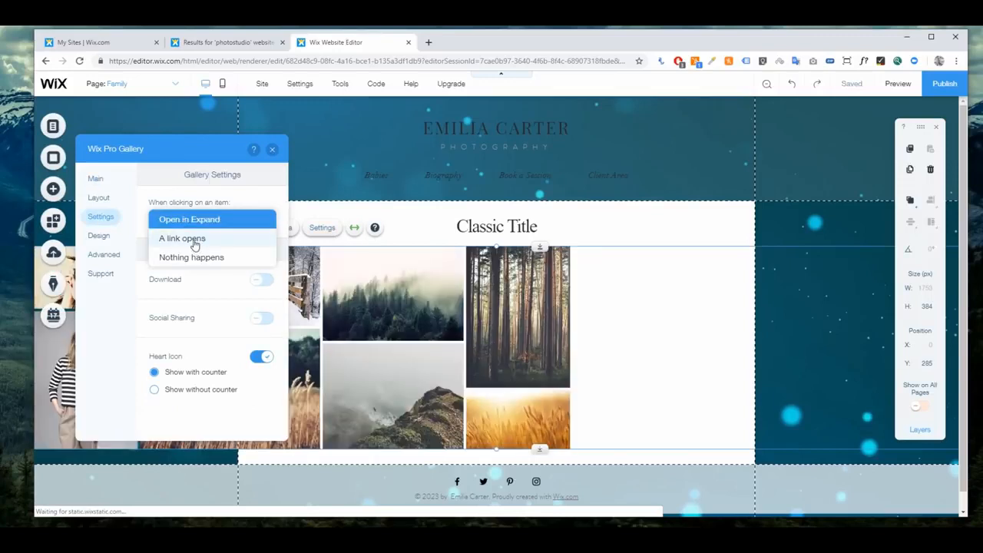
click(184, 239)
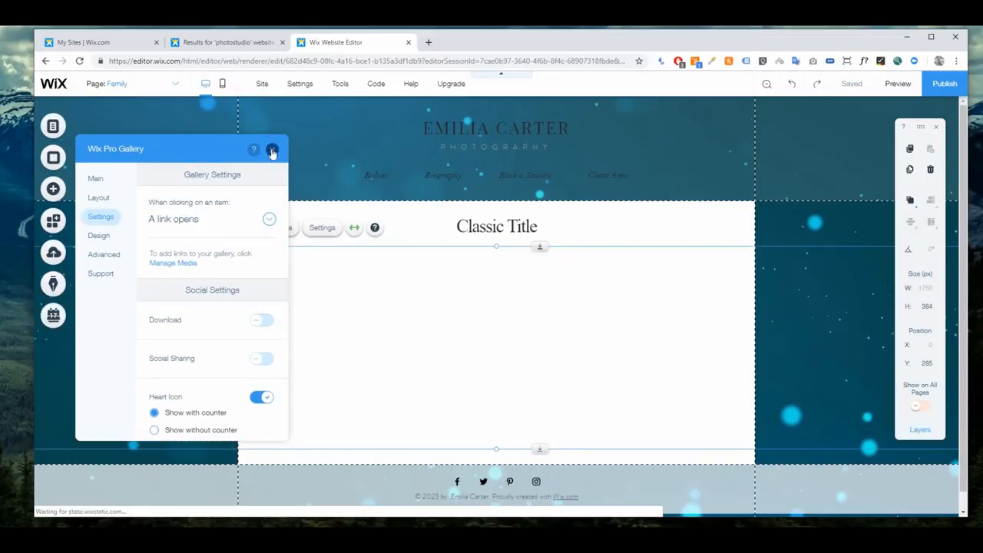
click(272, 151)
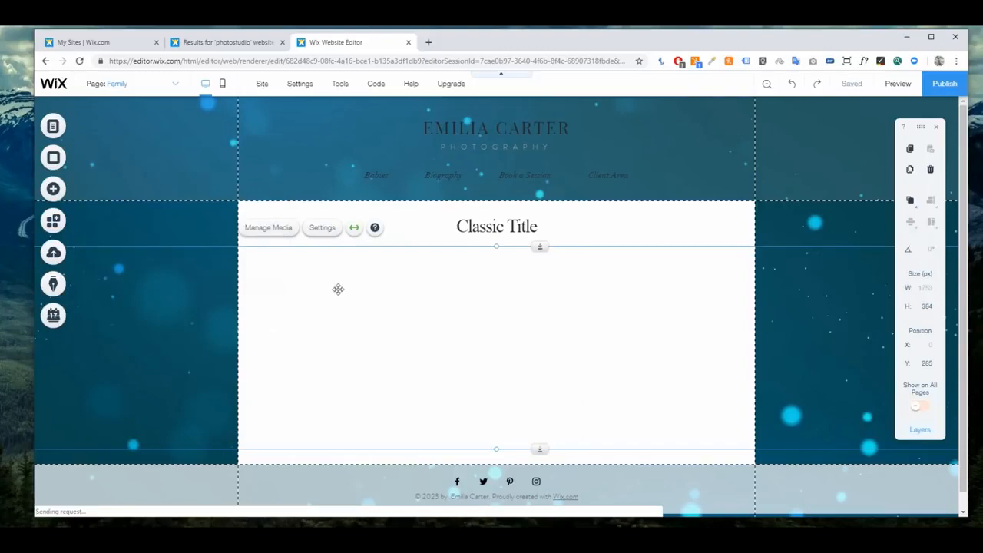
Open the gallery's media organizer and look through the title, description and link details of its first six images.
click(267, 228)
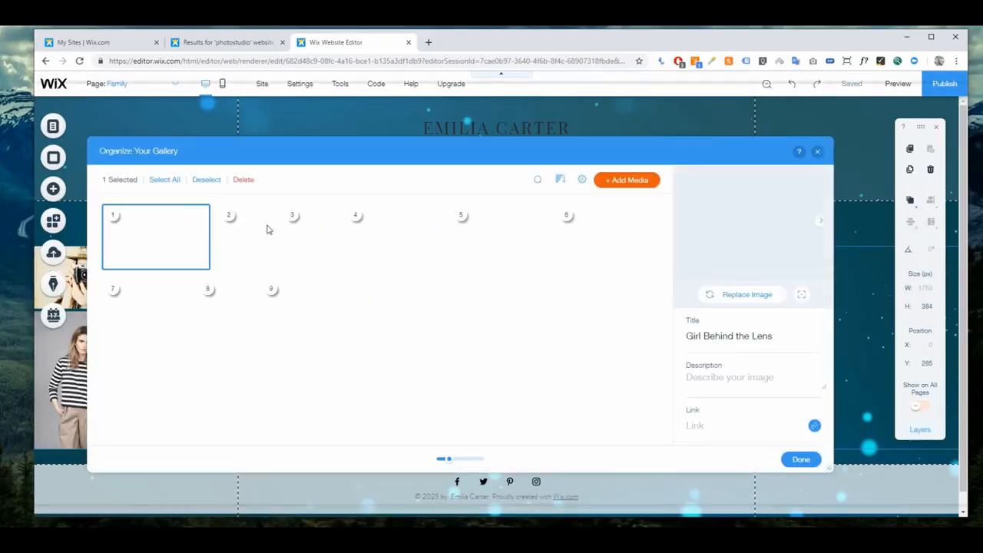
click(261, 241)
click(154, 238)
click(246, 238)
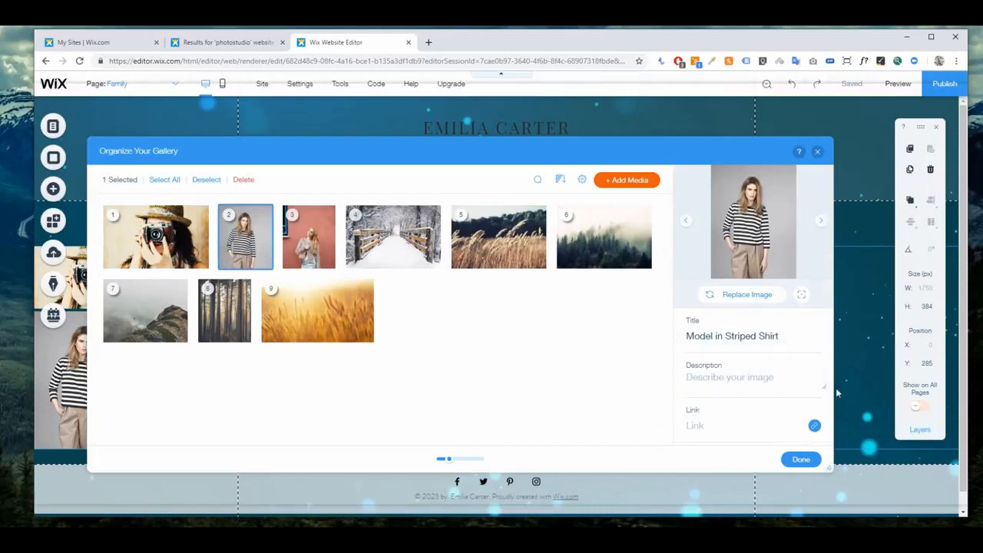
click(310, 229)
click(435, 224)
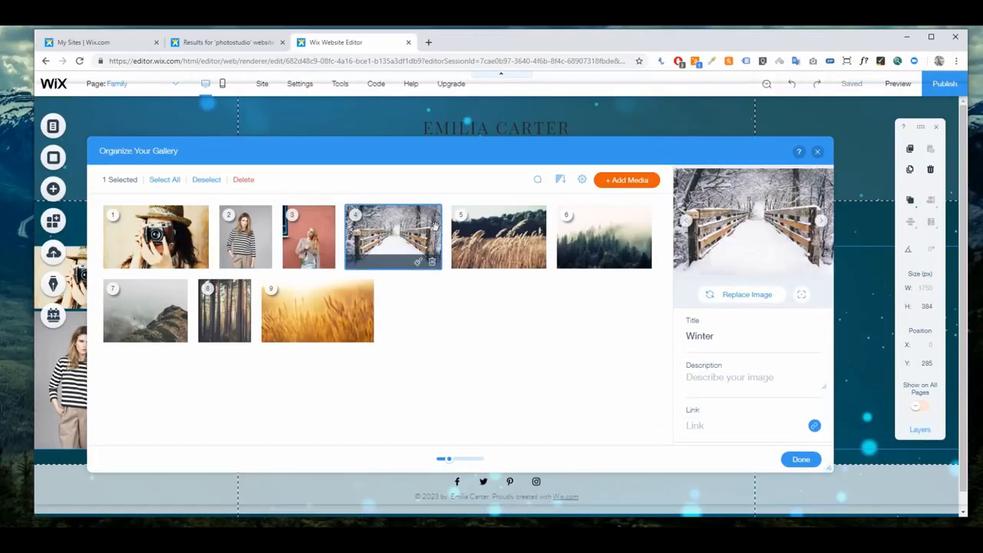
click(466, 232)
click(583, 234)
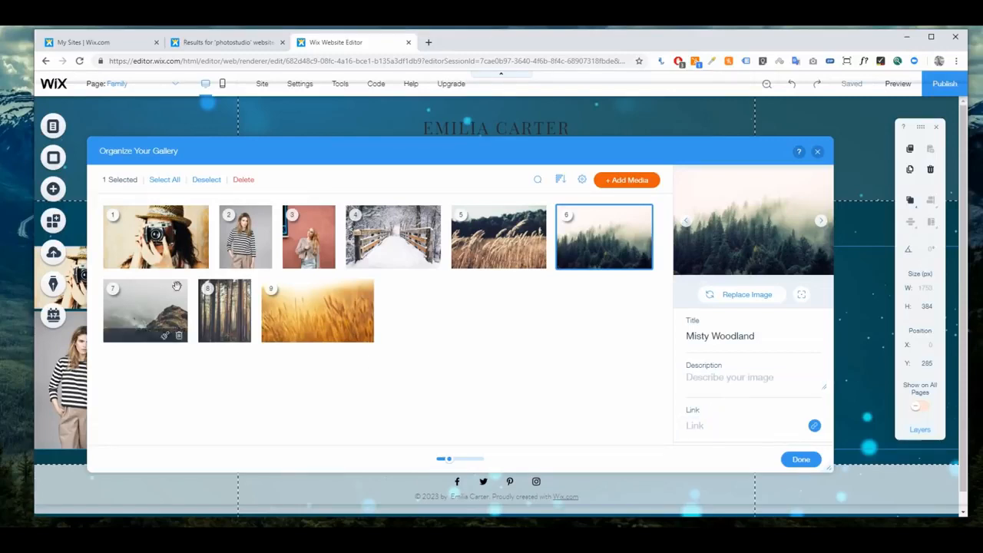
Link the first gallery image, Girl Behind the Lens, to the Biography page in the current window and finish organizing the gallery.
click(188, 244)
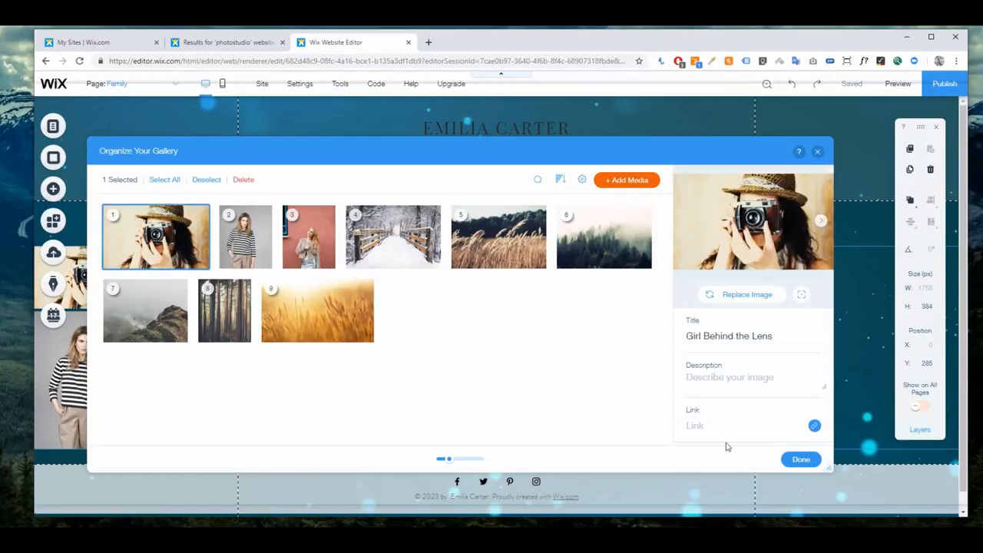
click(815, 426)
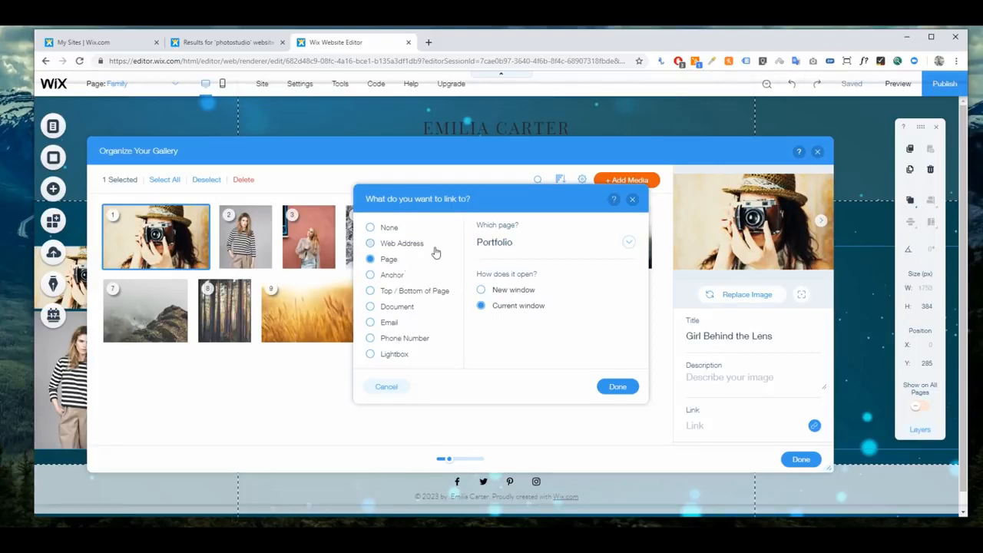
click(529, 246)
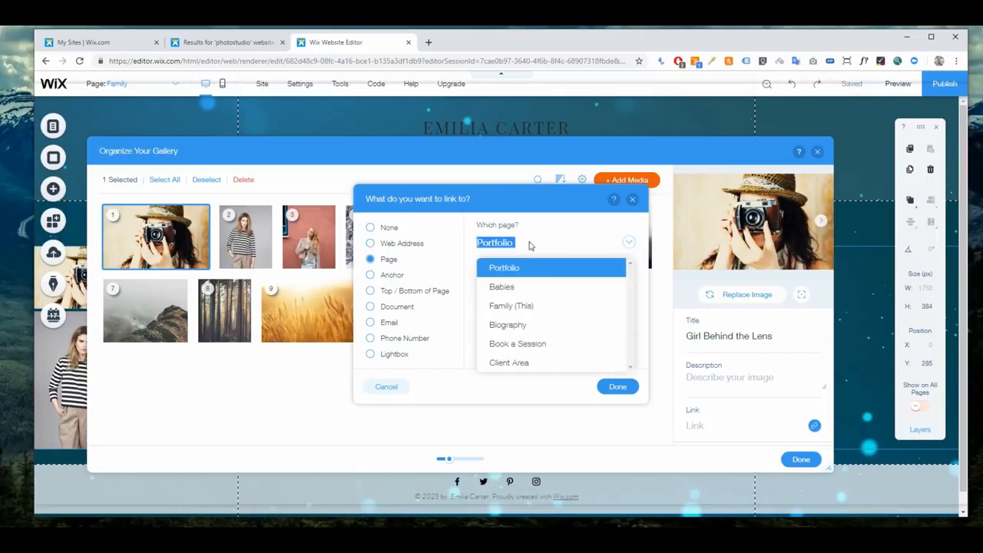
click(541, 326)
click(617, 386)
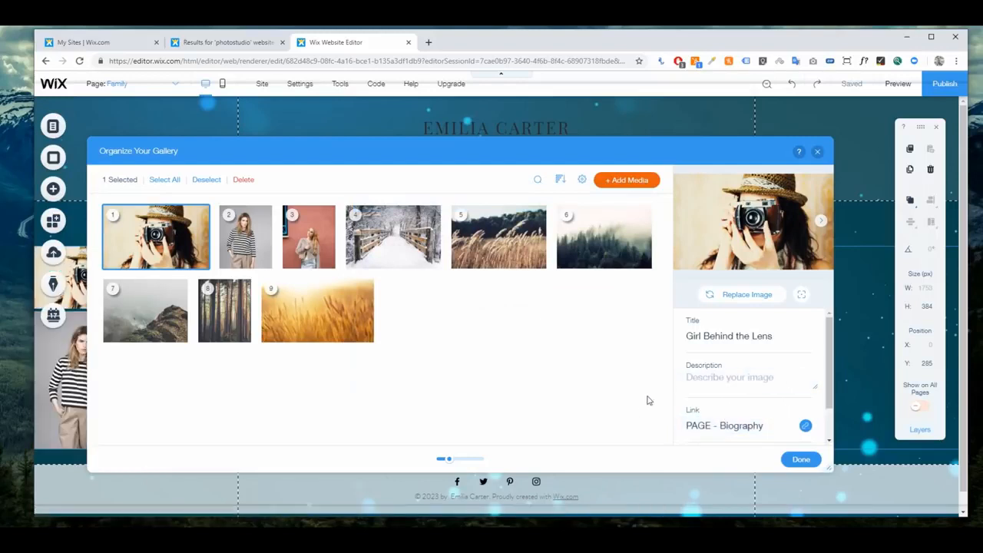
click(801, 460)
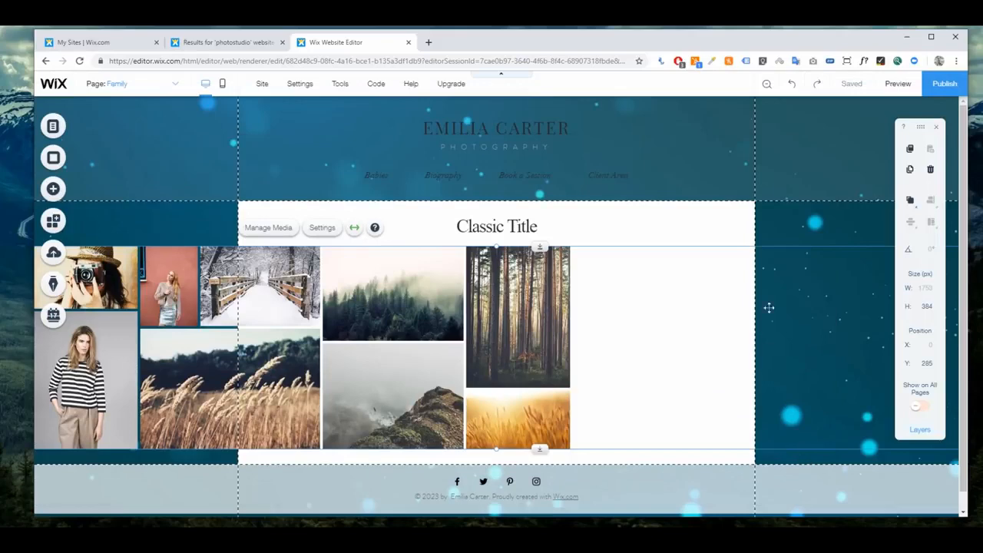
Preview the site to check the gallery image's link and the Babies and Book a Session pages, and return to the editor.
click(897, 83)
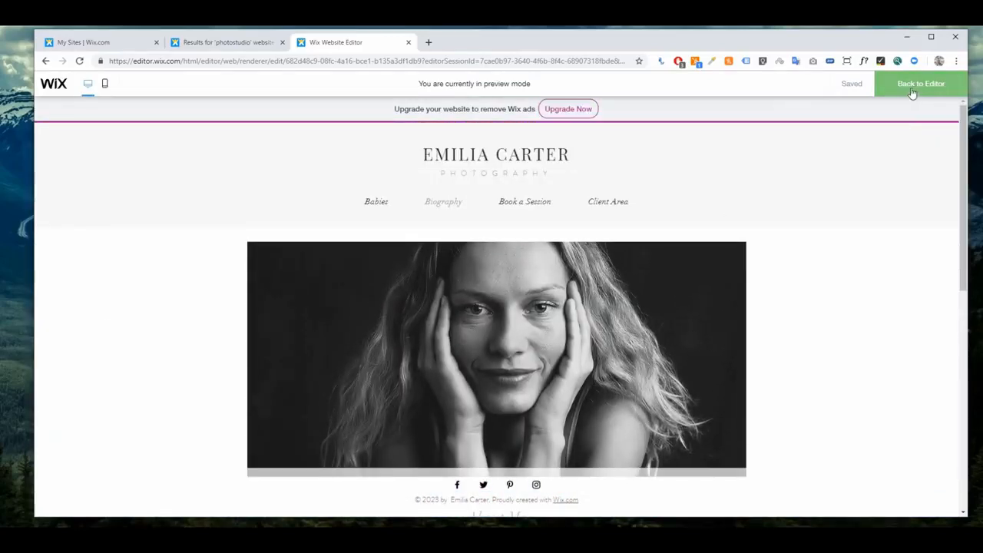
click(379, 207)
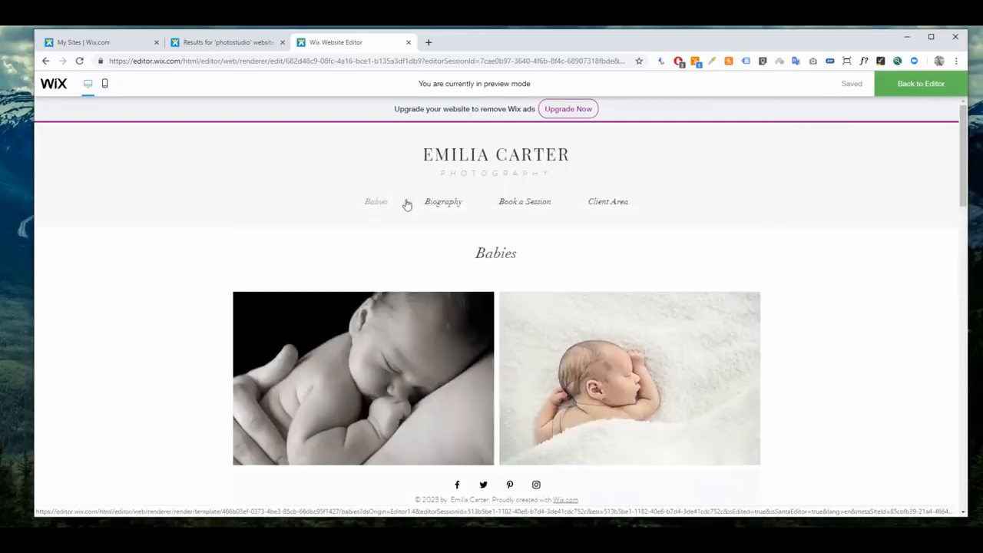
click(519, 209)
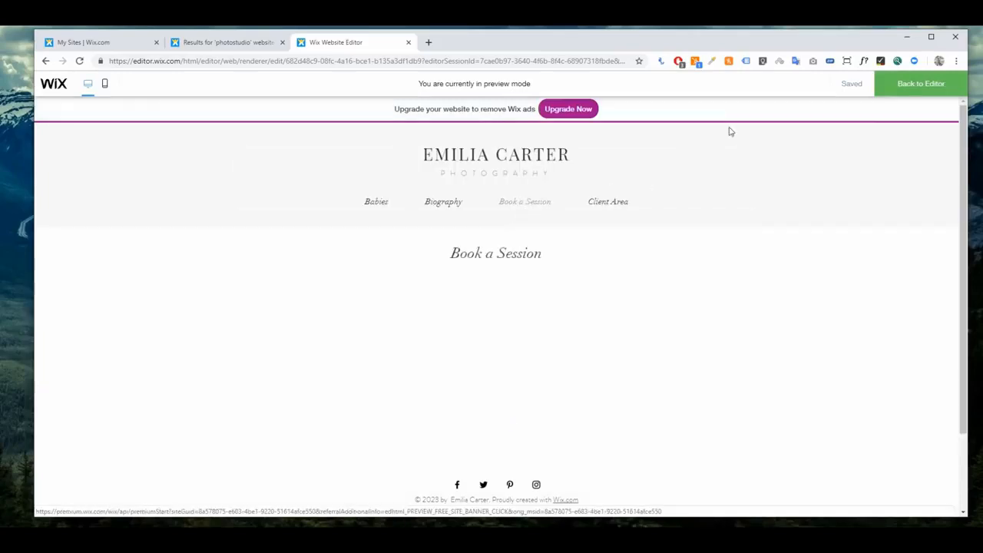
click(902, 88)
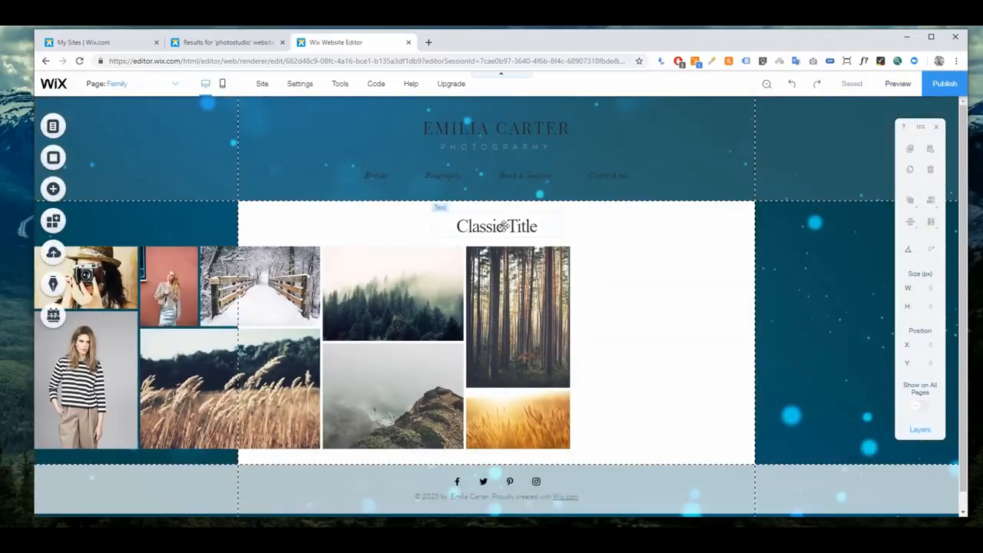
Turn off the gallery's full-width stretch and widen it on both sides to fill the 980 px page column.
click(407, 292)
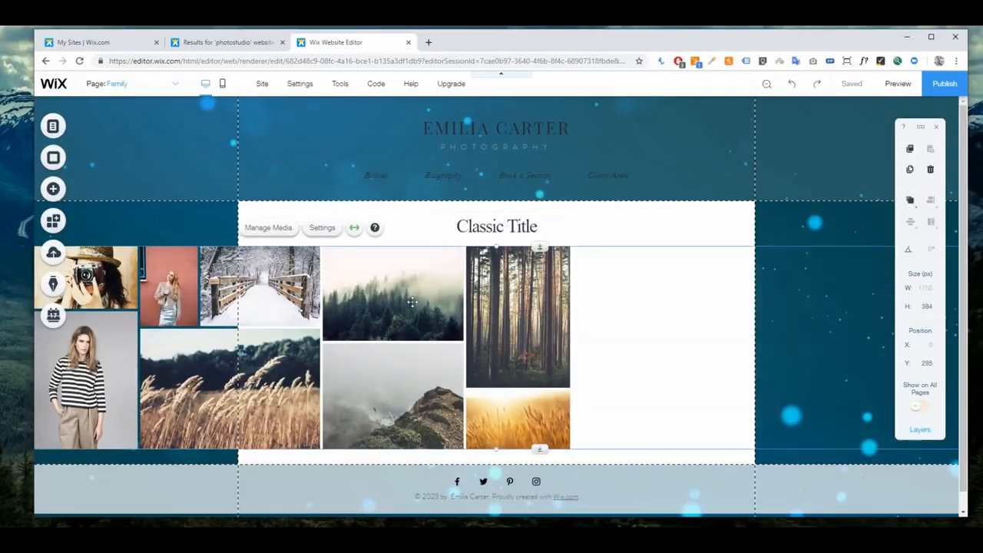
click(354, 228)
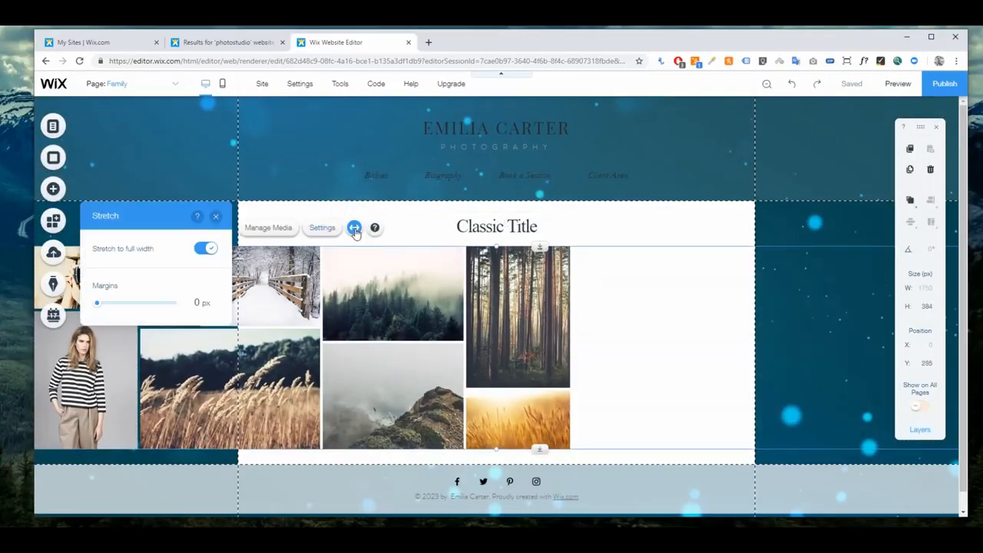
click(205, 251)
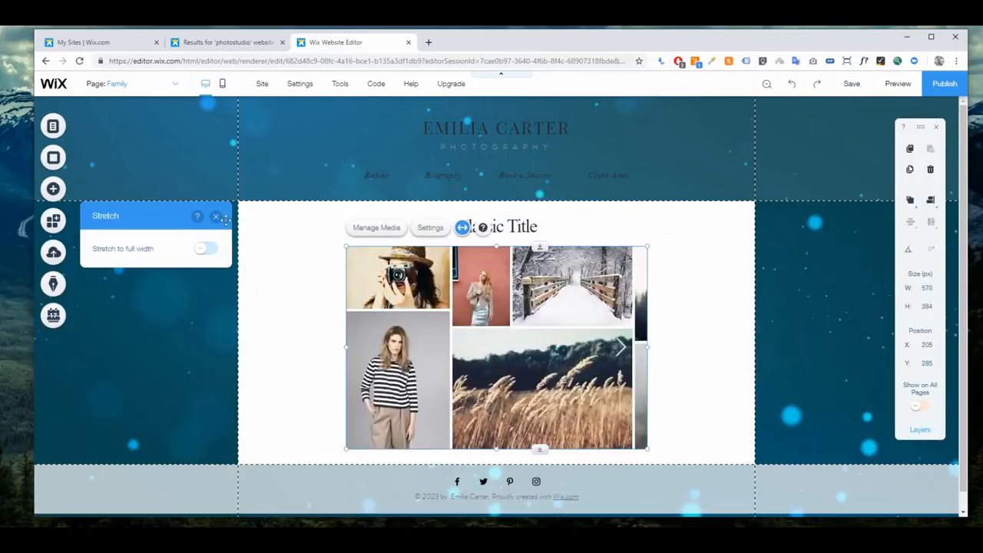
click(216, 215)
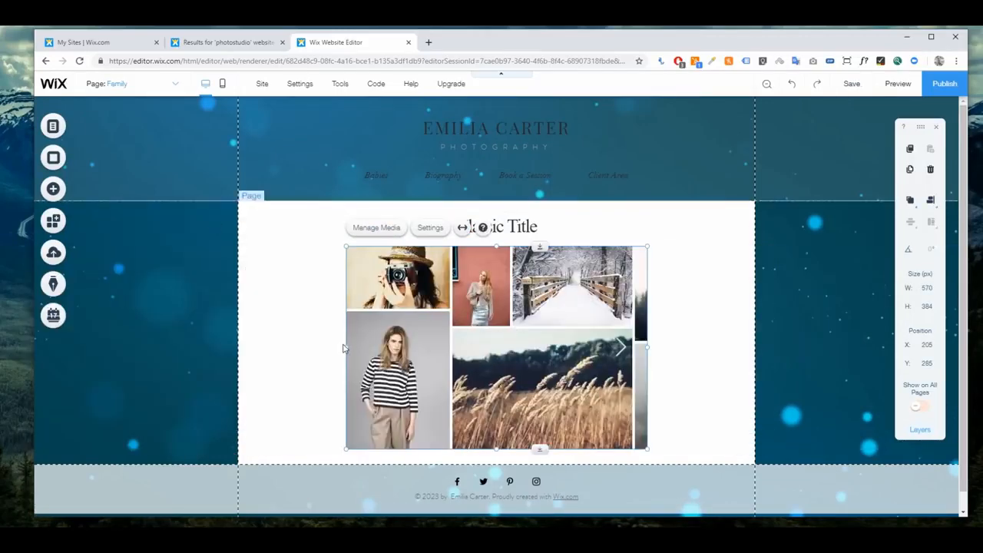
drag(345, 347, 238, 340)
drag(647, 344, 756, 335)
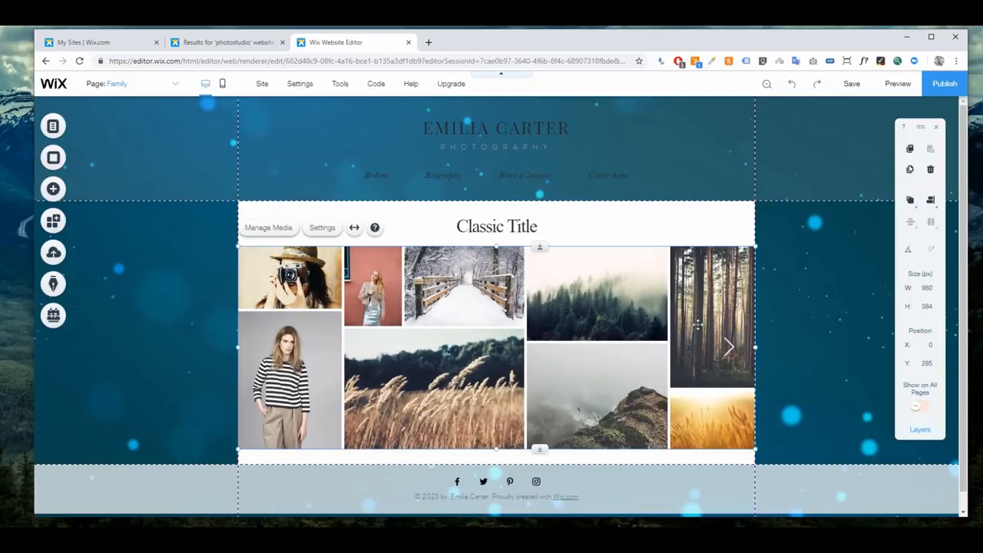
Replace the title text above the gallery with "Gallery".
click(508, 226)
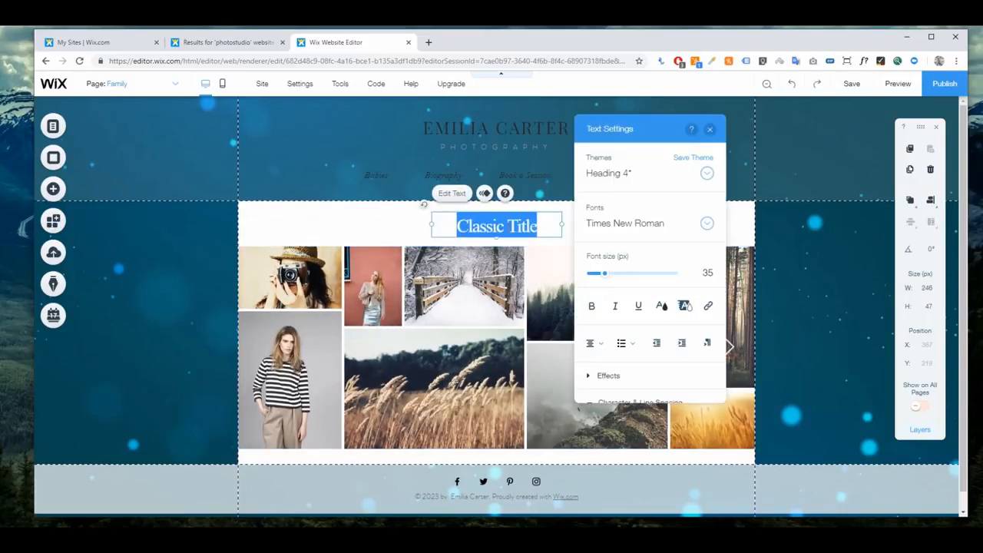
text(Gallery)
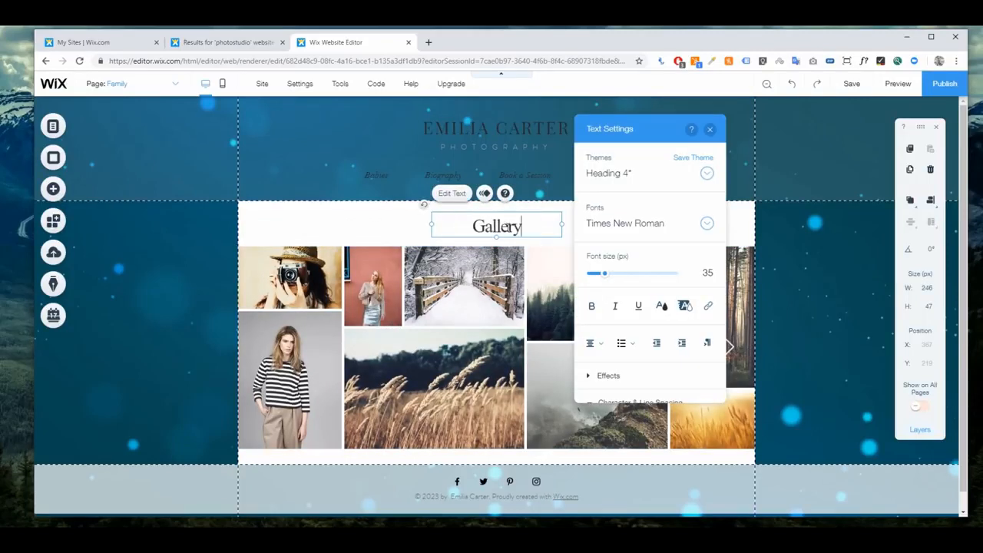
click(378, 235)
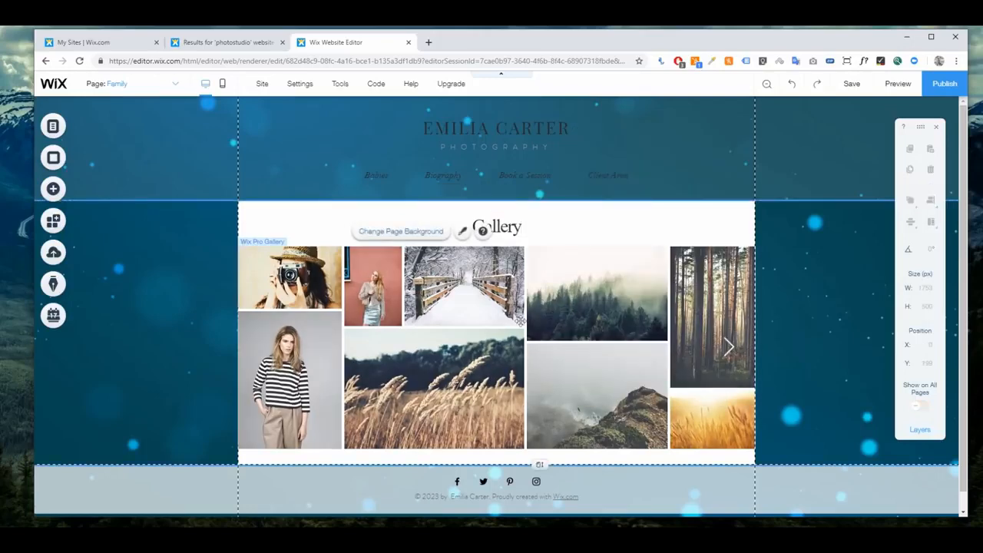
Add a Playfair Display paragraph text box and place it centered below the gallery at about X 339, Y 704.
scroll(519, 334, down, 1)
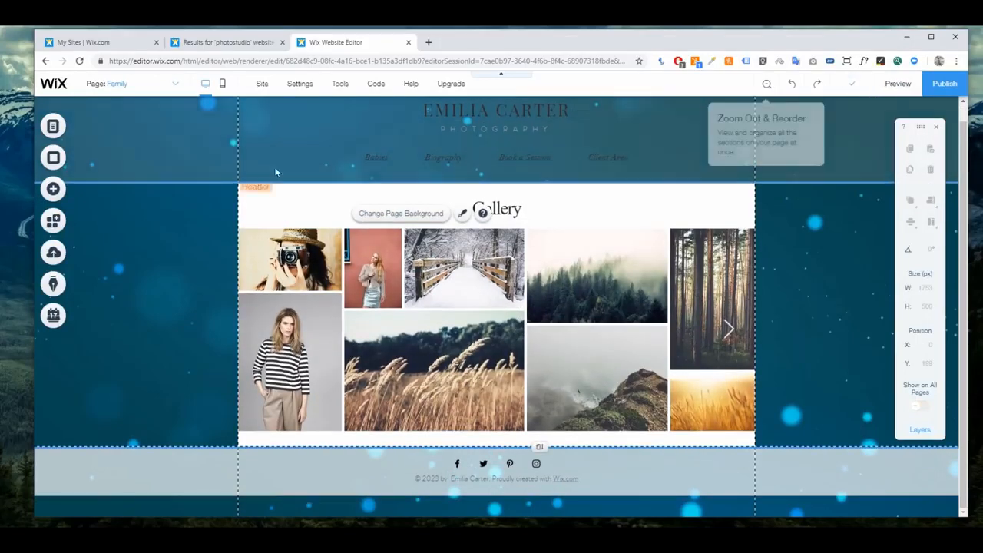
click(59, 190)
click(96, 148)
click(91, 130)
scroll(196, 345, down, 10)
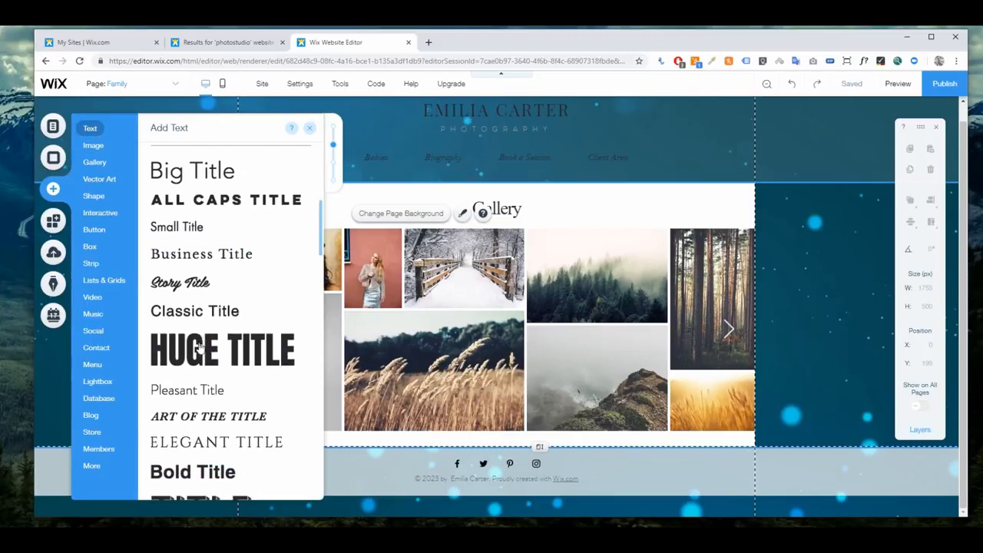
scroll(197, 347, down, 5)
scroll(223, 351, up, 2)
scroll(245, 322, down, 2)
drag(214, 270, 265, 493)
scroll(473, 442, up, 1)
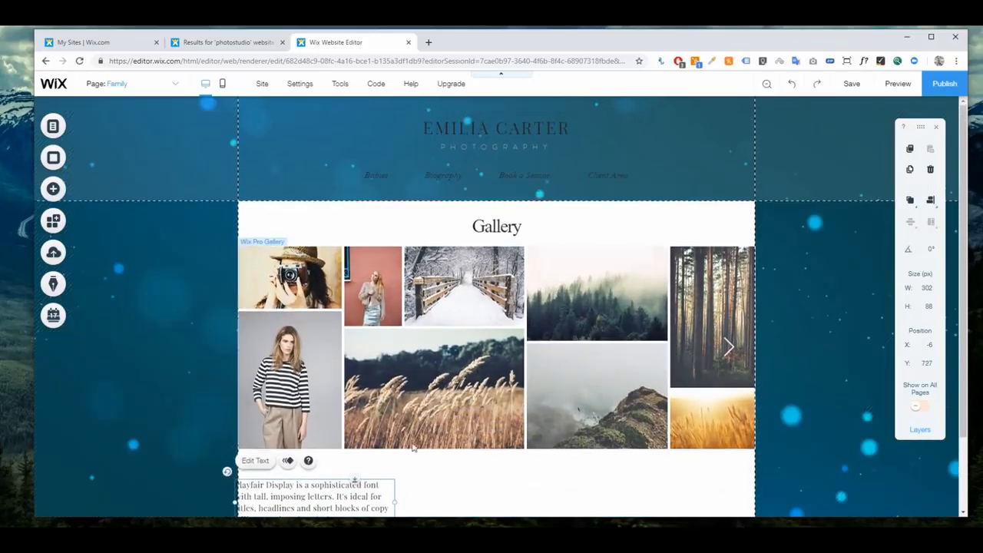
scroll(412, 443, down, 2)
drag(334, 404, 504, 409)
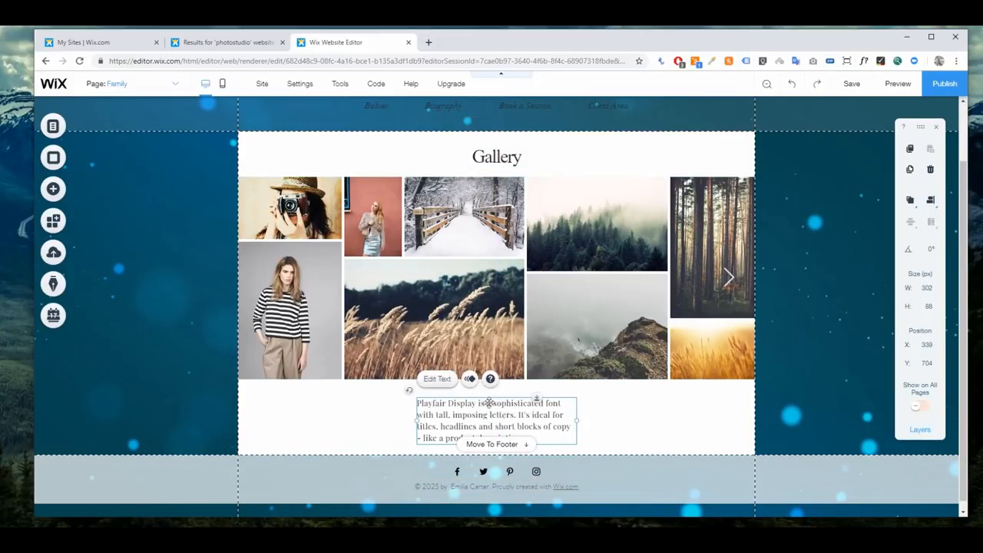
Set the new paragraph's font to Times New Roman and center-align its text.
click(437, 379)
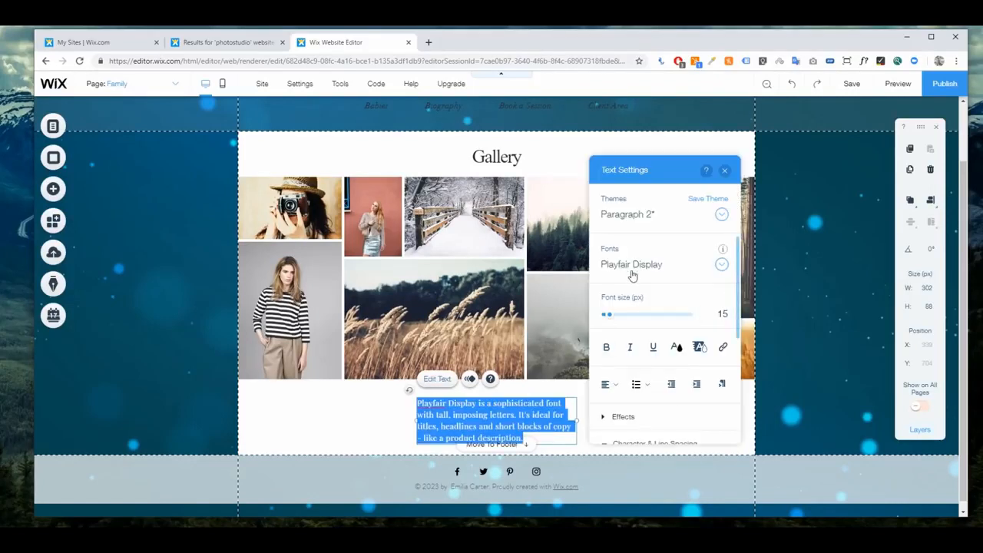
click(632, 265)
scroll(637, 368, down, 5)
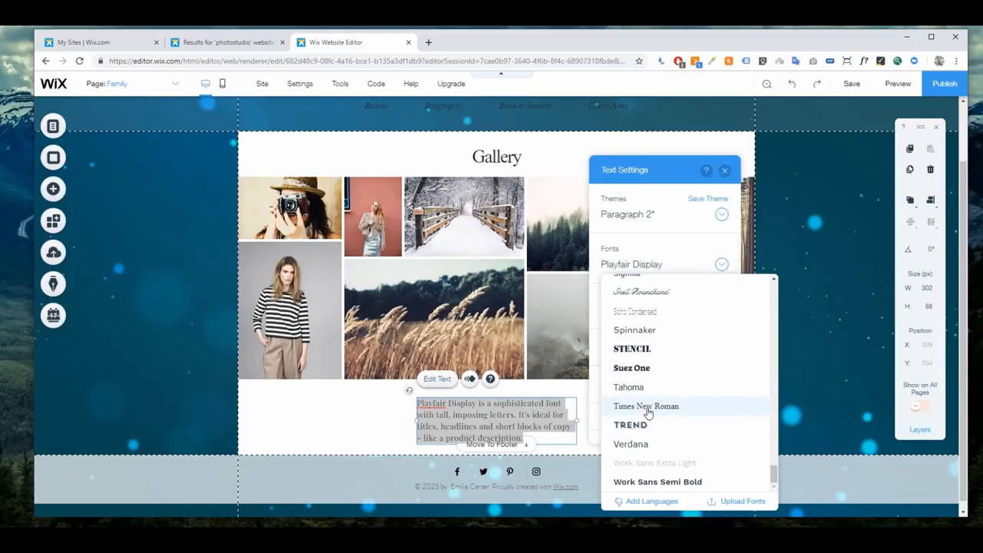
click(648, 410)
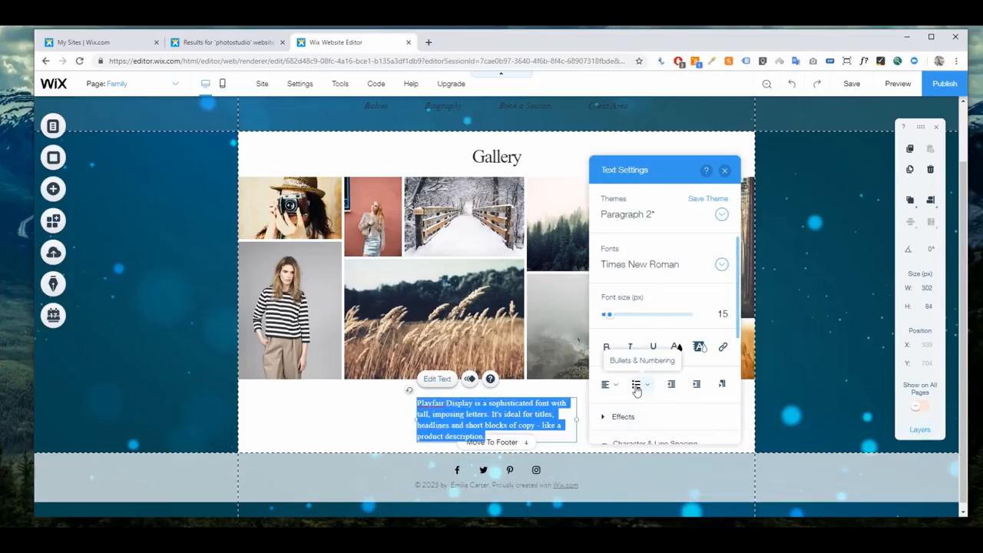
click(604, 385)
click(618, 404)
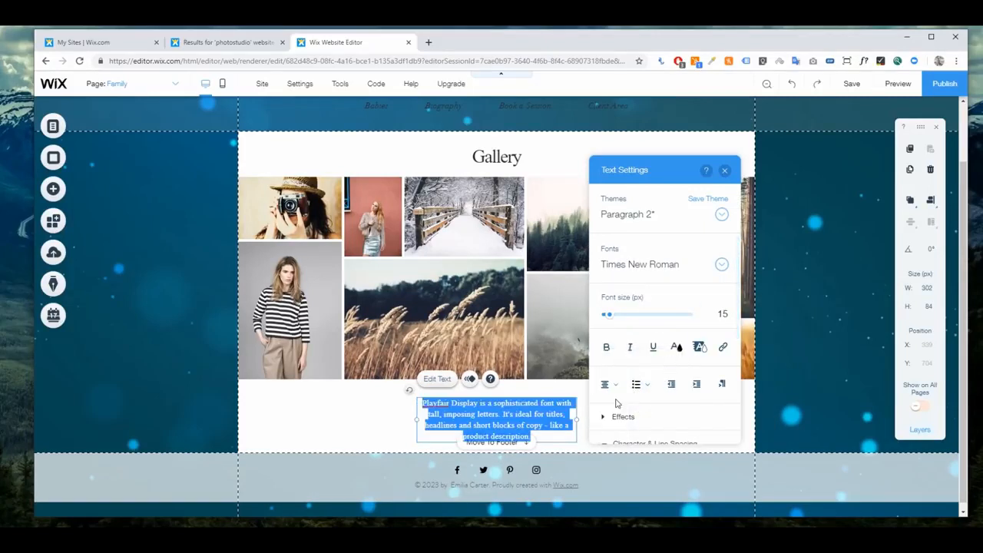
click(368, 407)
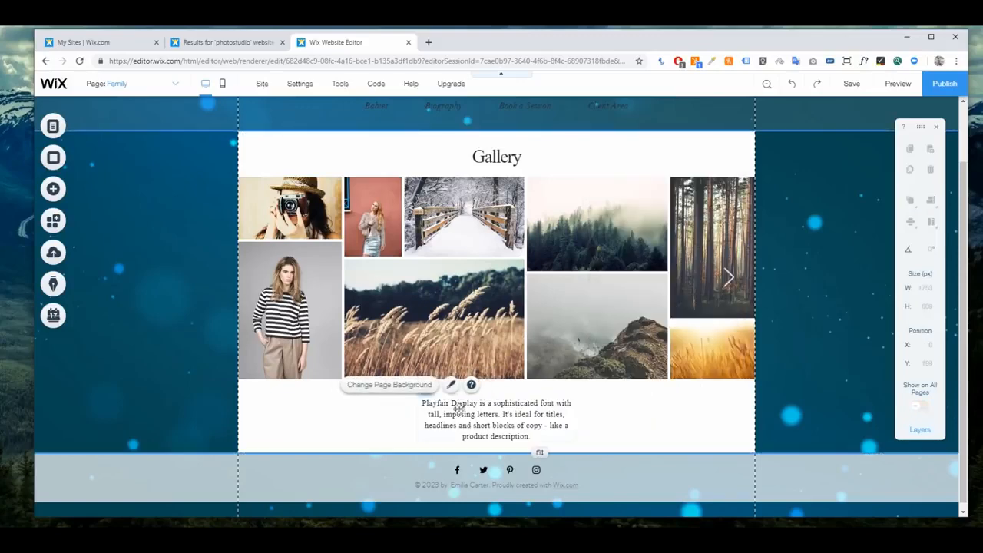
Save the site and close the save confirmation without publishing.
mouse_move(855, 88)
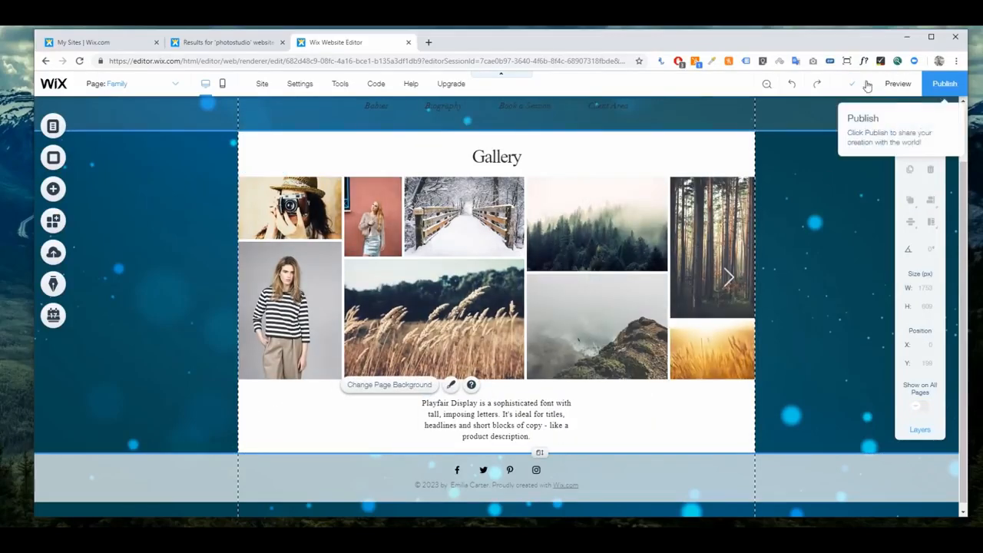
click(855, 86)
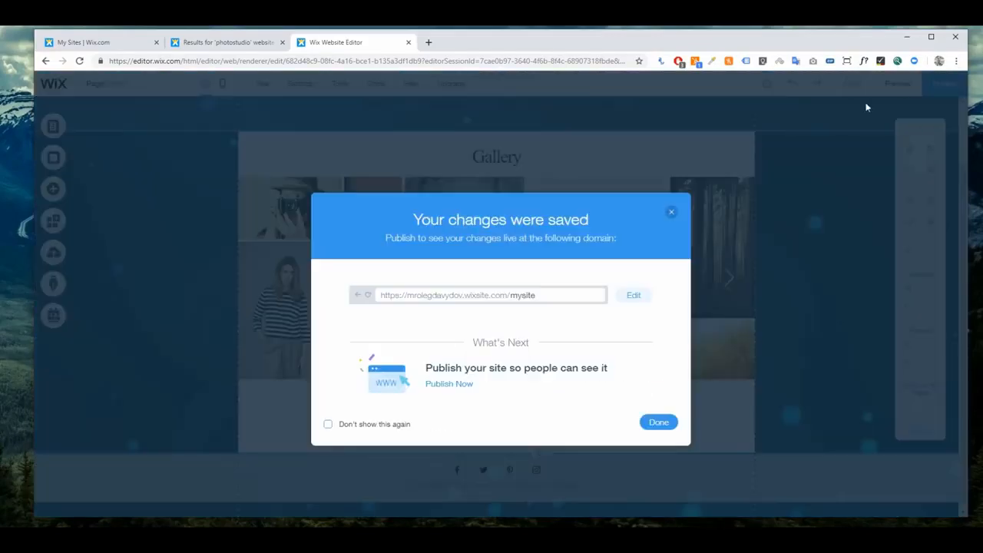
click(669, 208)
Check the autosave information, open the site history prompt and close it without continuing.
mouse_move(854, 88)
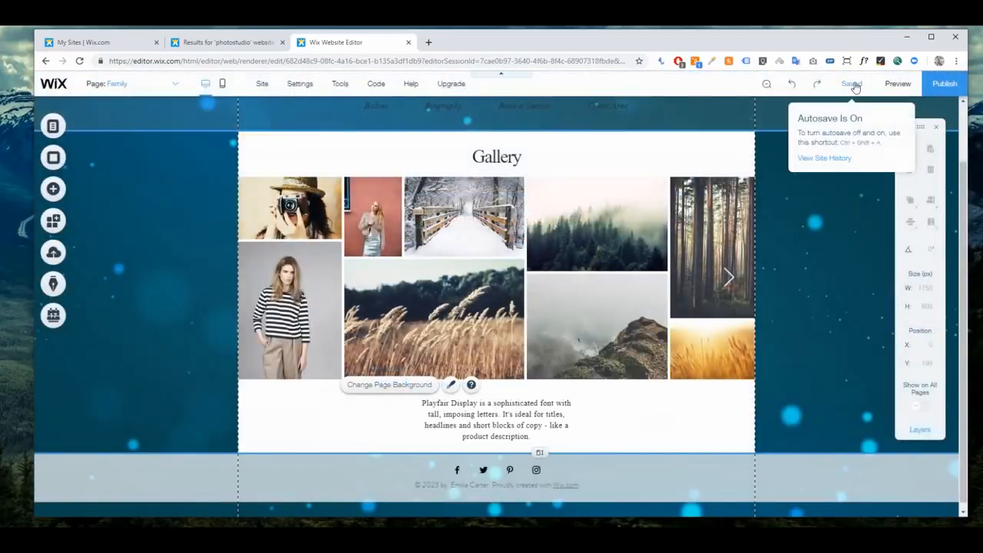
click(832, 159)
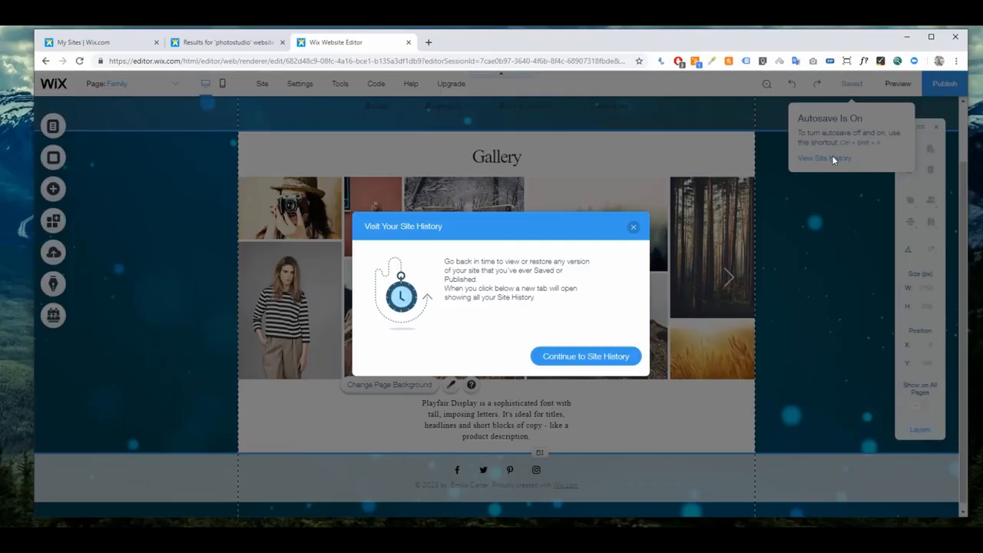
click(633, 228)
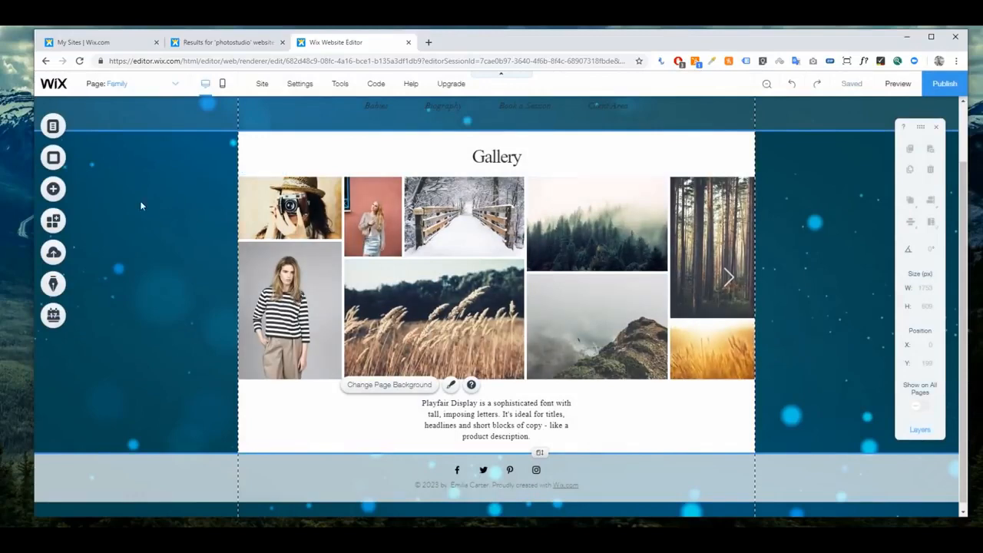
Add the green train icon from the vector art collection and place it between the gallery and the paragraph at about X 426, Y 685.
click(56, 191)
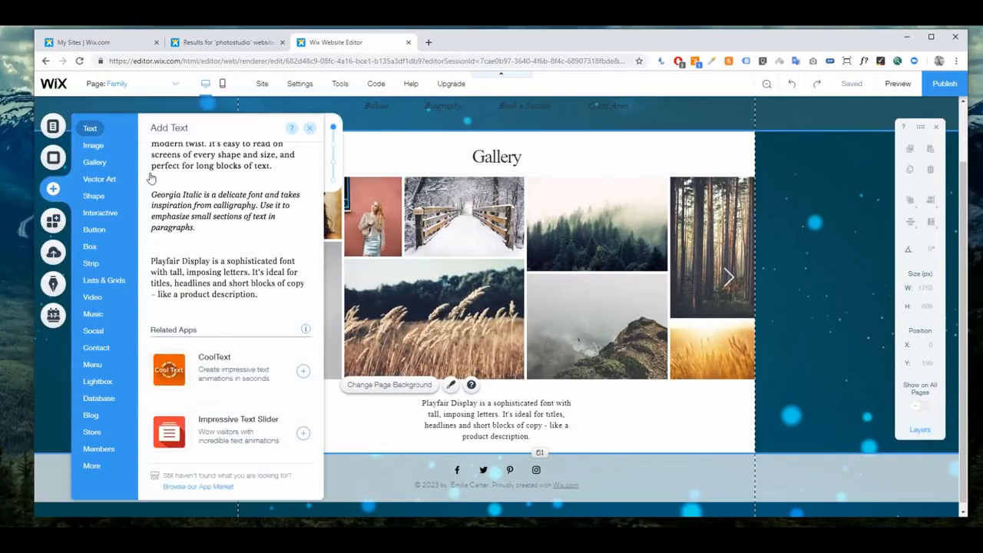
mouse_move(110, 180)
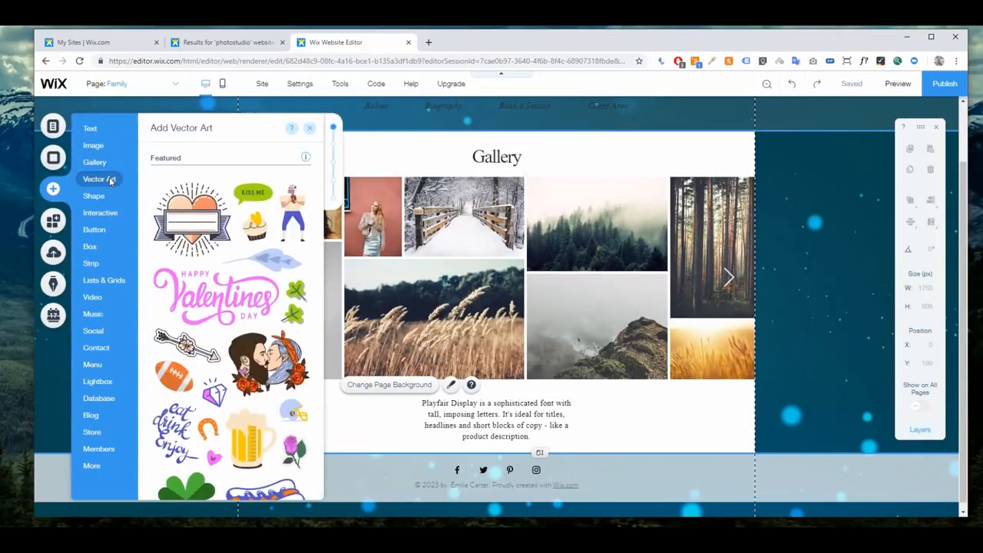
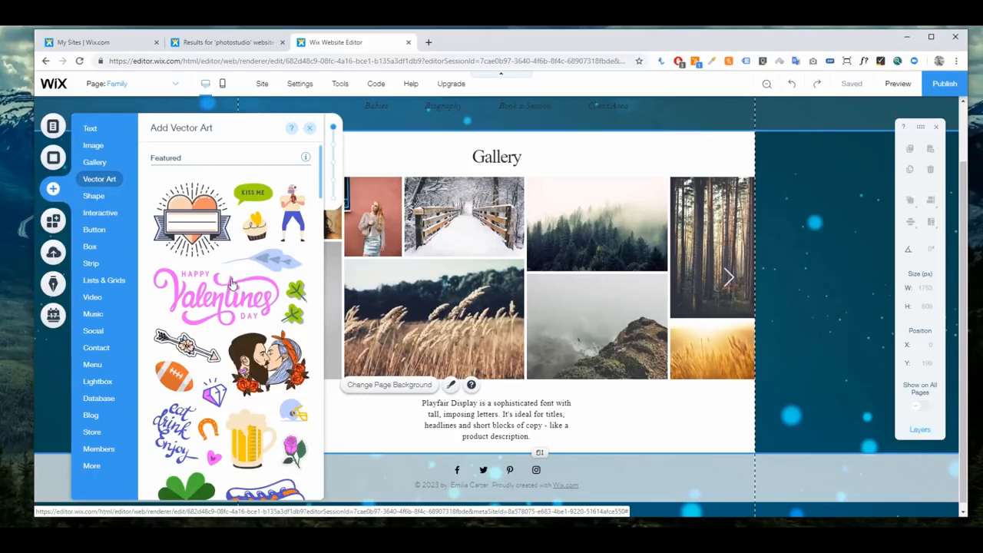
scroll(222, 278, down, 10)
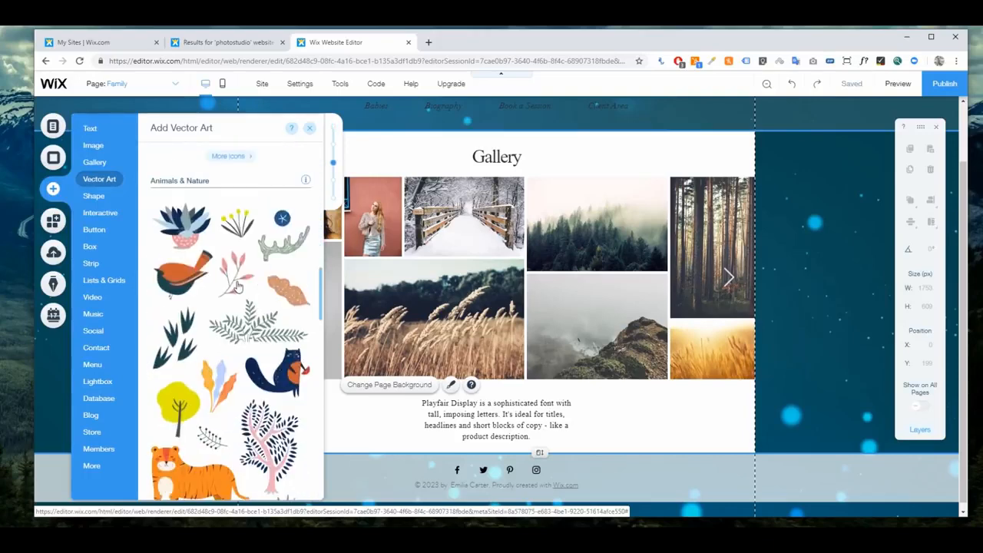
scroll(238, 284, up, 5)
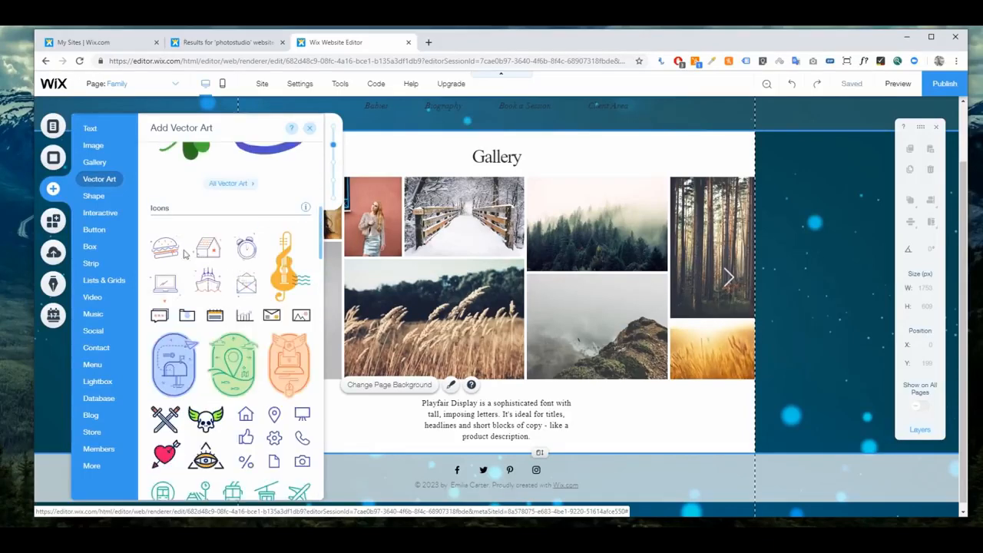
scroll(274, 266, down, 3)
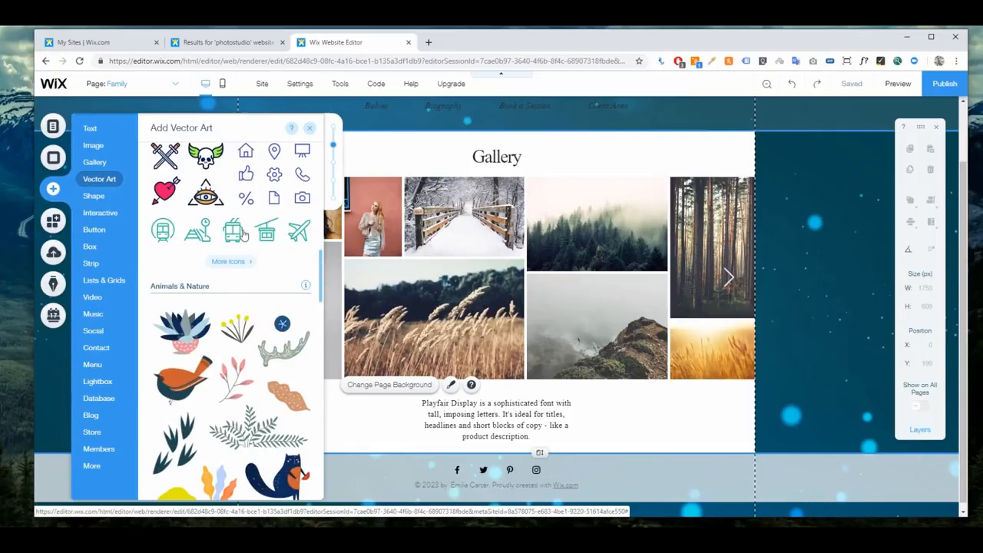
drag(189, 243, 485, 375)
mouse_move(483, 409)
mouse_down()
mouse_move(496, 422)
mouse_move(487, 421)
mouse_up()
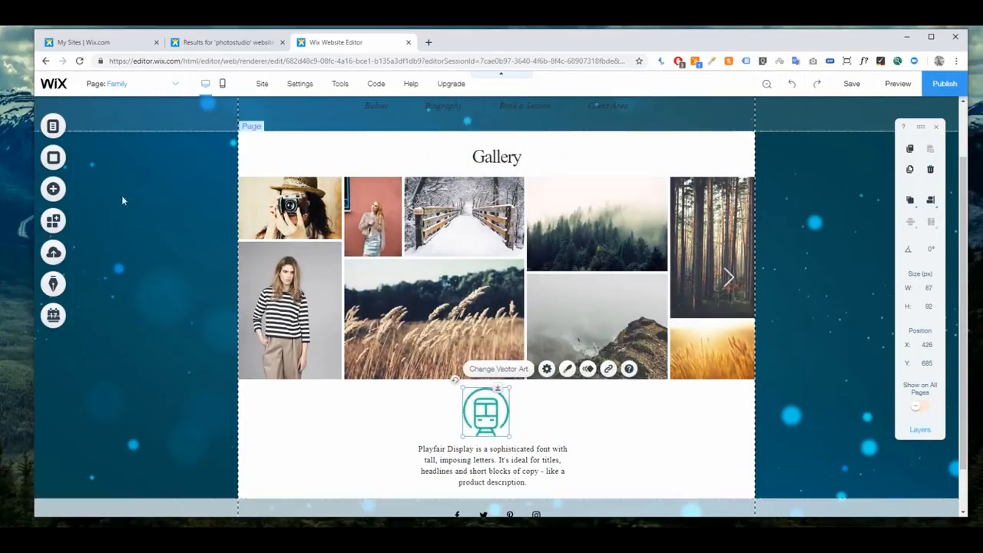
Open the replacement vector art library for the train icon and search it for "photocamera".
click(58, 190)
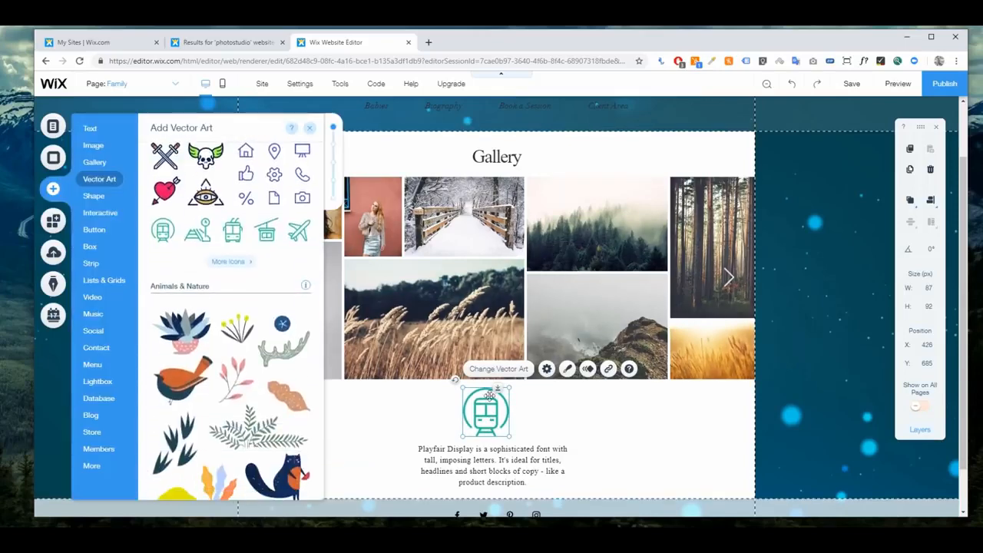
click(499, 369)
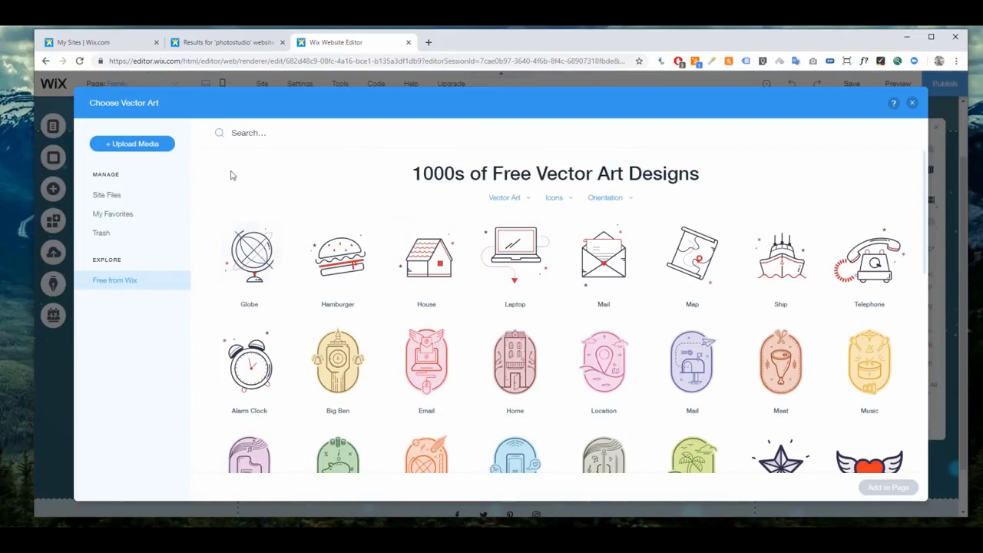
click(258, 133)
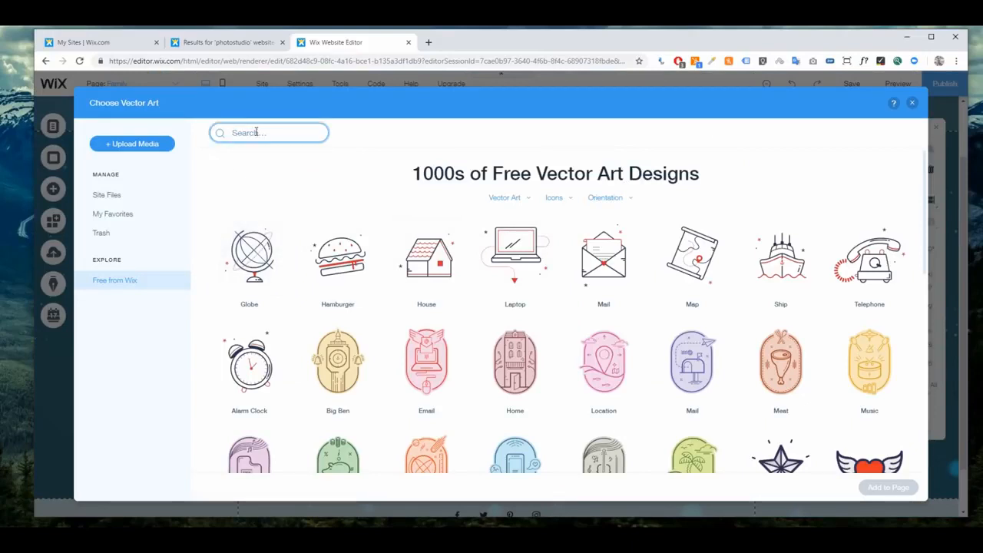
text(photocamera)
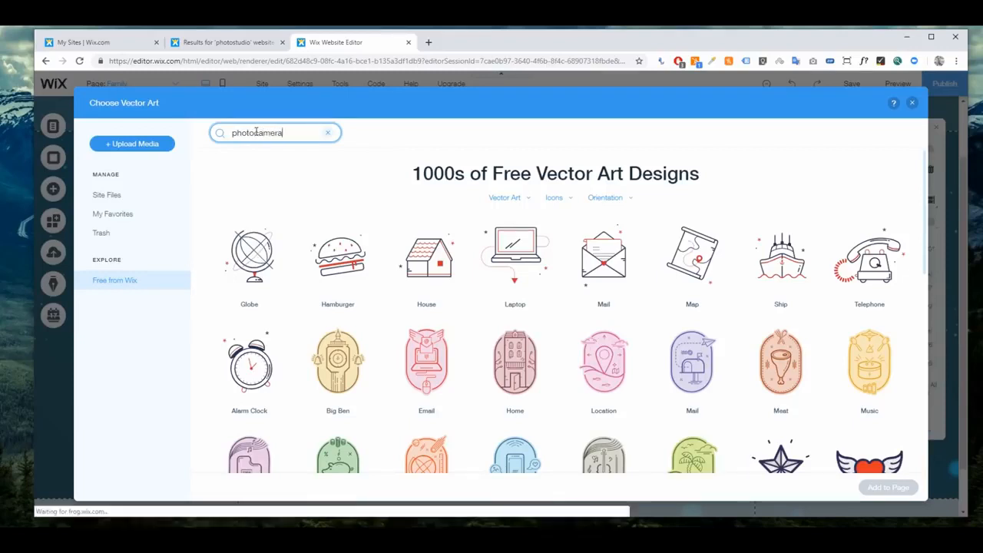
key(Return)
Search the free vector art for "photo" and replace the train icon with the blue outline Camera design.
double_click(292, 133)
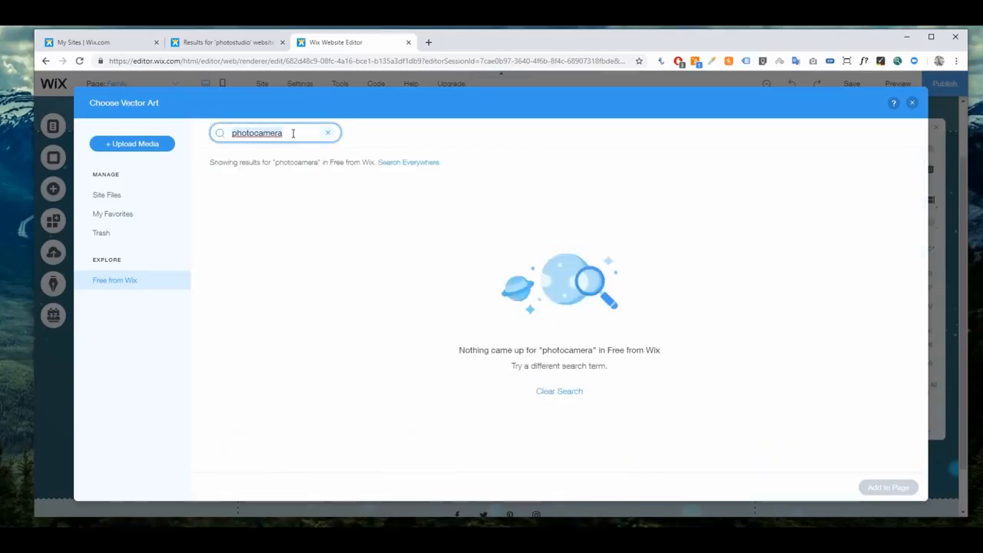
click(292, 132)
key(BackSpace)
key(BackSpace)
key(BackSpace)
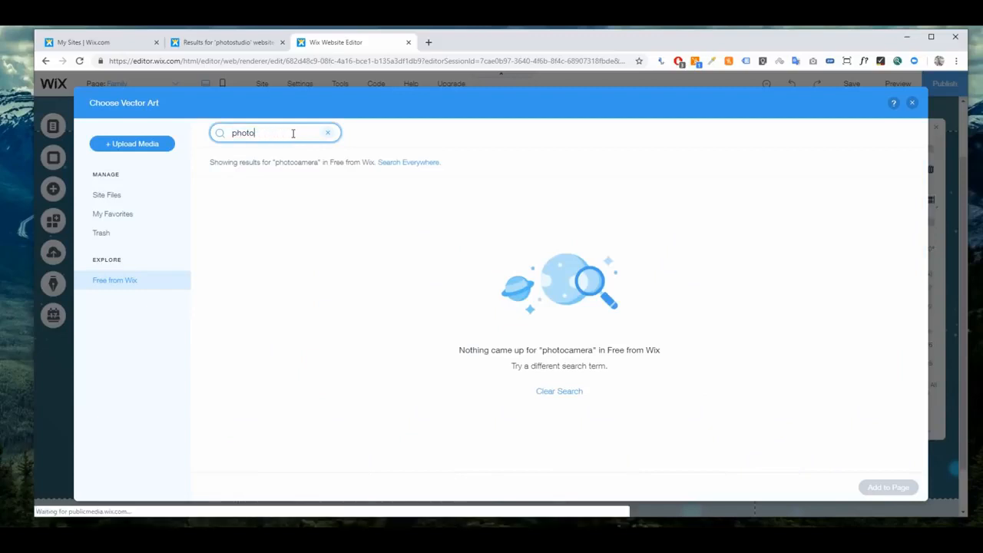
key(Return)
click(333, 289)
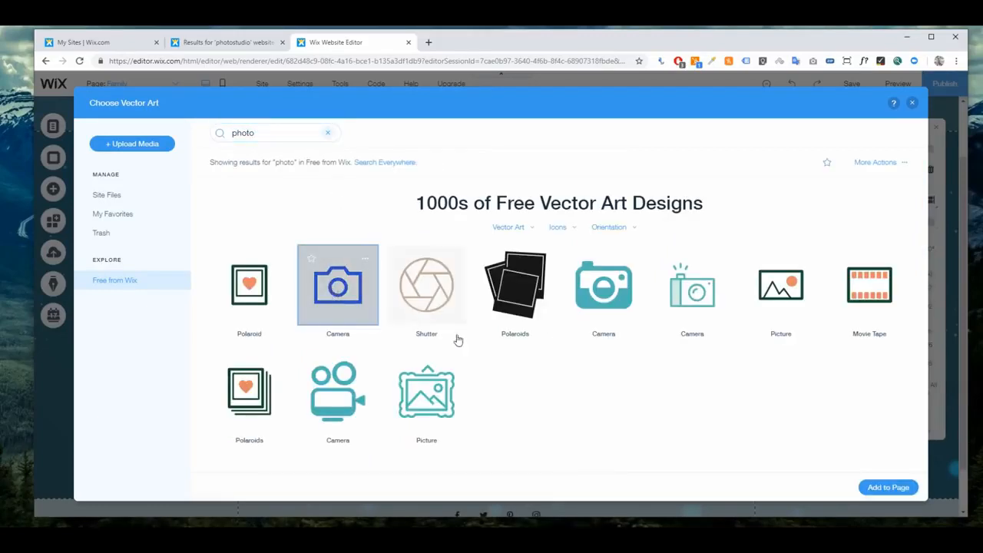
click(886, 487)
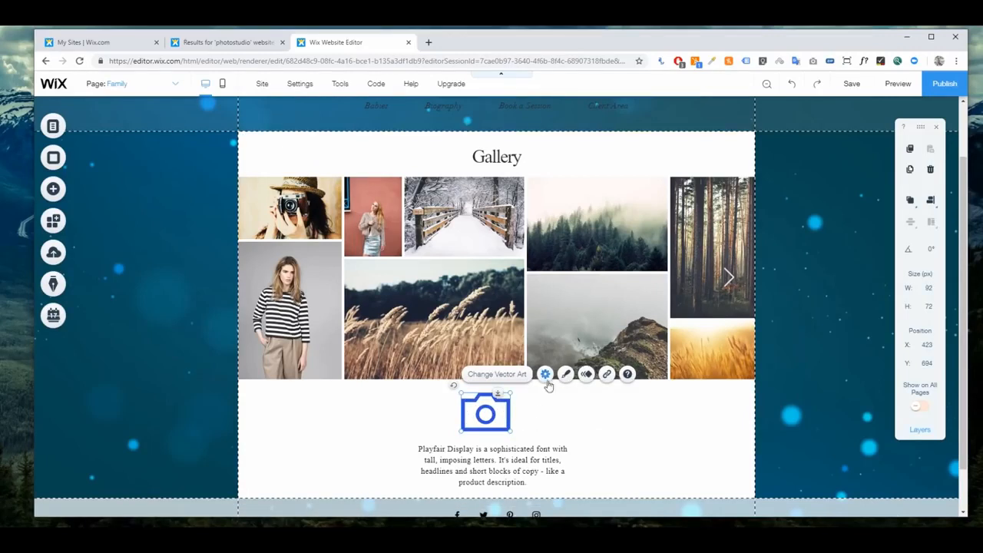
Open the camera icon's replacement library and its opacity and color options, closing each one.
click(503, 374)
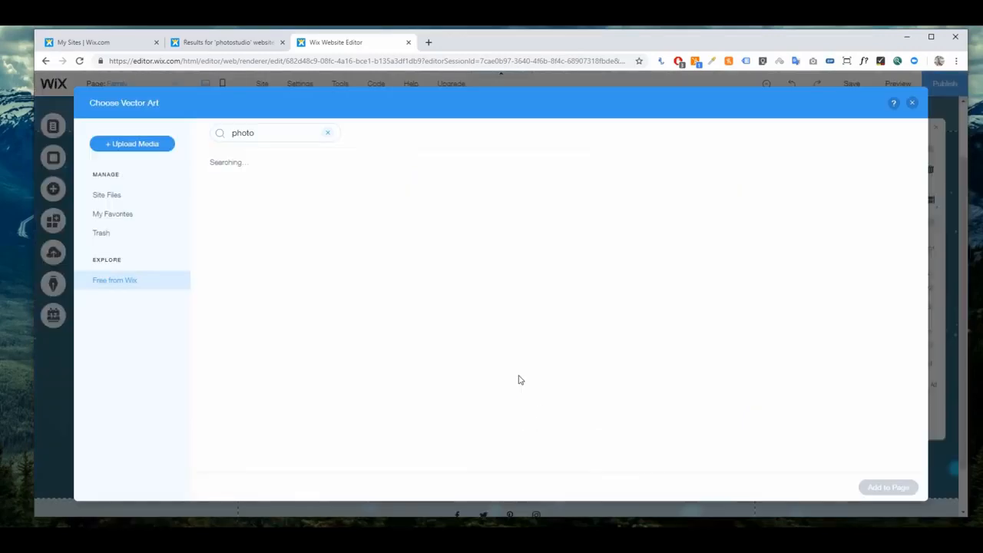
click(912, 102)
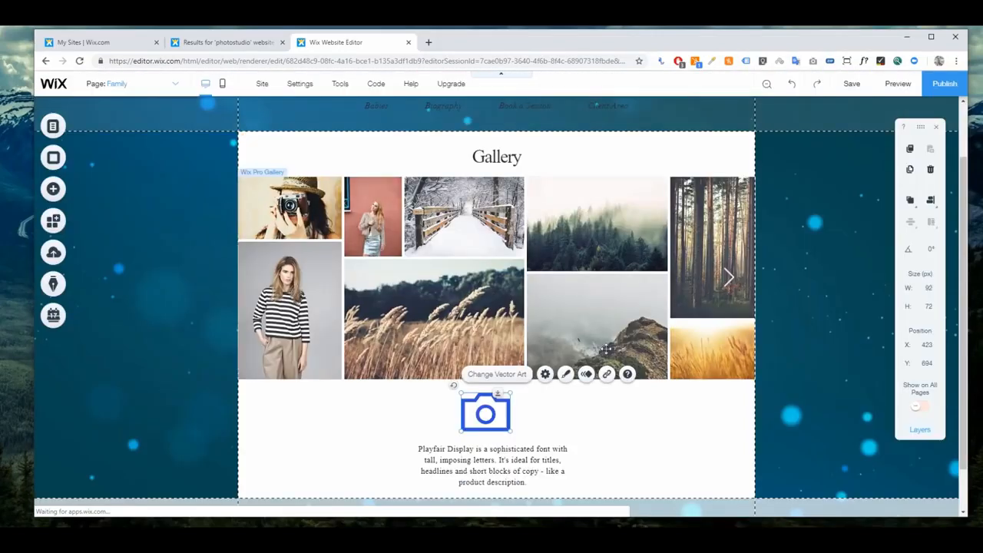
click(565, 376)
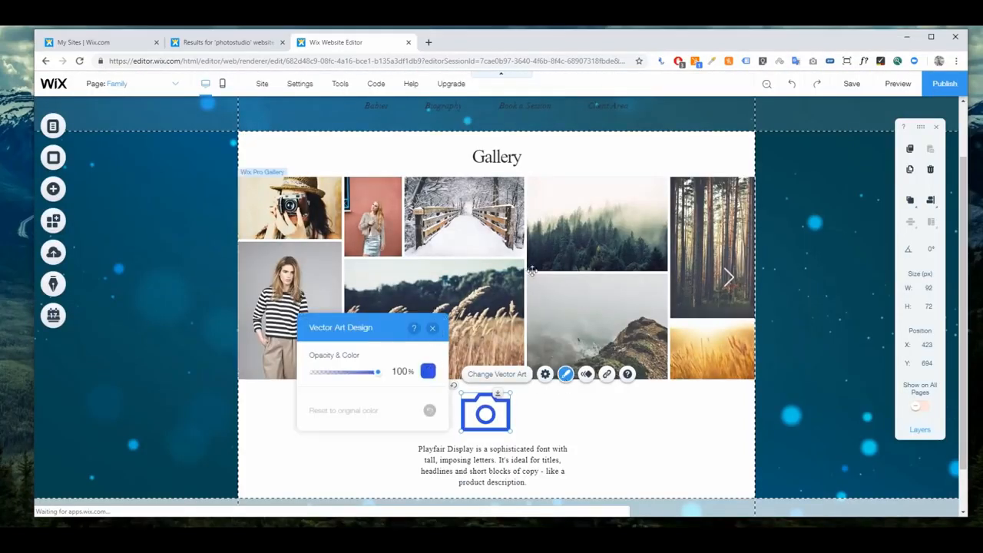
click(432, 328)
click(489, 259)
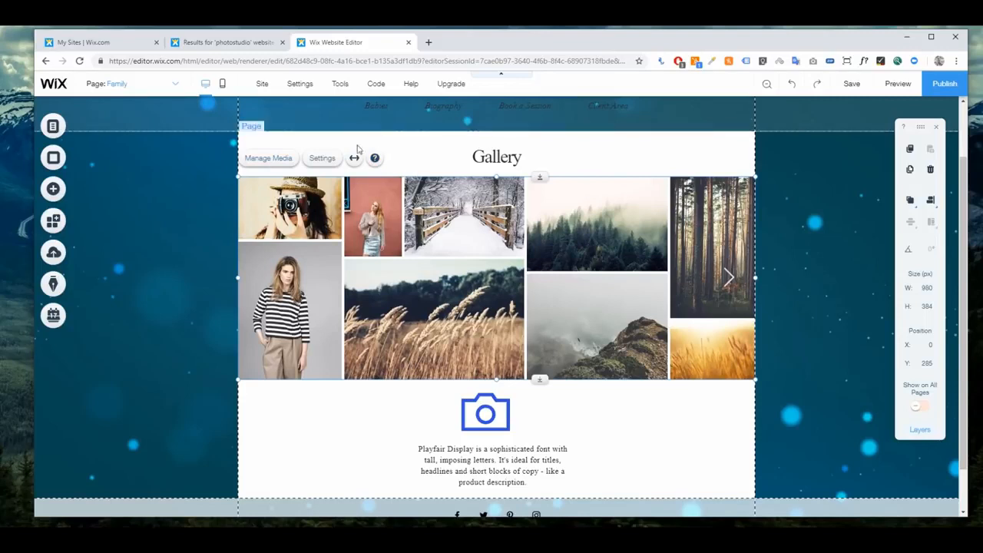
click(489, 416)
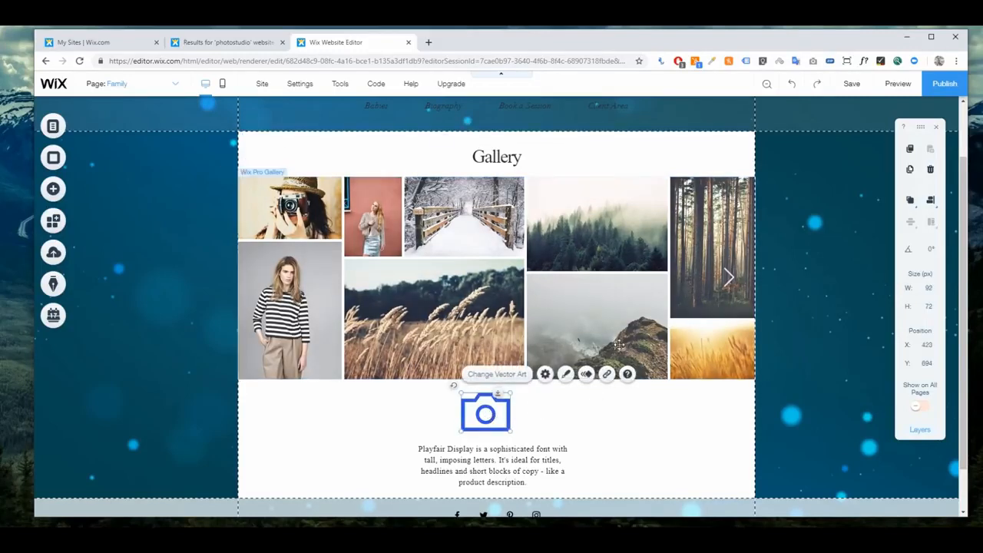
click(345, 235)
click(533, 152)
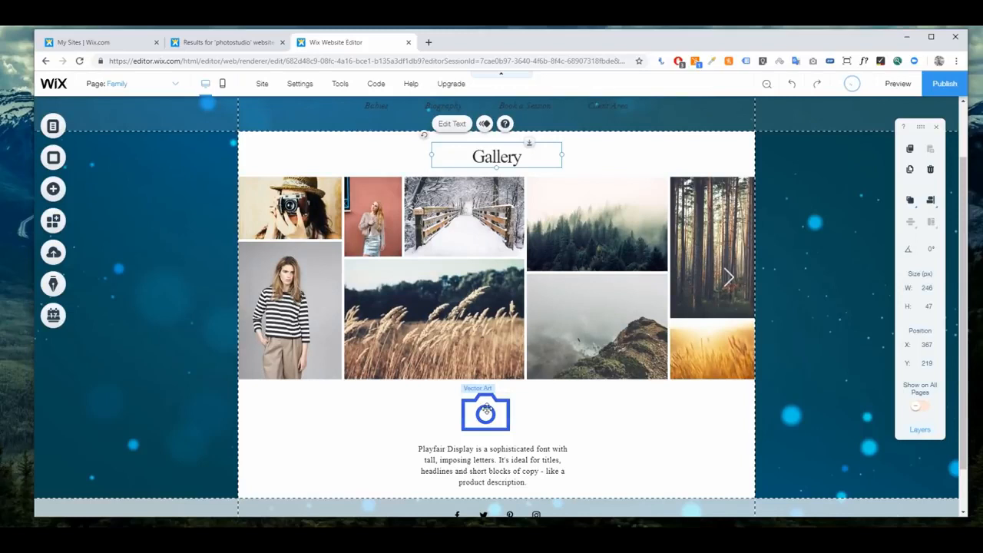
Recolor the camera icon below the gallery with the dark green site color #5D7359.
click(486, 412)
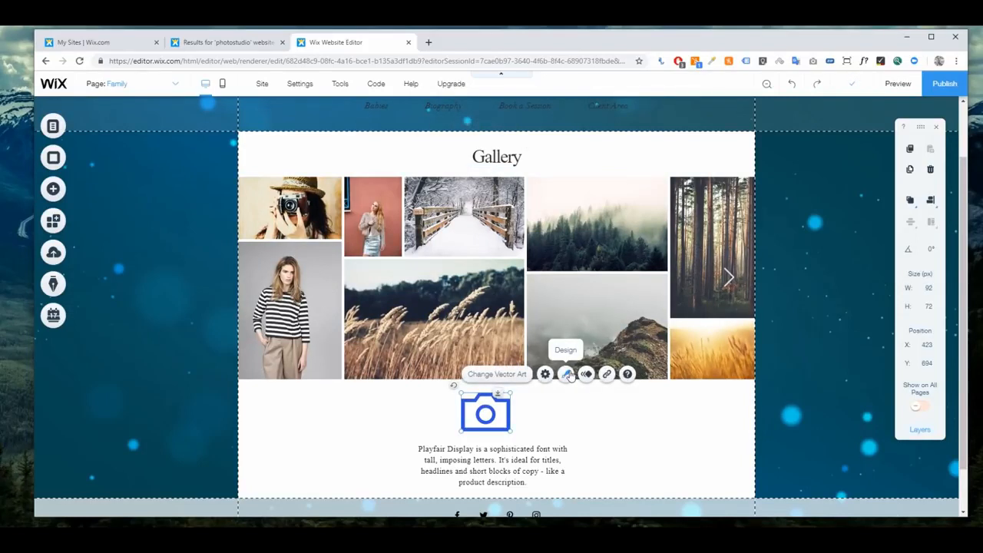
click(567, 374)
click(427, 374)
click(343, 382)
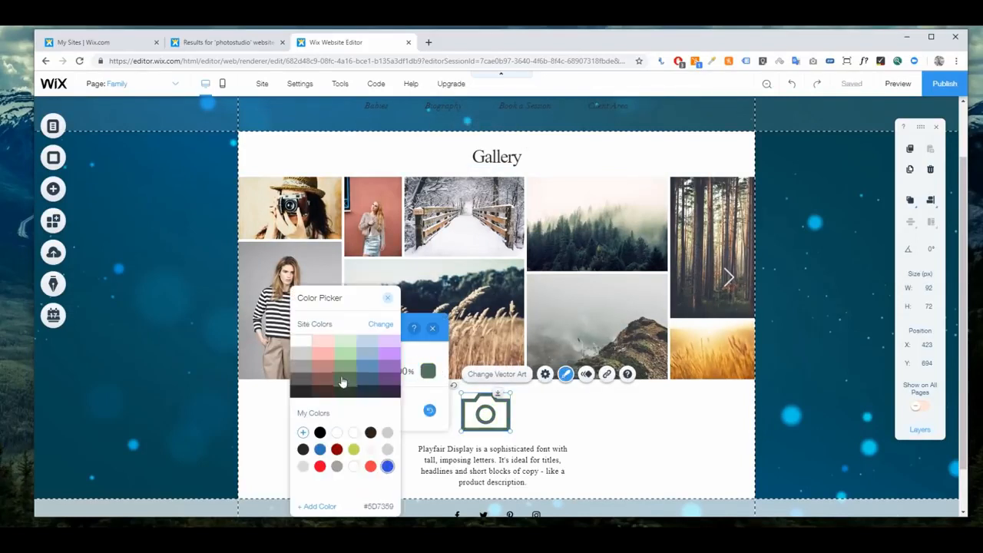
click(387, 298)
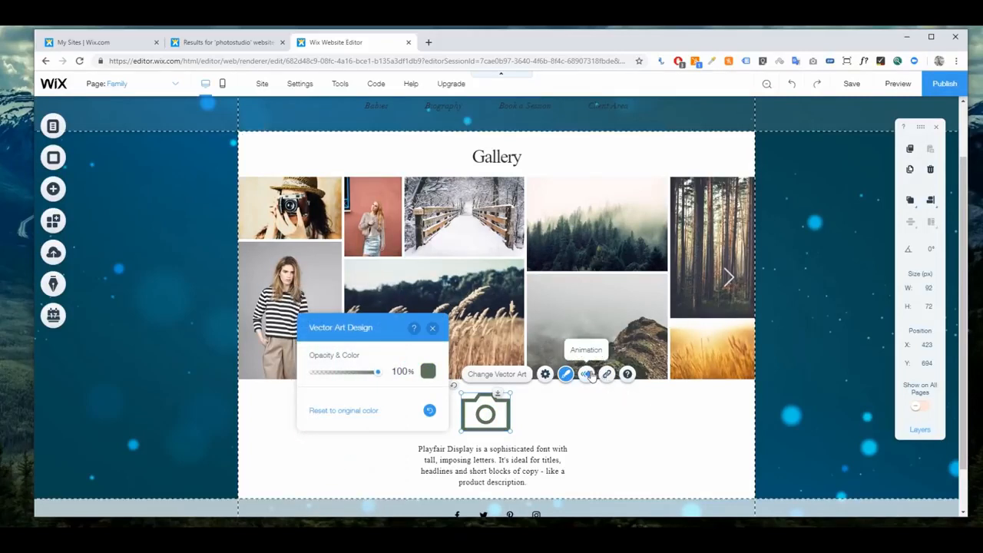
Apply the Fly-In animation to the camera icon and close the animation choices.
click(588, 374)
click(371, 314)
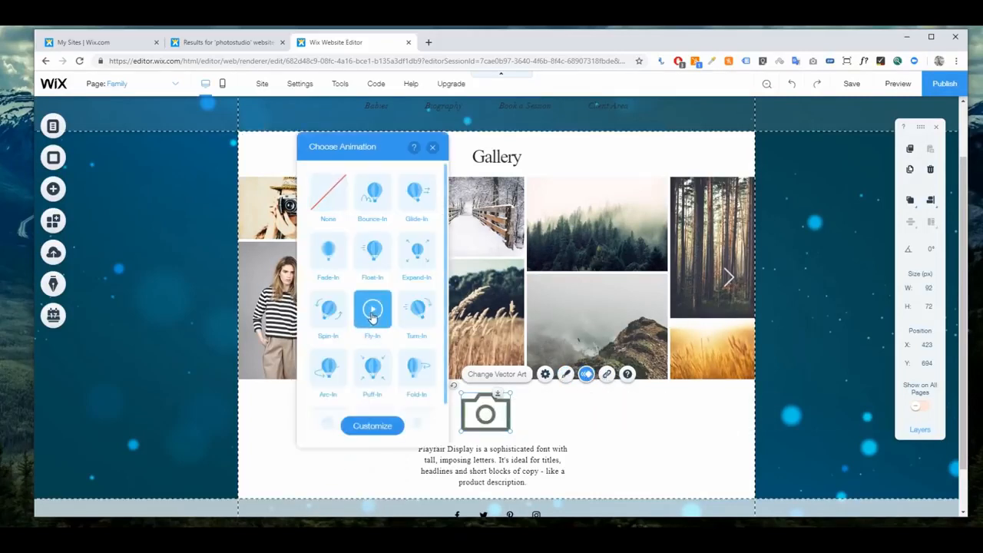
click(433, 146)
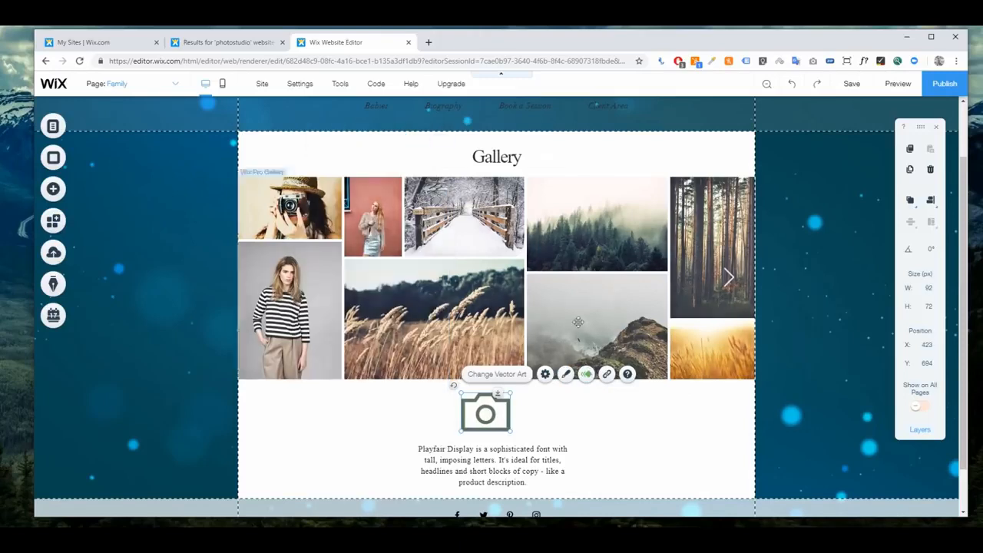
Check the camera icon's link and resizing settings and close them.
click(545, 373)
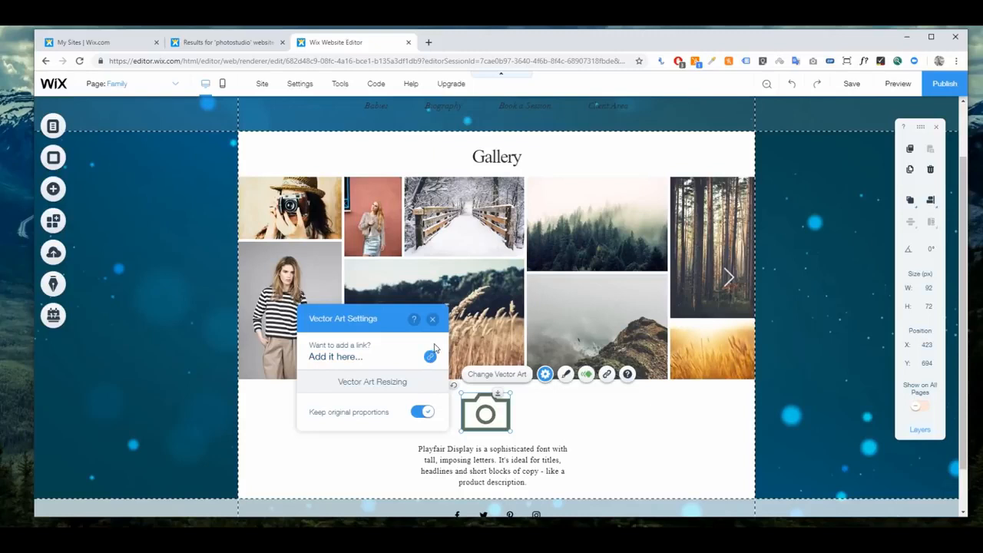
click(433, 321)
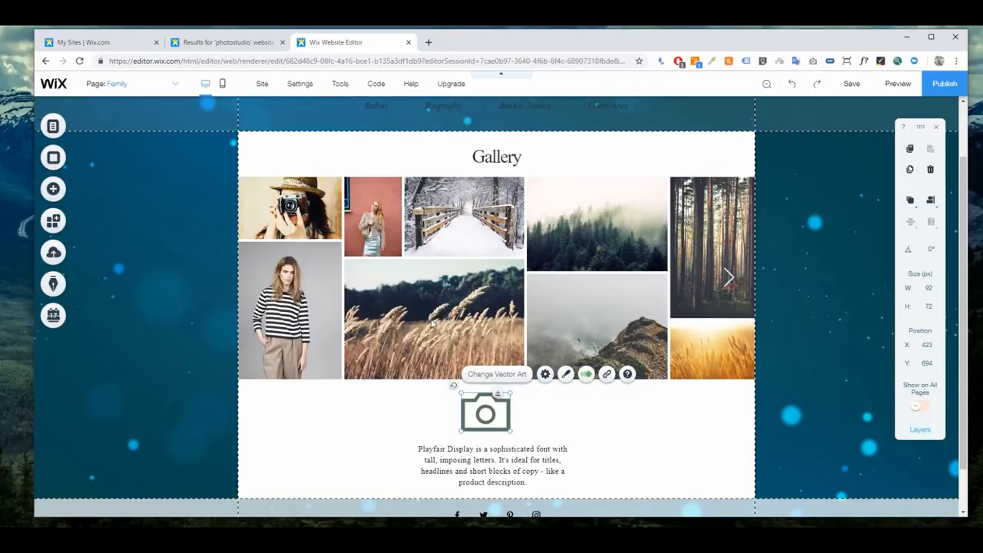
scroll(556, 400, down, 1)
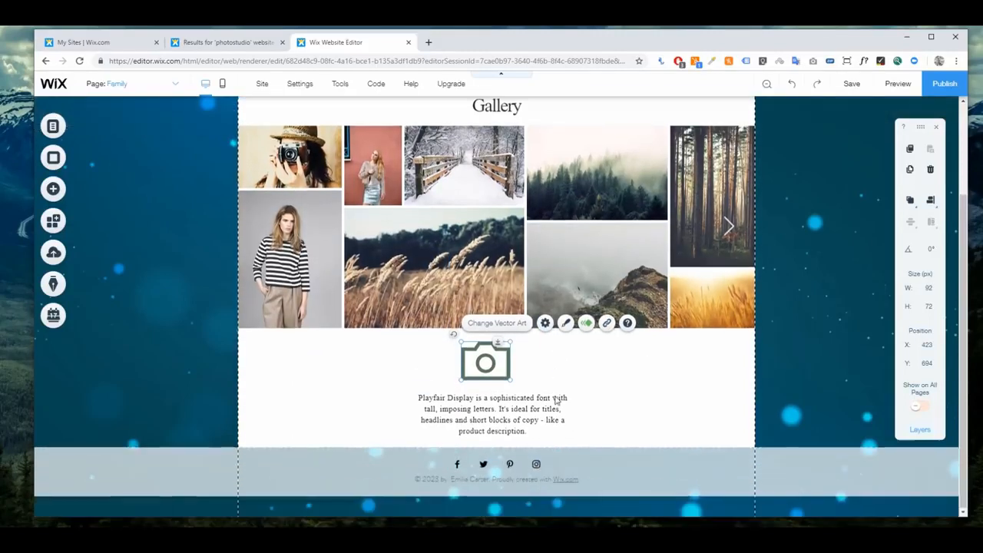
Look through the interactive elements and the welcome and subscribe lightbox designs available to add.
click(58, 192)
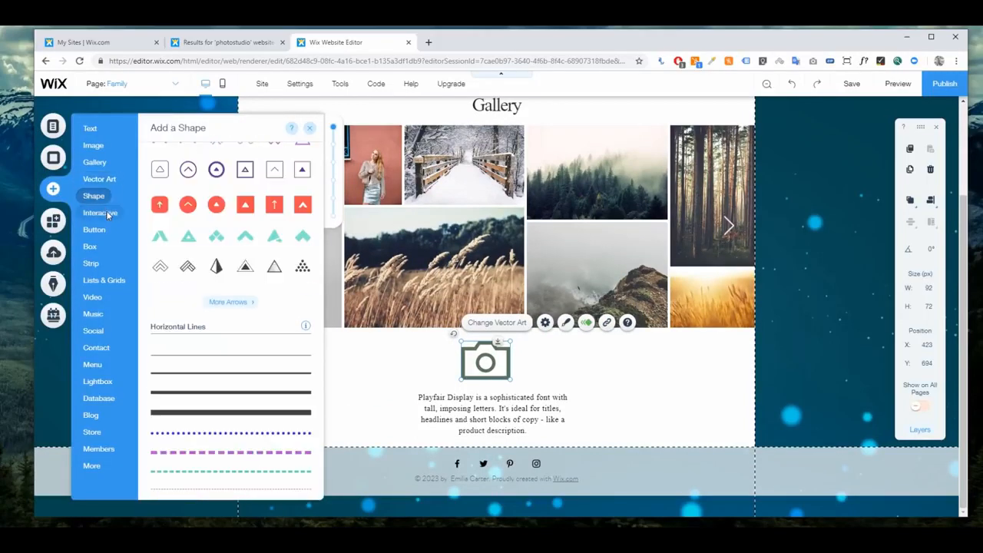
mouse_move(108, 215)
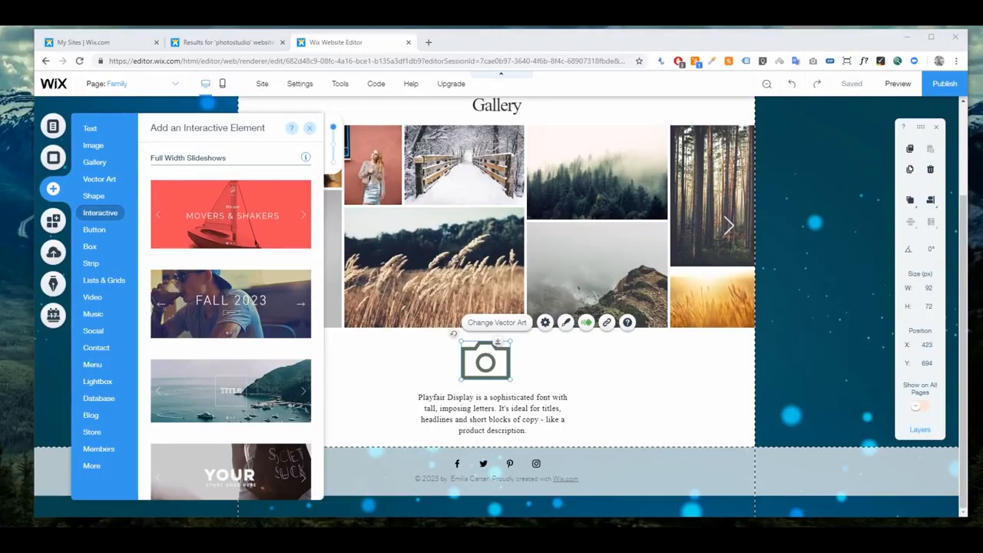
click(97, 381)
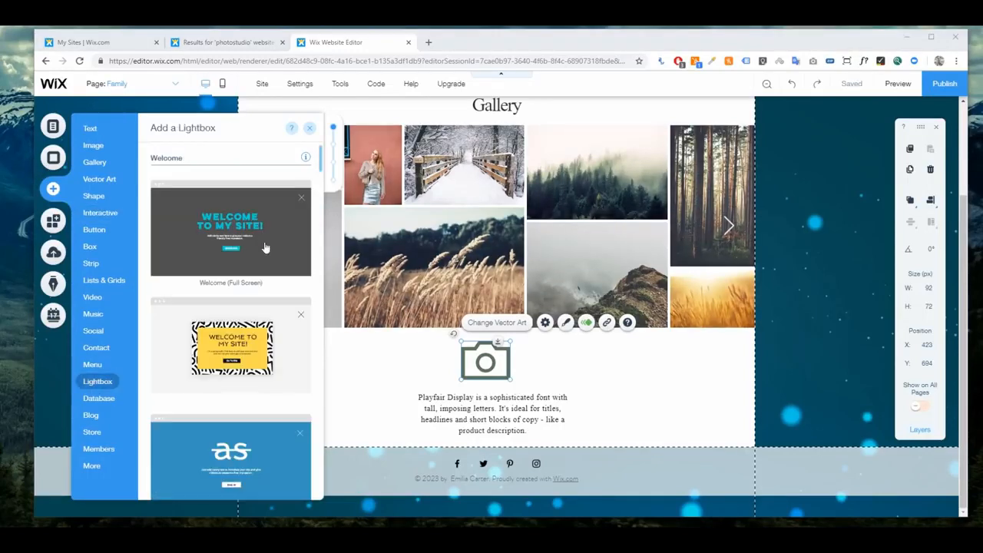
scroll(232, 287, down, 10)
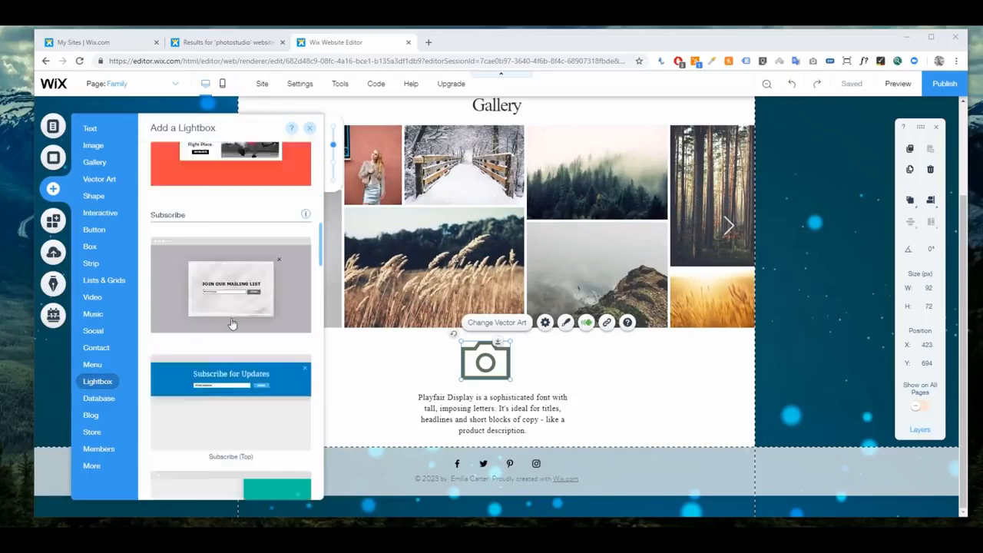
scroll(232, 324, up, 10)
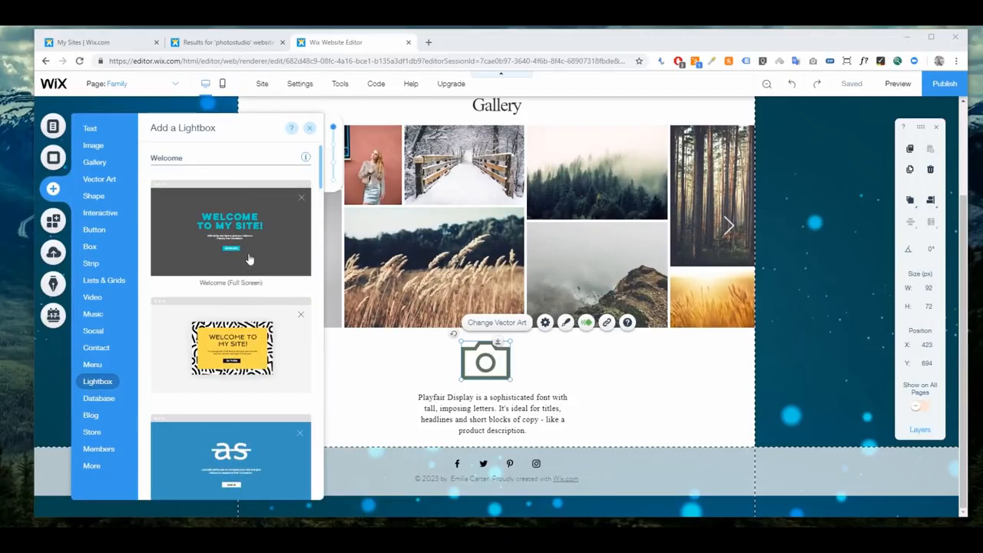
Add the full-width "YOUR BRAND" slideshow with the Shop Now button to the page below the gallery.
click(102, 214)
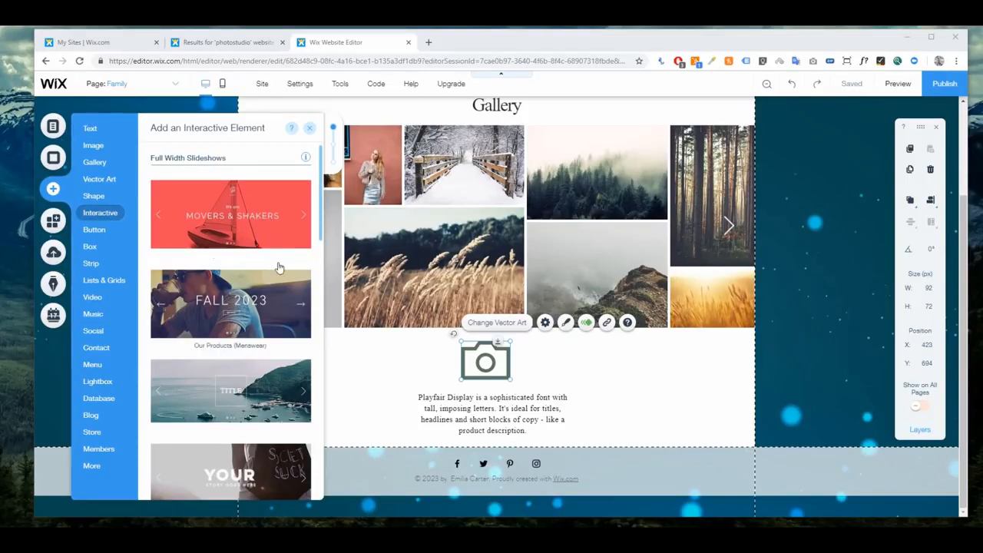
scroll(267, 321, down, 8)
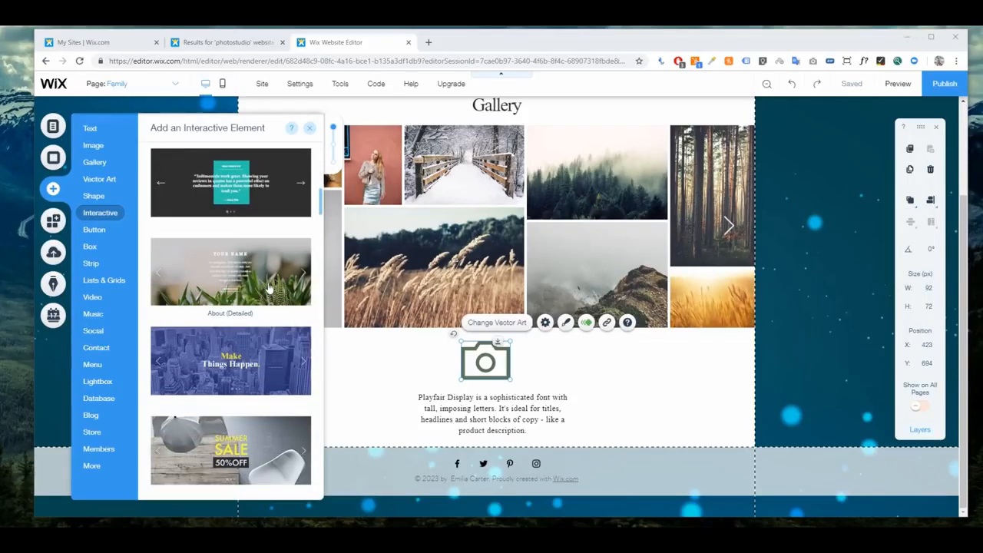
scroll(269, 289, down, 2)
scroll(253, 299, up, 2)
scroll(235, 308, down, 2)
drag(244, 263, 496, 430)
scroll(507, 381, up, 3)
scroll(494, 373, down, 8)
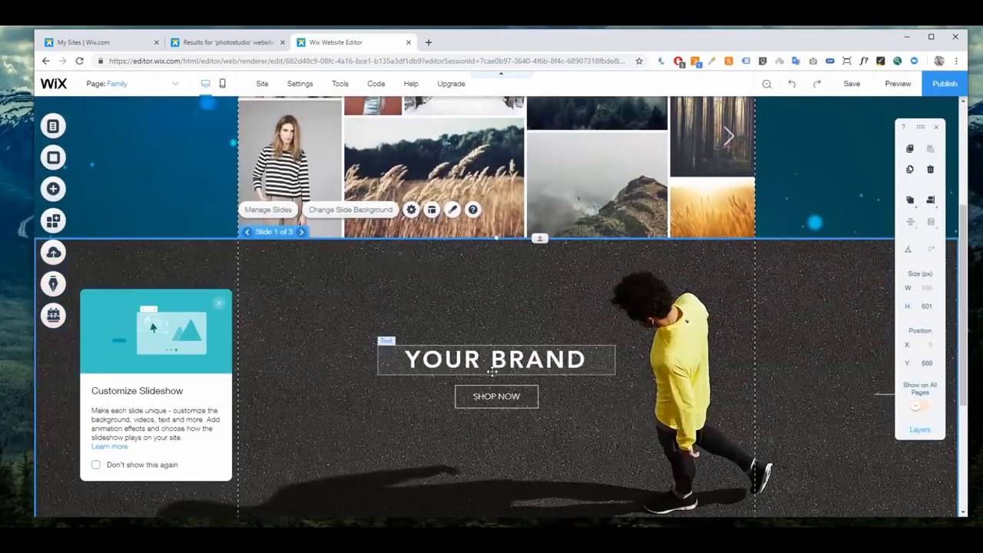
Move the full-width slideshow down to about Y 1422, clear of the gallery.
drag(499, 123, 499, 519)
scroll(486, 394, up, 5)
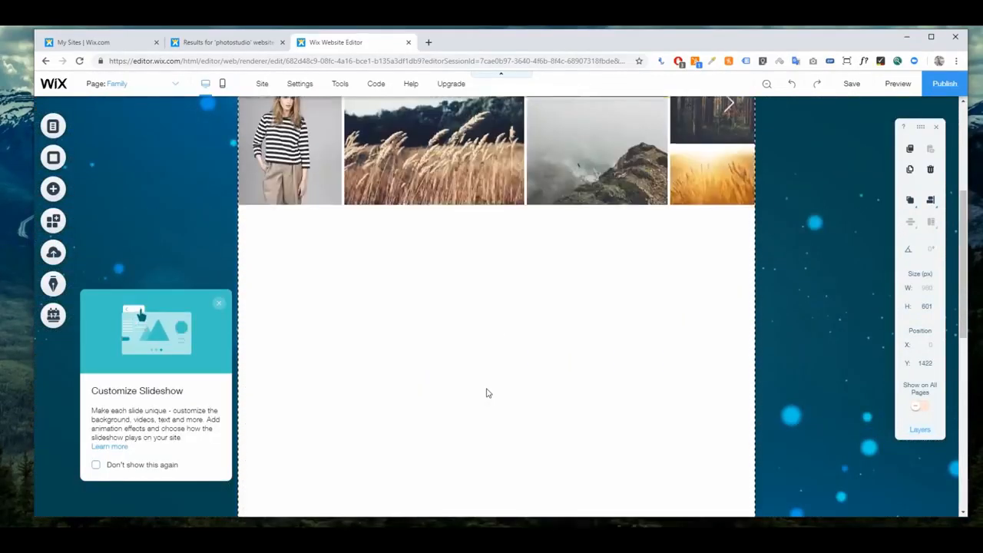
scroll(486, 378, down, 6)
drag(466, 404, 465, 432)
Close the gap beneath the gallery by moving the camera icon and everything below it up, with the icon at about Y 710.
click(501, 318)
scroll(501, 317, up, 2)
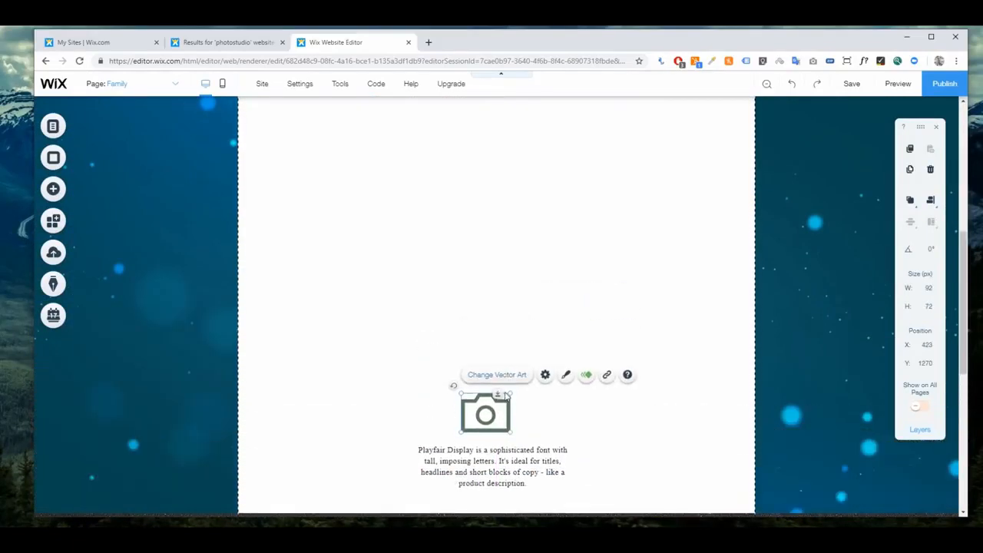
drag(498, 392, 510, 154)
scroll(509, 221, down, 3)
scroll(511, 225, up, 6)
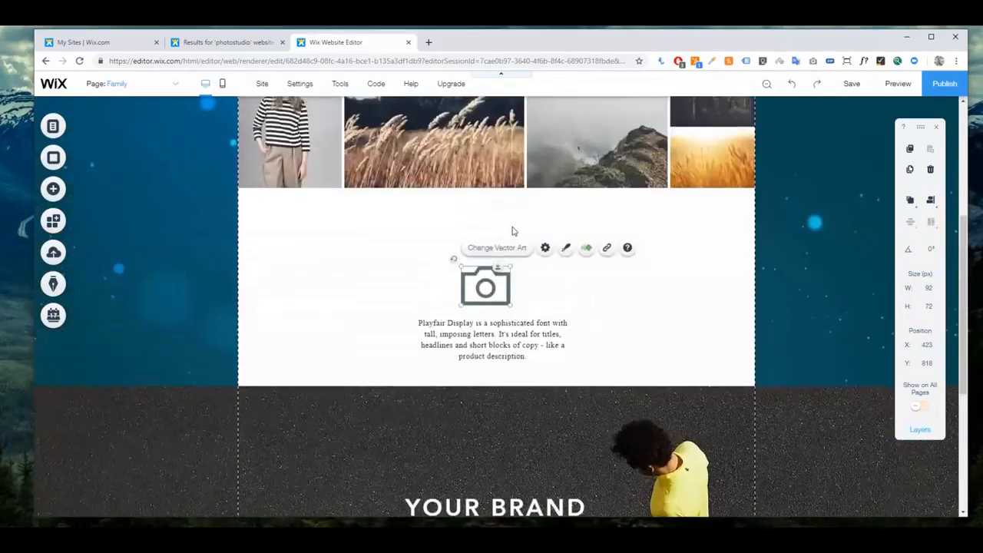
scroll(499, 315, down, 1)
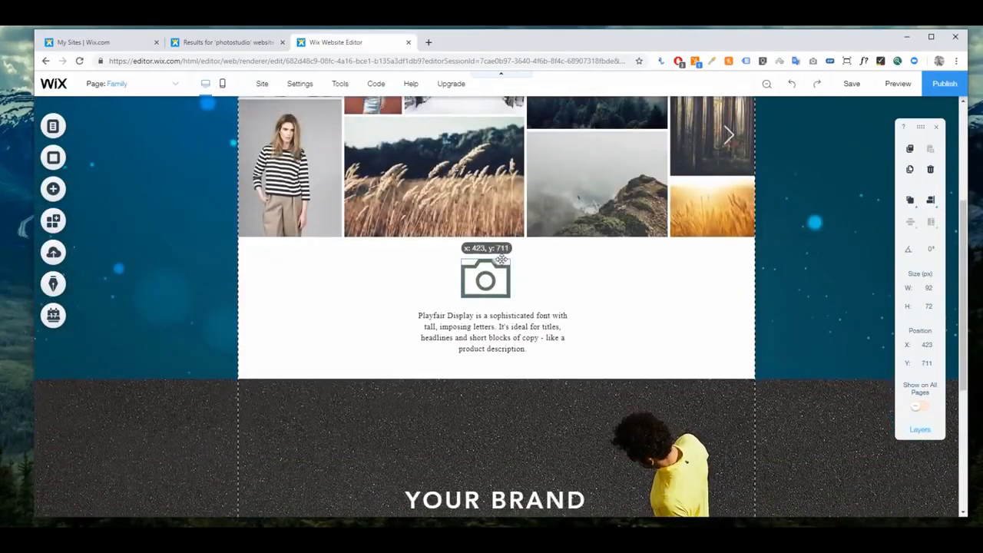
scroll(437, 390, down, 3)
scroll(436, 385, down, 1)
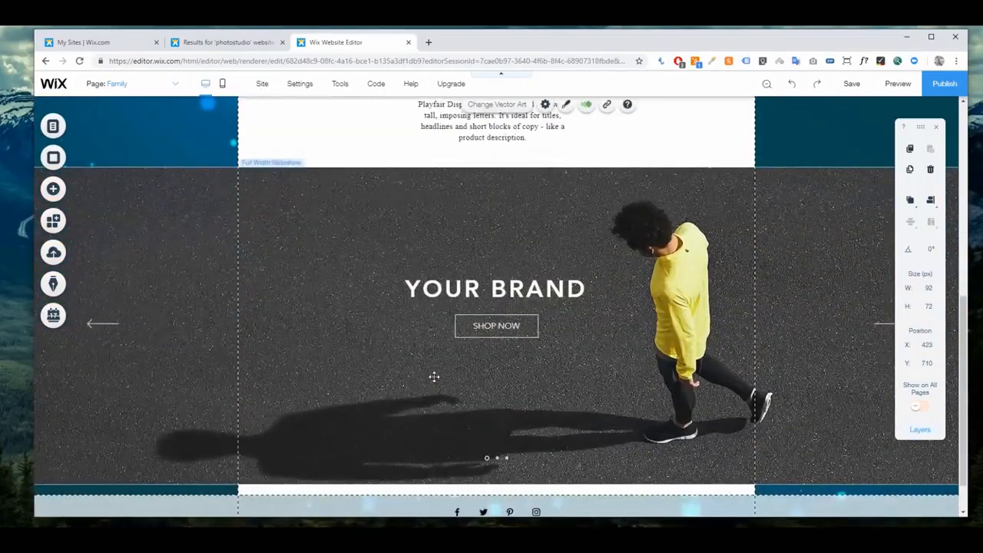
Replace the first slide's background with the free Wix image Pebble Beach.
click(320, 314)
click(699, 140)
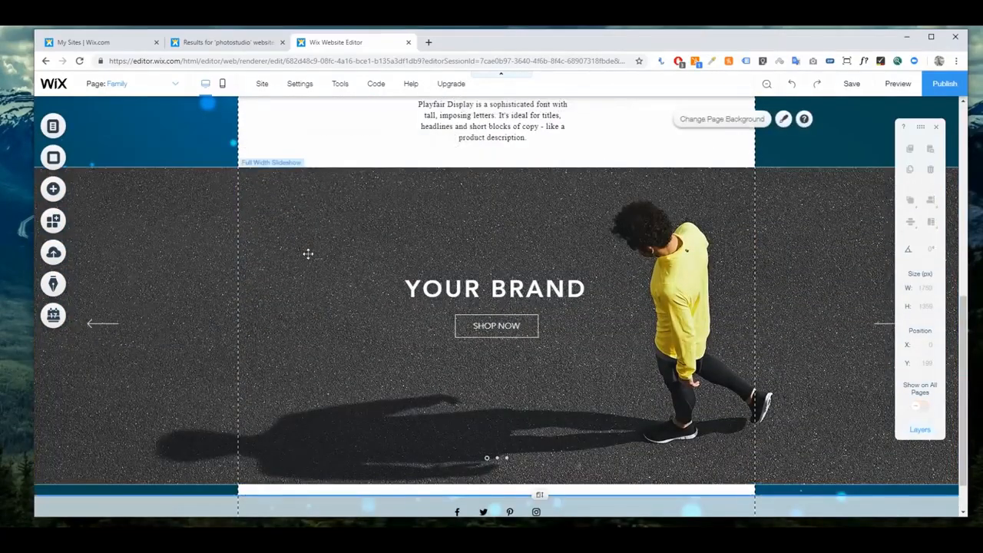
click(311, 253)
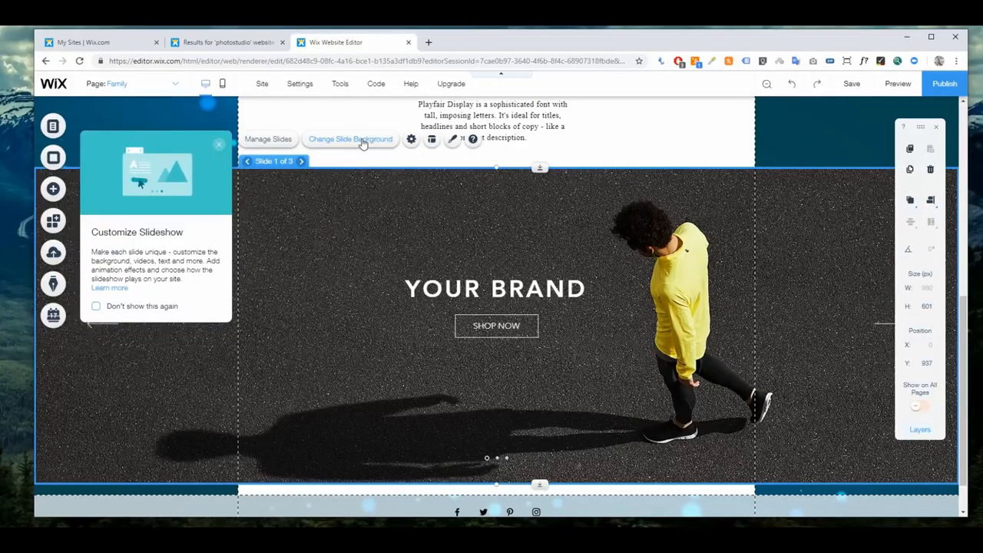
click(218, 143)
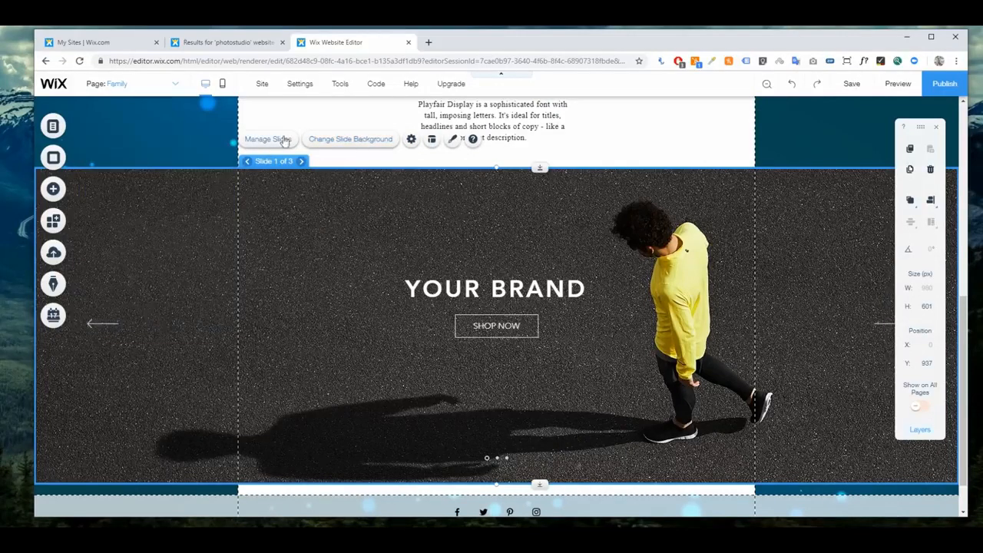
click(331, 142)
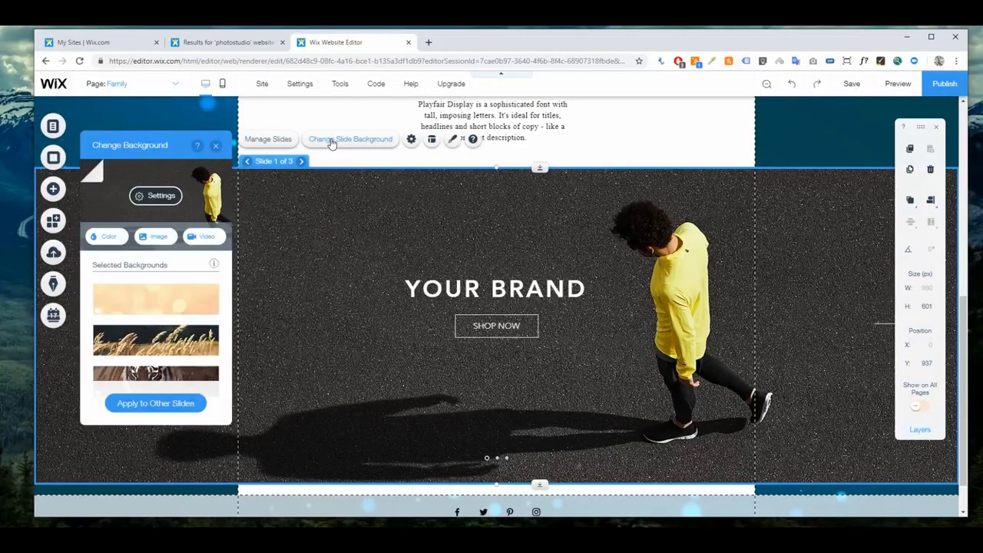
click(157, 233)
click(145, 281)
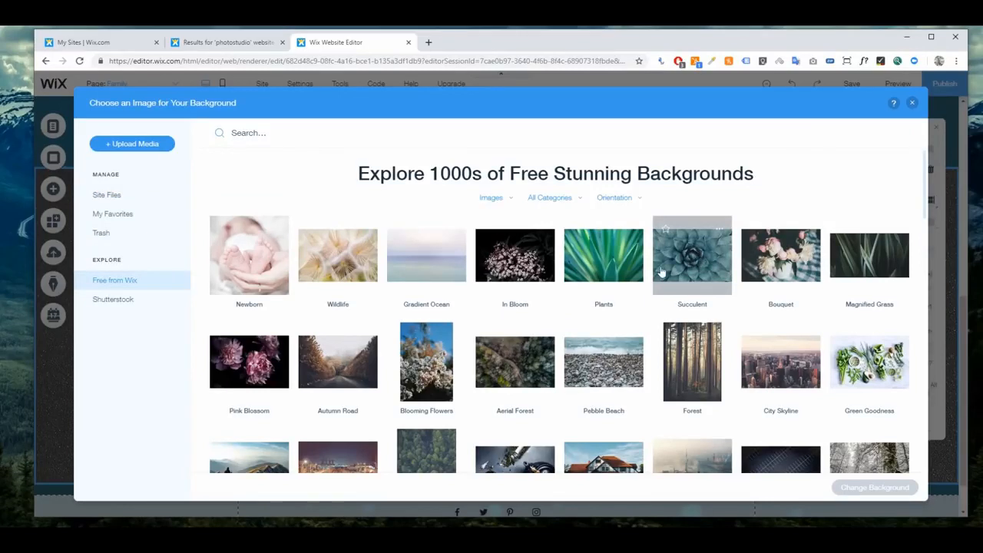
click(627, 351)
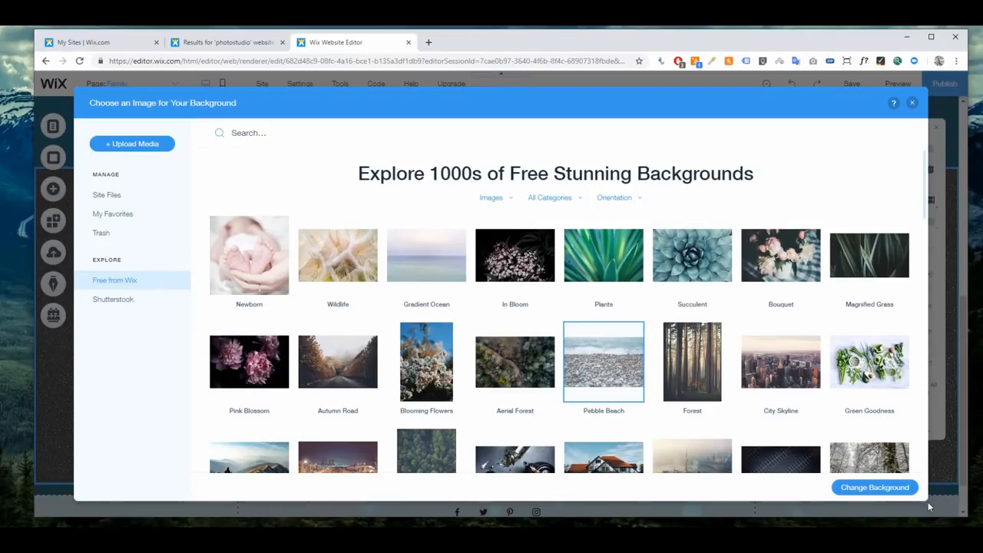
click(892, 489)
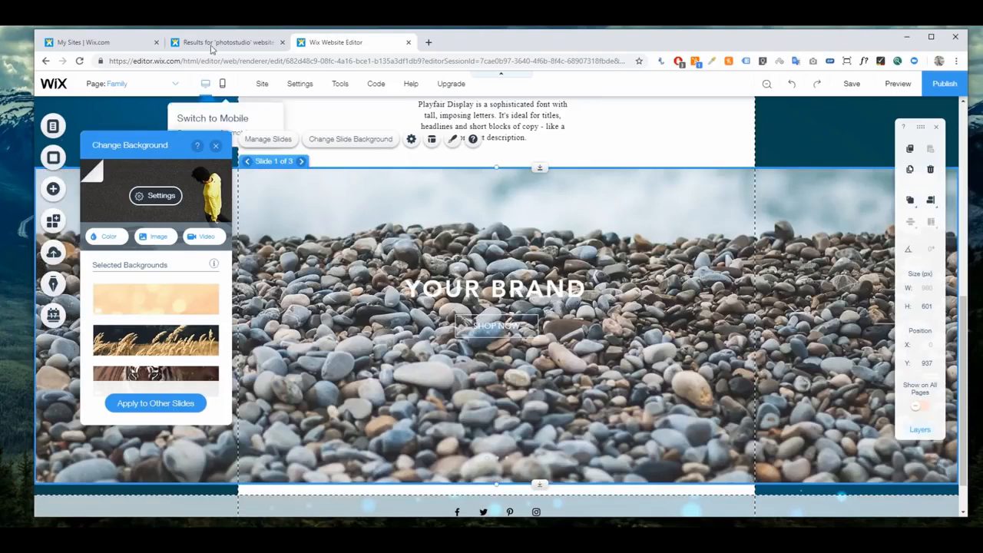
click(216, 147)
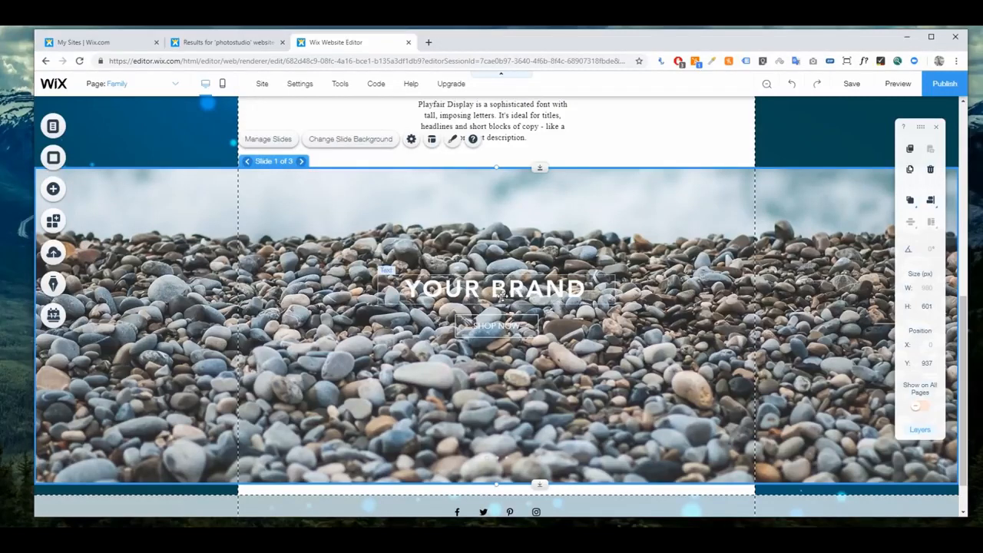
Recolor the slide's "YOUR BRAND" heading black (#000000) and close the text settings.
click(499, 291)
click(500, 292)
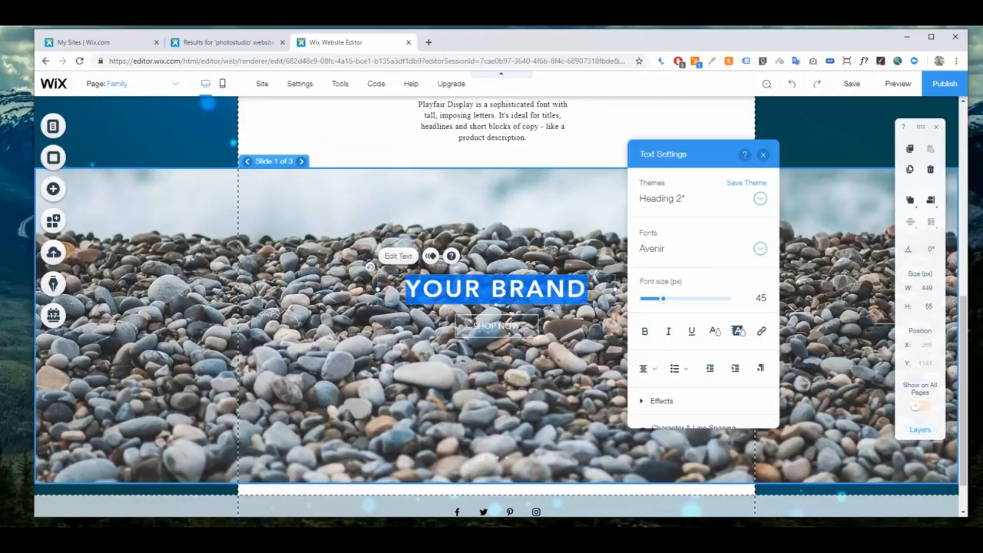
click(715, 336)
click(651, 324)
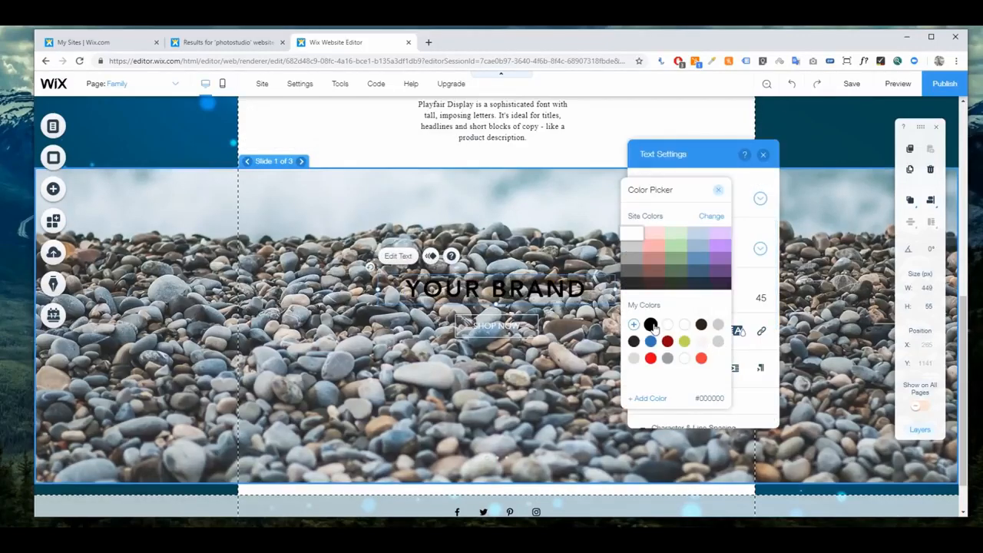
click(718, 192)
click(762, 154)
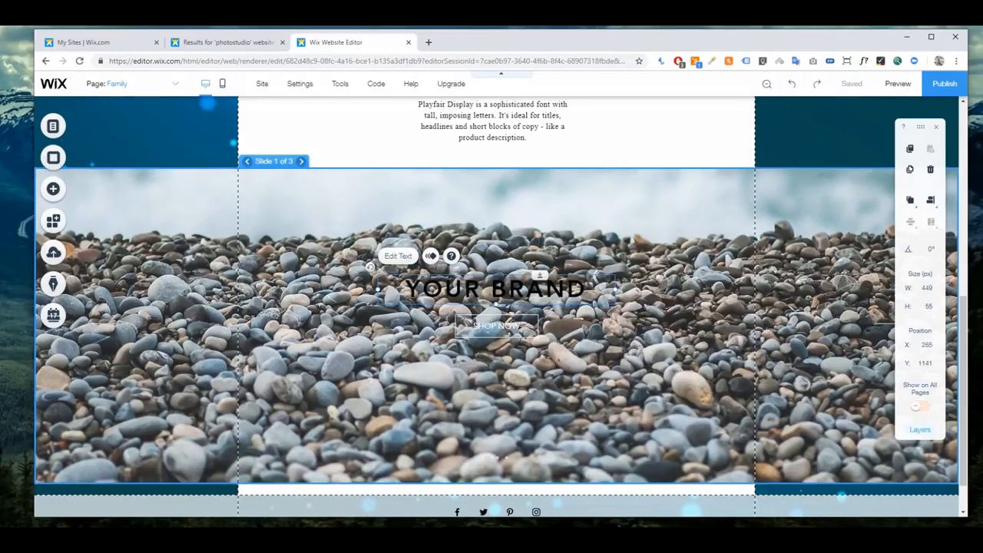
Add a gray themed box to the first slide below the Shop Now button, at about X 205, Y 1281.
click(54, 189)
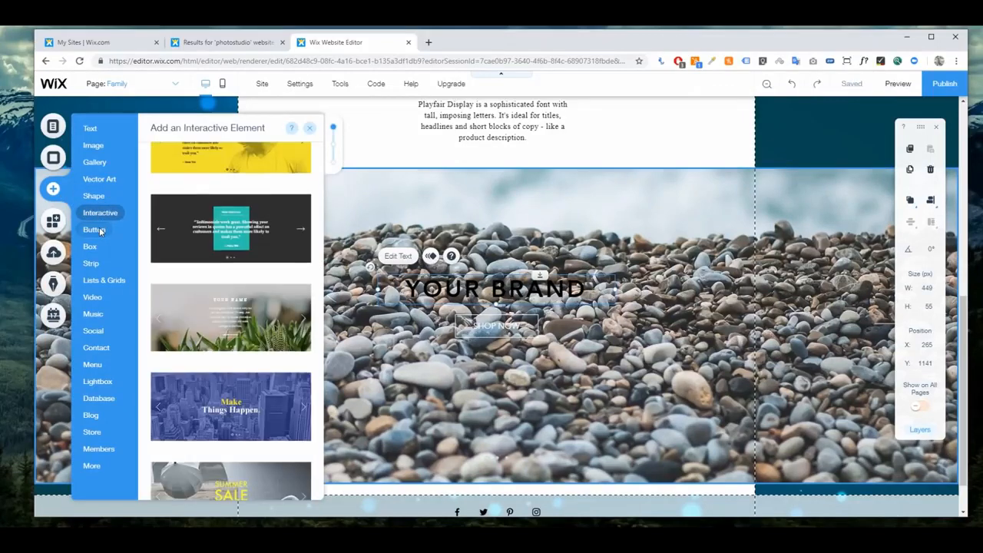
mouse_move(98, 250)
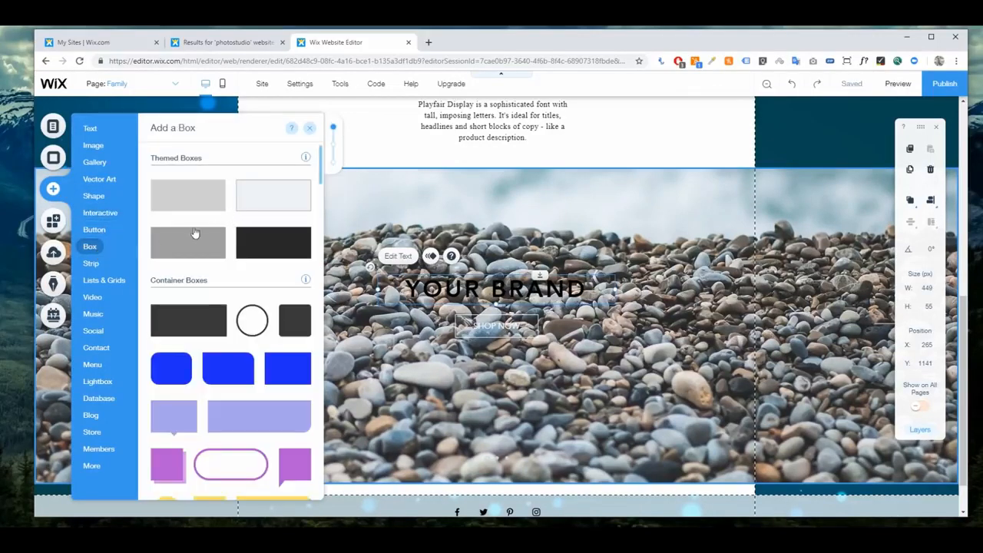
drag(184, 251, 465, 405)
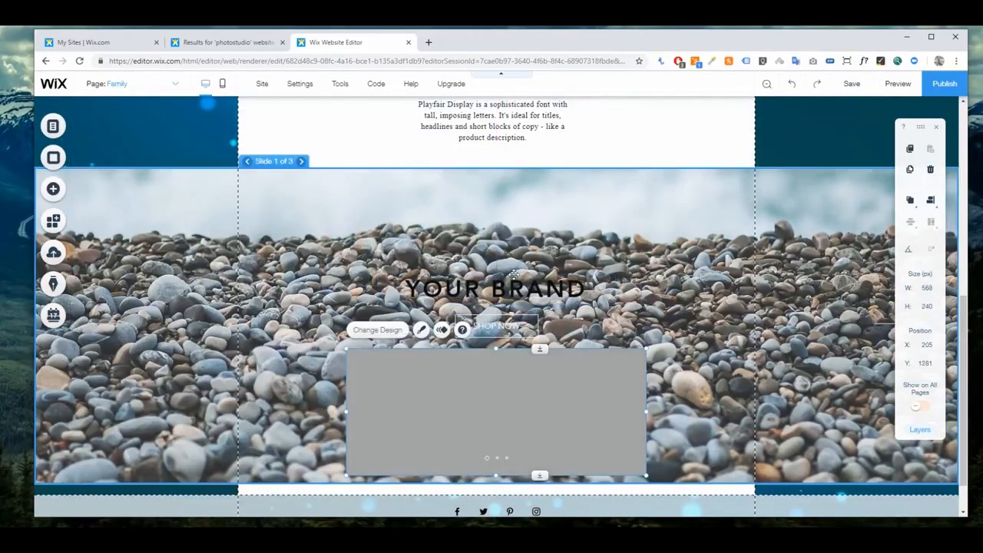
Place the "YOUR BRAND" heading inside the gray box and move the box with its heading to the slide's left half.
drag(511, 292, 509, 403)
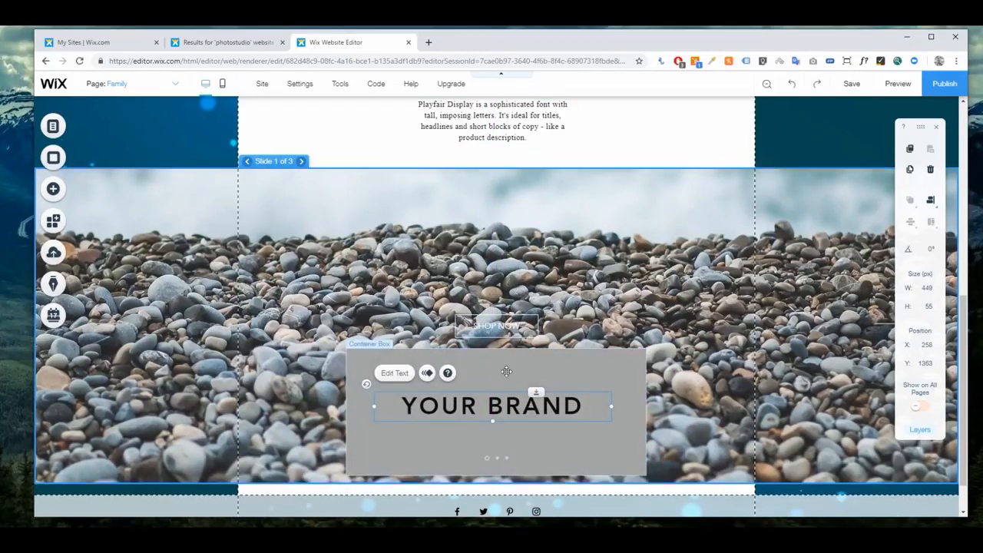
click(510, 368)
drag(532, 362, 365, 263)
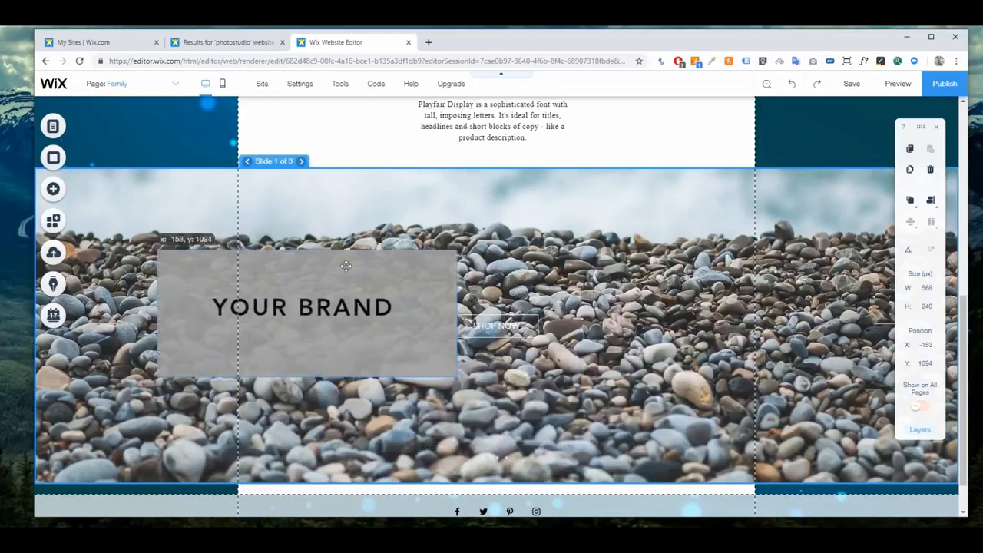
Reposition the gray container box and the YOUR BRAND title on the first slide, placing the title inside the box.
drag(316, 313, 453, 328)
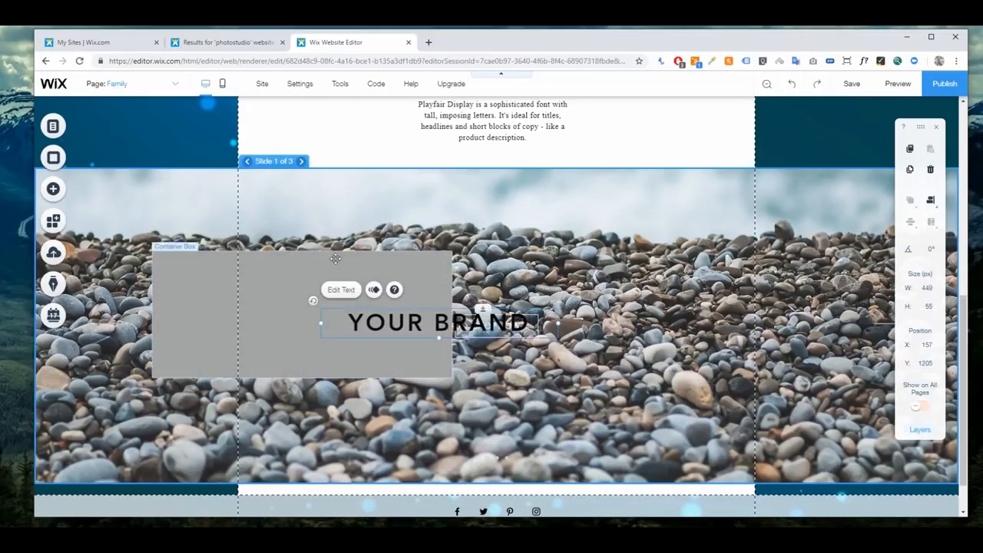
click(345, 272)
drag(345, 272, 307, 310)
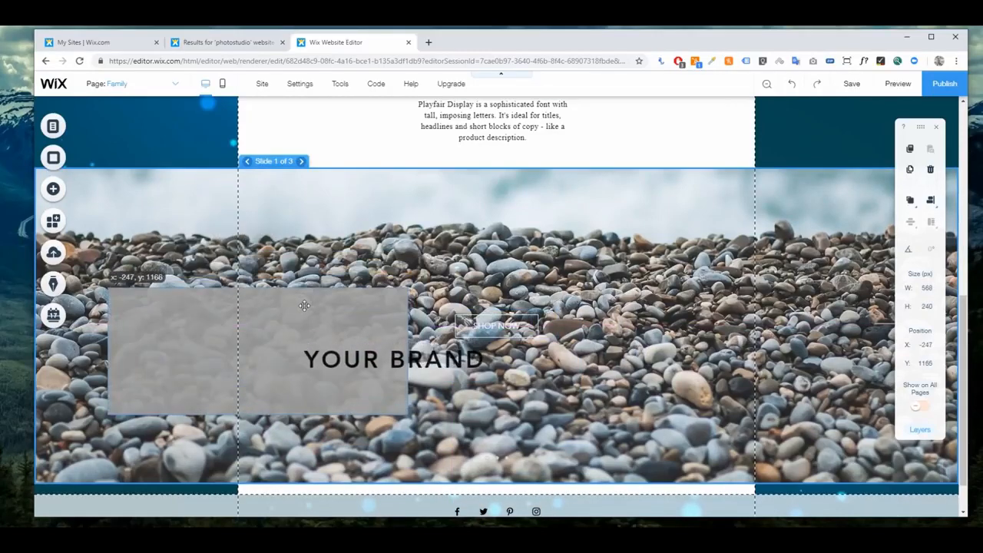
click(427, 363)
drag(447, 359, 585, 374)
drag(488, 366, 361, 364)
mouse_move(390, 307)
mouse_down()
mouse_move(469, 322)
mouse_move(389, 303)
mouse_up()
click(423, 367)
drag(423, 367, 289, 345)
Place the SHOP NOW button inside the gray box below the title and move the box with its contents to the slide's center.
click(480, 327)
drag(481, 327, 265, 367)
drag(341, 311, 569, 265)
click(479, 298)
mouse_move(479, 298)
mouse_down()
mouse_move(479, 280)
mouse_move(477, 290)
mouse_up()
Lower the gray container box's background fill opacity to about 87%.
click(539, 258)
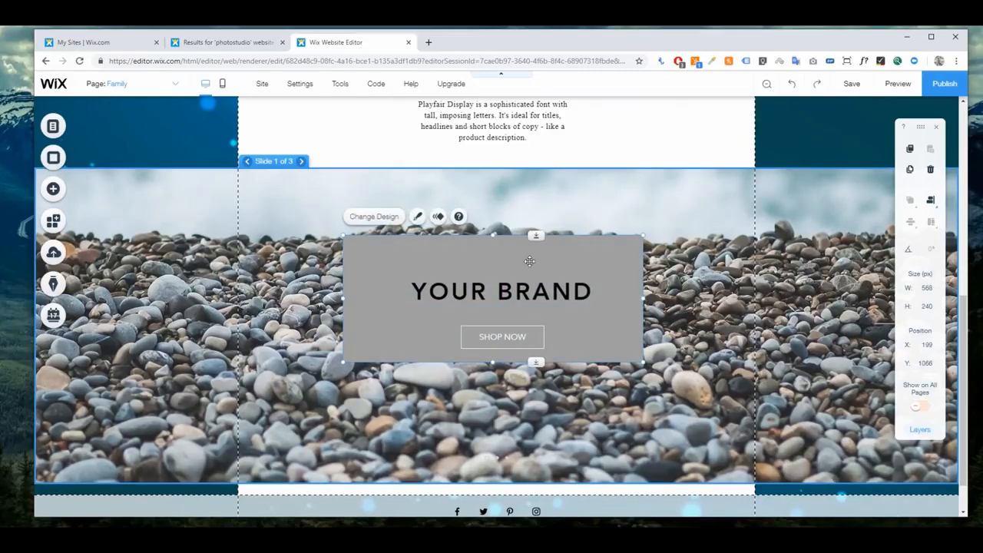
click(418, 217)
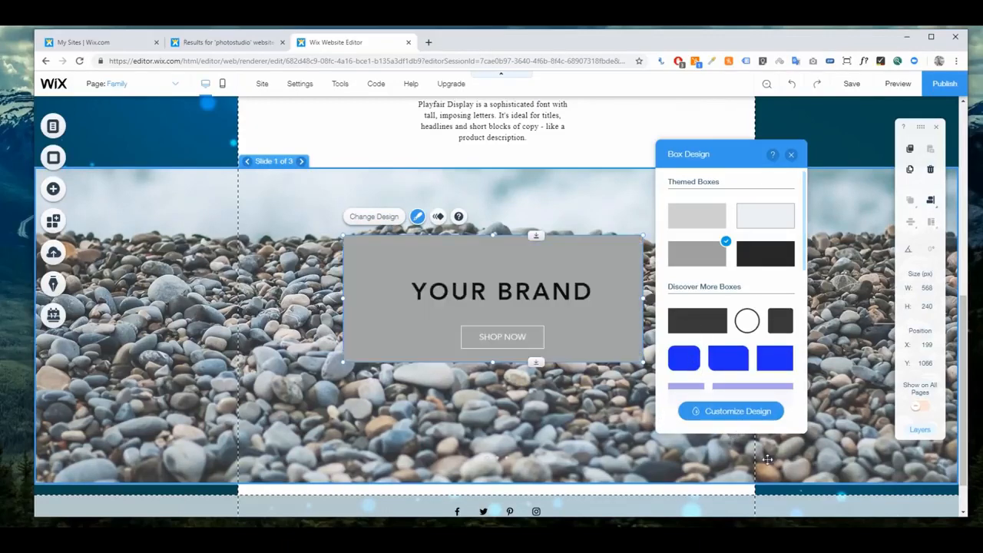
click(737, 412)
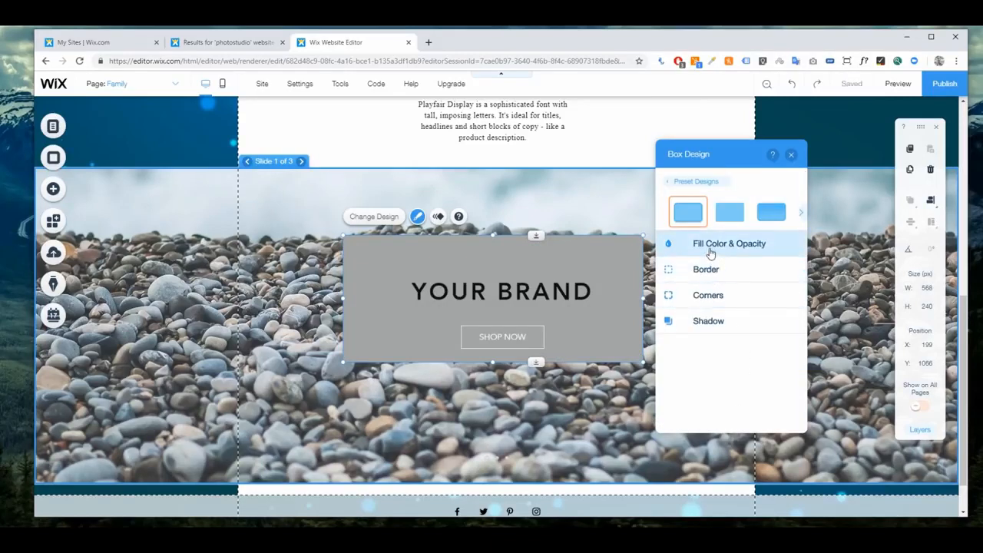
click(710, 249)
drag(736, 285, 726, 285)
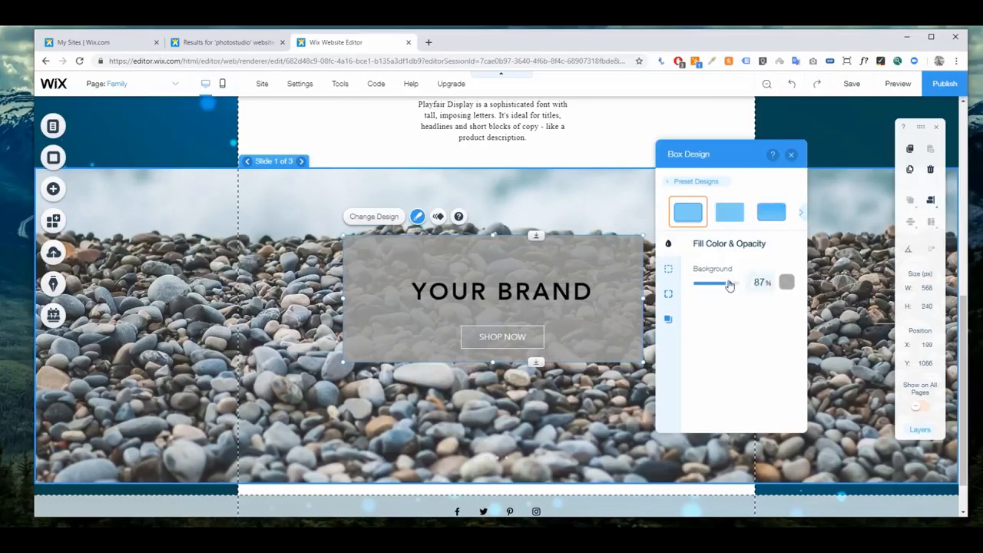
drag(728, 285, 729, 282)
click(791, 157)
Replace the YOUR BRAND title text with "Photostudio".
click(501, 291)
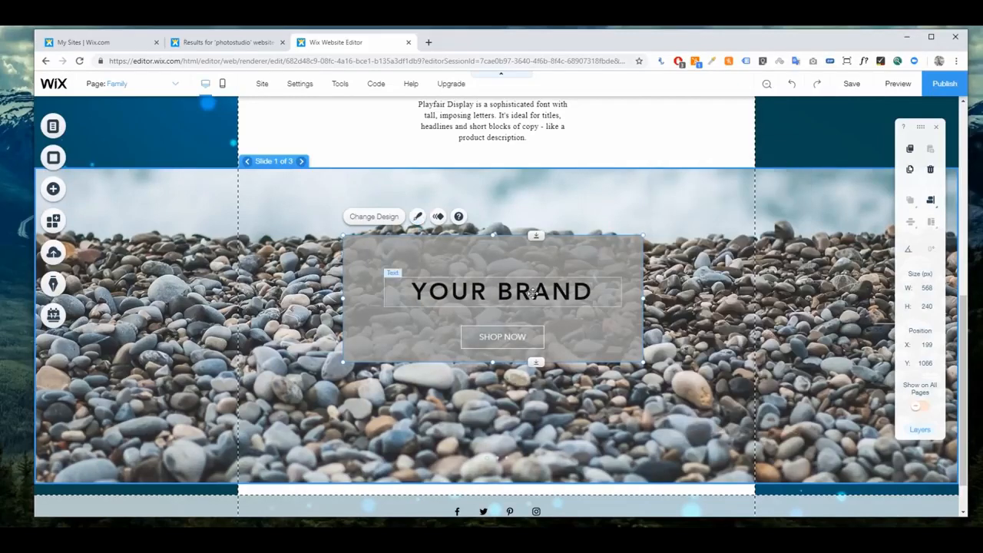
double_click(501, 291)
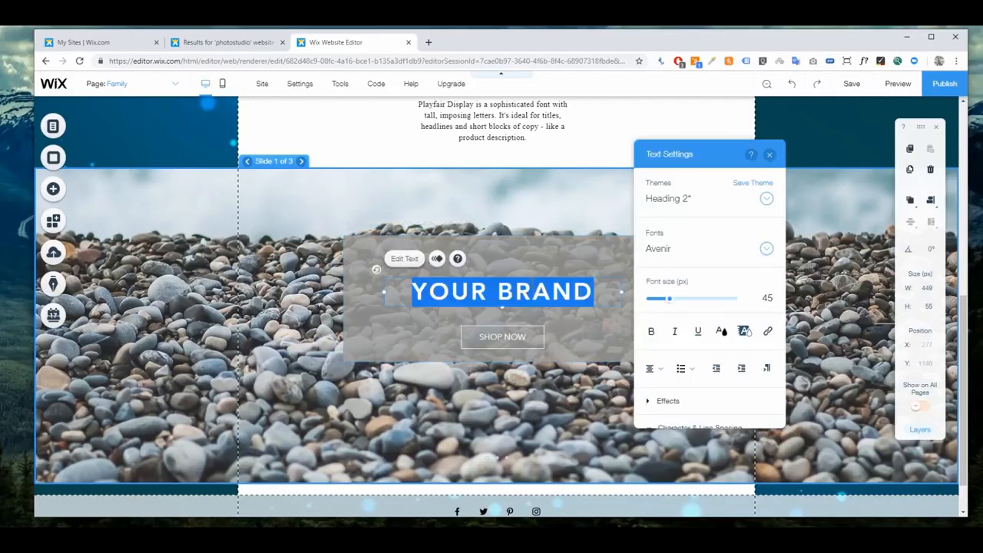
text(Pho)
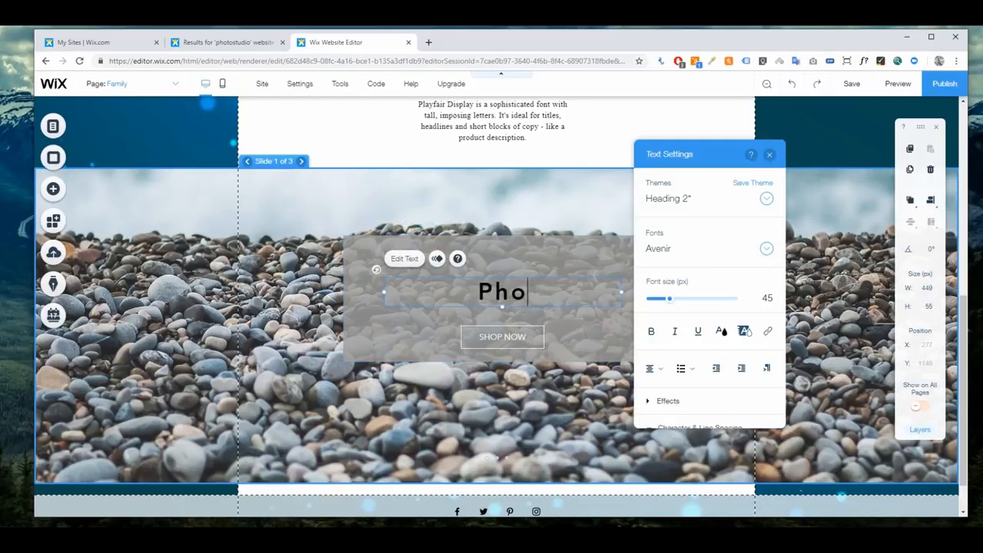
text(tostu)
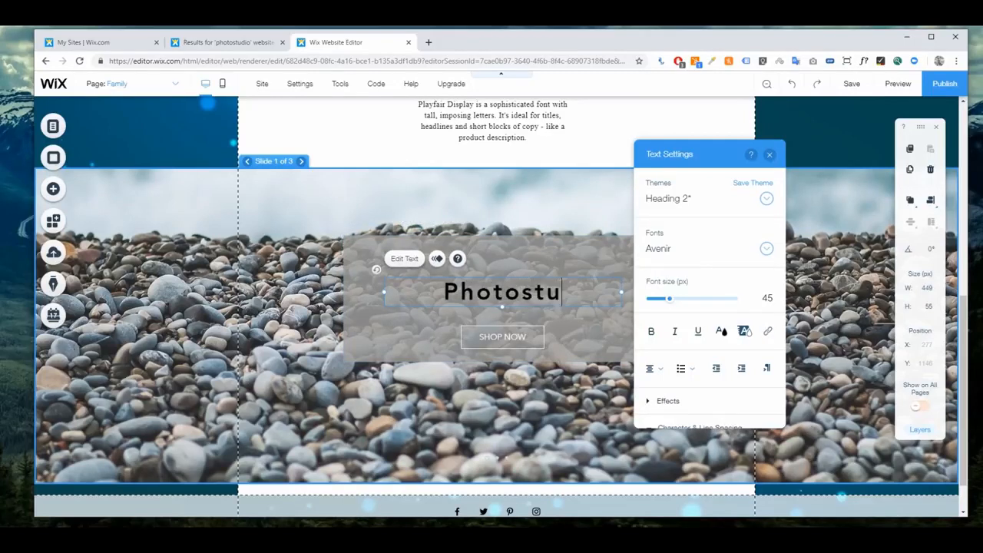
text(dio)
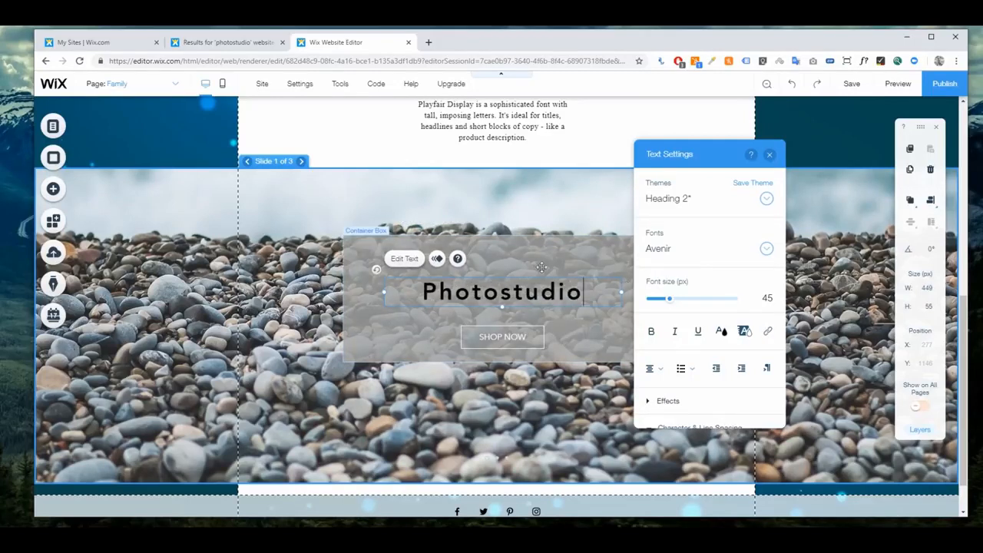
Change the text color of the whole Photostudio title, trying blue #3078BE and settling on dark gray.
key(shift+Left)
key(shift+Left)
key(shift+Left)
key(shift+Left)
key(shift+Left)
key(shift+Left)
key(shift+Left)
key(shift+Left)
key(shift+Left)
key(shift+Left)
key(shift+Left)
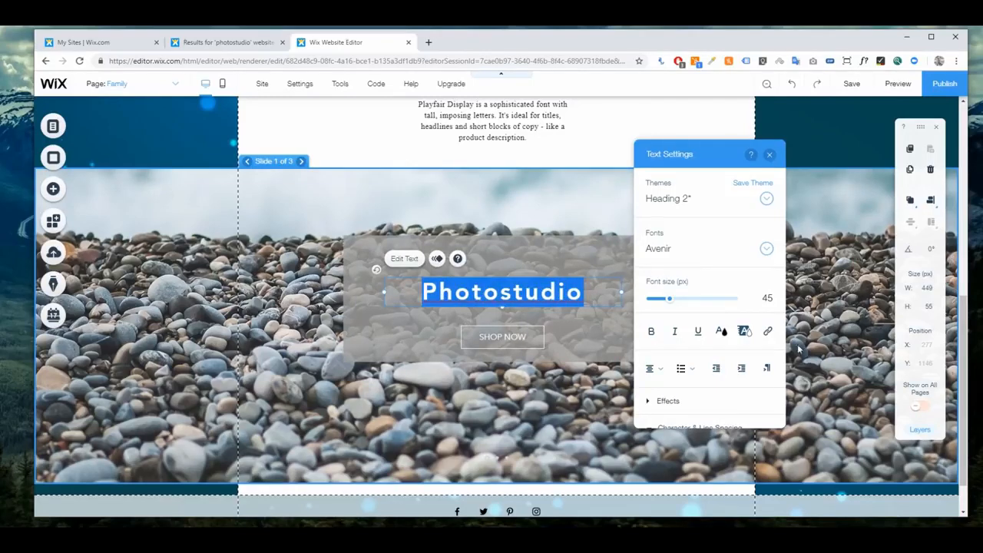
click(721, 330)
click(656, 341)
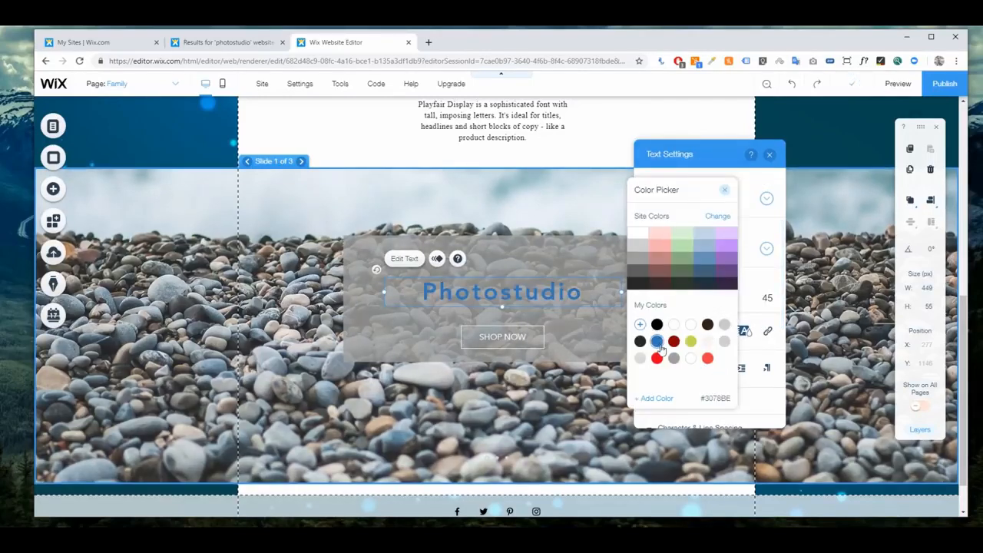
click(585, 292)
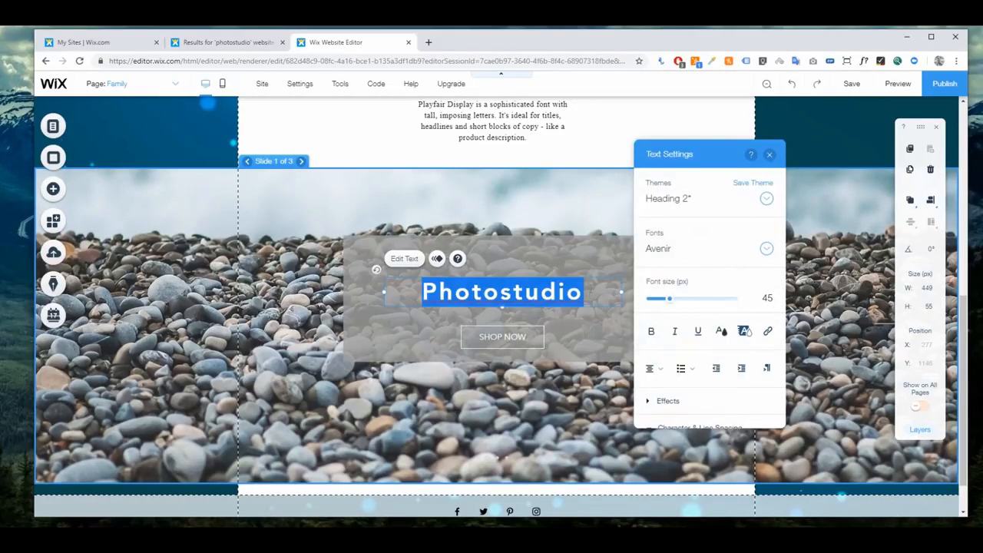
Set the Photostudio title's font to Times New Roman and finish editing the text.
click(671, 248)
scroll(715, 323, down, 10)
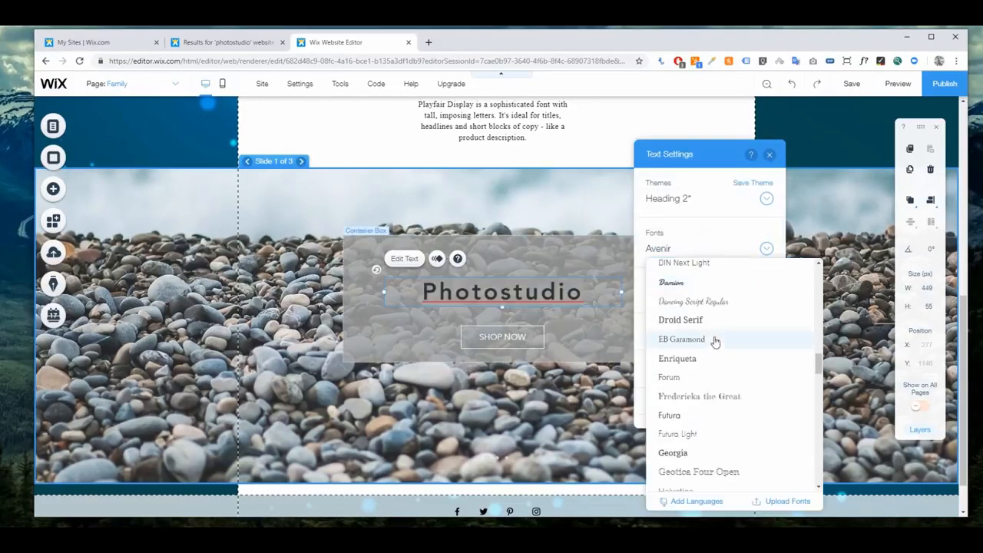
scroll(689, 372, down, 10)
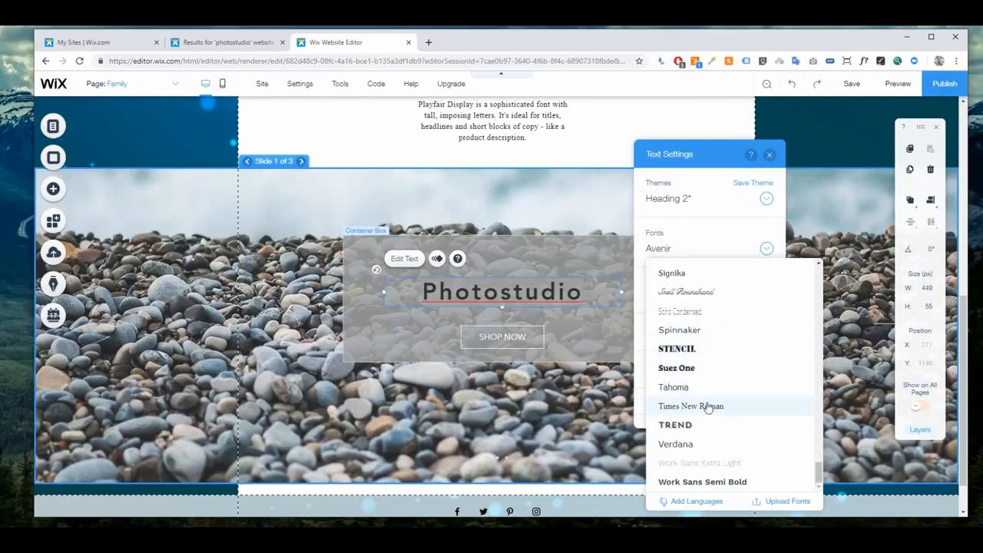
click(707, 405)
click(587, 323)
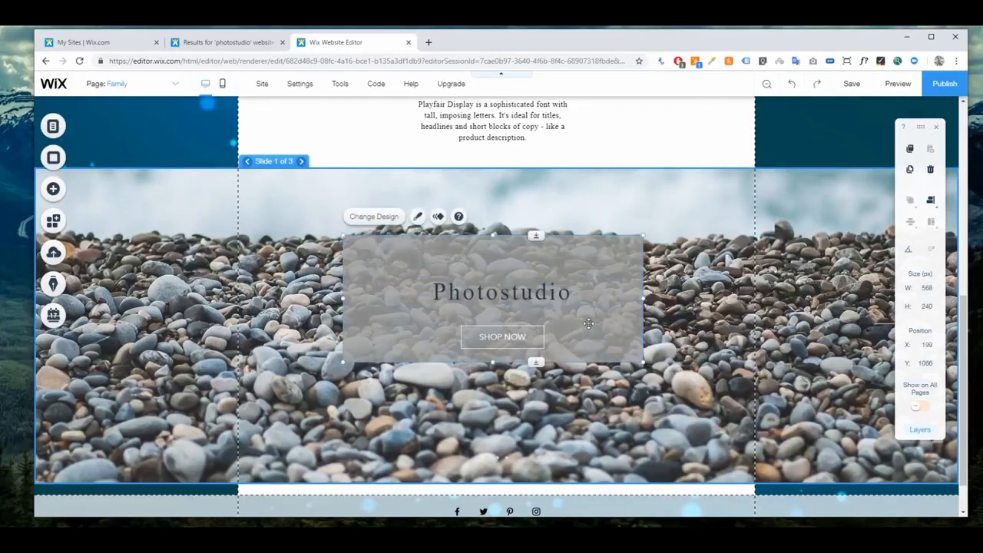
Move the SHOP NOW button to X 405, Y 1232 and set its regular background fill color to black #000000.
drag(518, 336, 509, 333)
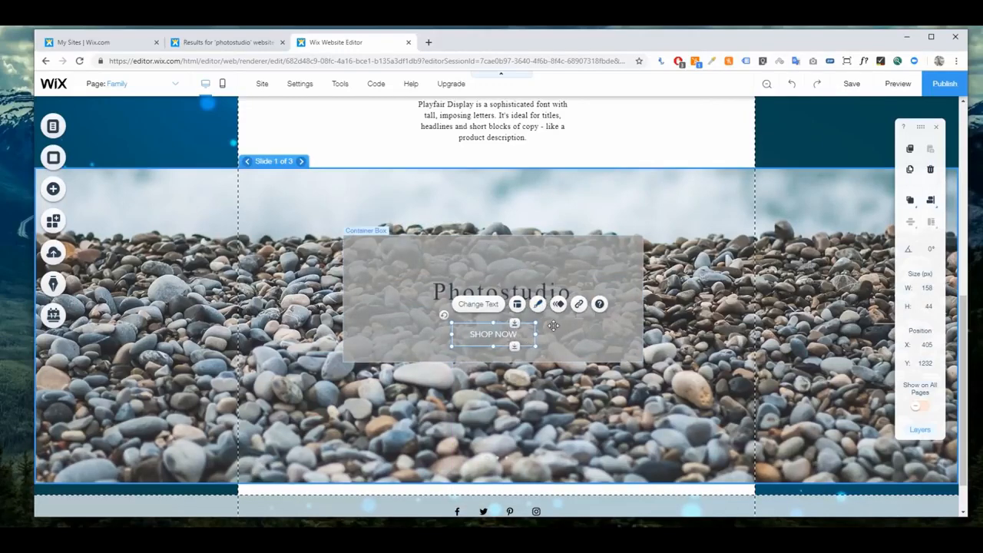
click(541, 304)
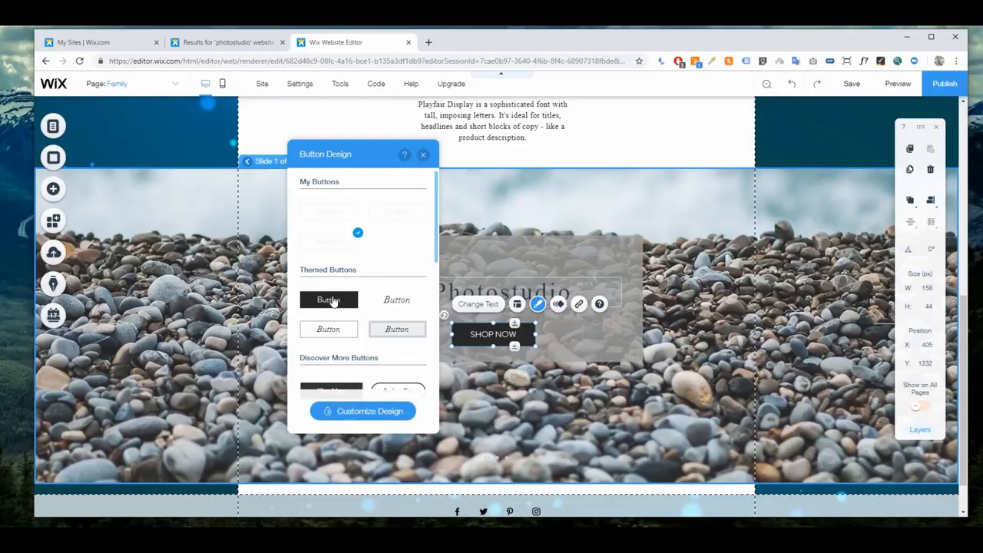
click(367, 408)
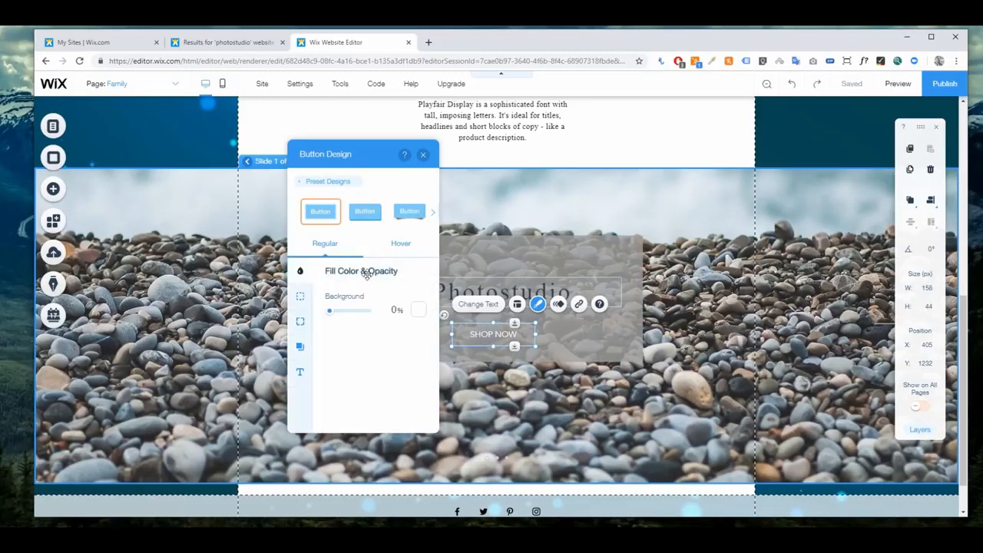
click(418, 308)
click(310, 324)
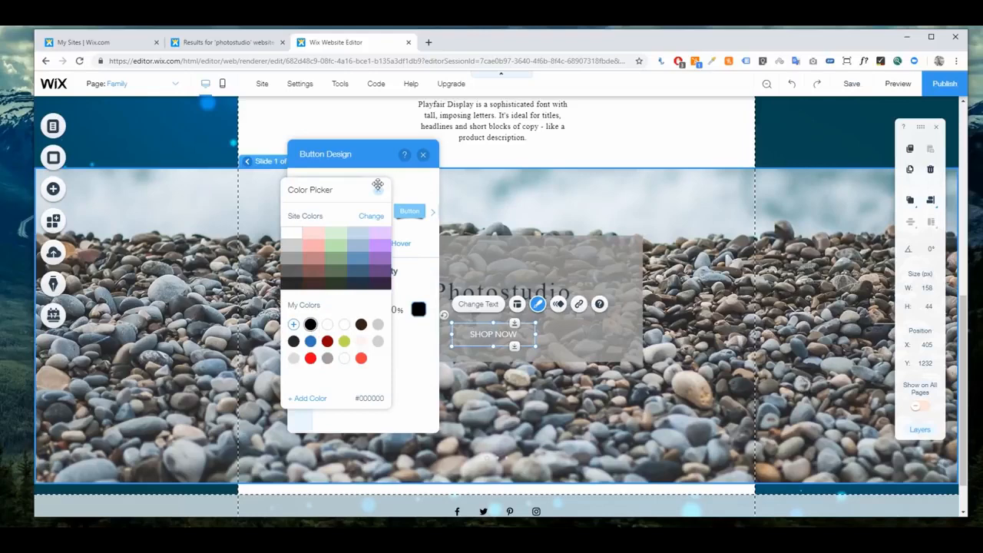
click(423, 154)
click(422, 154)
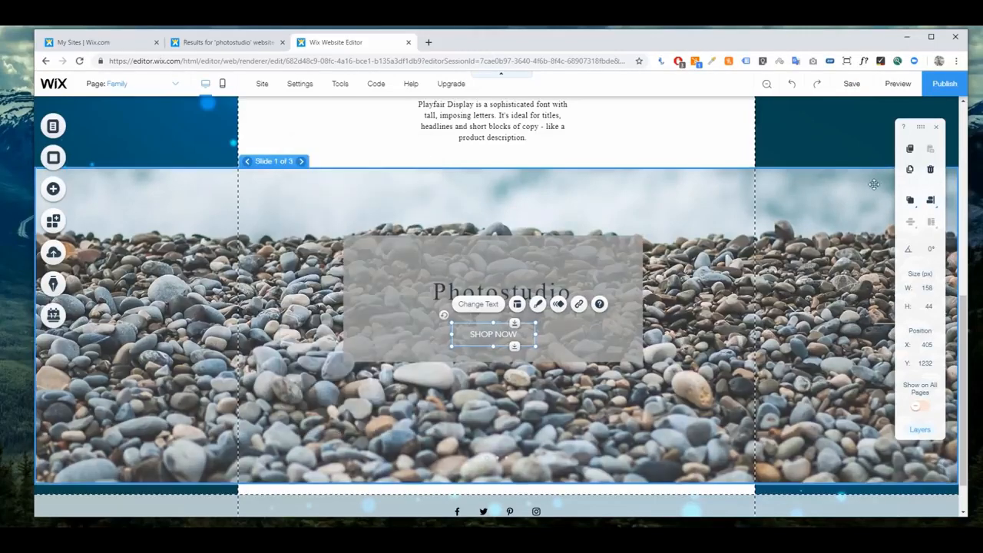
Save the site and dismiss the save dialog without publishing.
click(853, 86)
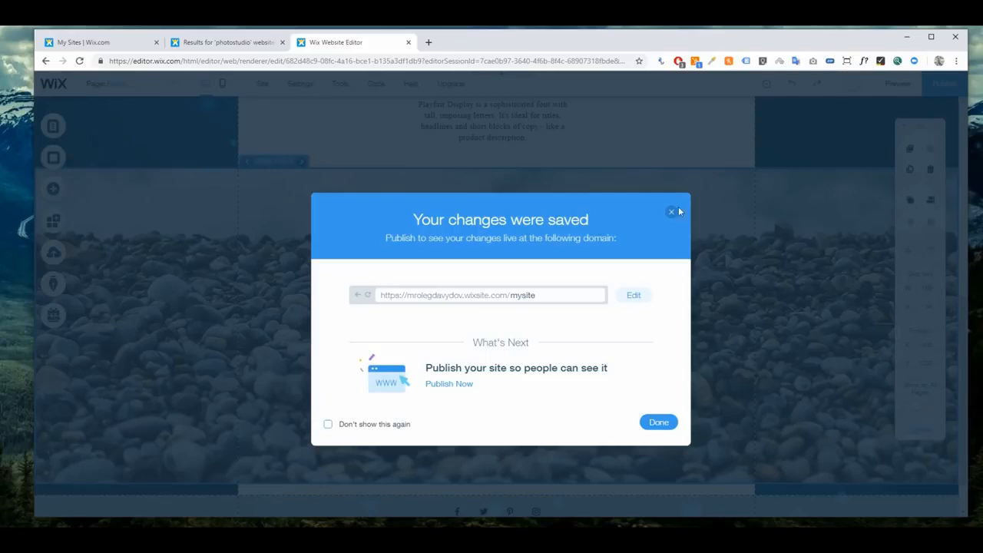
click(672, 211)
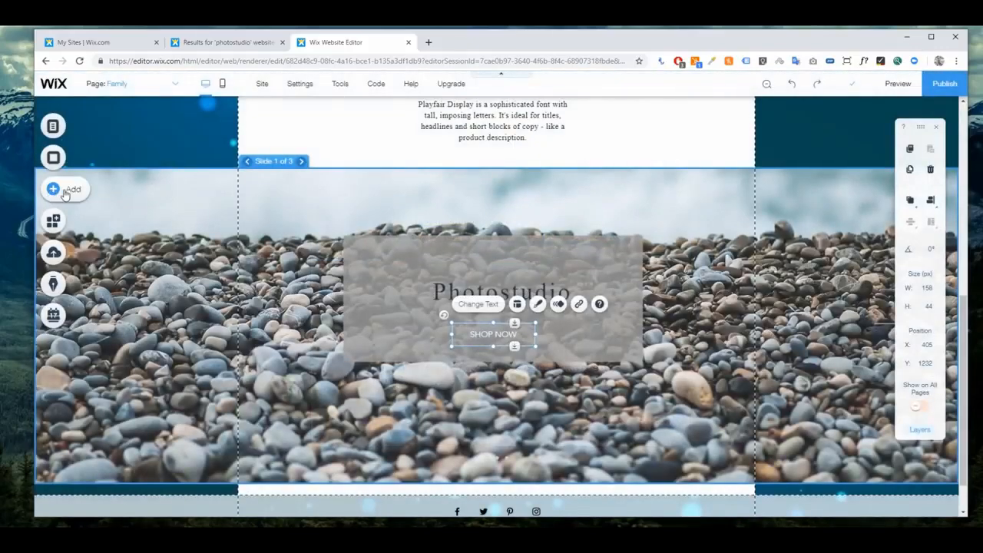
Add the four-column Services strip with Branding, Storytelling, Design and Consulting directly below the pebble-beach slideshow.
click(65, 190)
mouse_move(91, 264)
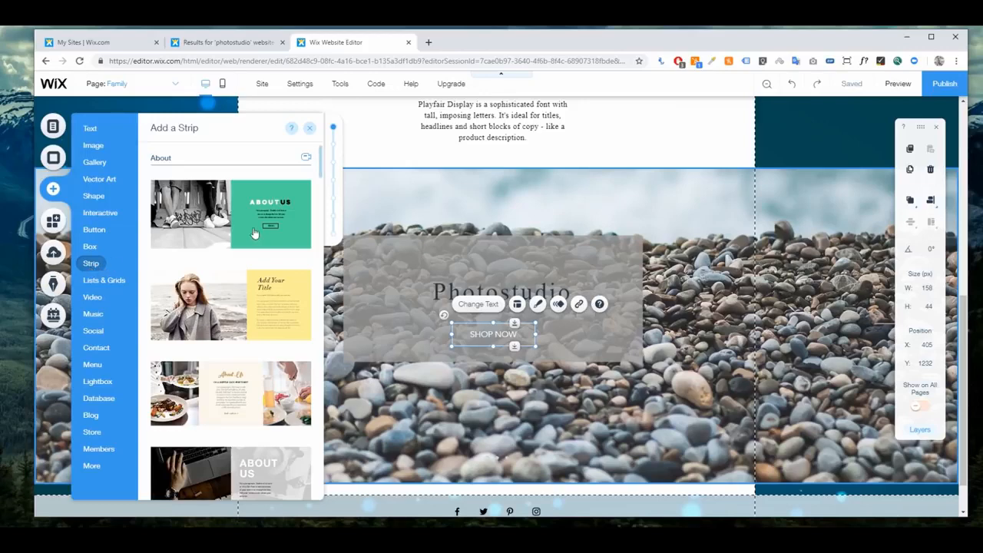
scroll(579, 377, down, 1)
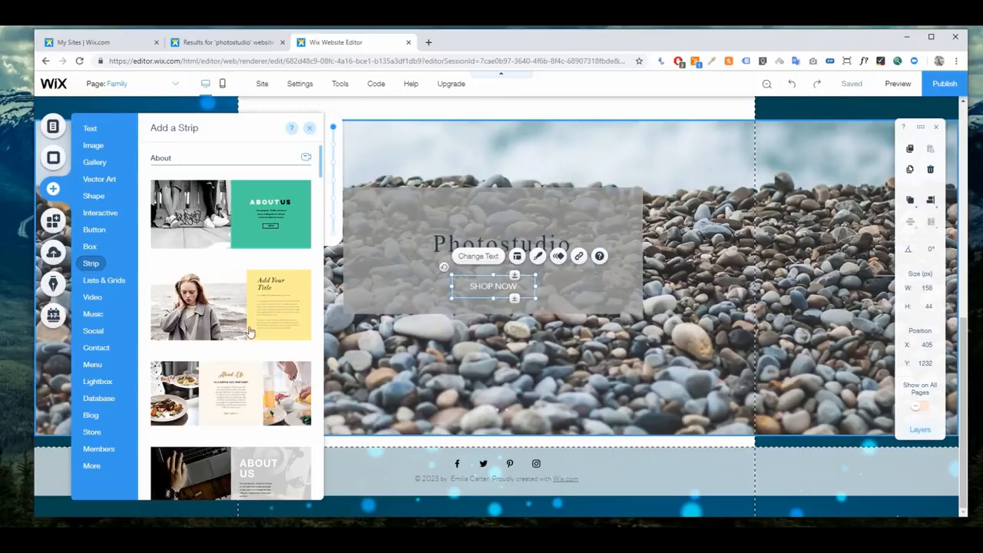
scroll(240, 396, down, 6)
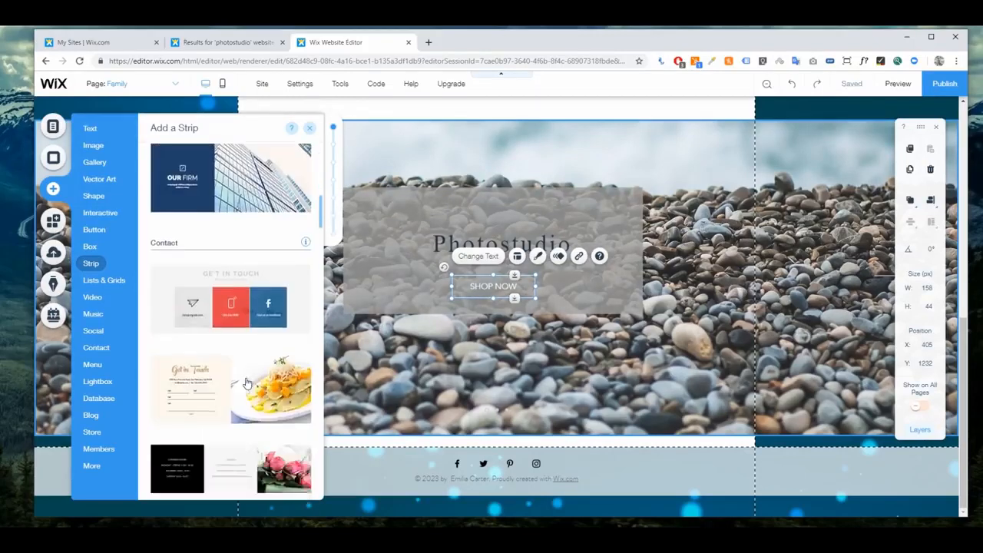
scroll(274, 363, down, 5)
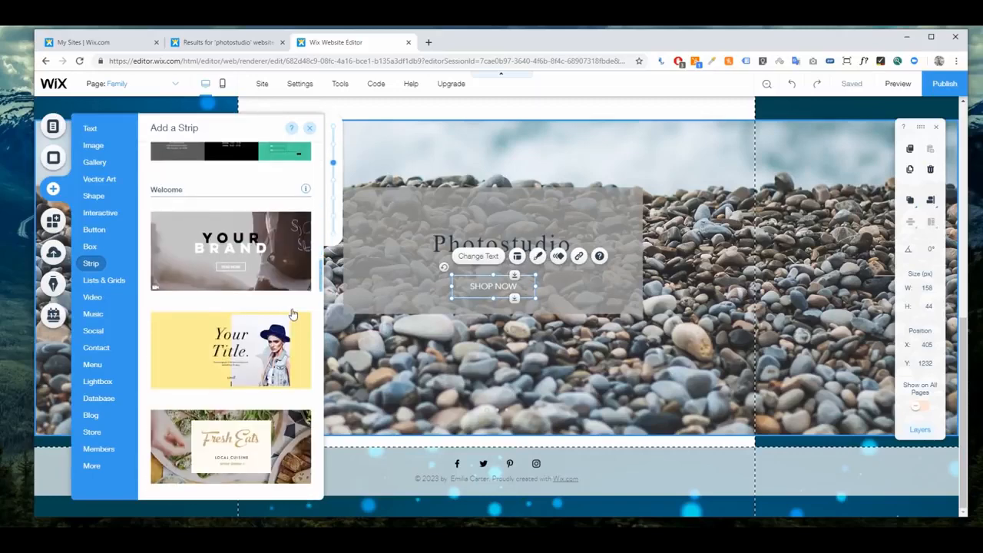
scroll(299, 309, down, 8)
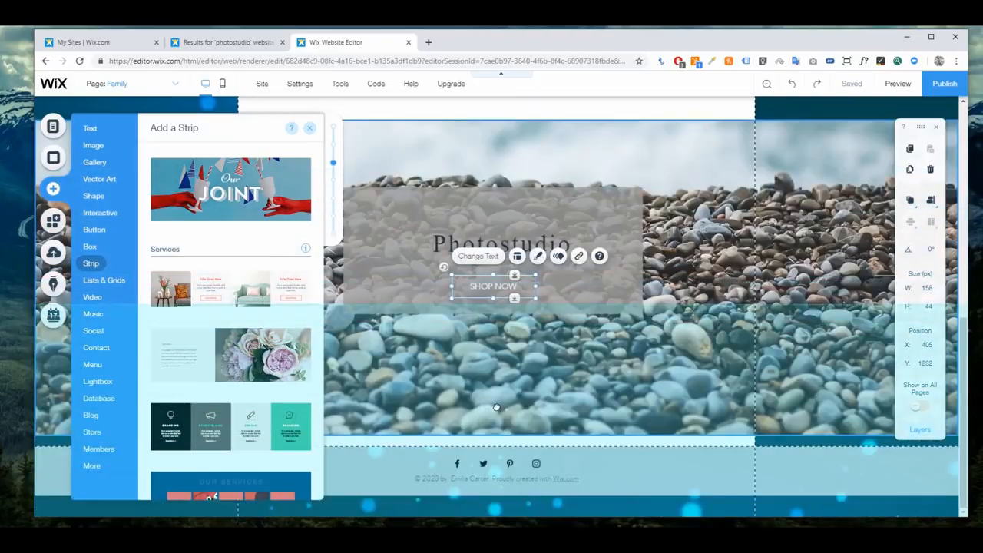
drag(496, 407, 496, 407)
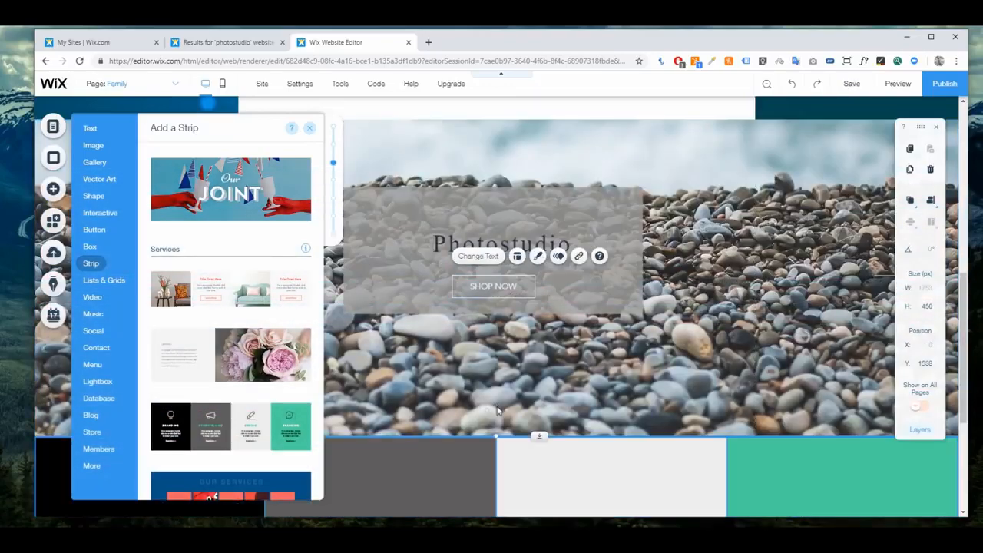
Move the Services strip down to Y 1600, leaving a gap between it and the slideshow.
scroll(492, 344, up, 1)
scroll(492, 344, down, 4)
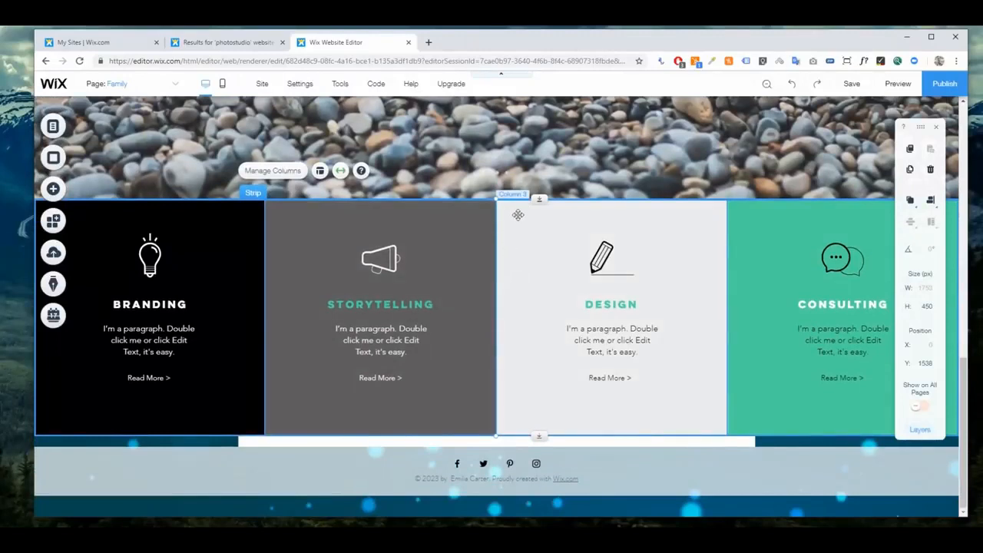
drag(518, 215, 517, 247)
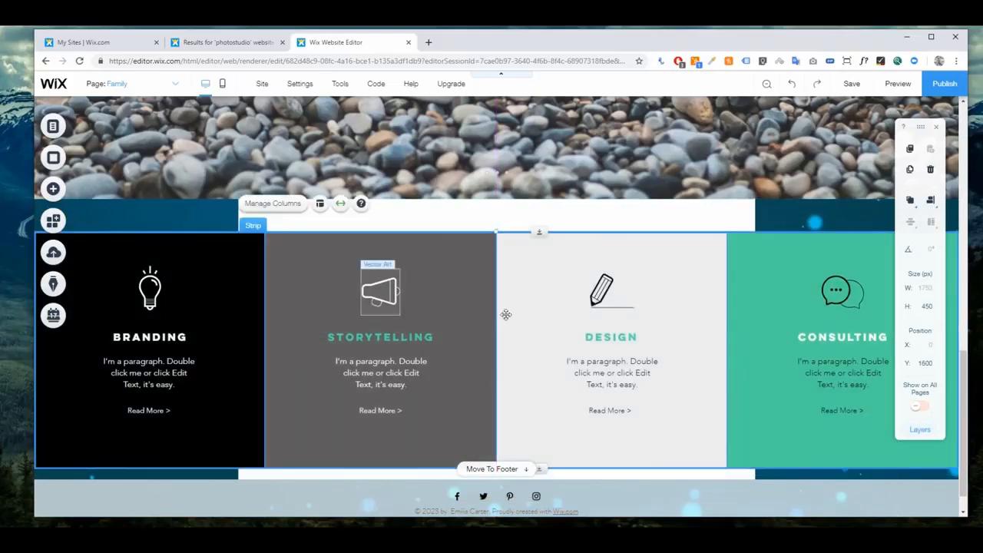
scroll(611, 241, up, 10)
scroll(469, 255, down, 10)
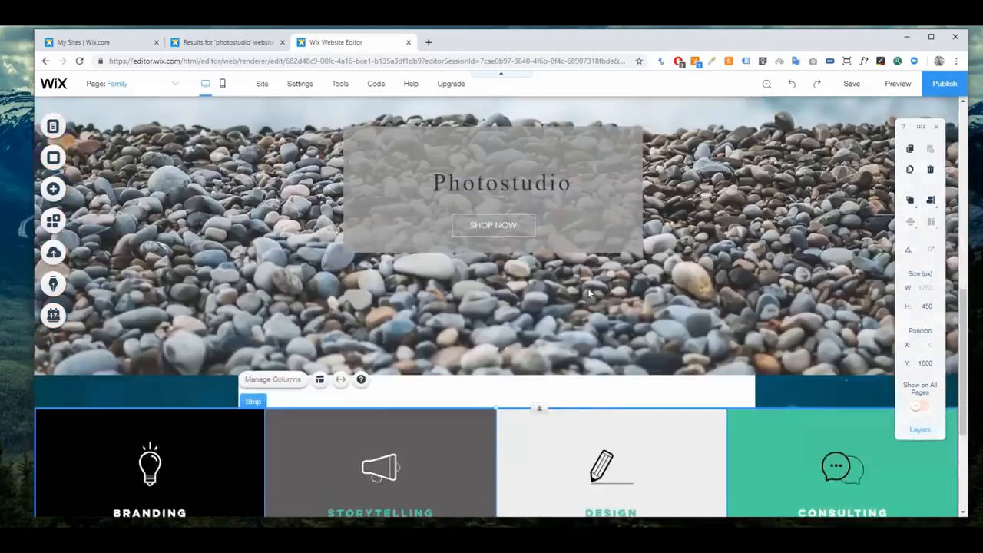
click(150, 253)
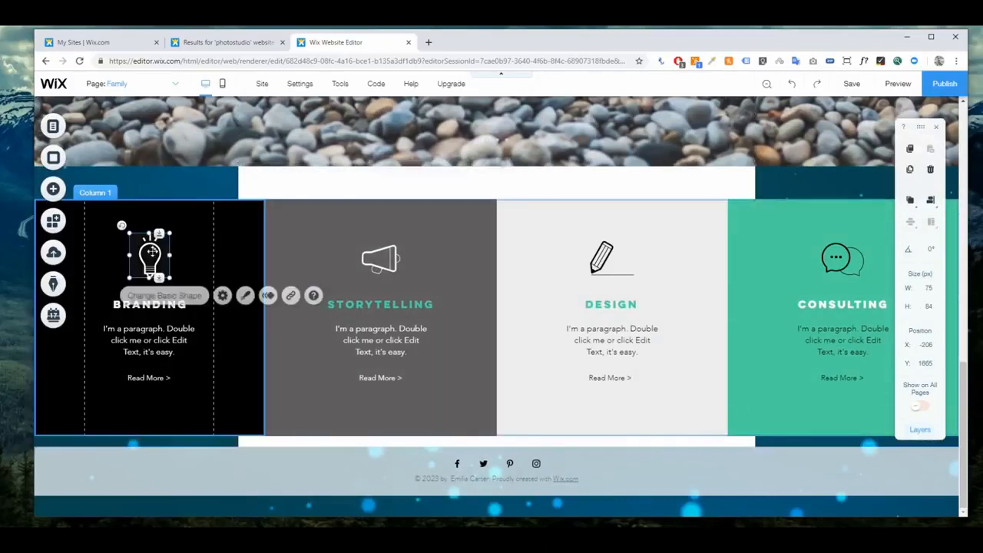
click(53, 189)
click(102, 179)
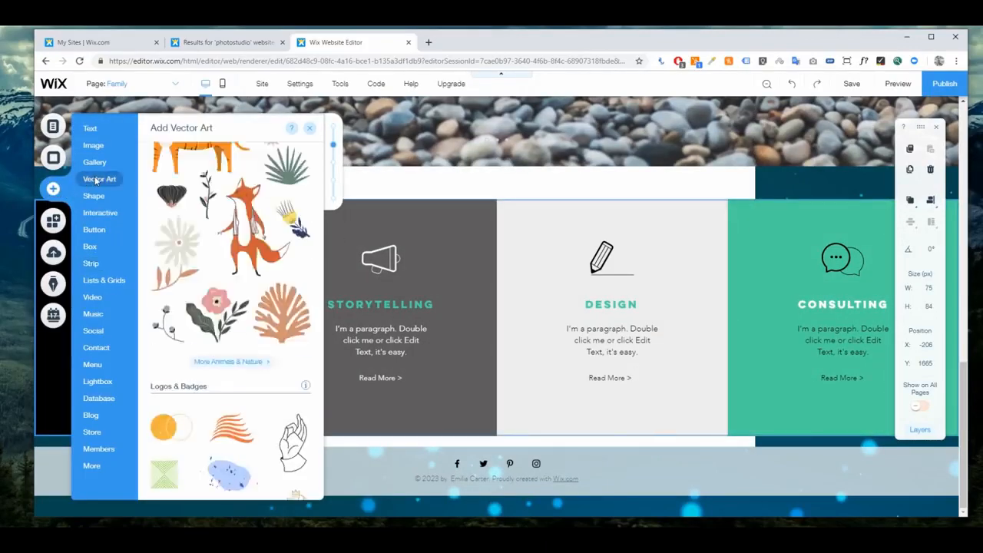
click(212, 159)
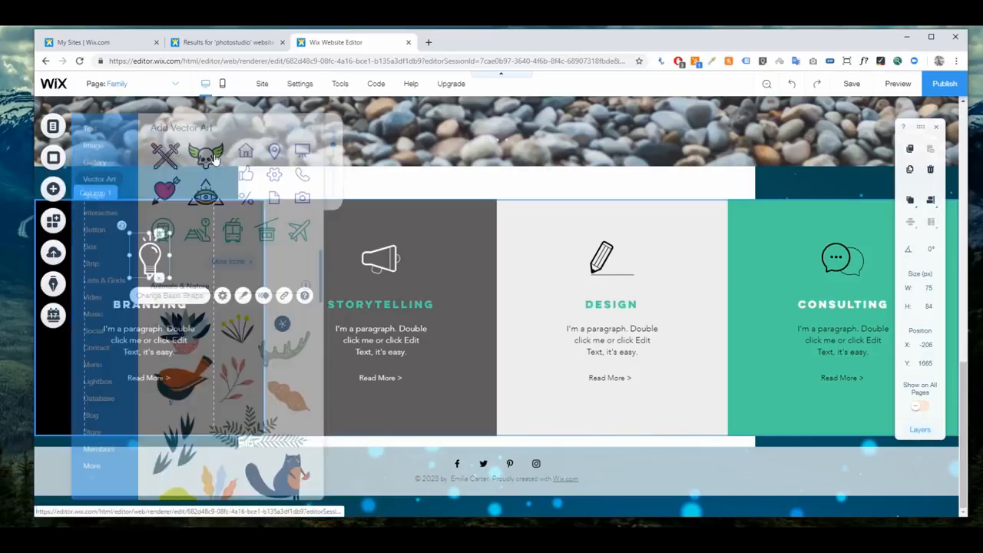
key(Delete)
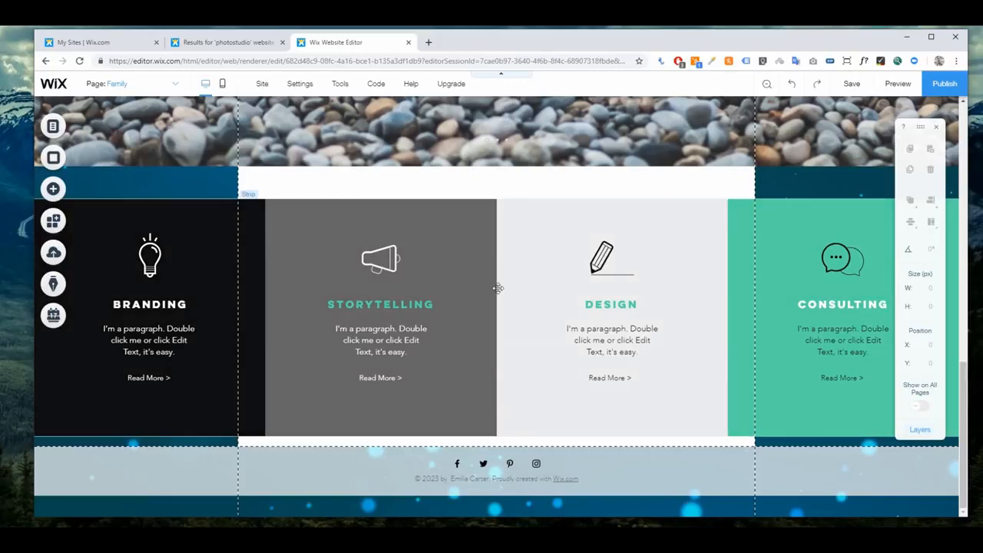
click(216, 226)
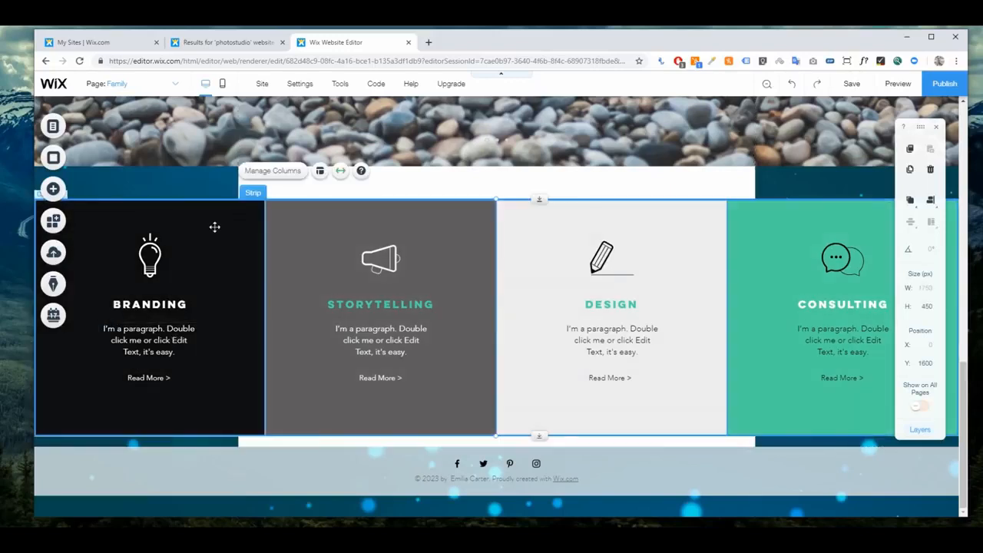
click(446, 187)
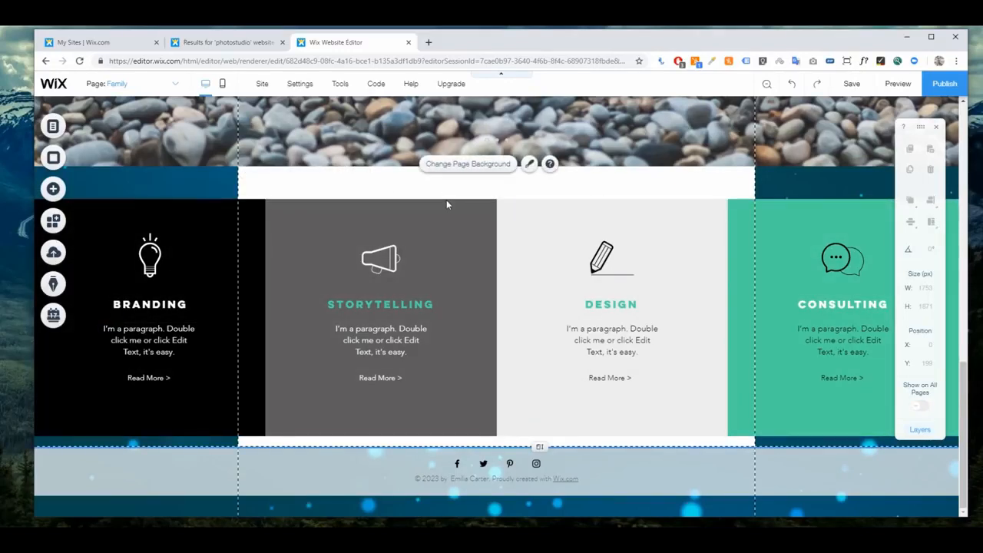
Manage the Services strip's columns and move the green Consulting column from fourth to second position.
click(445, 210)
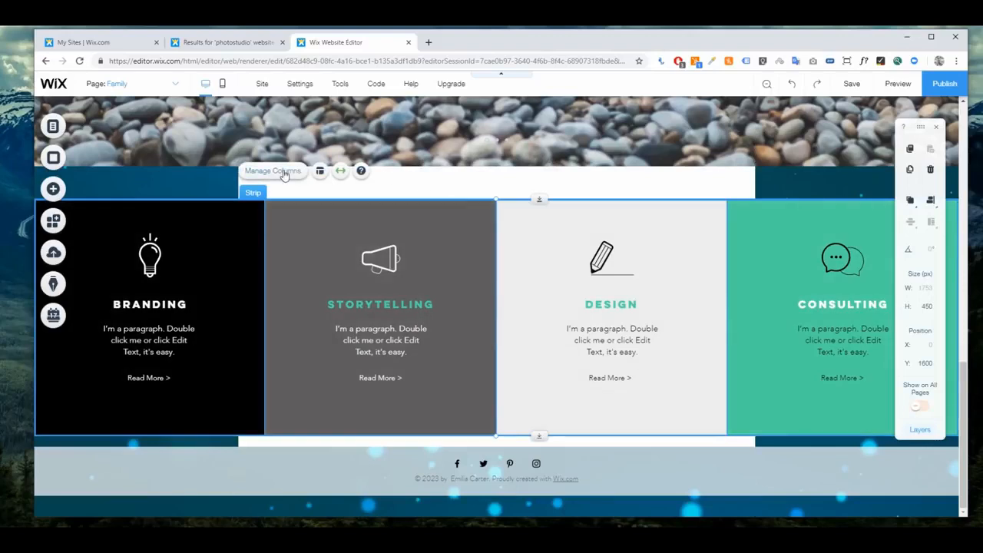
click(283, 174)
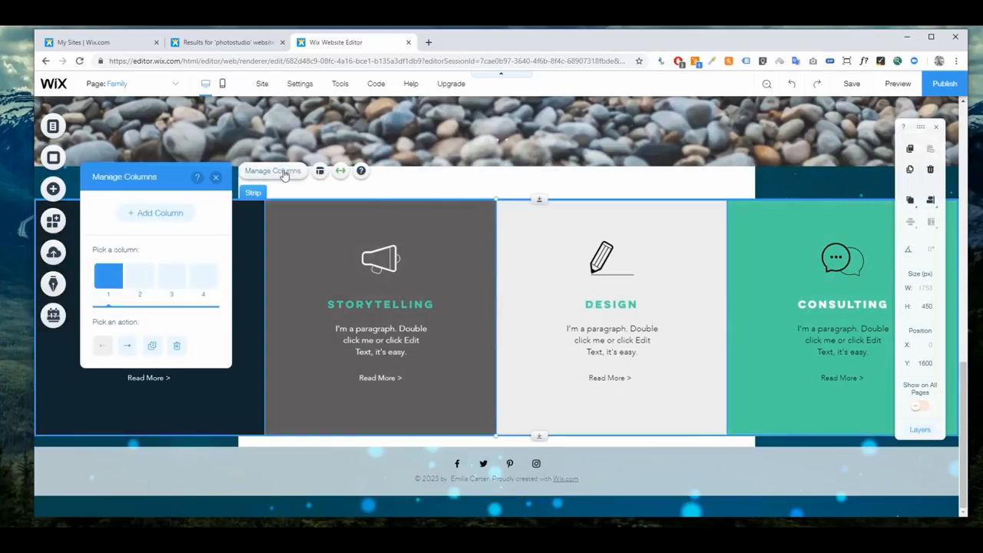
click(145, 274)
click(172, 274)
click(201, 274)
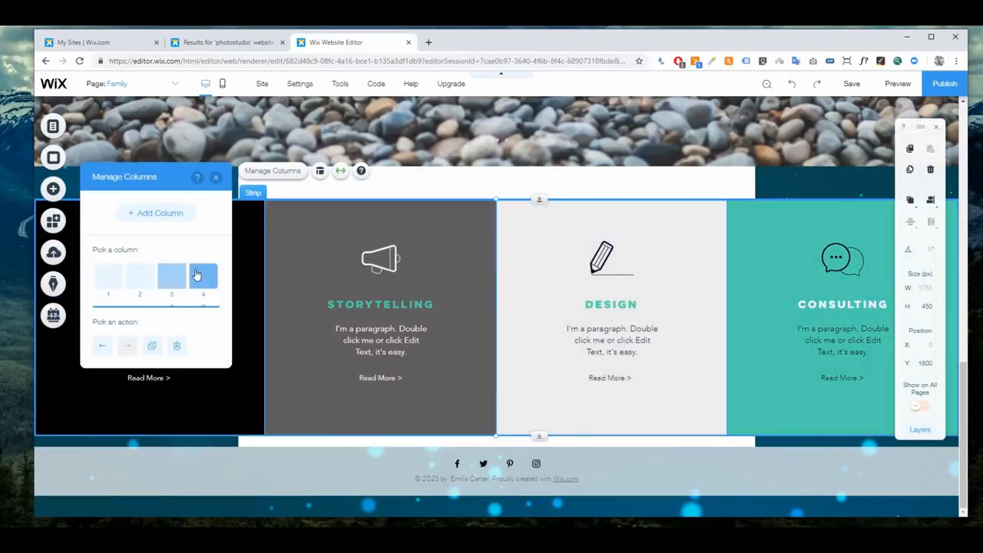
click(104, 346)
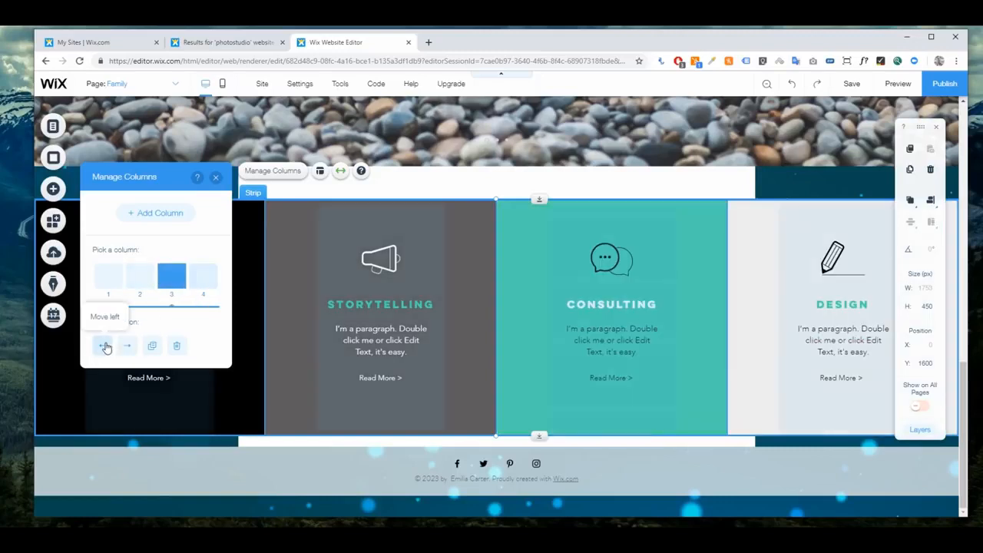
click(103, 345)
click(105, 346)
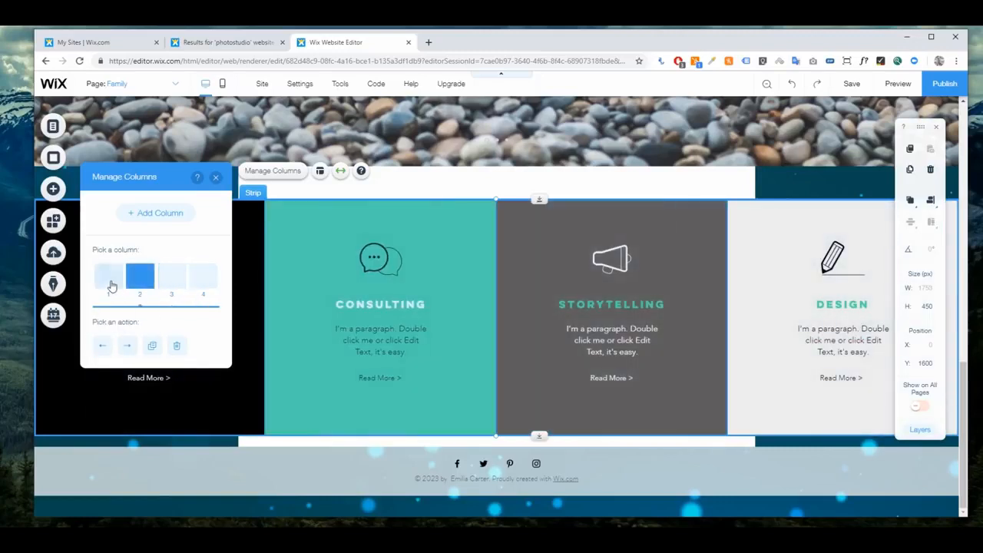
Move the black Branding column from first to third position and close the column management dialog.
click(127, 346)
click(127, 346)
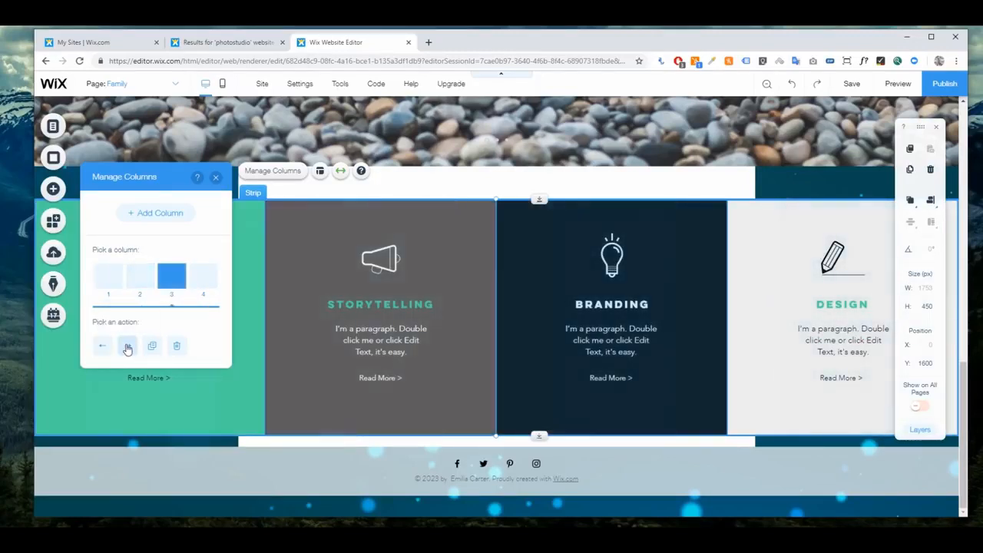
click(215, 177)
click(230, 246)
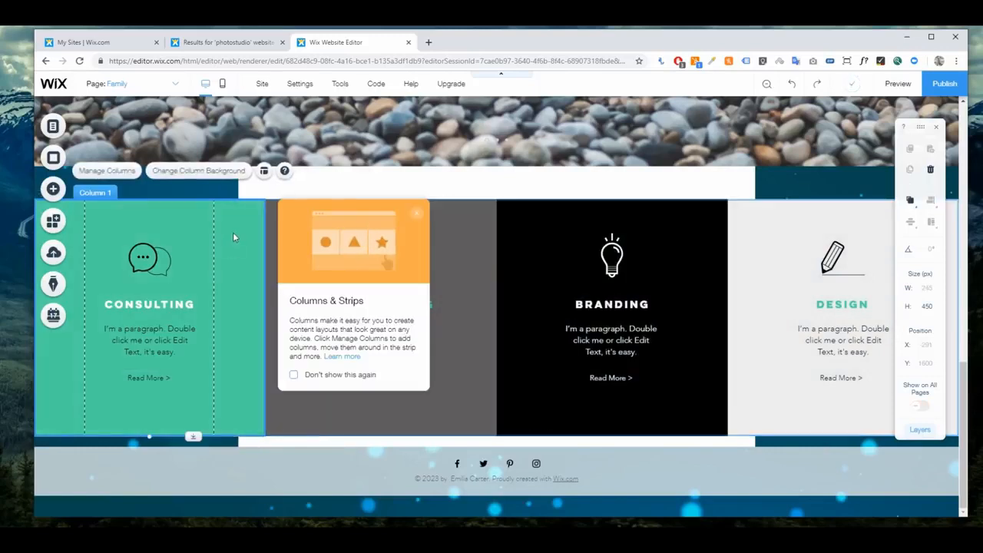
click(434, 171)
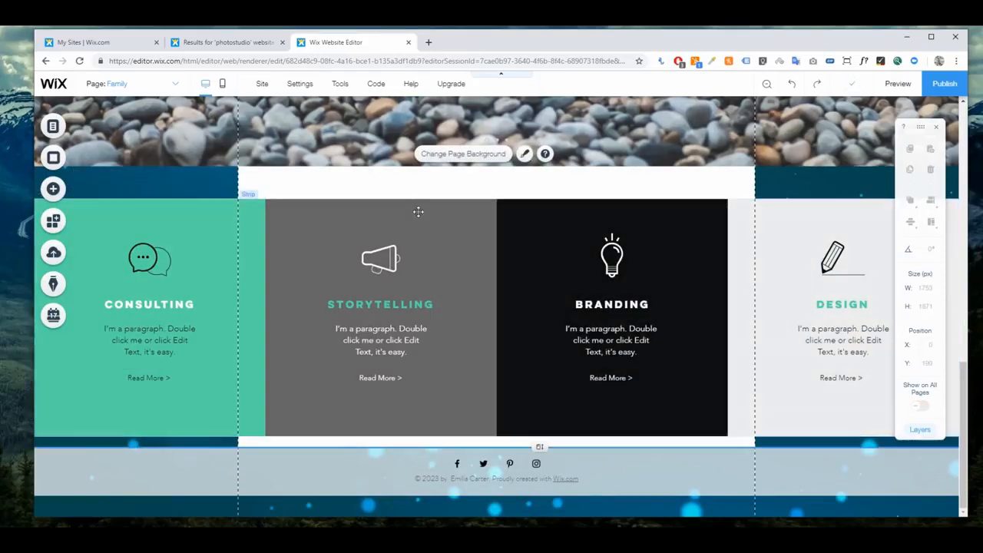
click(417, 214)
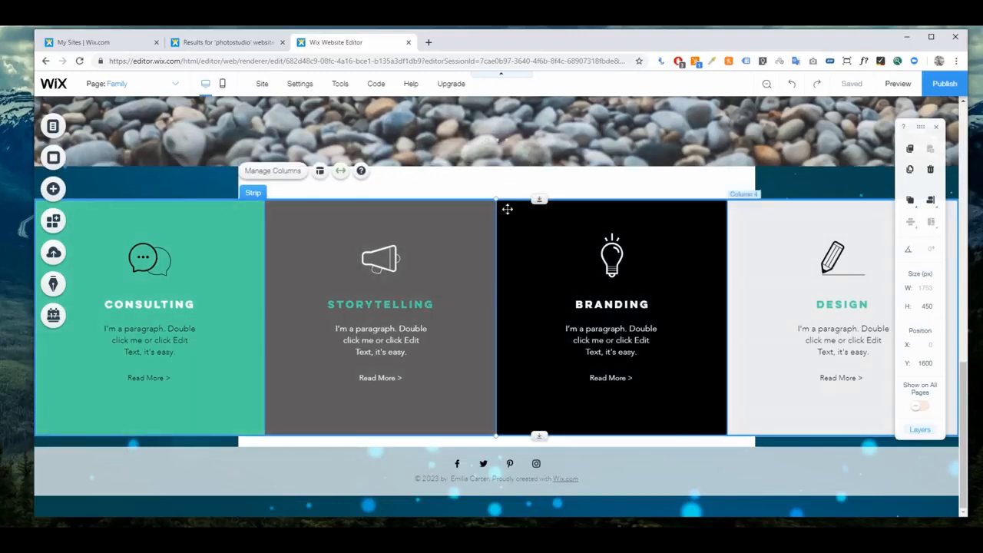
Change the Consulting column's background color to the dark blue #43617C.
click(186, 221)
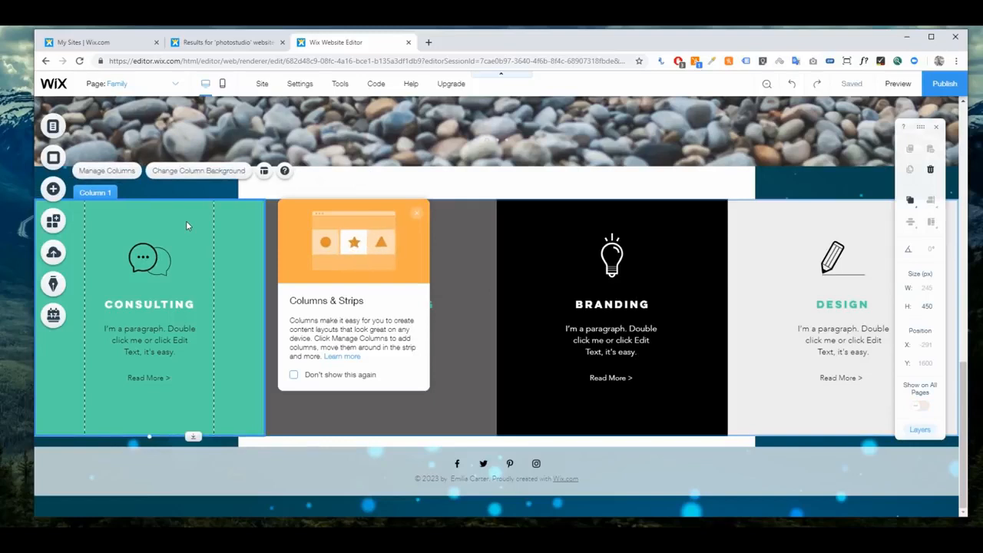
click(184, 171)
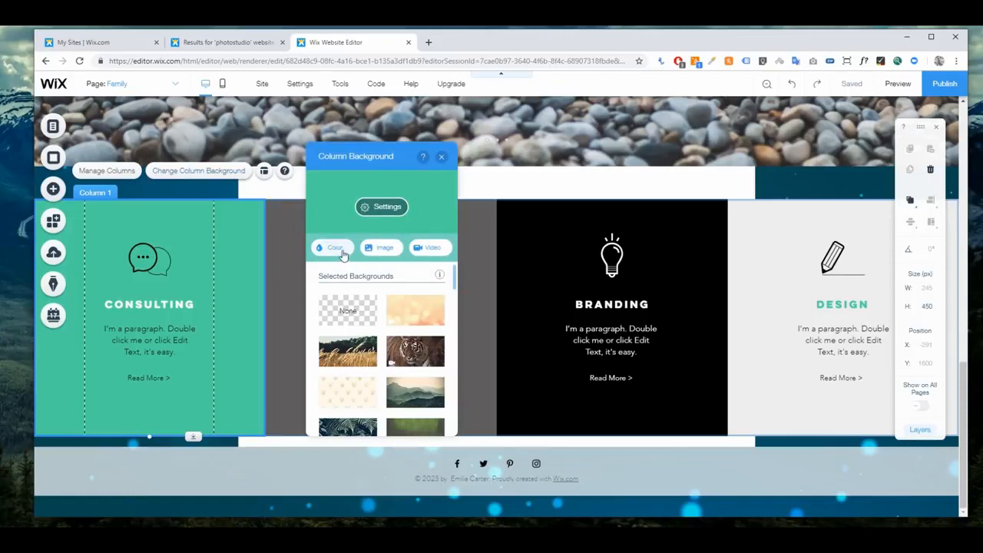
click(332, 247)
click(419, 350)
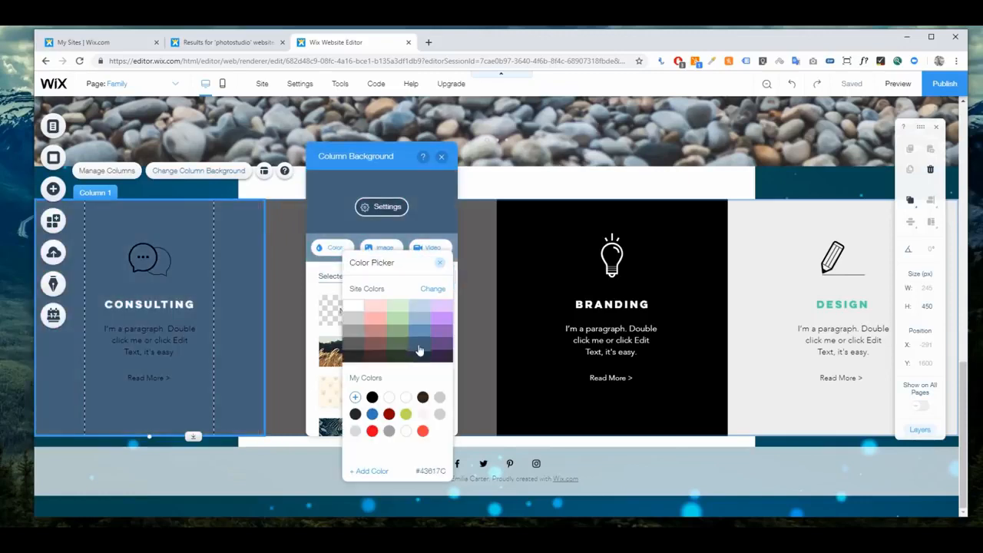
click(419, 348)
click(440, 158)
click(440, 157)
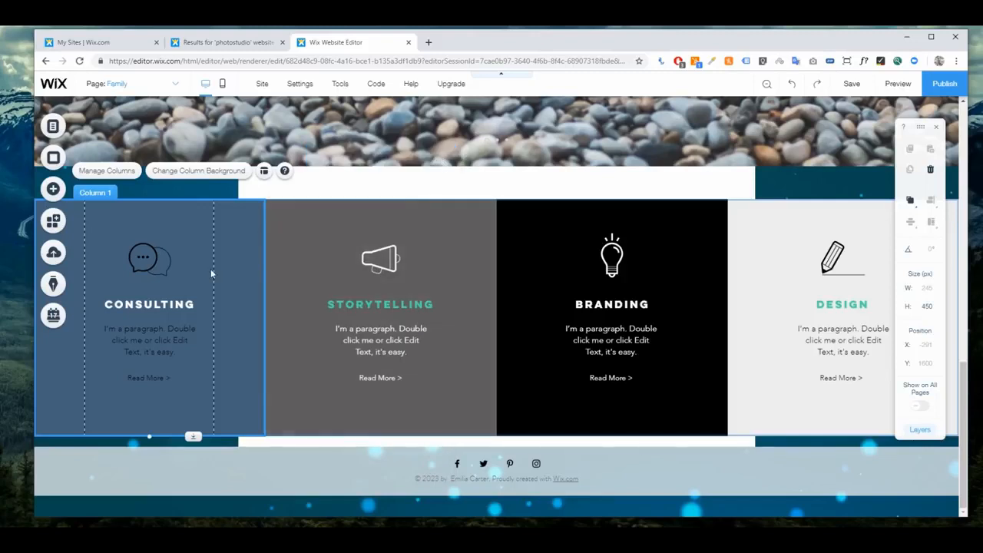
Change the color of the speech-bubble icon in the Consulting column to white.
click(154, 258)
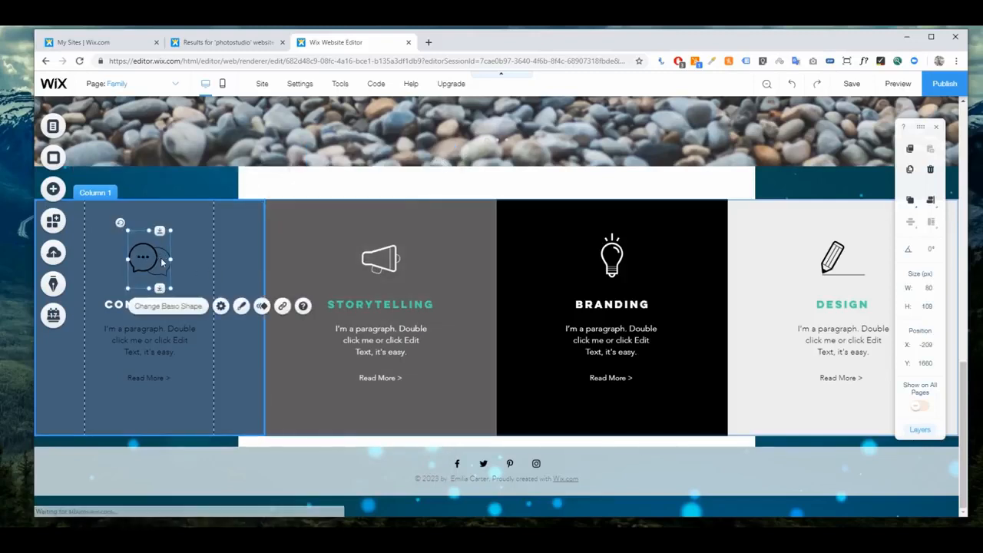
double_click(161, 259)
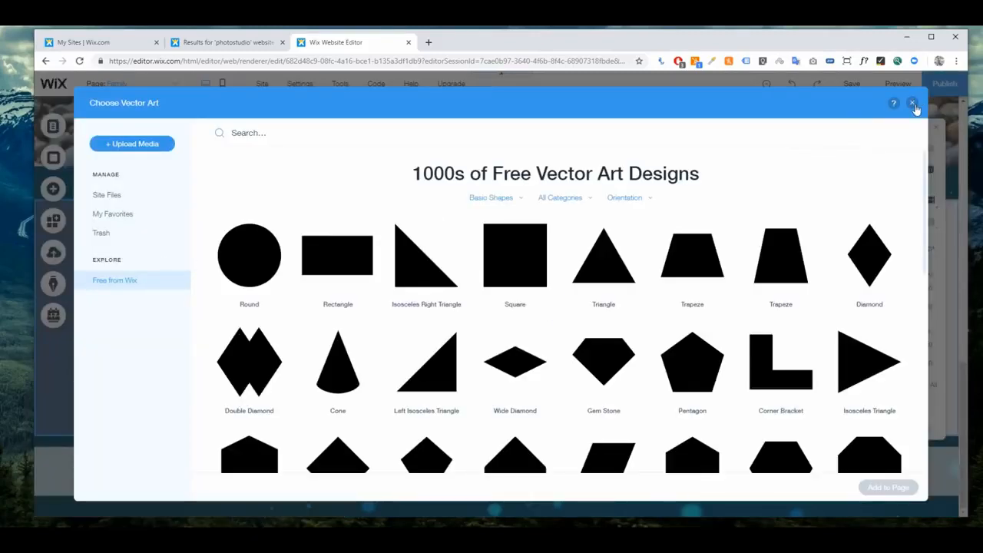
click(912, 103)
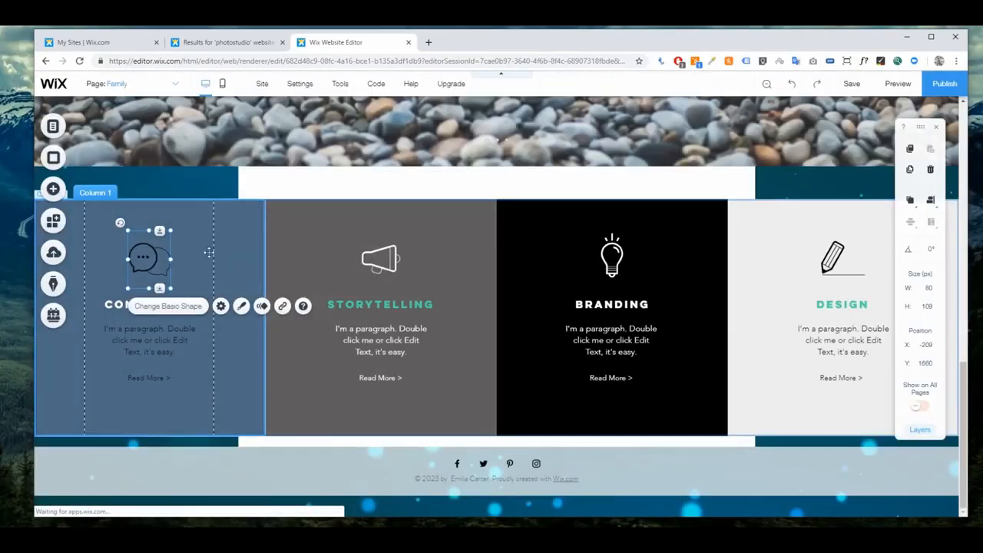
click(242, 307)
click(455, 289)
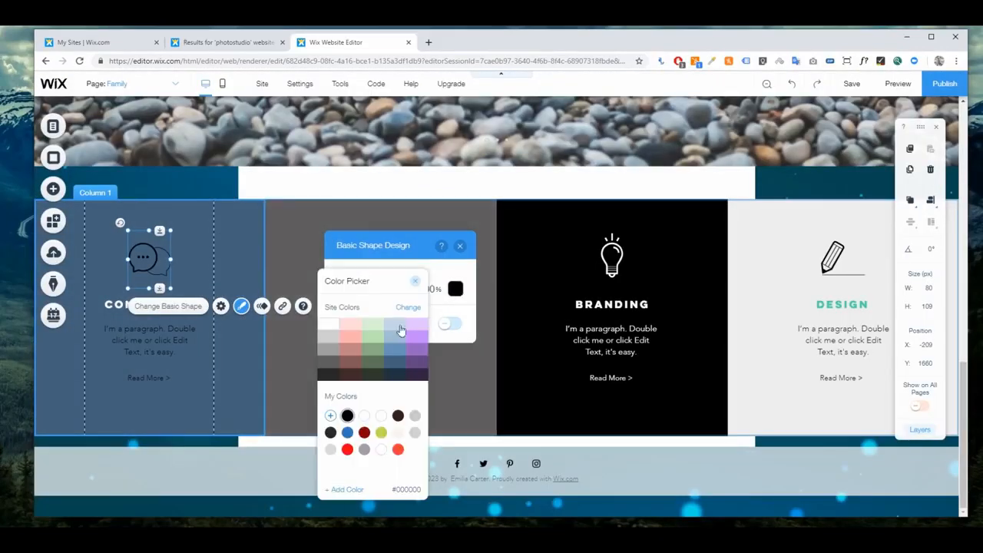
click(412, 284)
click(460, 244)
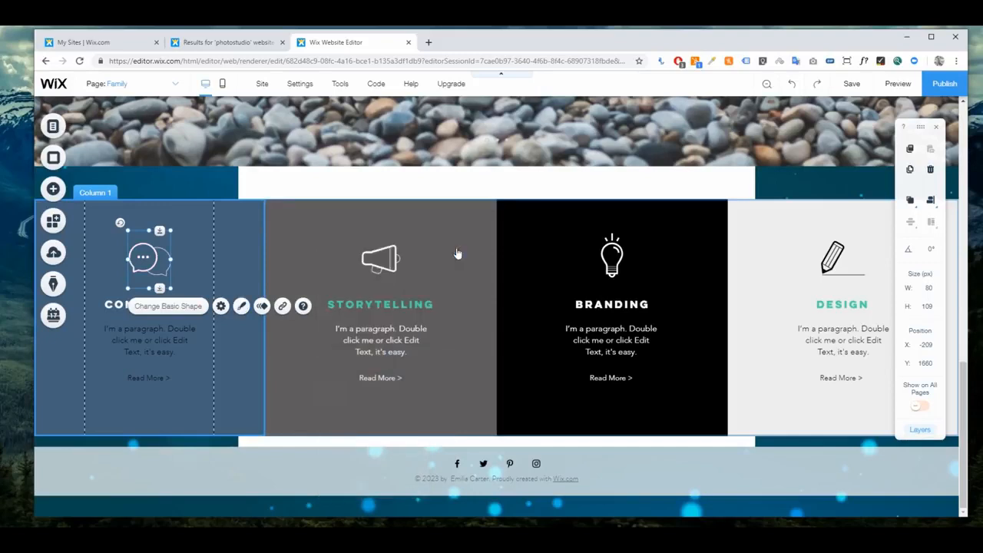
Set the text color of the Consulting column's paragraph to white #FFFFFF.
click(149, 341)
click(116, 304)
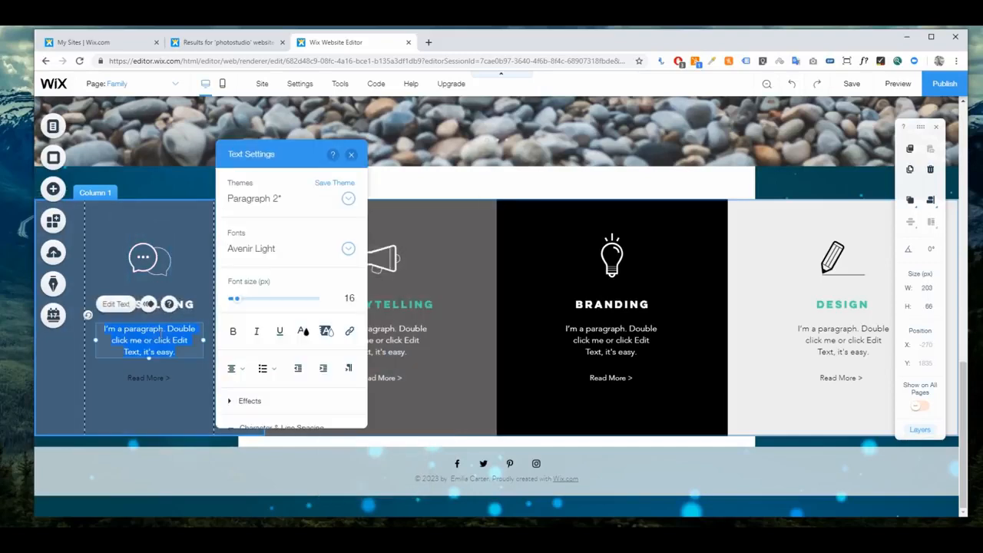
click(303, 331)
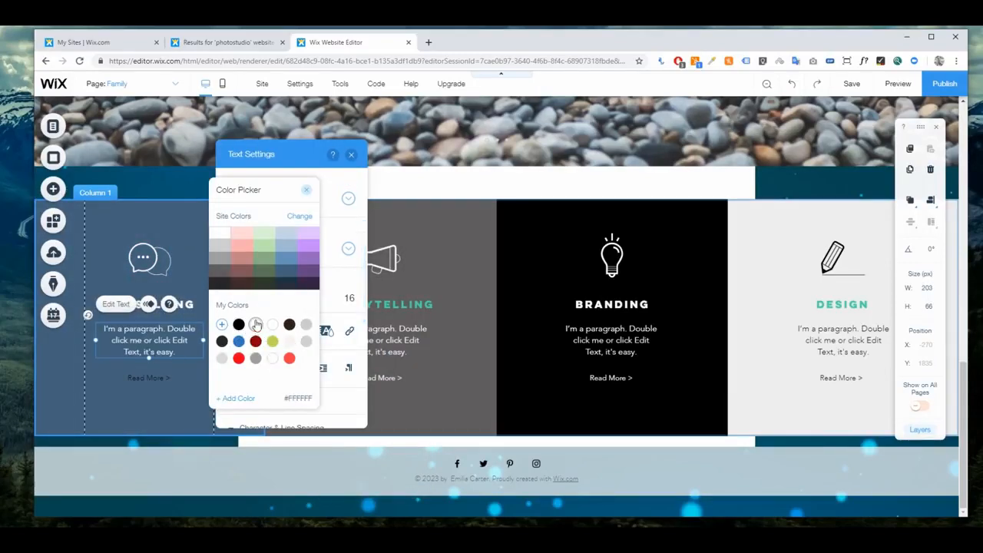
click(350, 155)
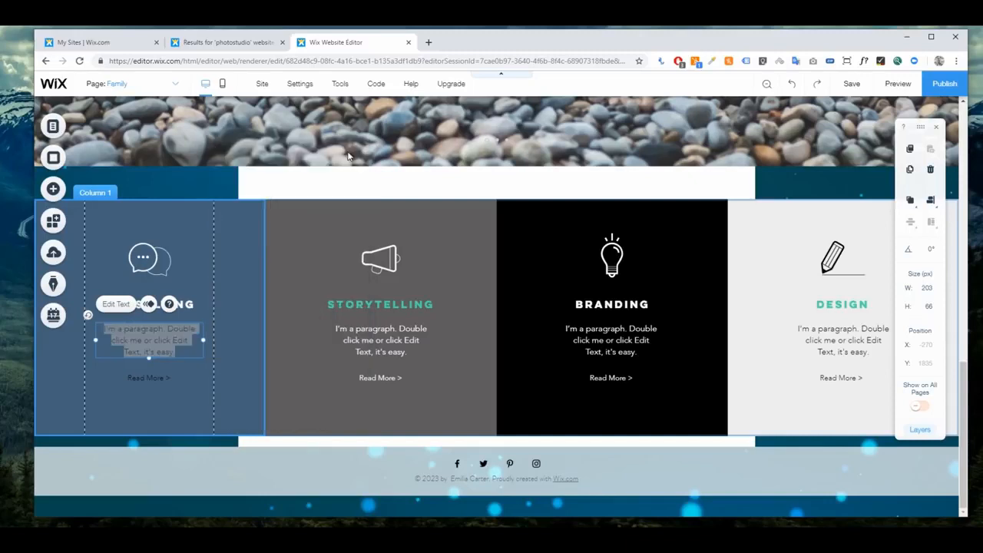
Customize the design of the Consulting column's Read More button with white text.
click(173, 374)
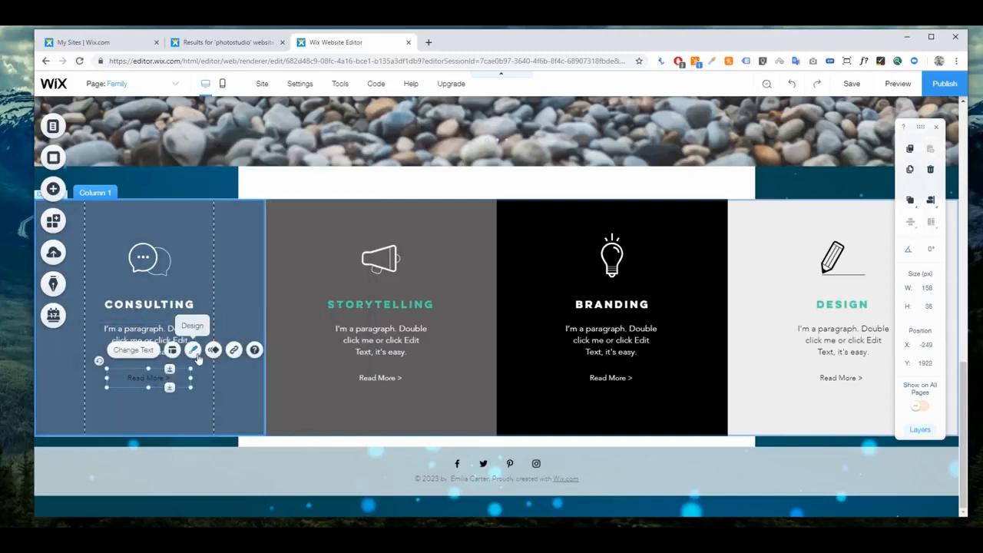
click(192, 349)
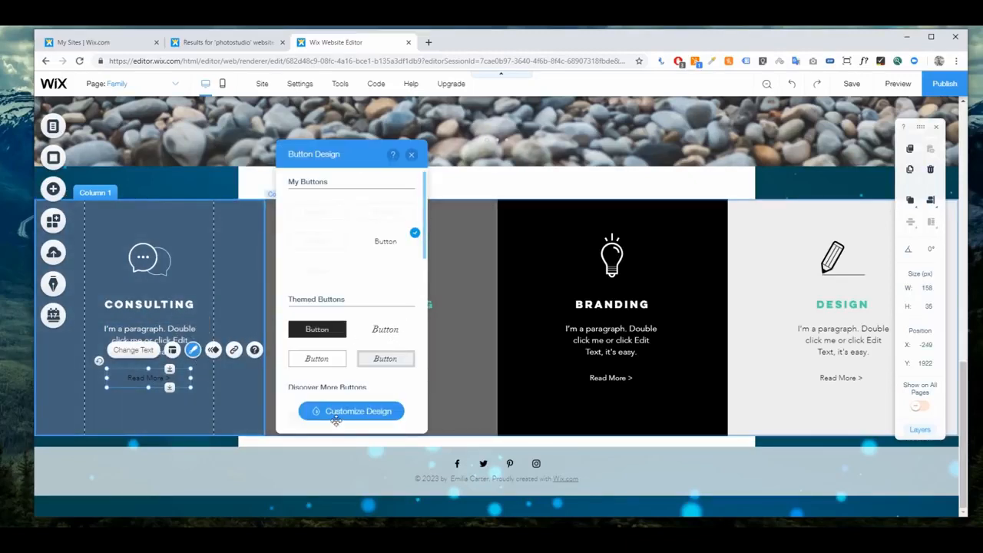
click(336, 411)
click(406, 299)
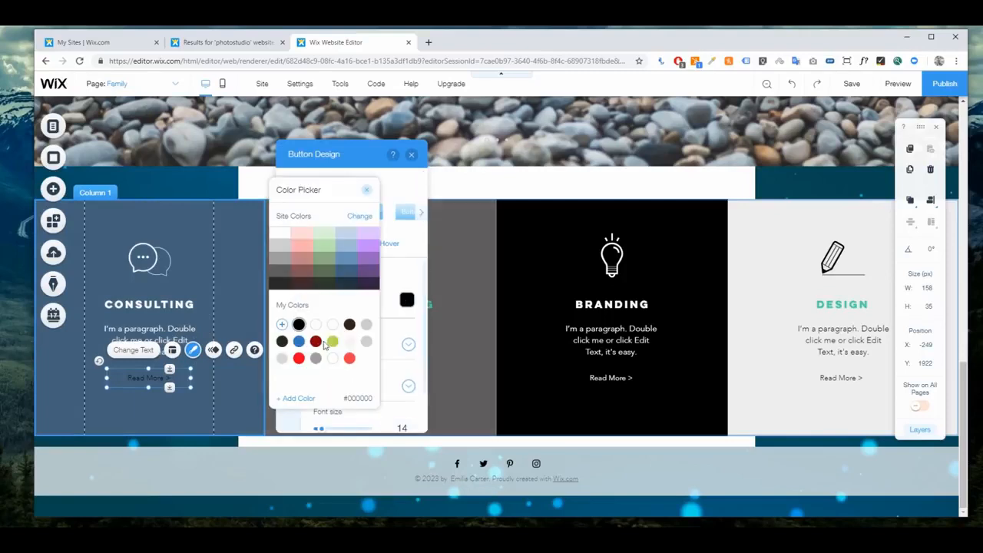
click(366, 189)
click(411, 156)
click(224, 313)
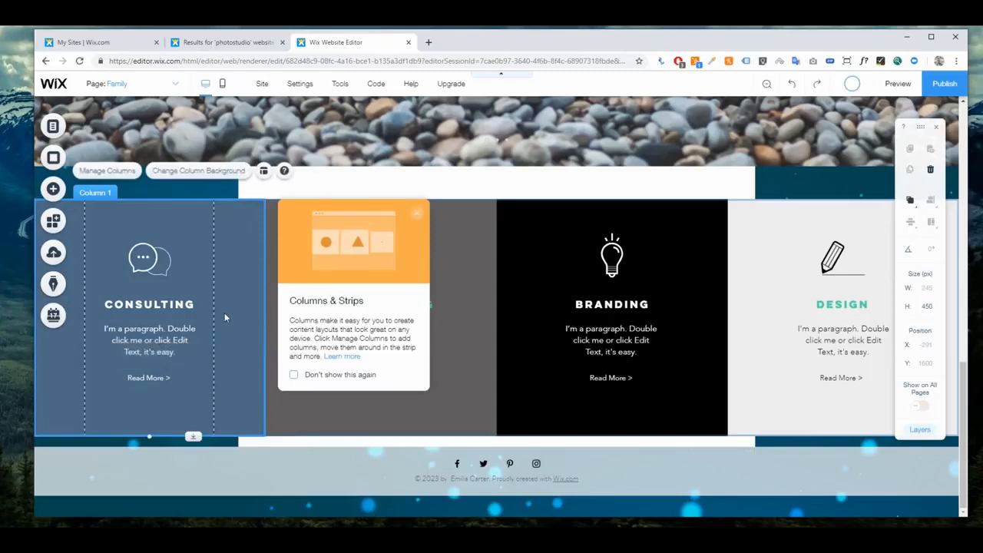
Replace the Consulting paragraph with "edit ...." and dismiss the Columns & Strips tip so it is not shown again.
click(159, 326)
double_click(159, 326)
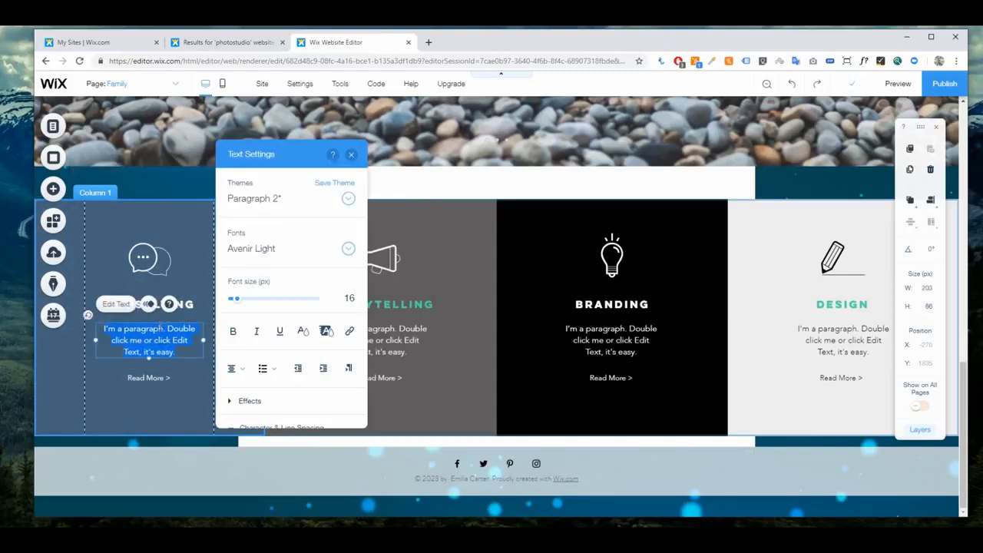
text(edit ....)
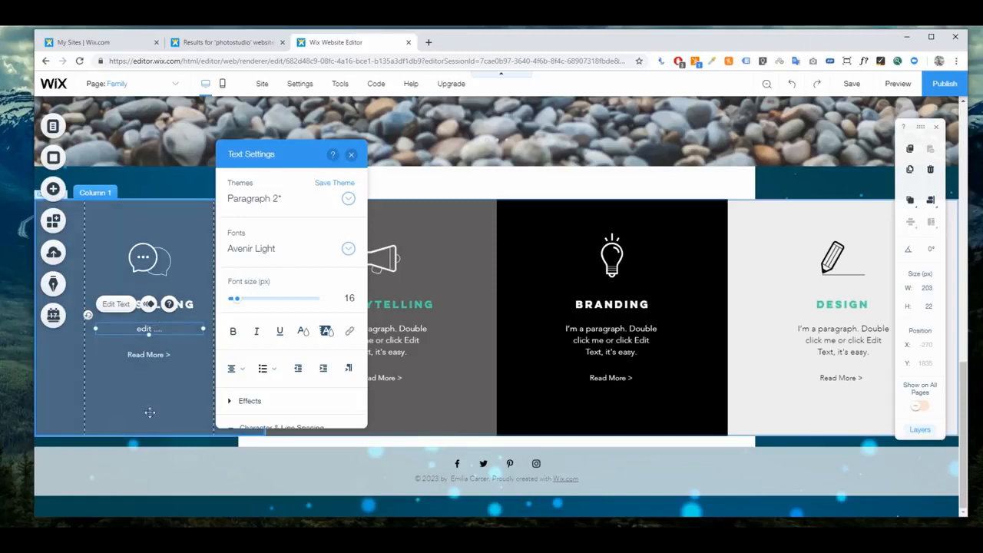
click(150, 413)
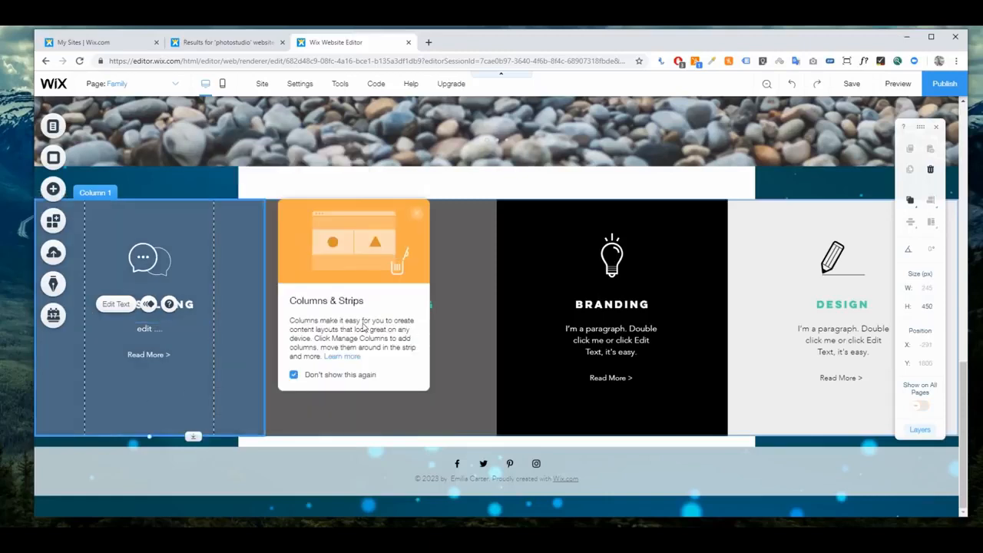
click(439, 244)
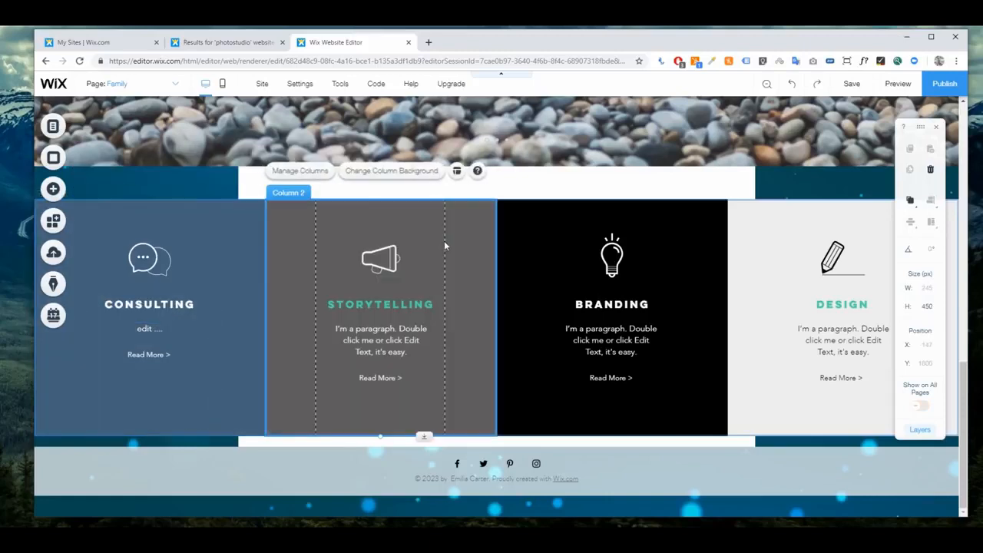
Try removing the Consulting and Storytelling columns from the services strip, and undo both deletions.
click(167, 177)
click(388, 219)
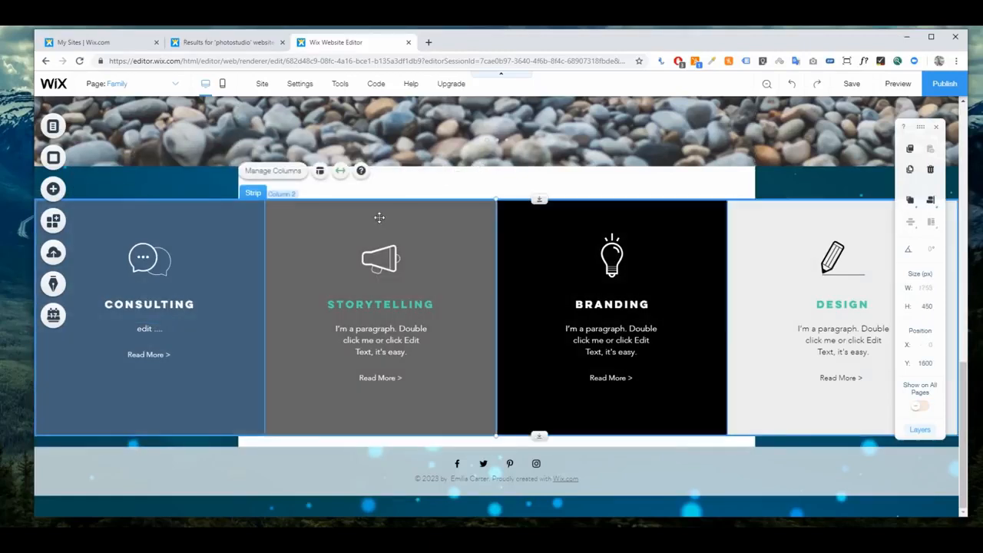
click(274, 171)
click(176, 347)
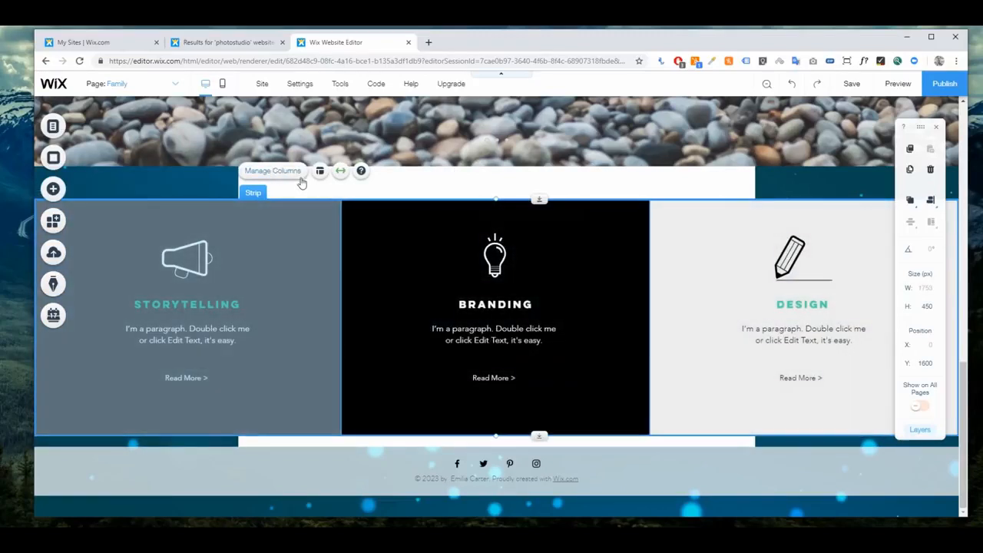
click(273, 170)
click(176, 348)
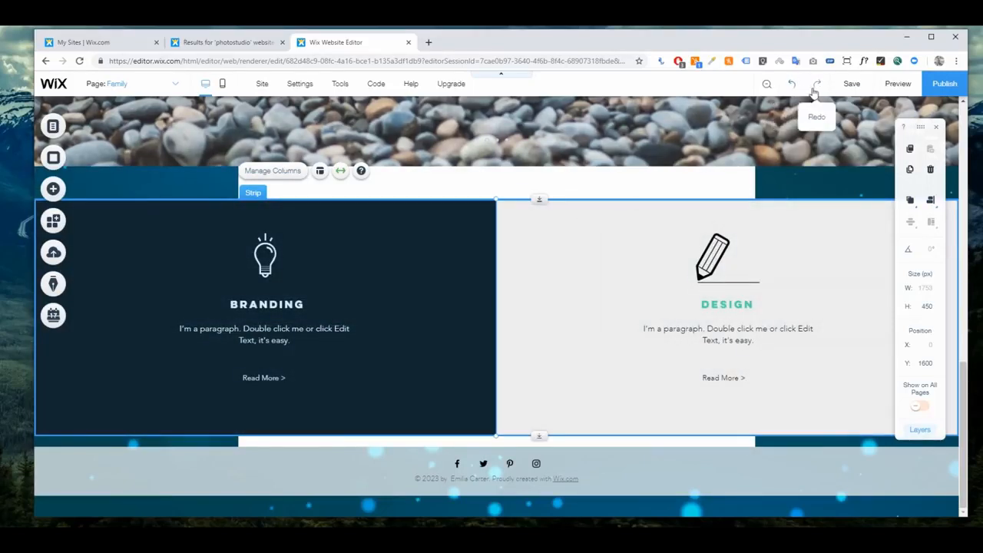
click(791, 84)
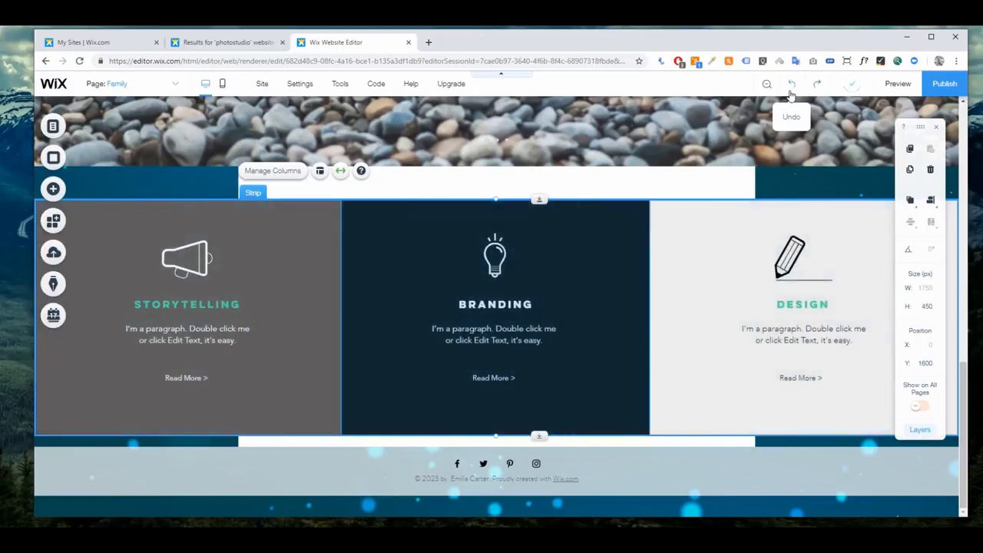
click(790, 89)
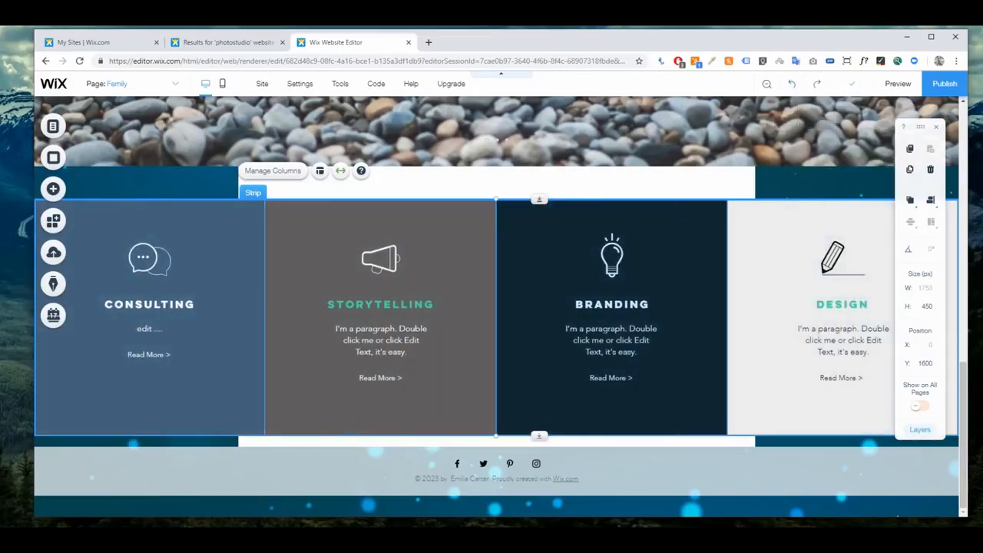
Browse the button, strip, and lists and grids elements that can be added to the page.
click(44, 192)
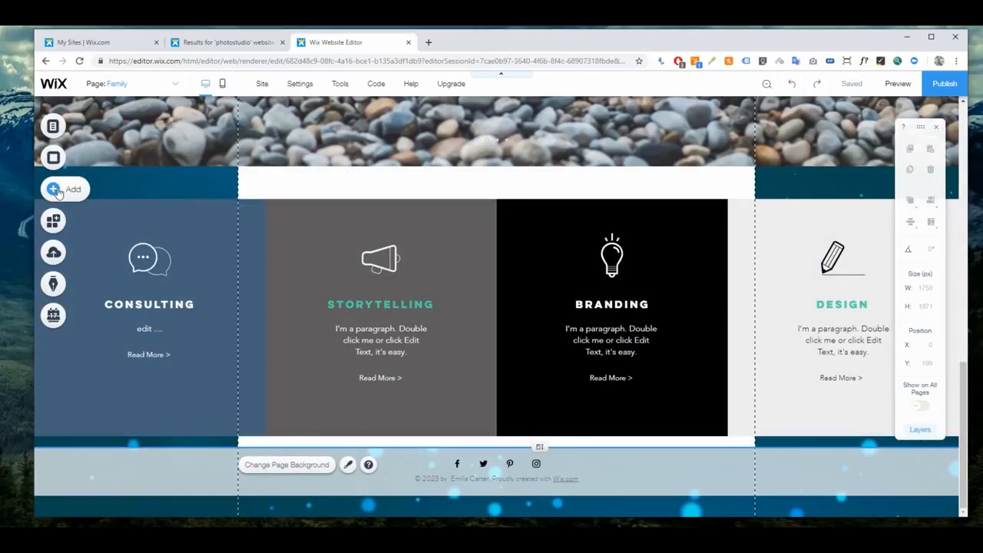
click(57, 193)
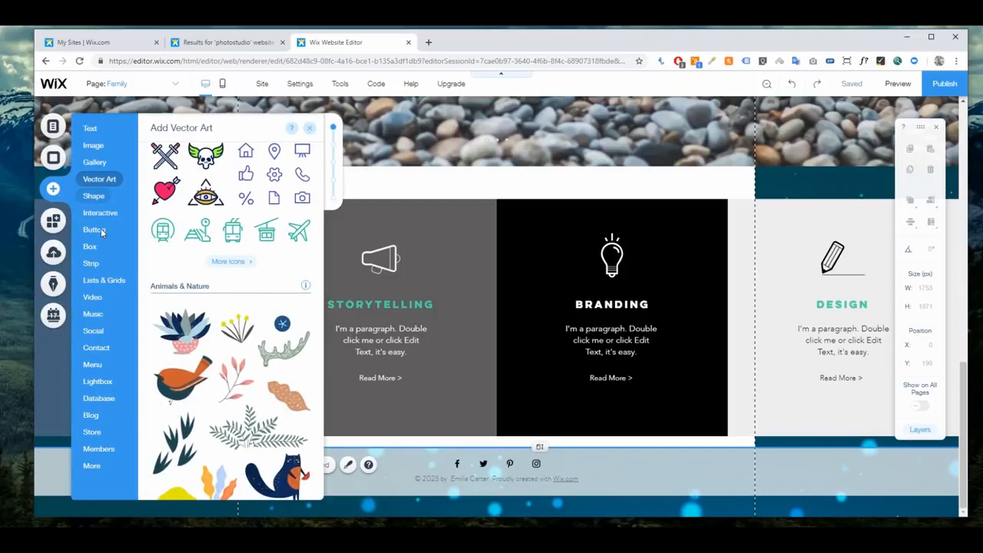
mouse_move(100, 228)
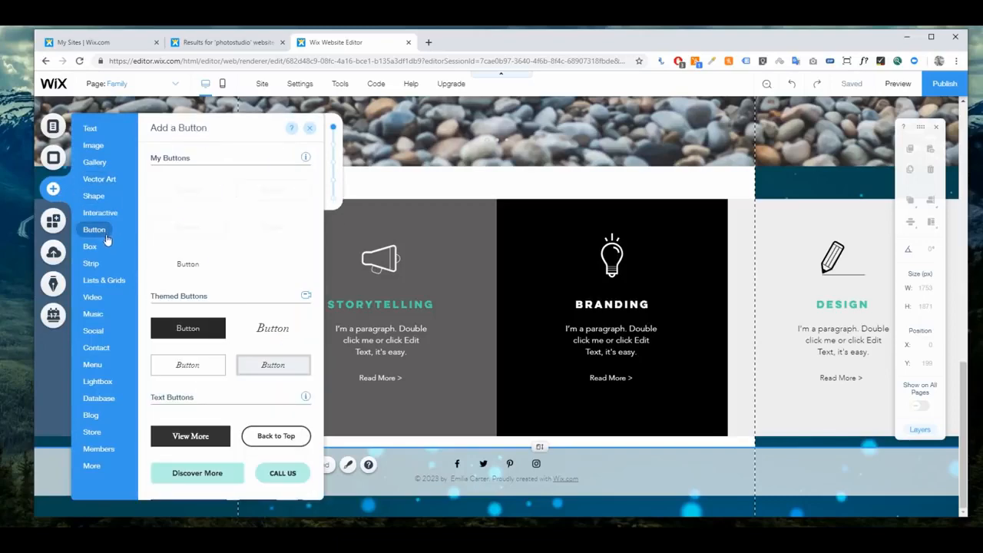
click(447, 217)
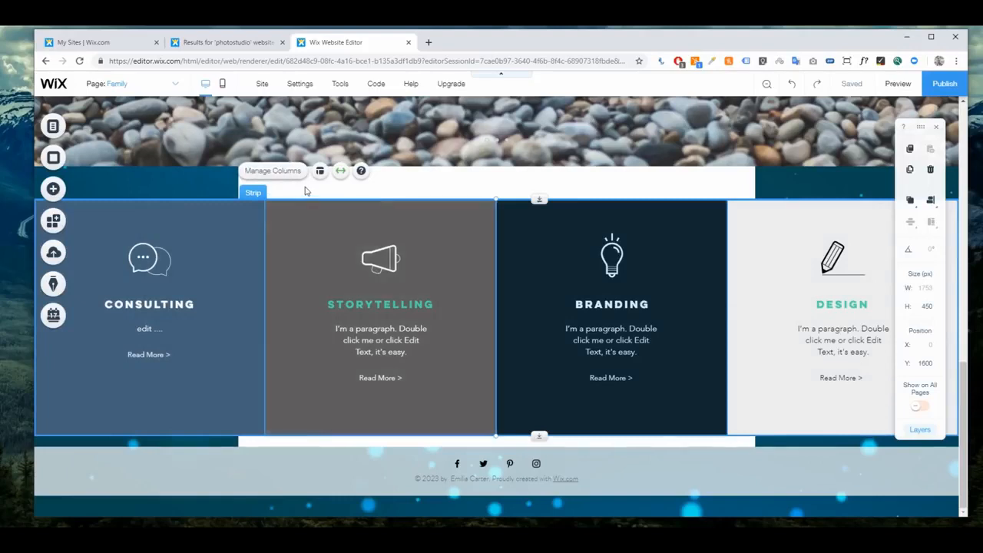
click(52, 188)
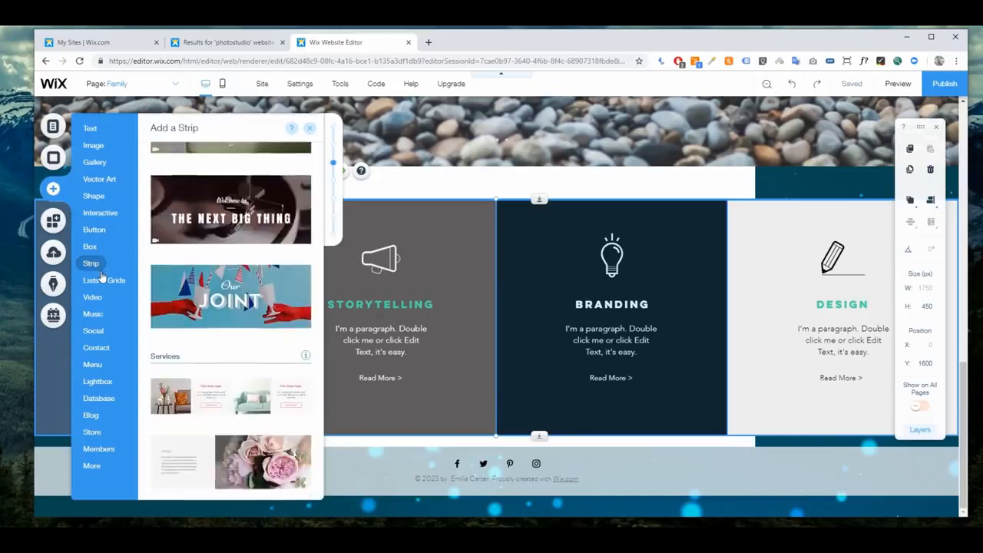
mouse_move(105, 281)
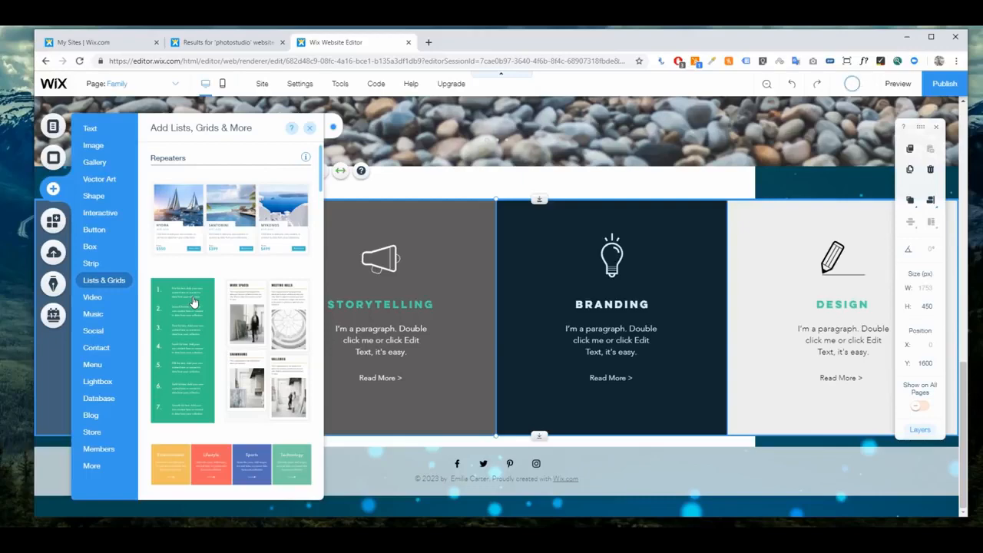
scroll(225, 330, down, 10)
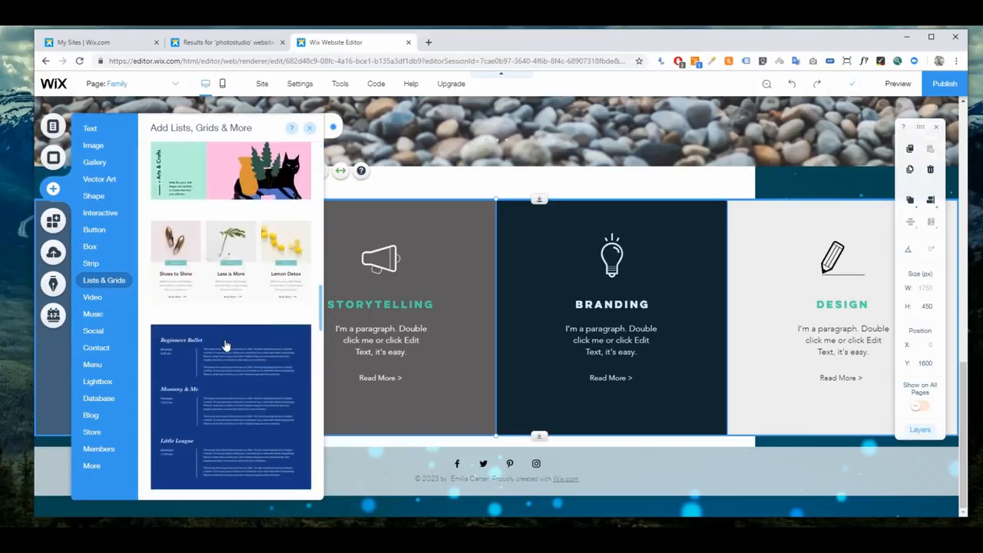
scroll(226, 346, down, 5)
scroll(226, 353, down, 10)
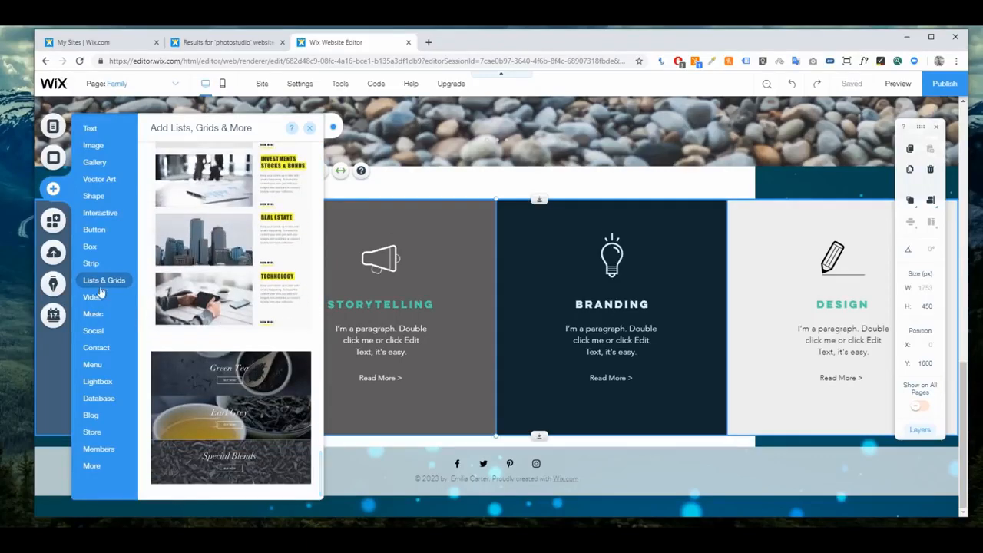
Look through the available video players, VideoBox and transparent video designs, music players and social tools.
click(96, 296)
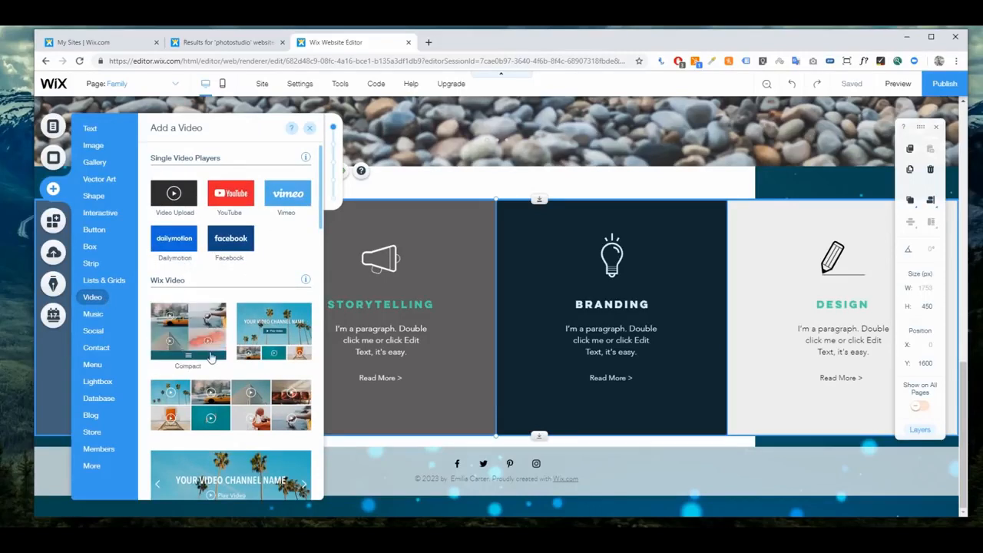
scroll(198, 307, down, 3)
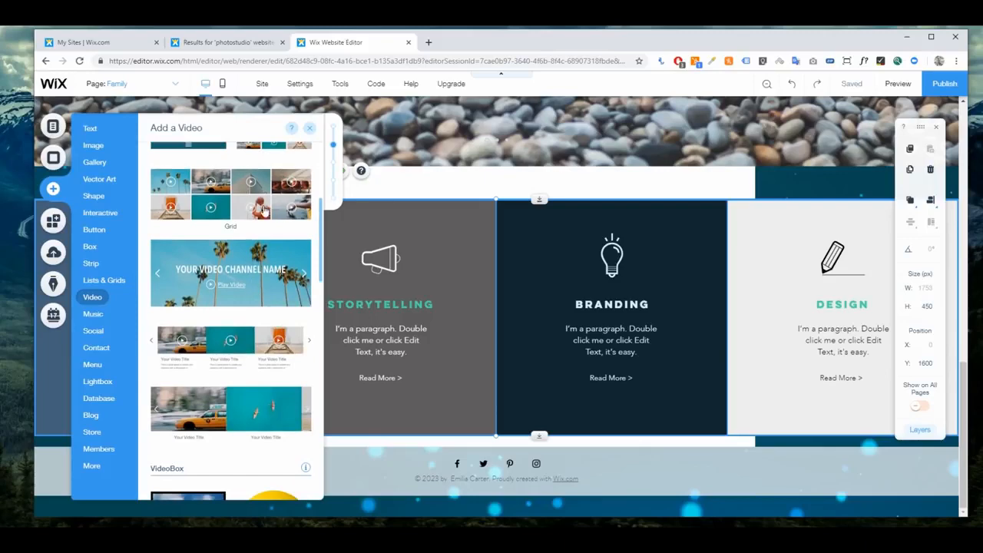
scroll(238, 368, down, 4)
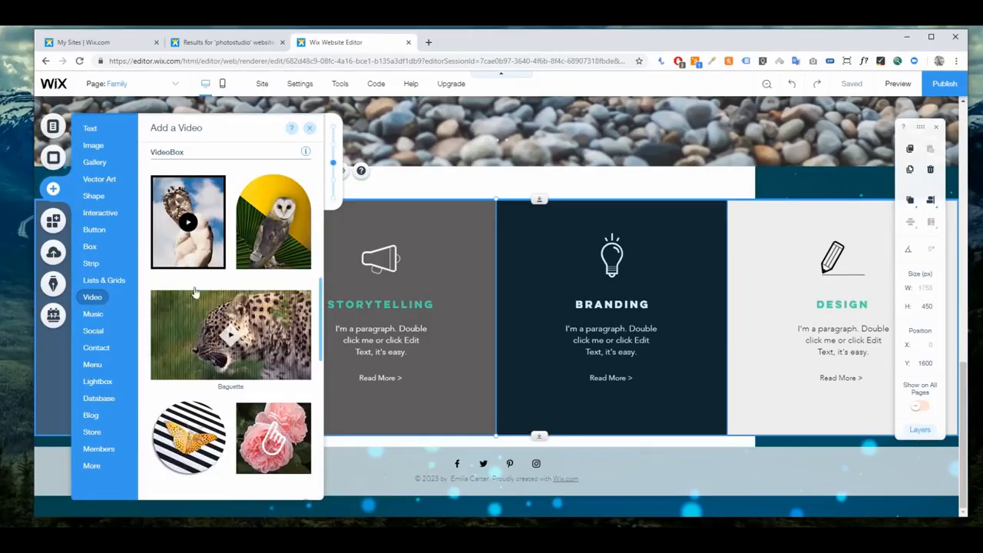
scroll(230, 349, down, 2)
scroll(242, 349, down, 1)
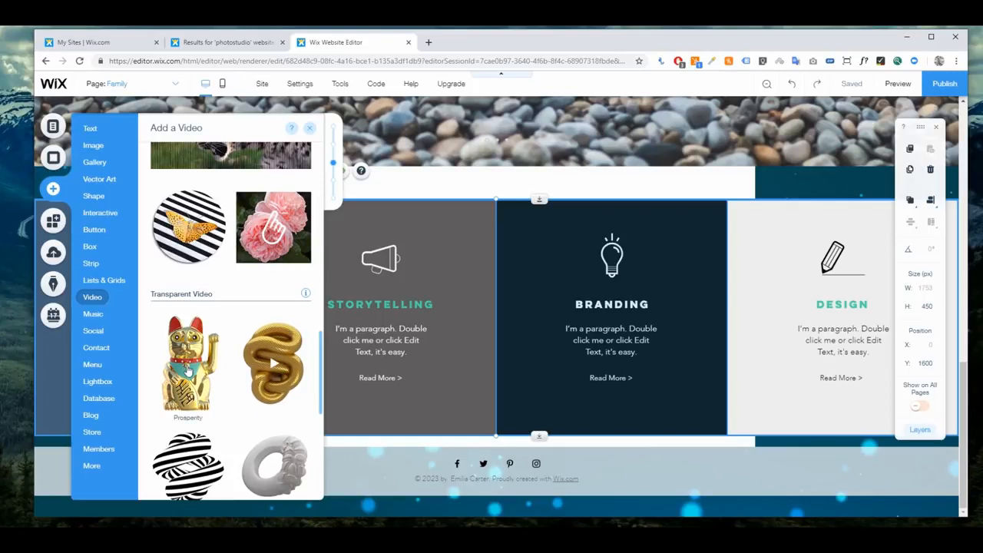
click(92, 315)
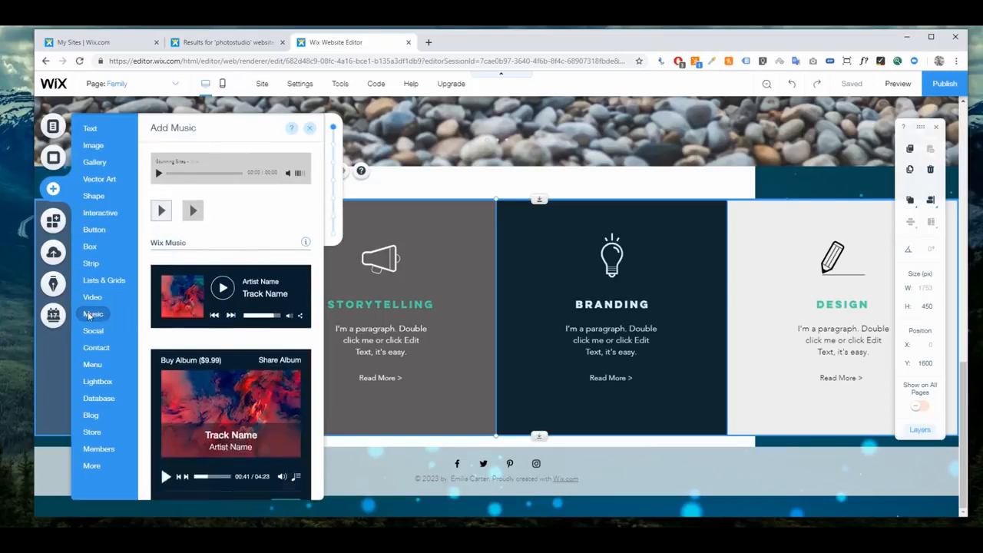
click(93, 330)
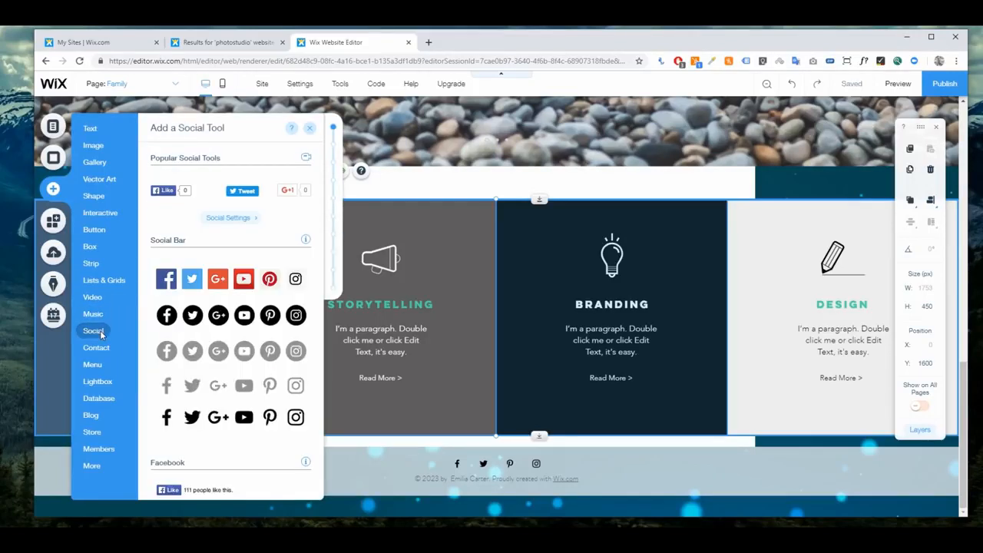
Replace the footer's small social bar with the colored six-icon bar, placed above the copyright line at about X 348, Y 2075.
click(501, 461)
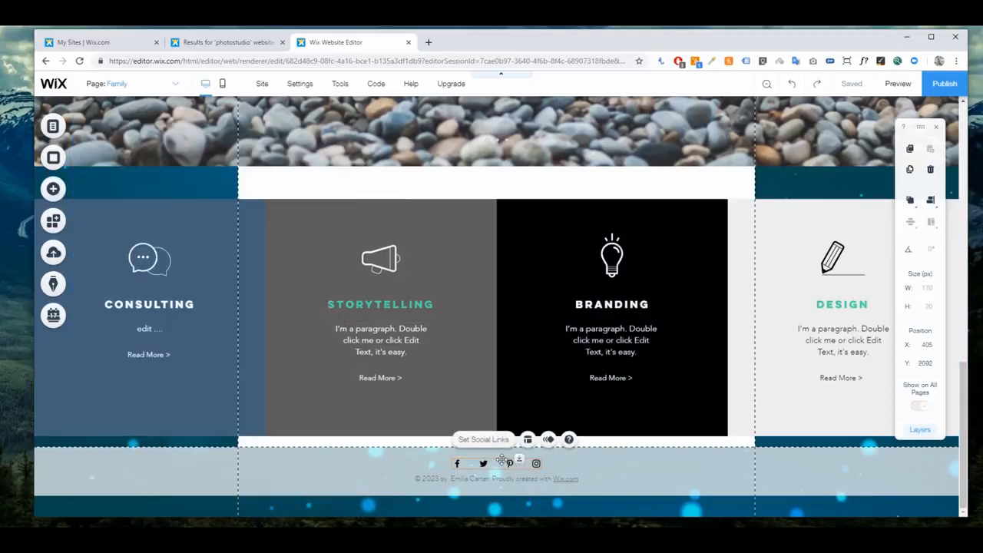
key(Delete)
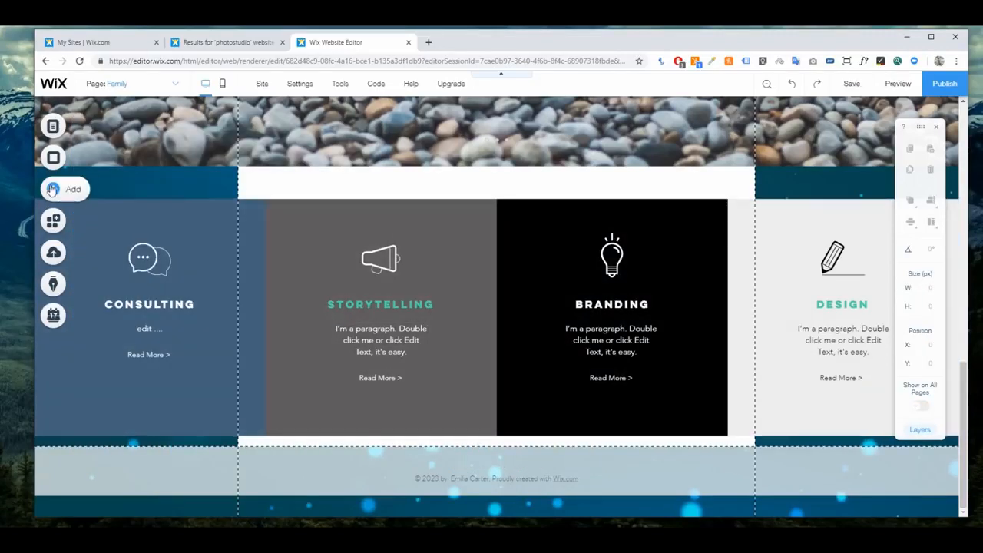
click(54, 189)
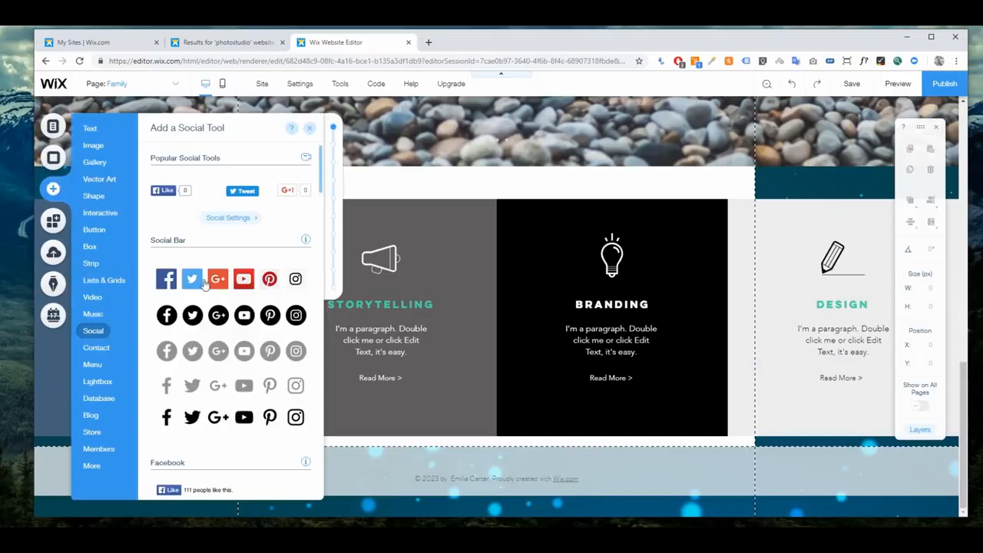
drag(264, 284, 461, 465)
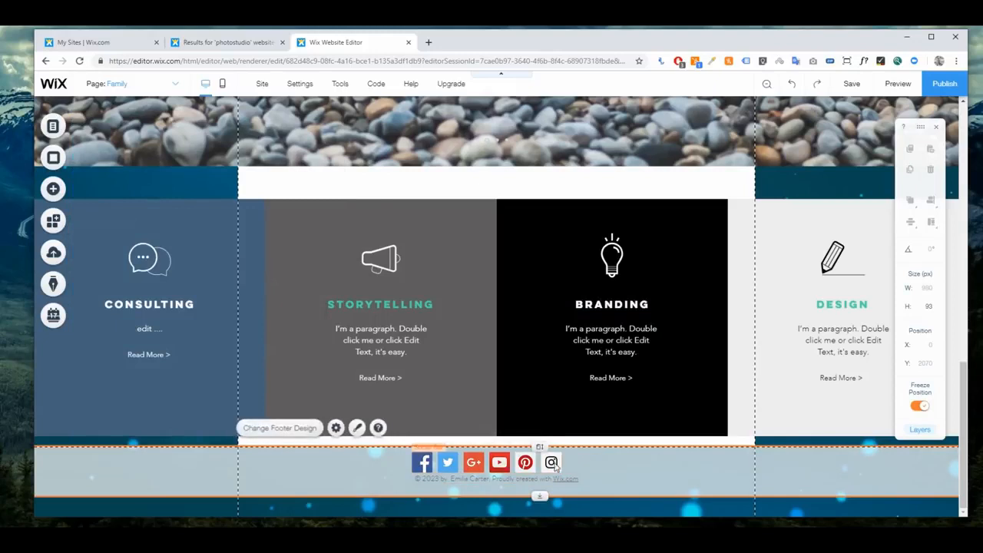
drag(538, 461, 549, 459)
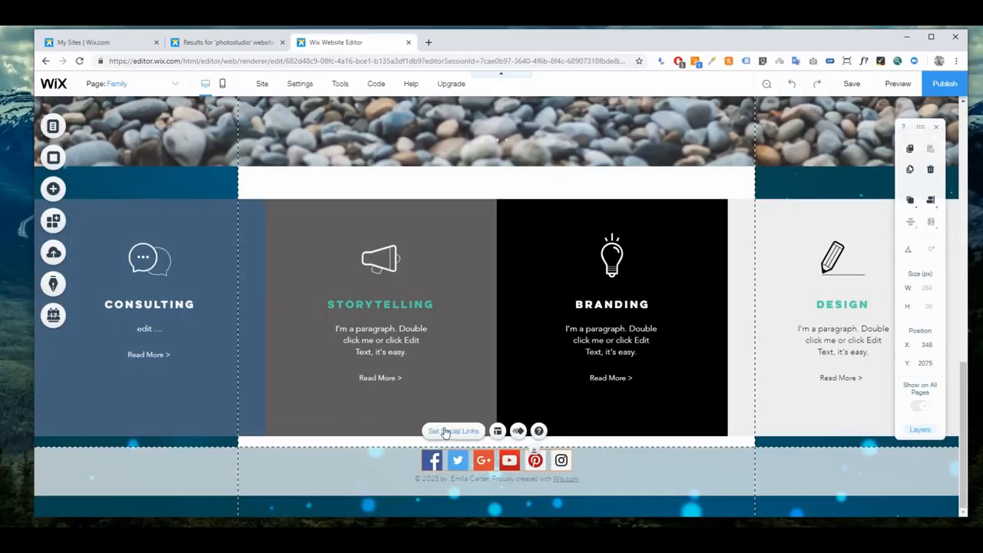
Review the new social bar's icon links and the Facebook icon's web address settings, leaving them without changes.
click(445, 431)
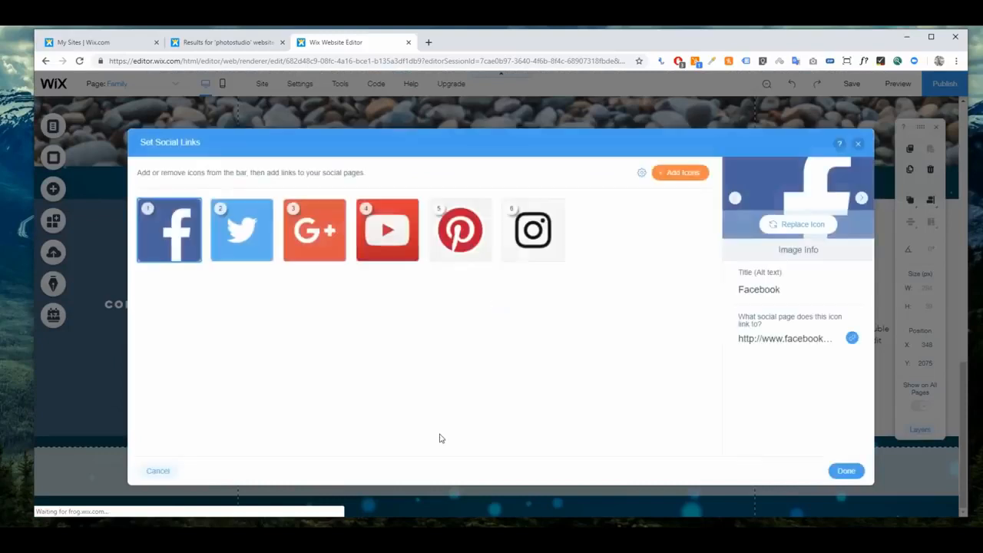
click(242, 235)
click(293, 223)
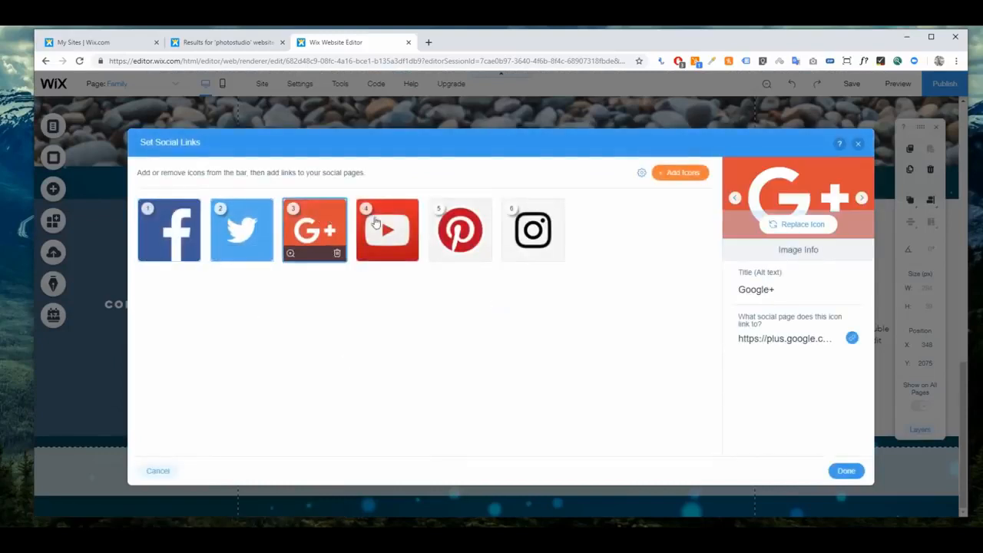
click(387, 231)
click(460, 230)
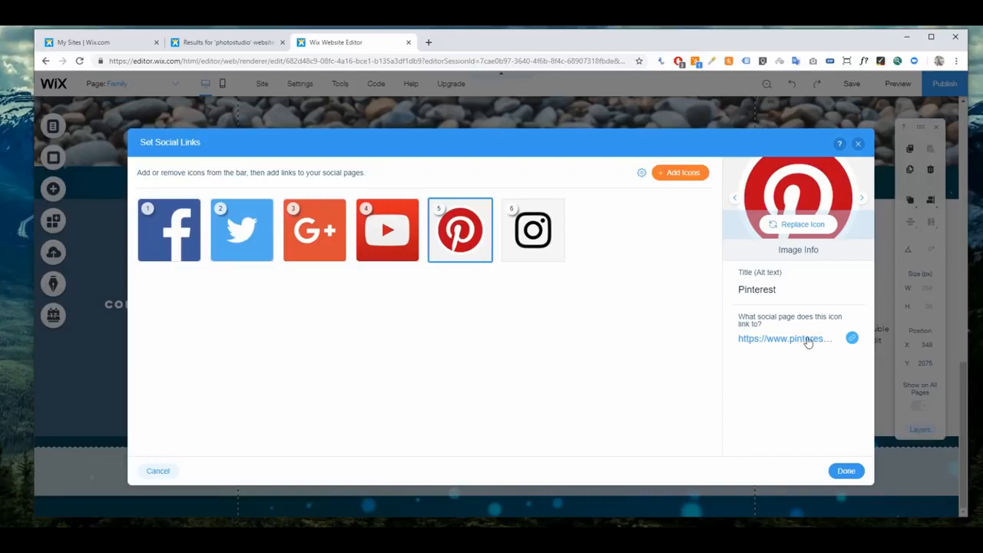
click(180, 231)
click(217, 234)
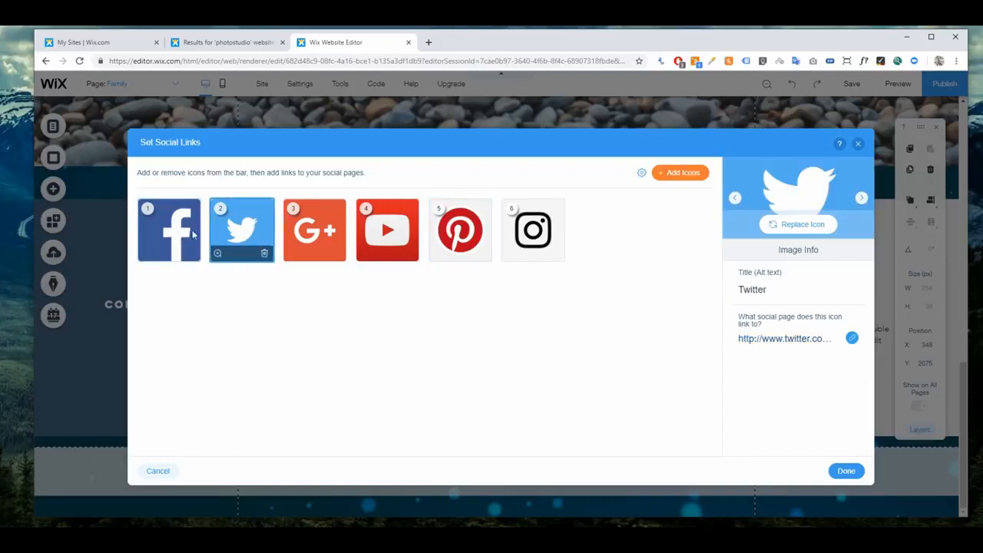
click(184, 234)
click(816, 340)
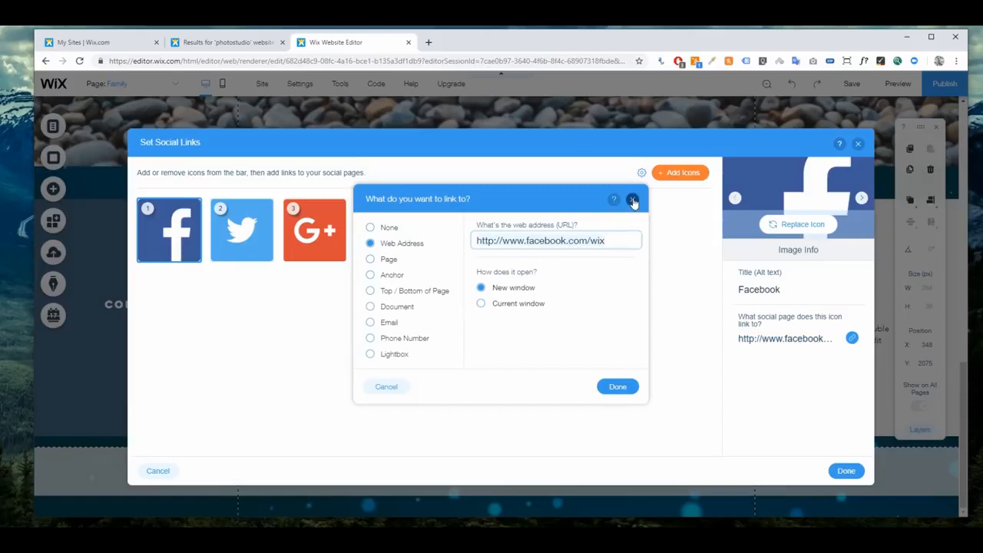
click(632, 199)
click(857, 143)
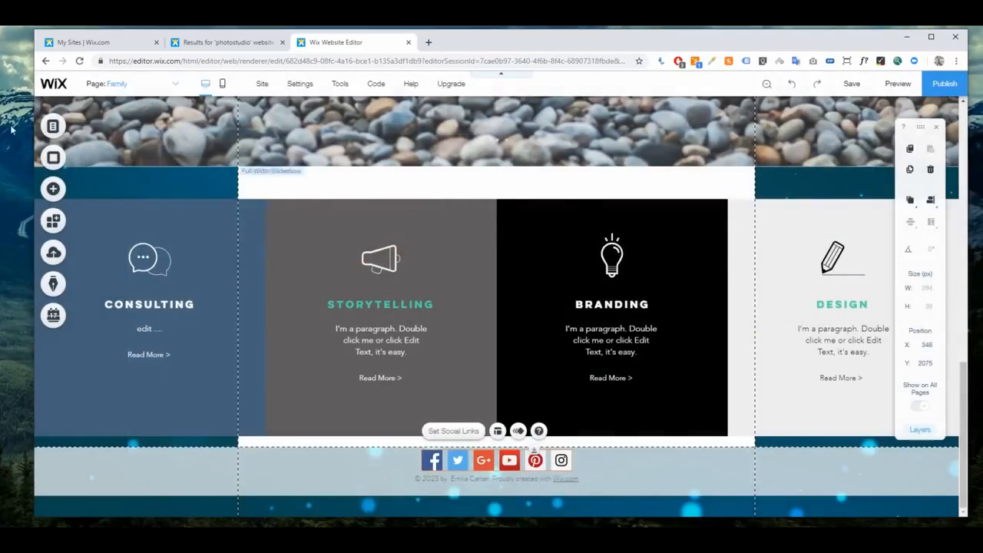
Look at the contact form designs that can be added, and close the list.
click(54, 188)
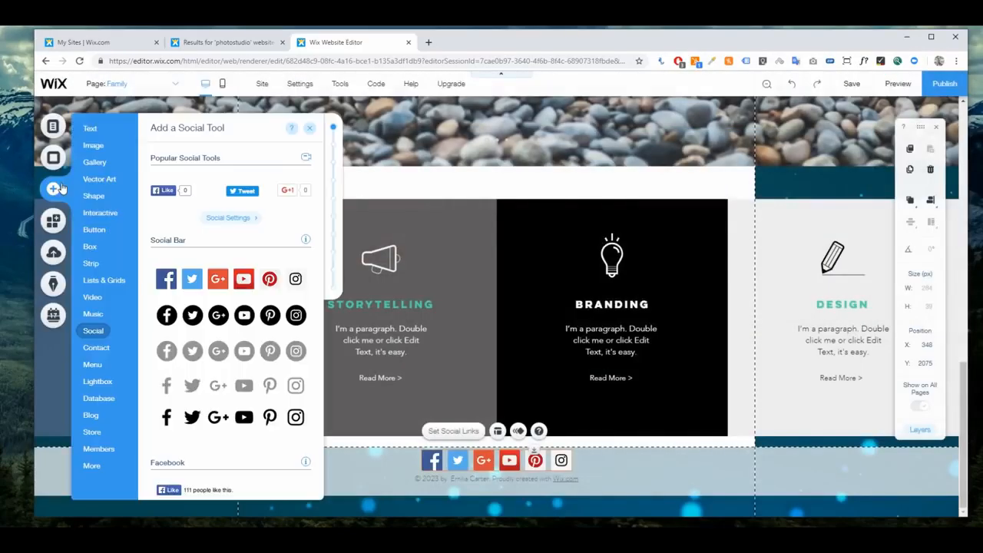
click(96, 347)
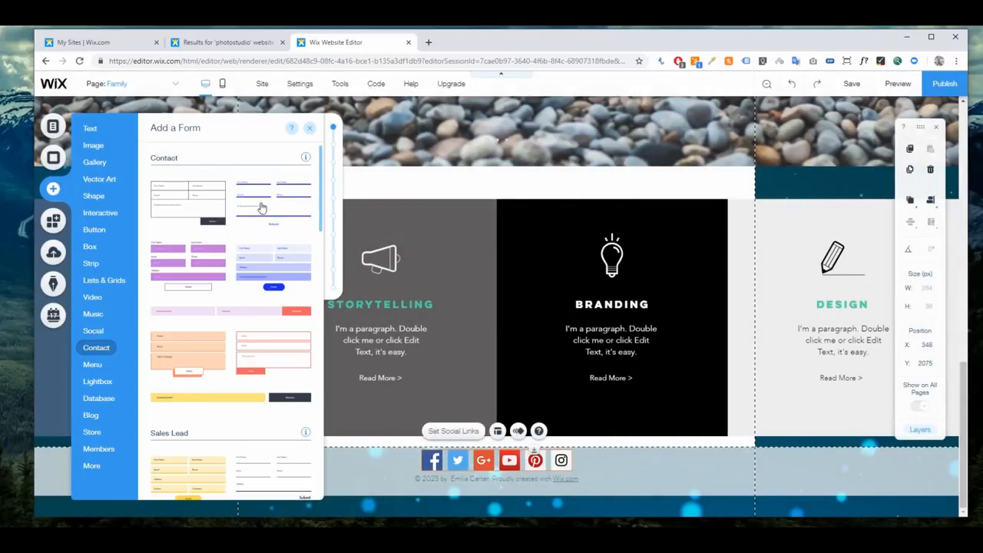
click(309, 128)
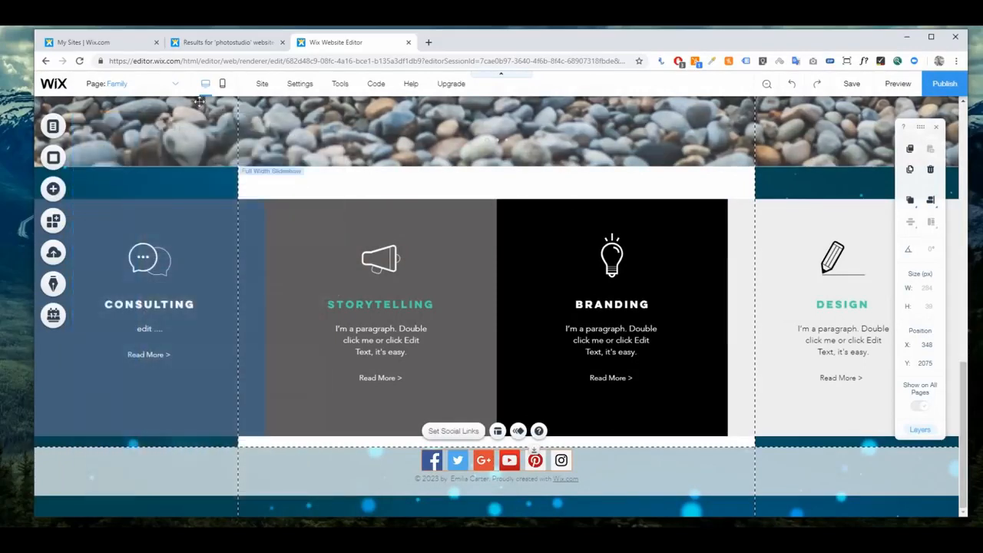
Open the site's page management list and view the Babies and Biography pages.
click(178, 86)
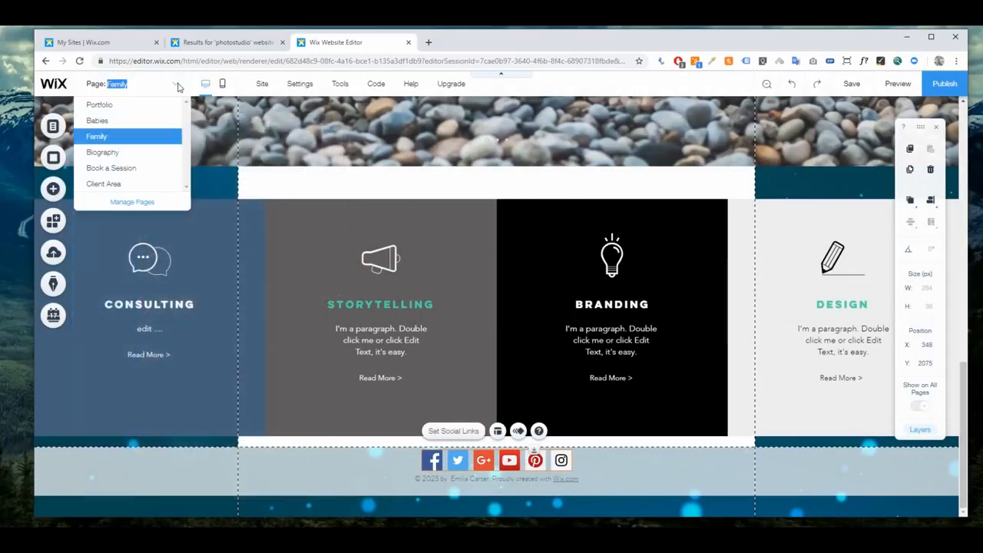
click(142, 201)
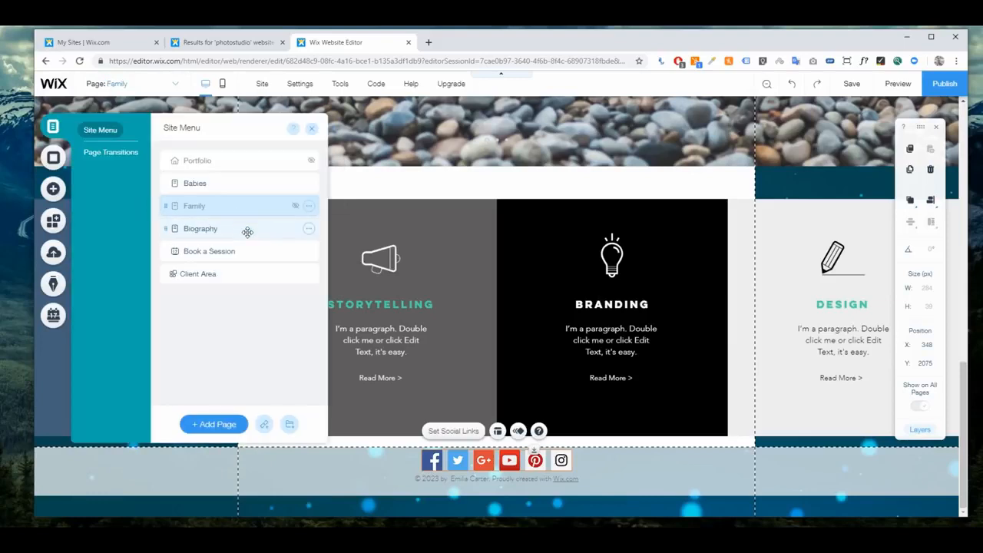
click(243, 185)
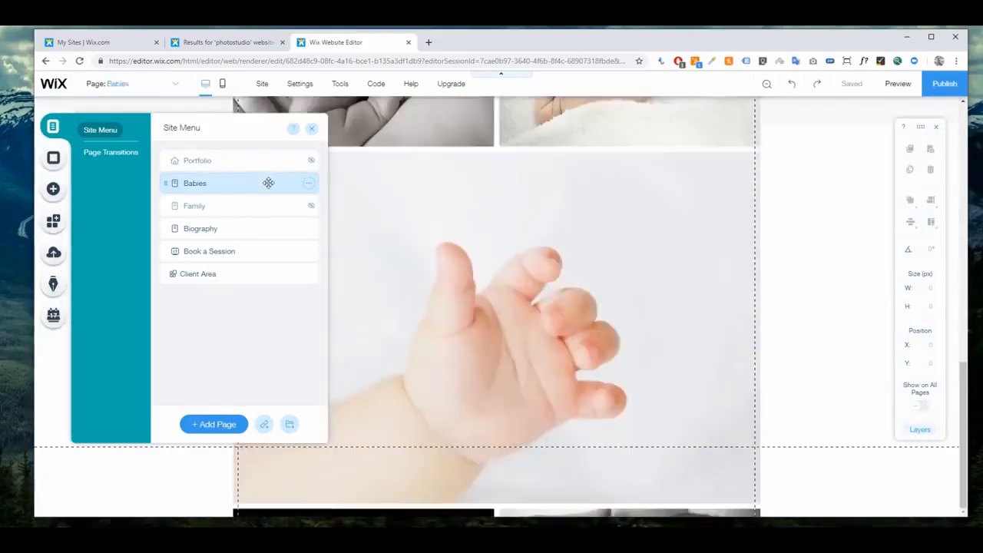
click(209, 228)
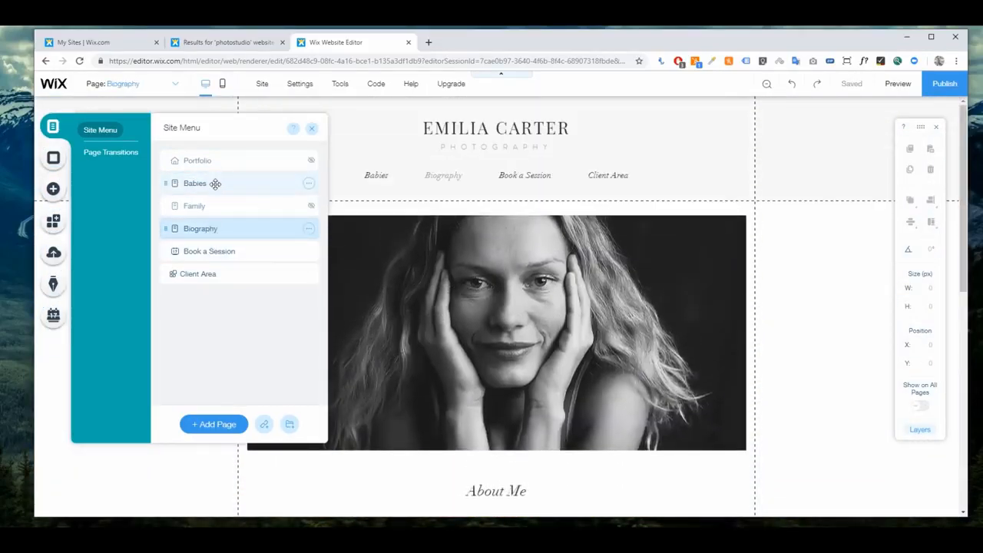
Duplicate the Babies page, name the copy Contact, and place it last in the site menu after Client Area.
click(215, 184)
click(309, 184)
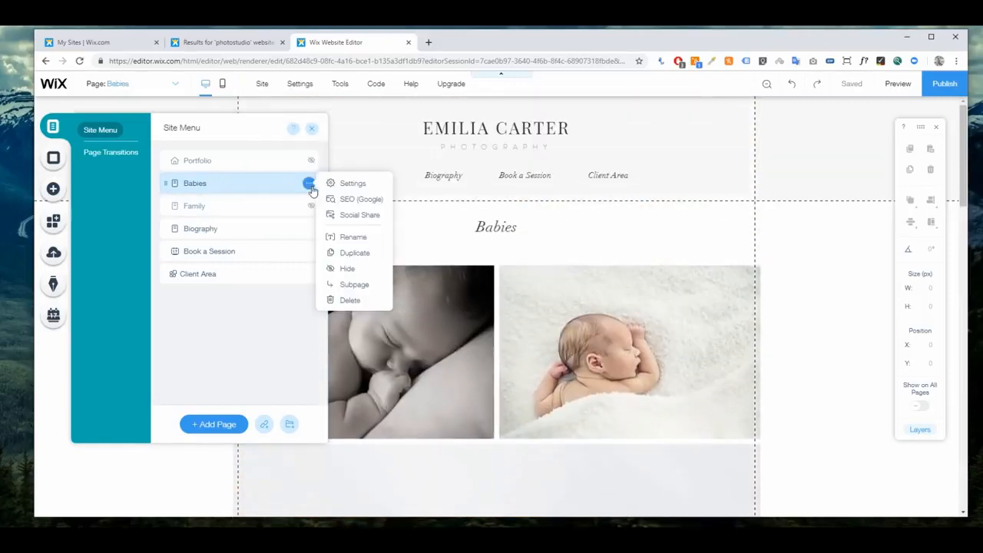
click(355, 253)
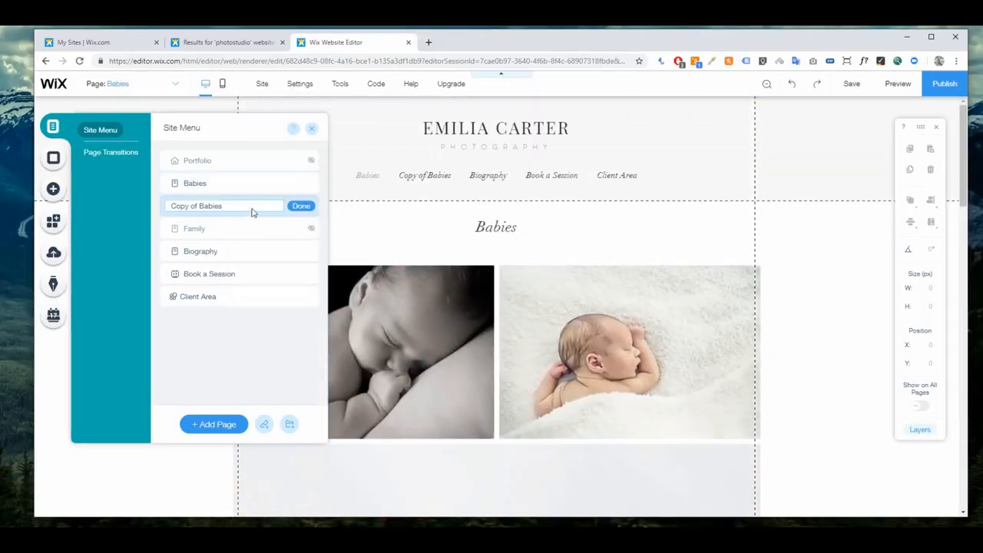
text(Contact)
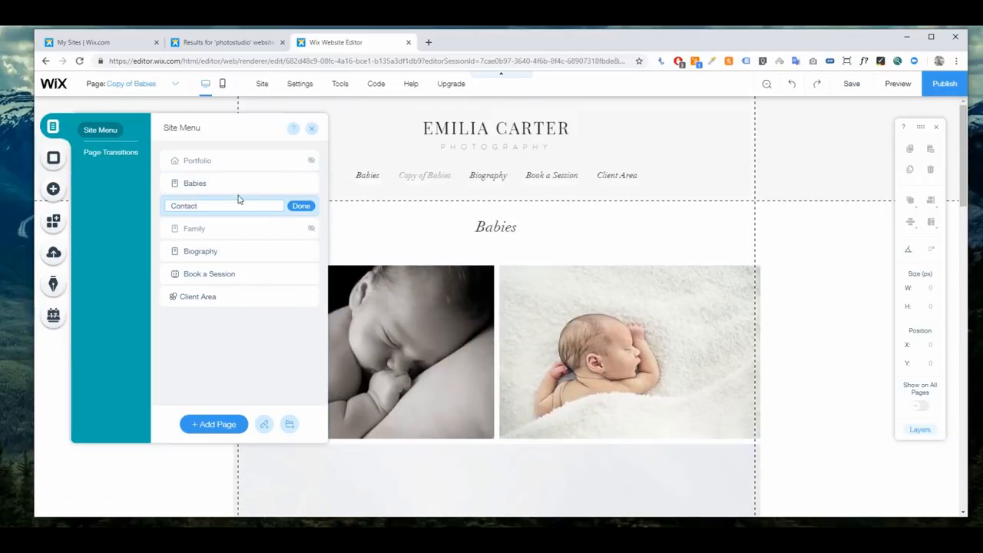
click(300, 205)
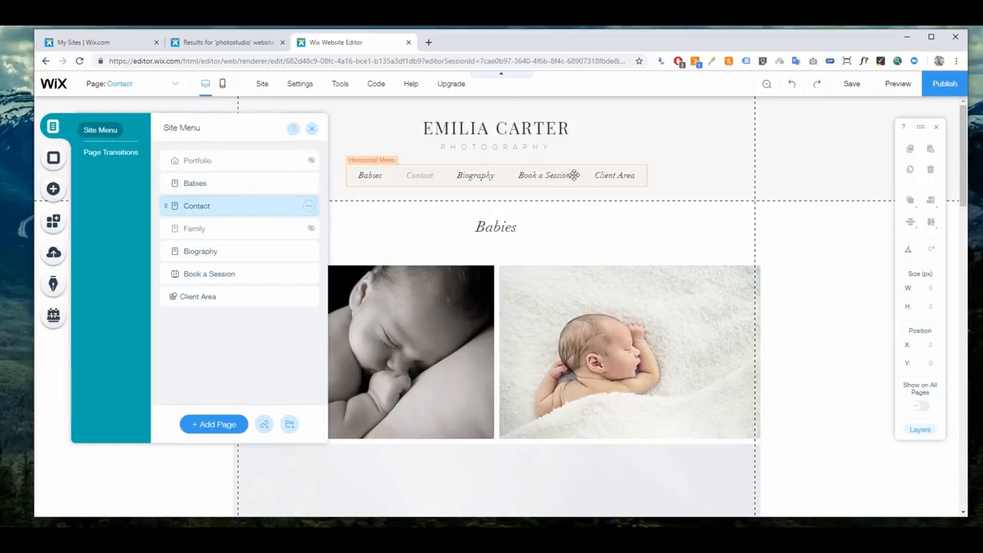
drag(192, 204, 214, 292)
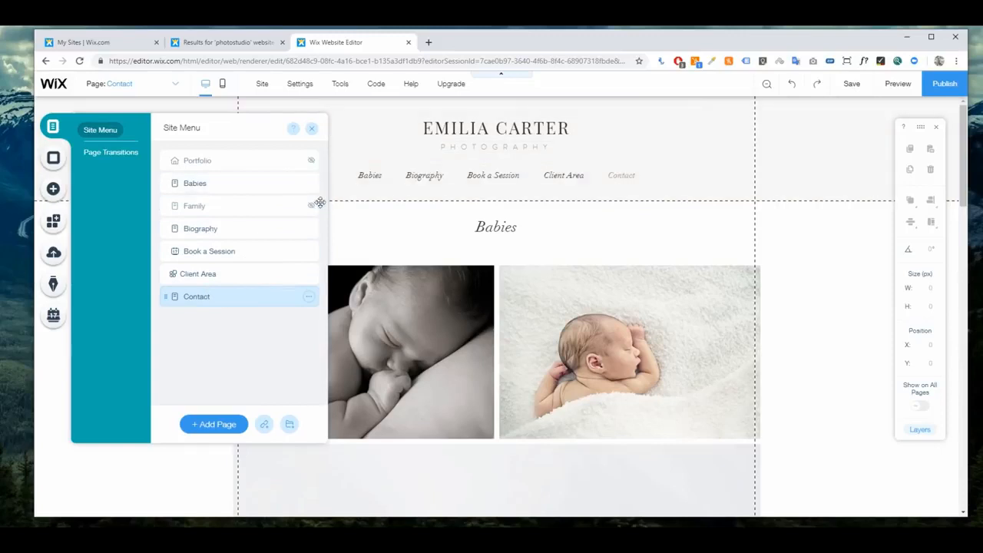
click(311, 128)
Delete the baby photo gallery from the Contact page and change the page heading to "Contact".
click(498, 304)
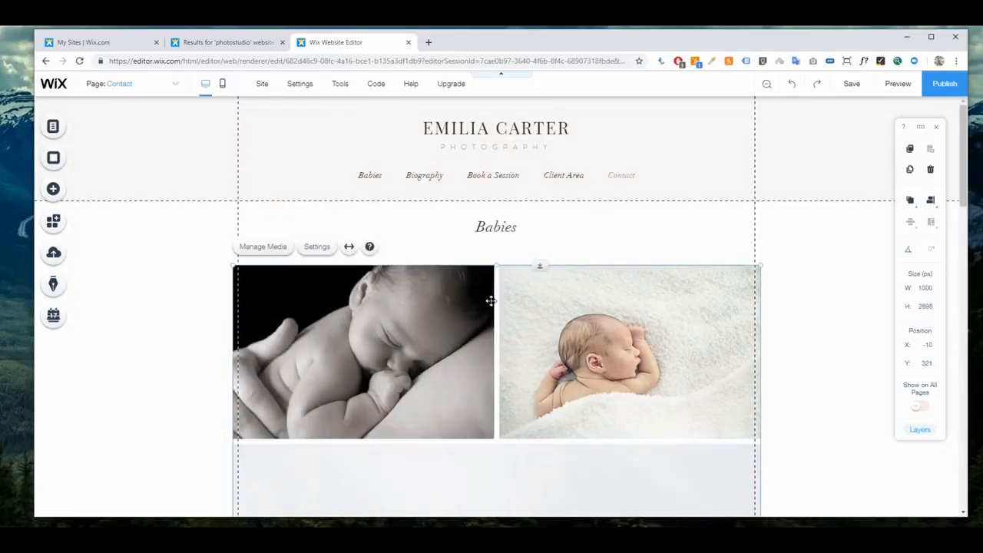
key(Delete)
click(506, 225)
double_click(505, 225)
key(BackSpace)
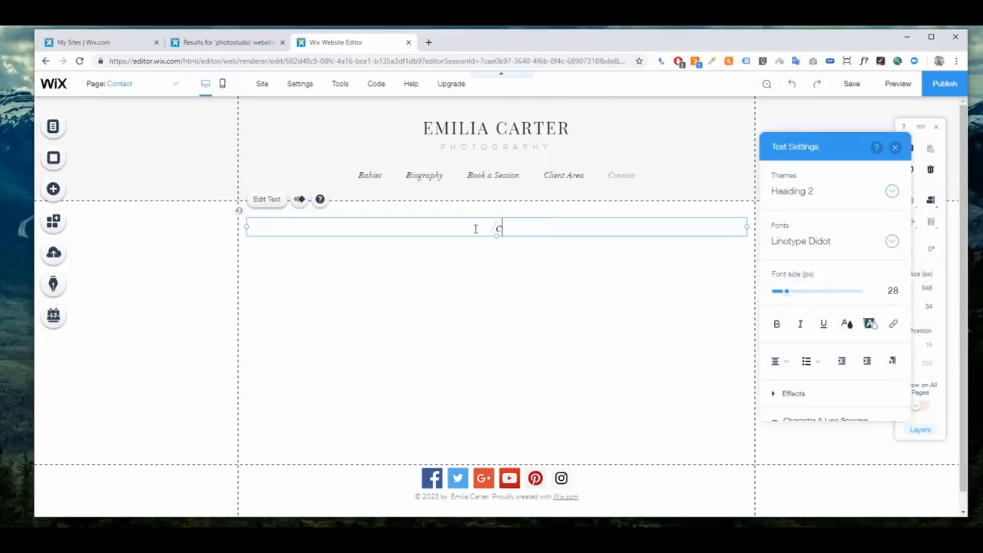
text(Contact)
click(465, 269)
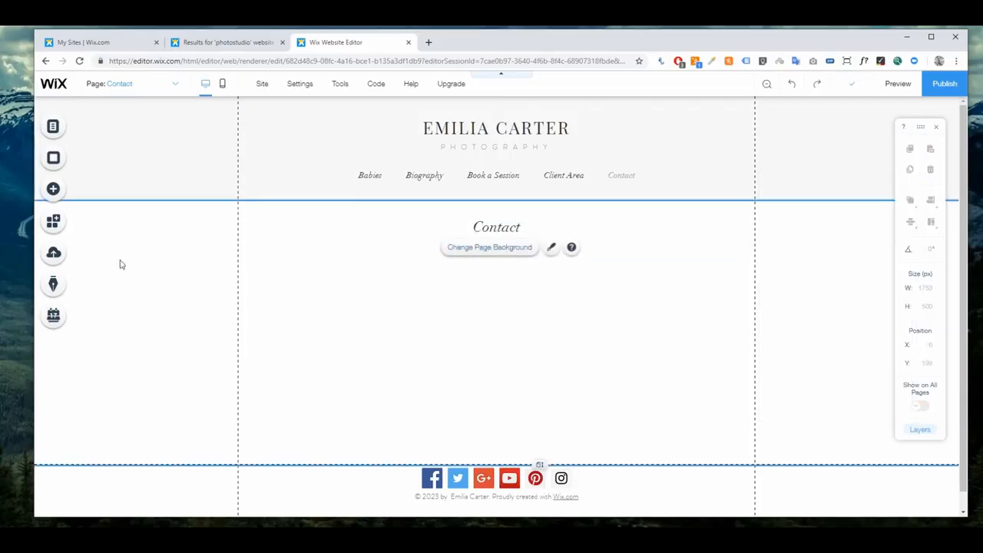
Add the purple Get In Touch contact form beneath the Contact heading at about X 202, Y 266, and remove its Phone field.
click(52, 190)
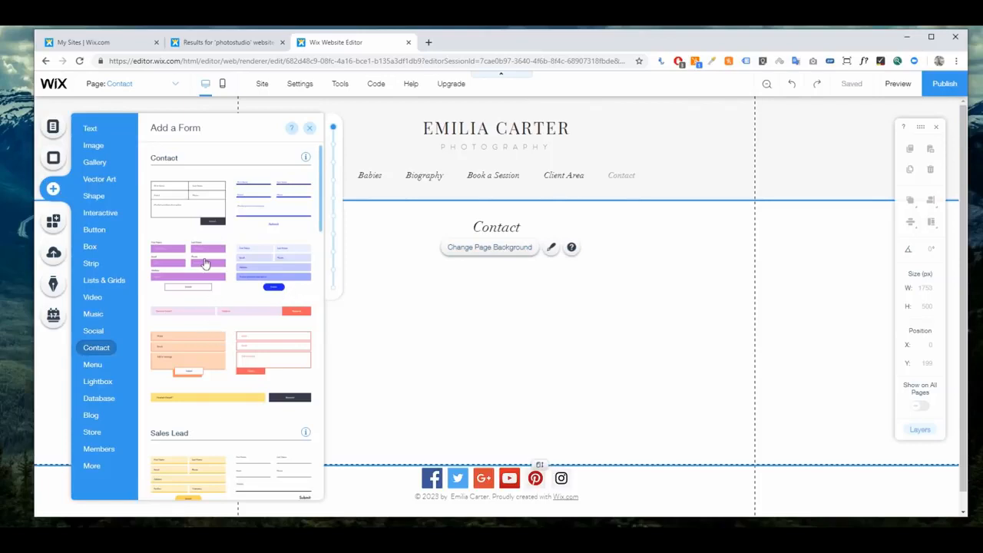
drag(205, 264, 574, 336)
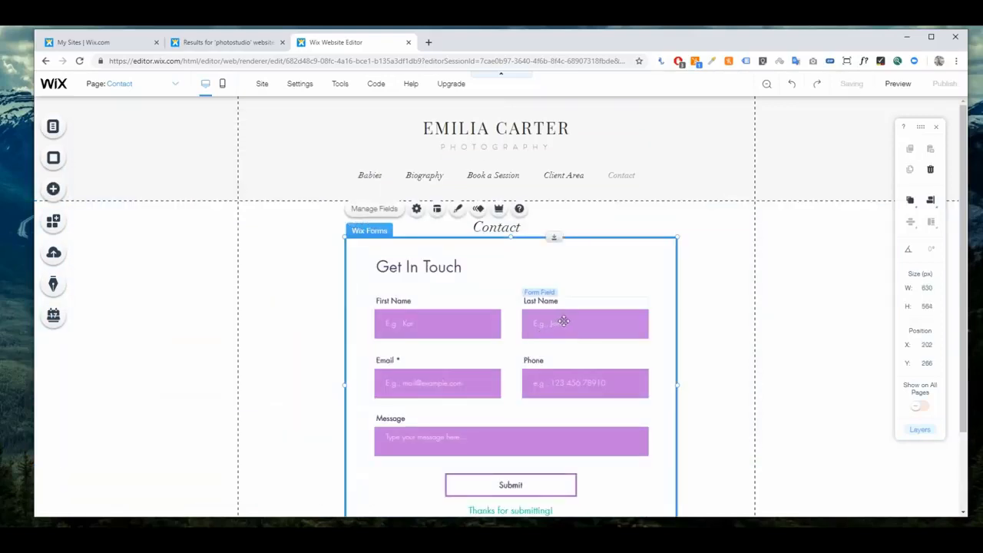
scroll(568, 324, down, 2)
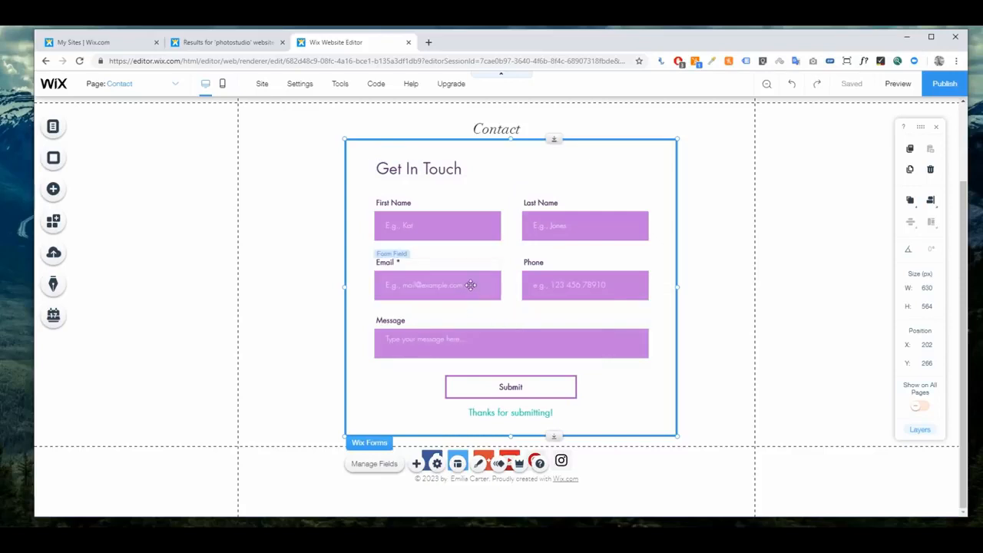
click(612, 292)
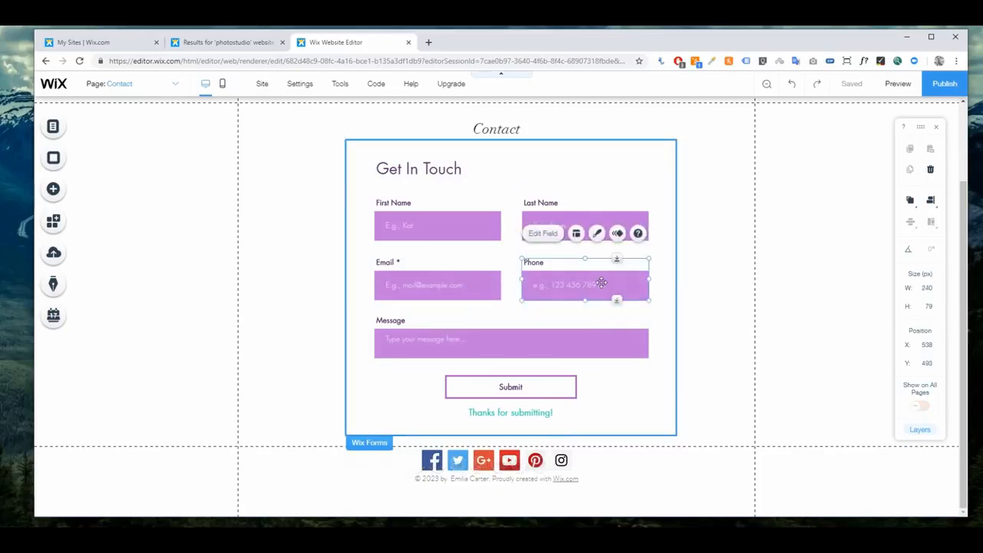
key(Delete)
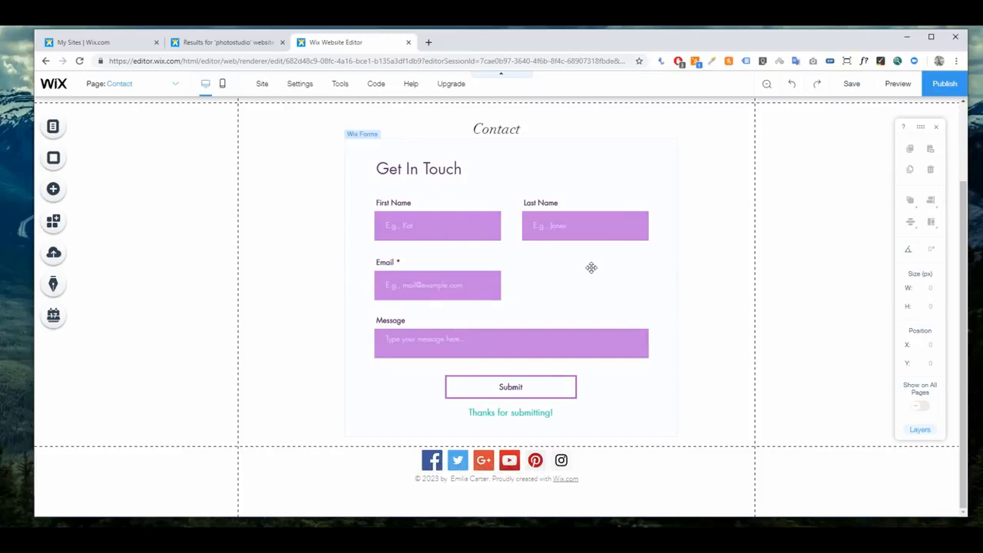
Look at the contact form's field list and the recommended fields that can be added, and close them.
click(590, 267)
click(597, 242)
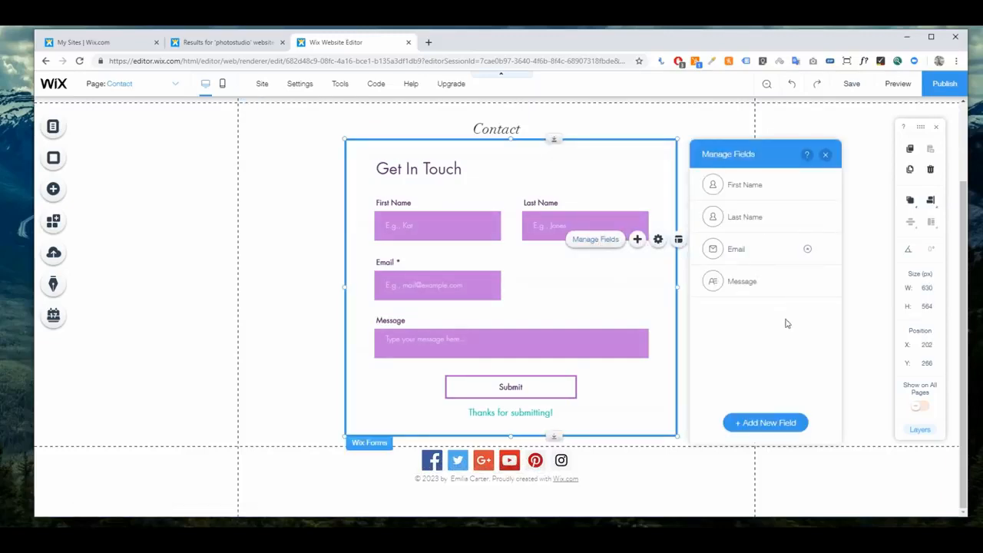
click(767, 422)
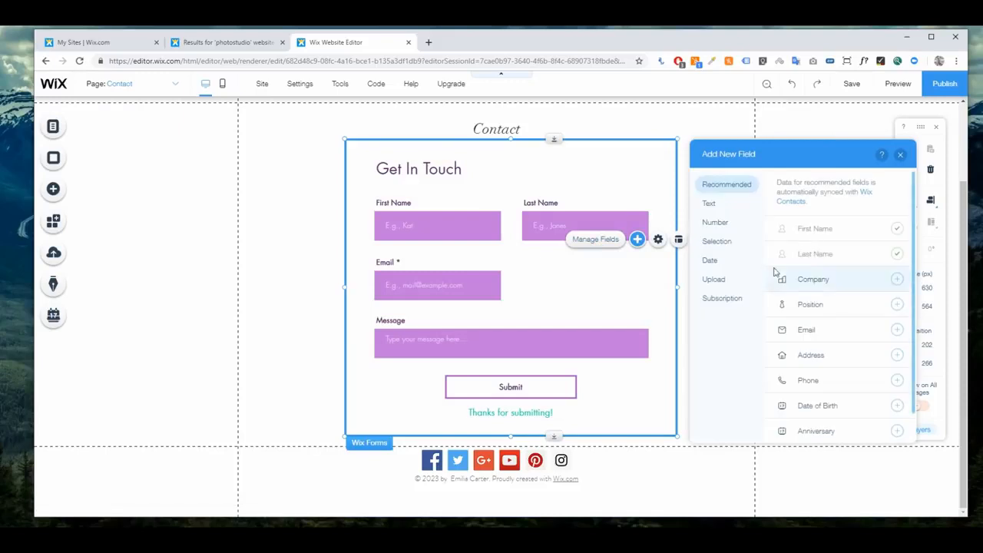
click(900, 154)
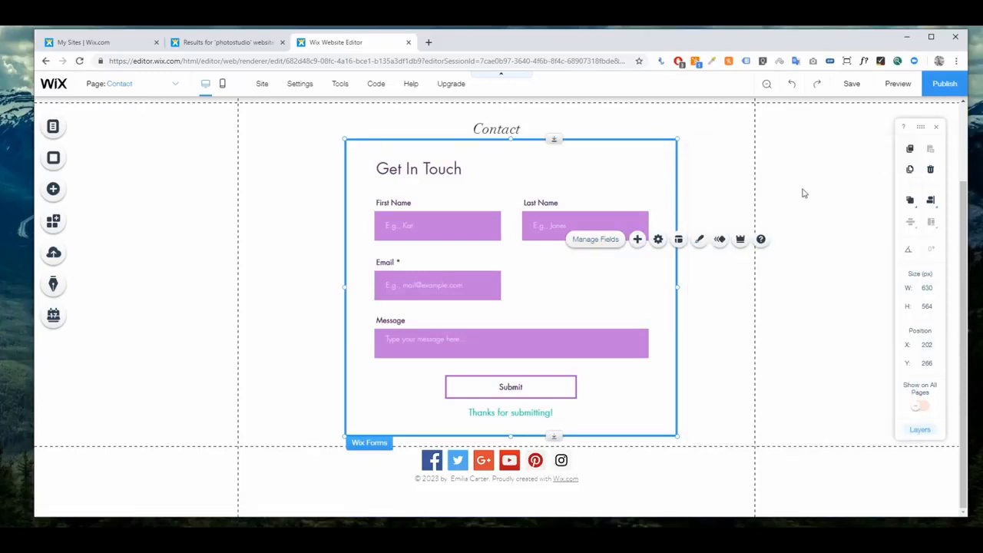
click(691, 296)
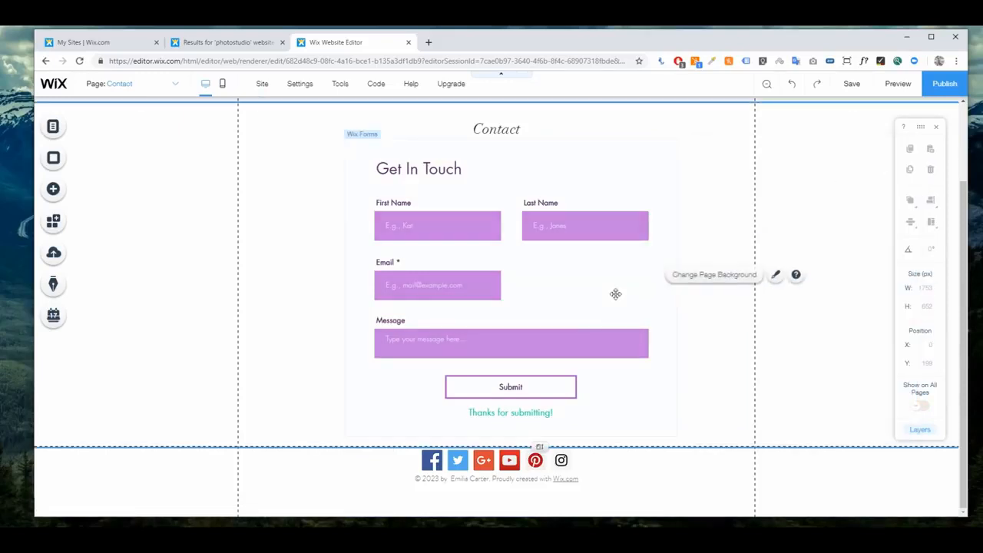
Browse the text, number, selection, date and upload fields available for the form, and try to add a File Upload field.
click(616, 292)
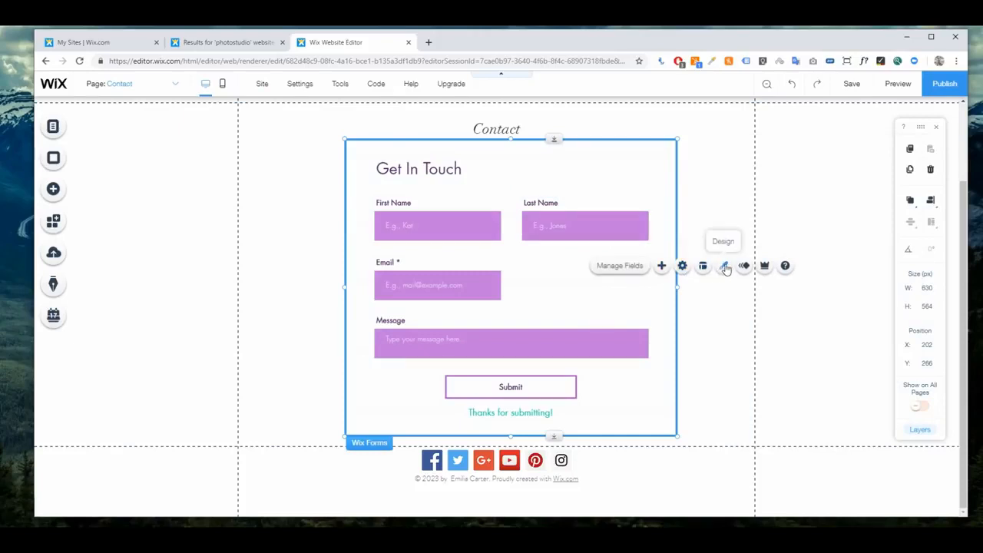
click(632, 266)
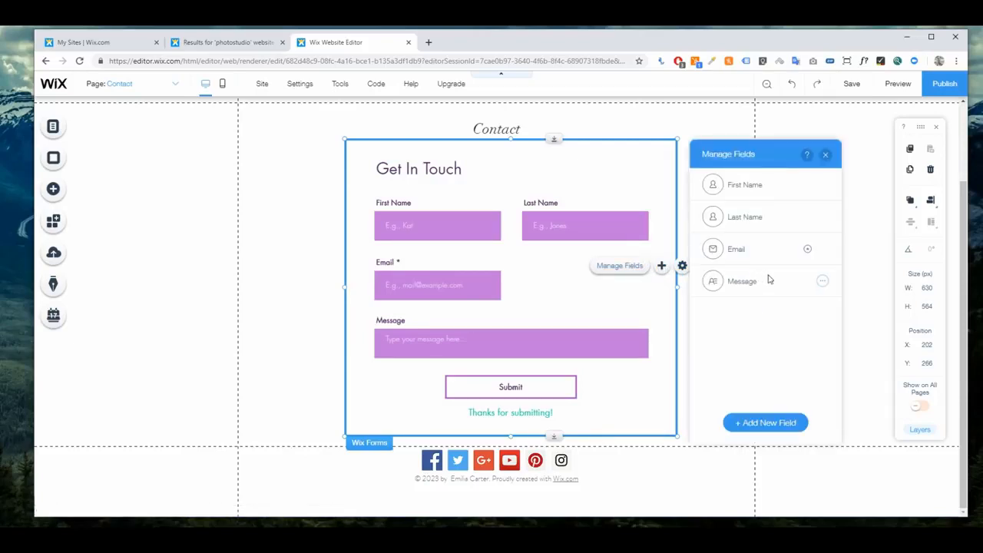
click(790, 420)
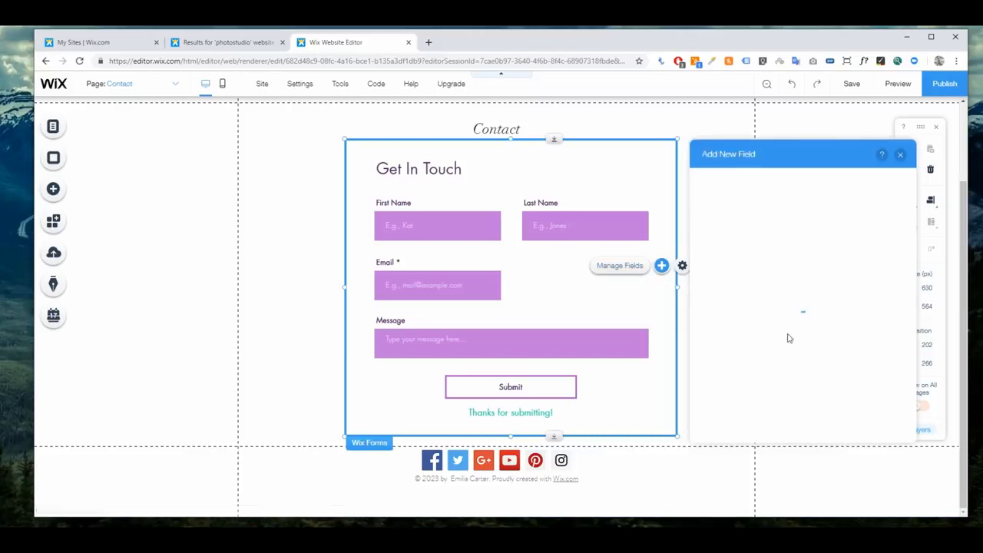
click(708, 204)
click(715, 222)
click(716, 241)
click(718, 260)
click(715, 278)
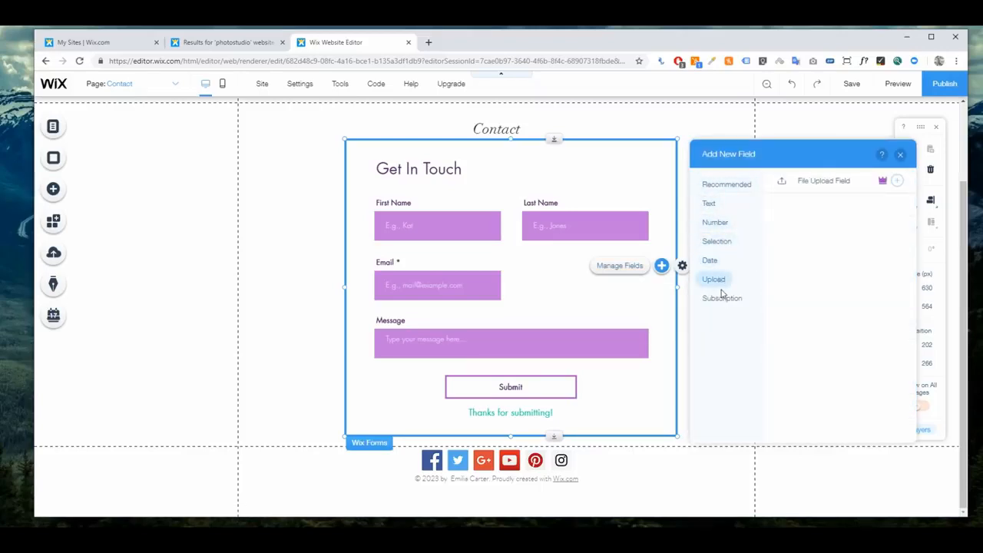
click(895, 181)
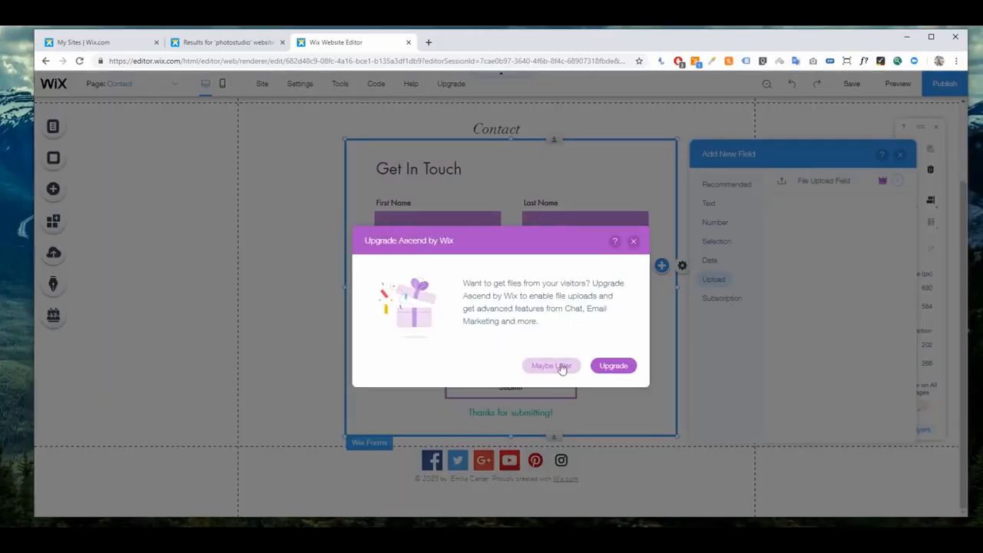
click(634, 242)
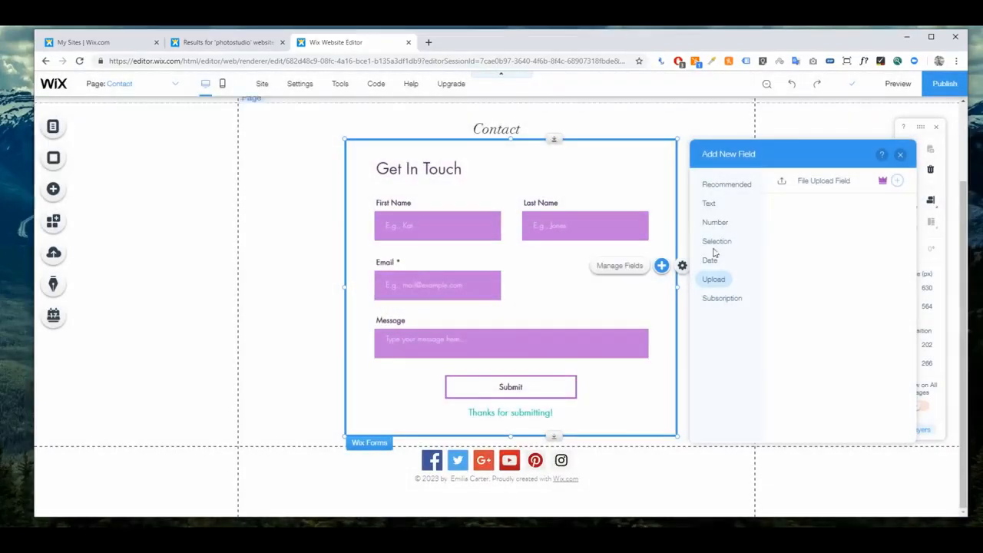
Add a Date field to the form and place it beside the Email field at about X 538, Y 517.
click(710, 260)
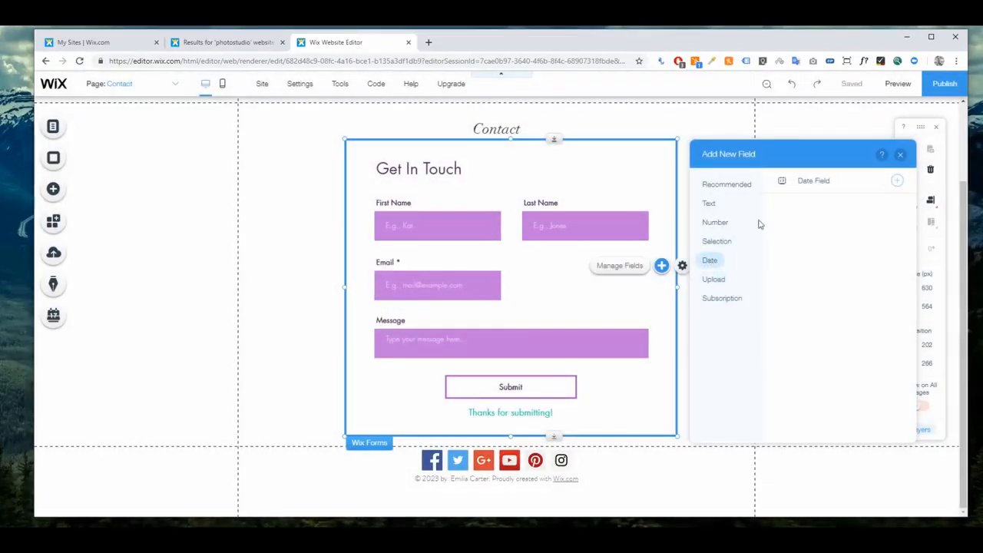
click(896, 182)
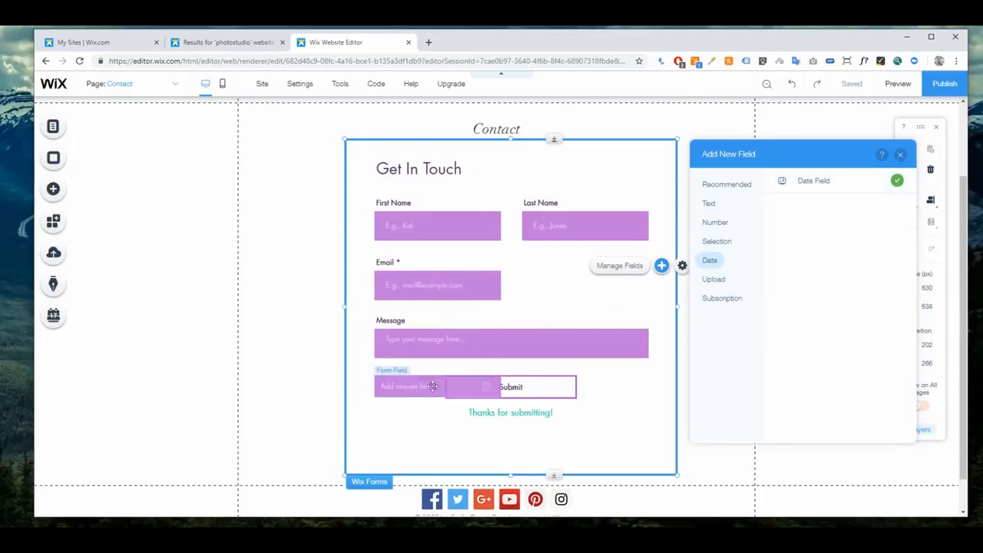
click(403, 387)
click(403, 387)
drag(419, 386, 584, 298)
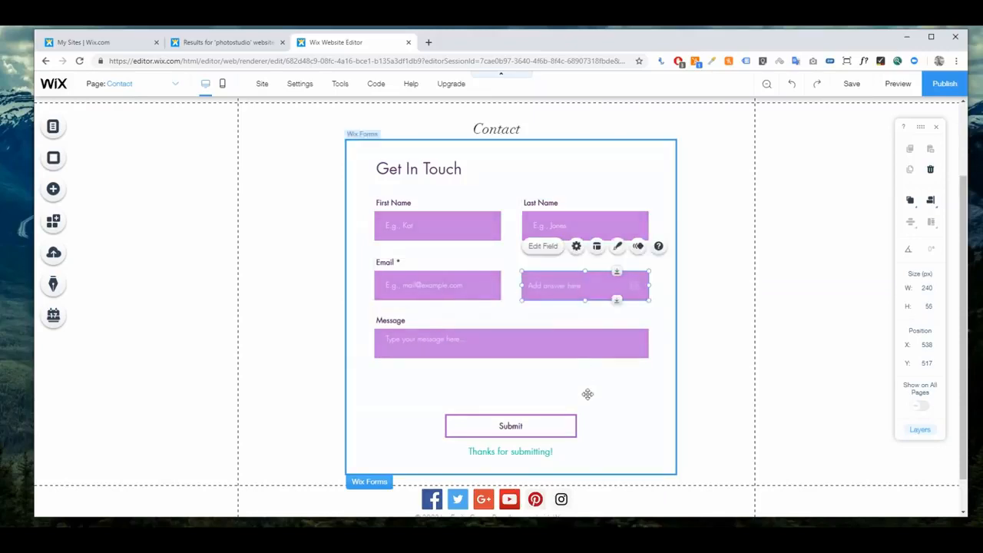
click(603, 392)
click(483, 335)
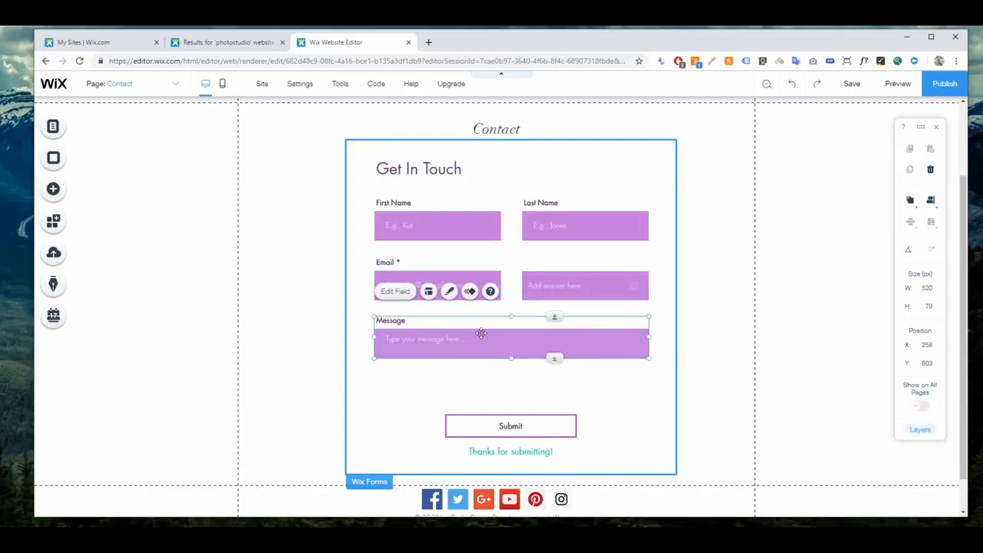
click(575, 295)
click(603, 378)
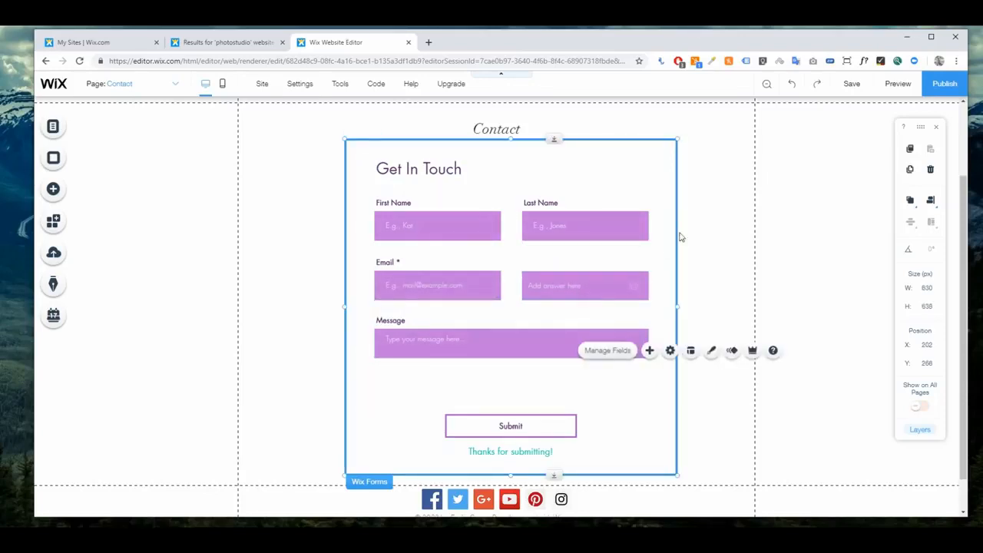
click(717, 176)
click(644, 169)
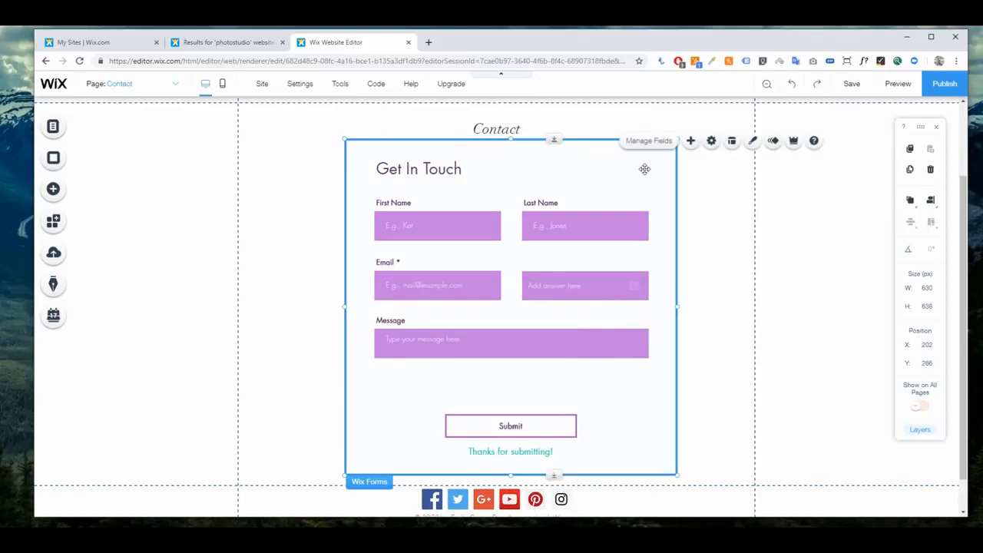
click(609, 223)
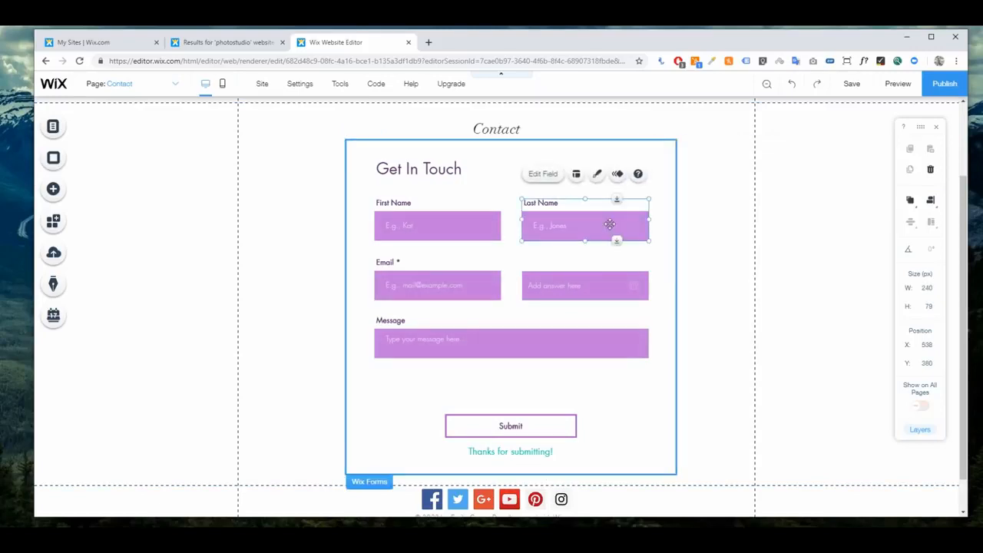
click(714, 206)
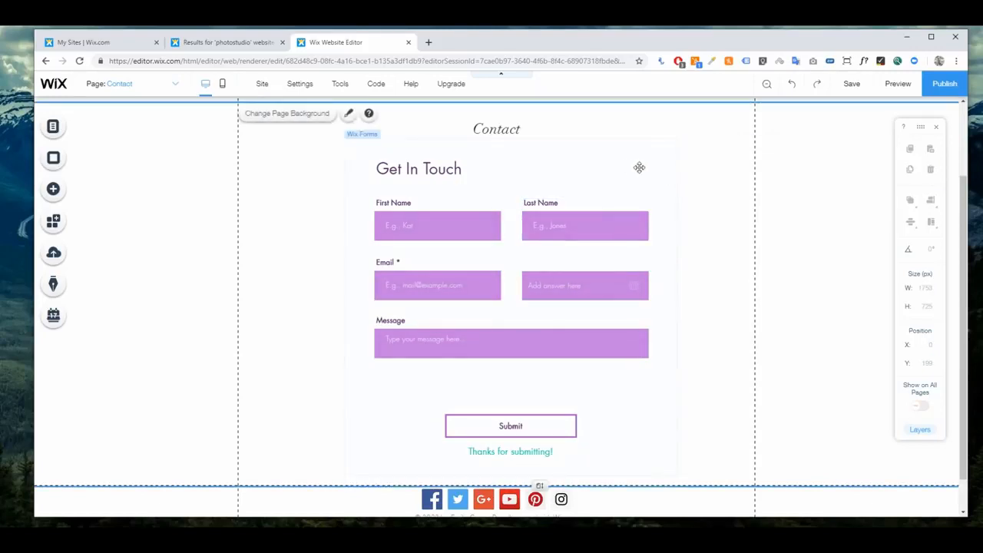
Show the Date field's title with the text "Date" and move the field up to Y 489, level with the Email field.
click(565, 219)
click(564, 223)
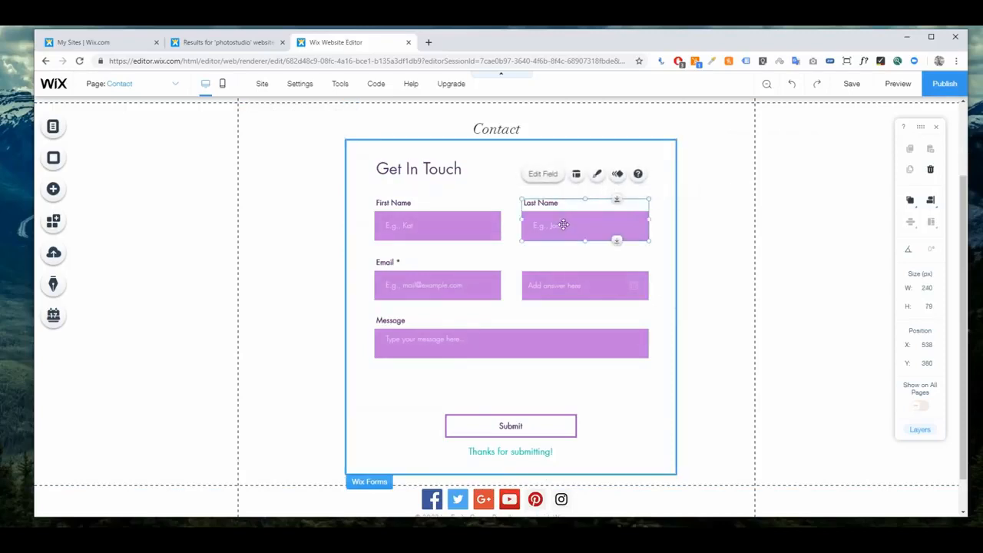
click(531, 281)
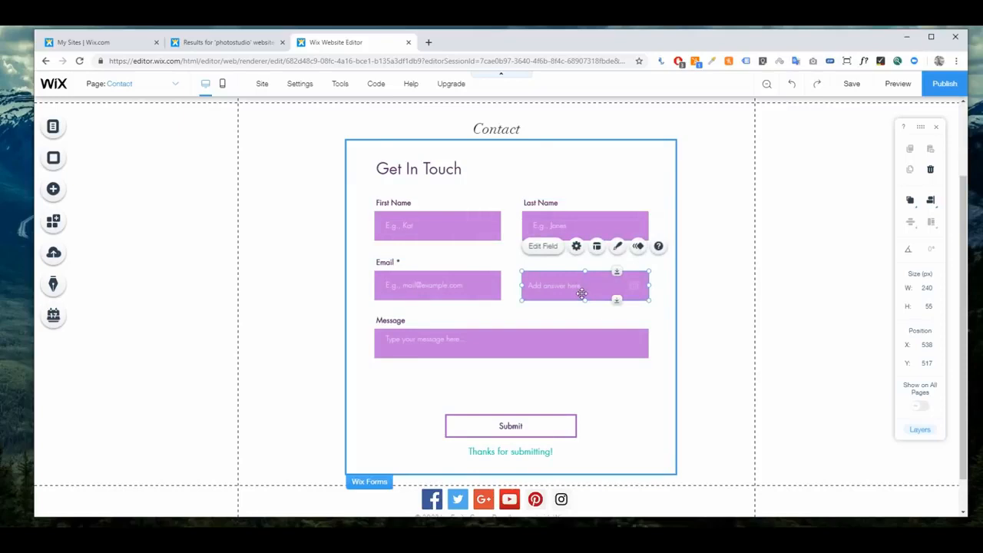
click(552, 256)
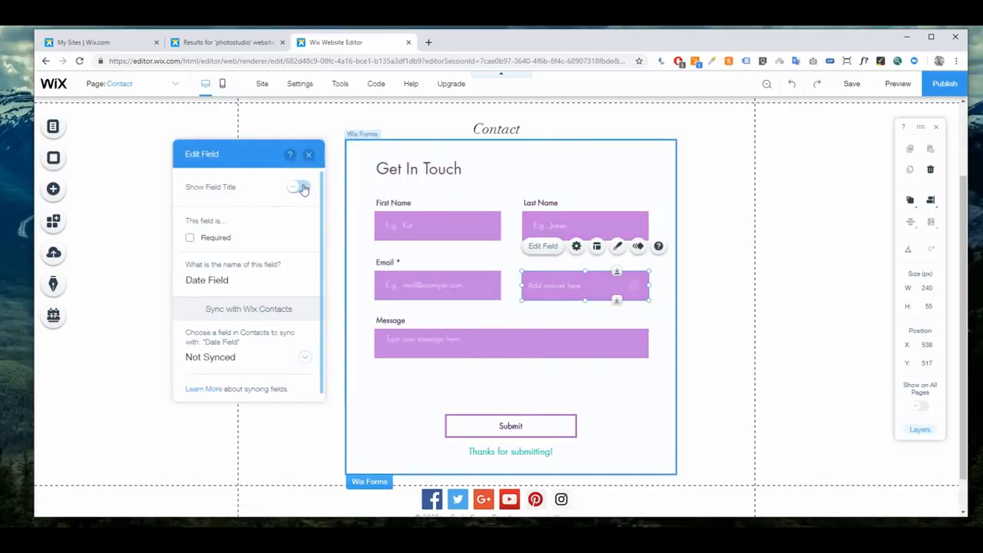
click(300, 188)
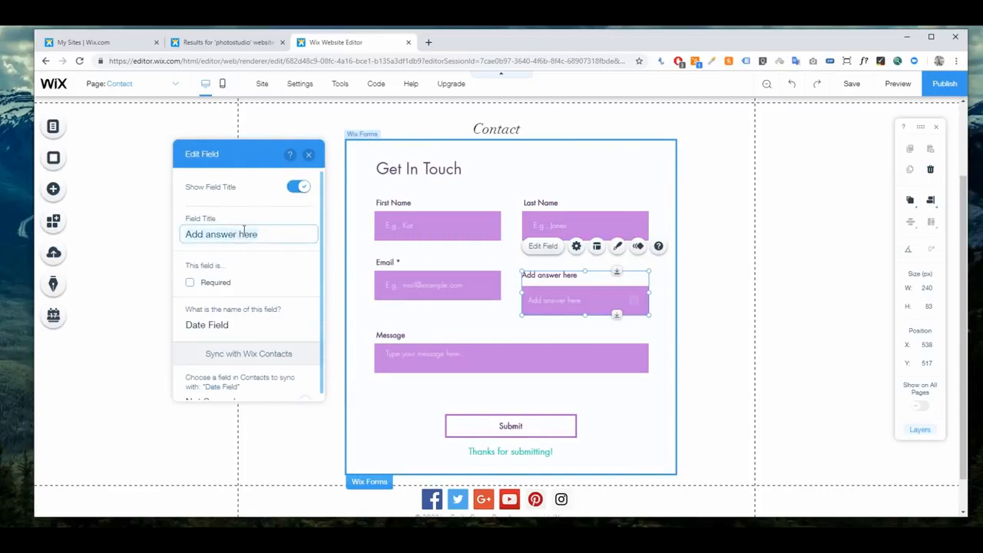
key(ctrl+a)
text(D)
click(190, 283)
click(191, 284)
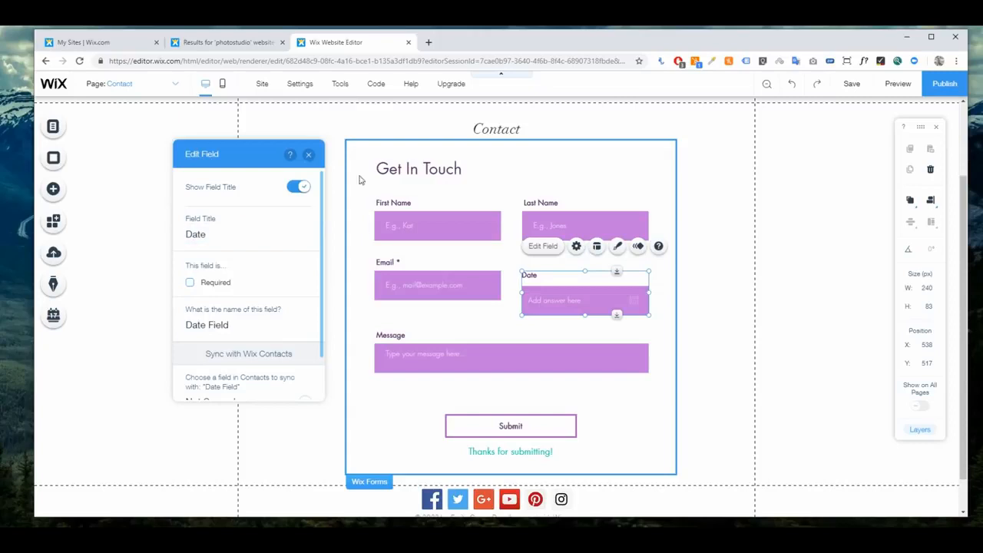
click(308, 155)
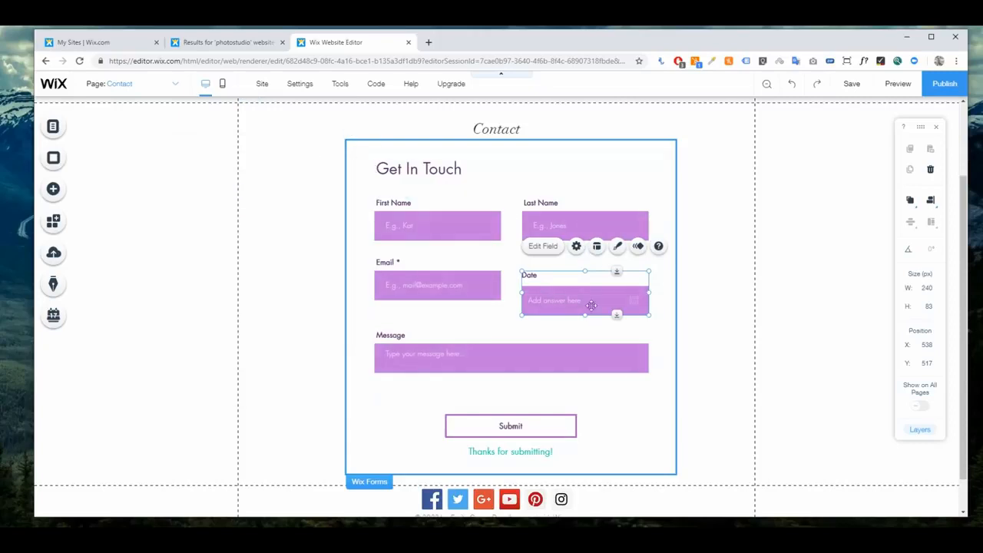
click(665, 333)
drag(553, 298, 564, 285)
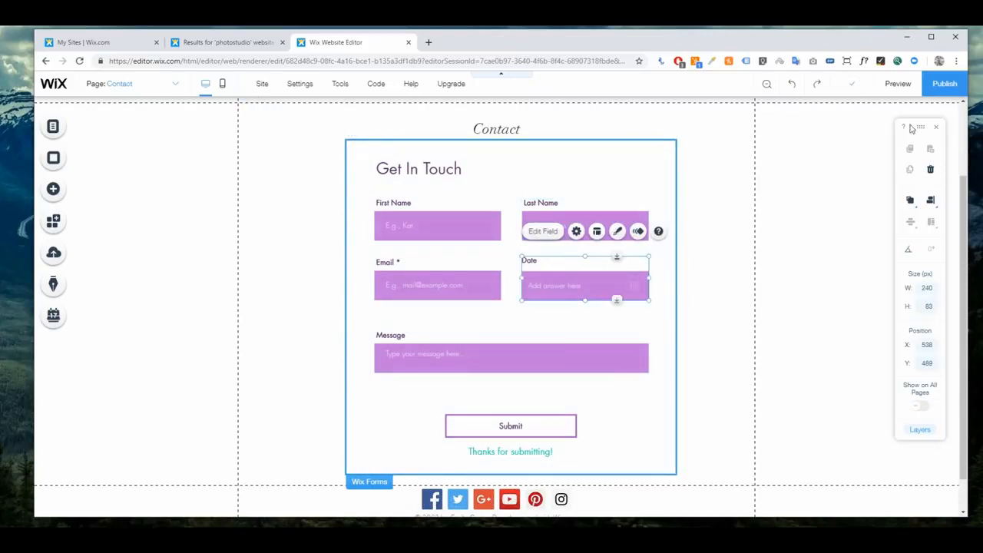
Look at the contact form's general settings for what happens on submission, including the success message and its display time.
click(493, 427)
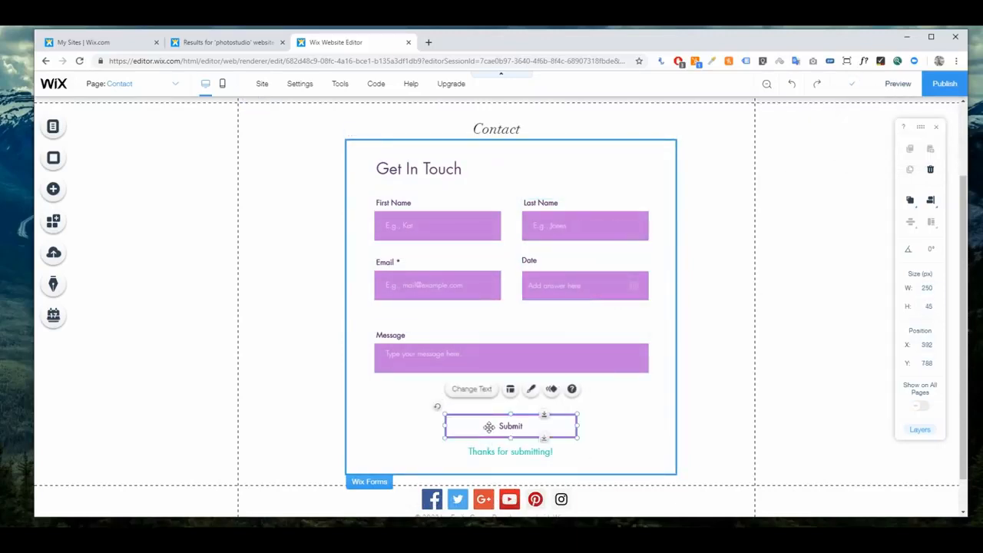
click(614, 428)
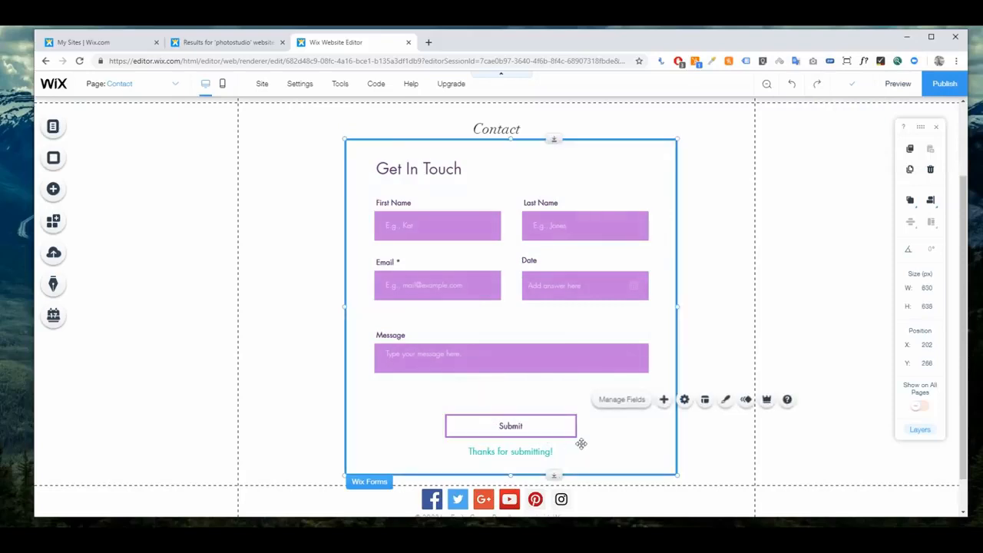
click(629, 434)
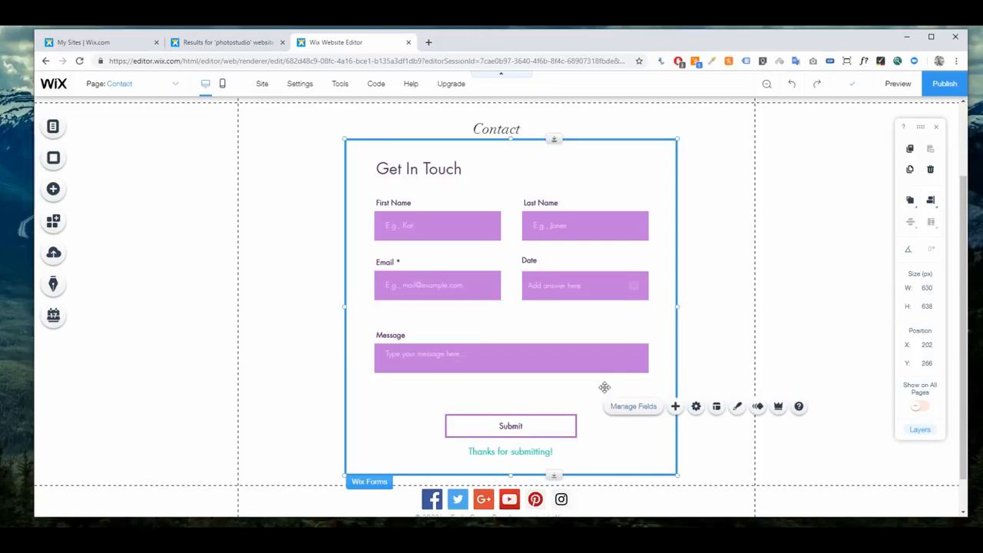
click(697, 407)
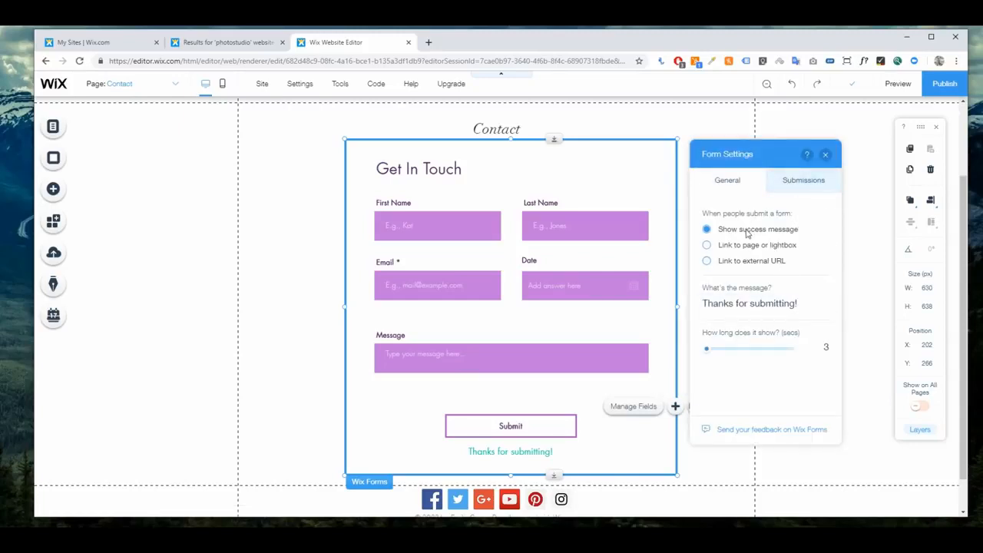
click(772, 304)
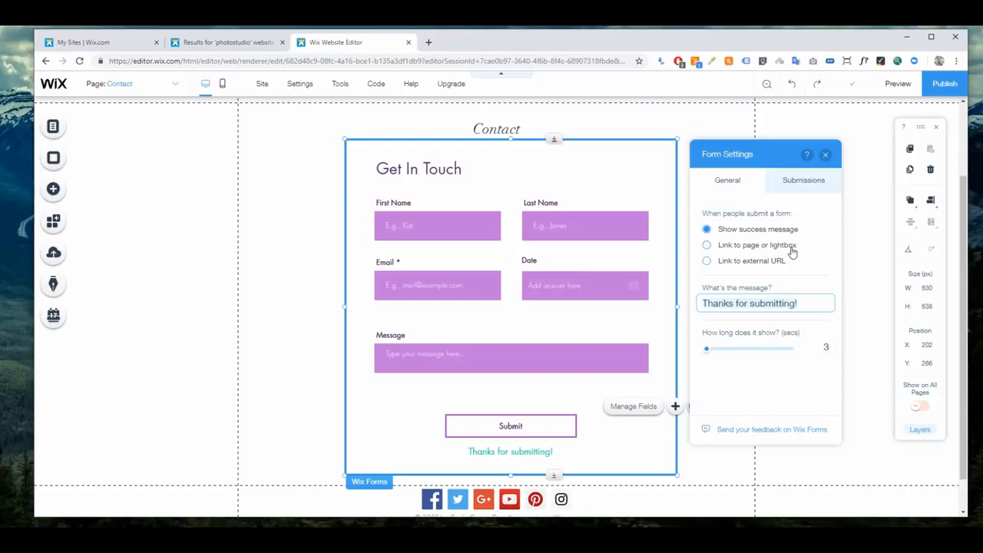
Review the form's submission settings, including the form name, notification email addresses and contact labels, and close the settings.
click(803, 185)
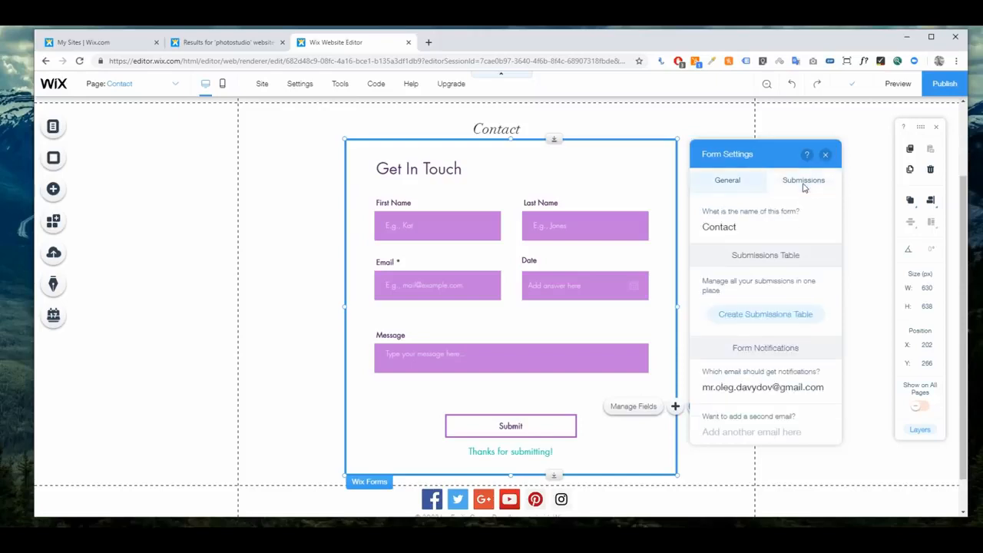
scroll(760, 246, down, 3)
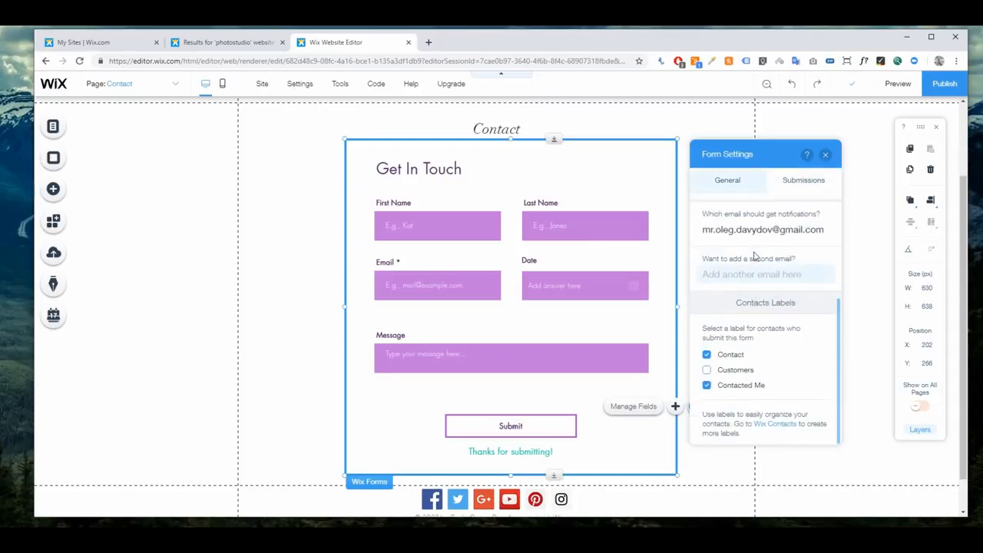
scroll(755, 252, up, 3)
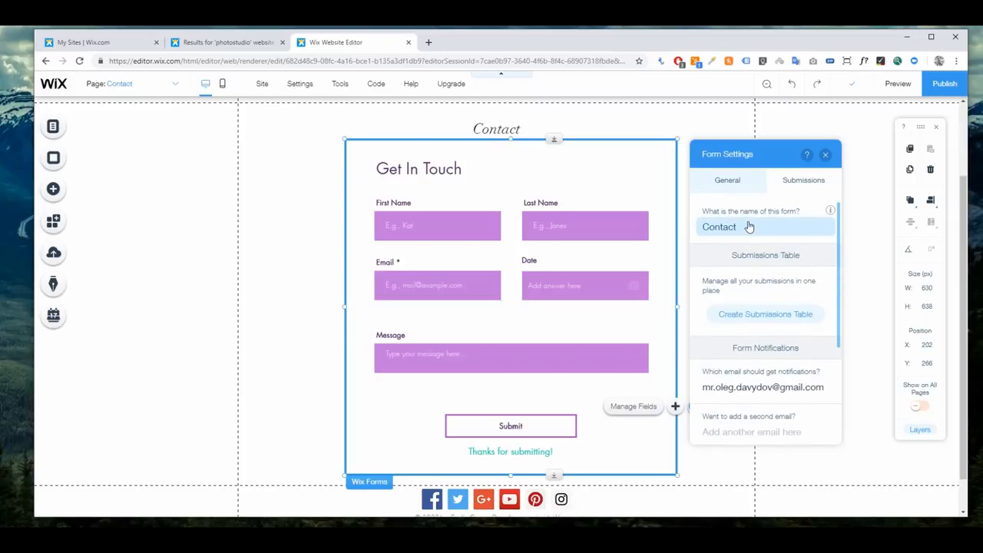
scroll(762, 396, down, 2)
click(768, 285)
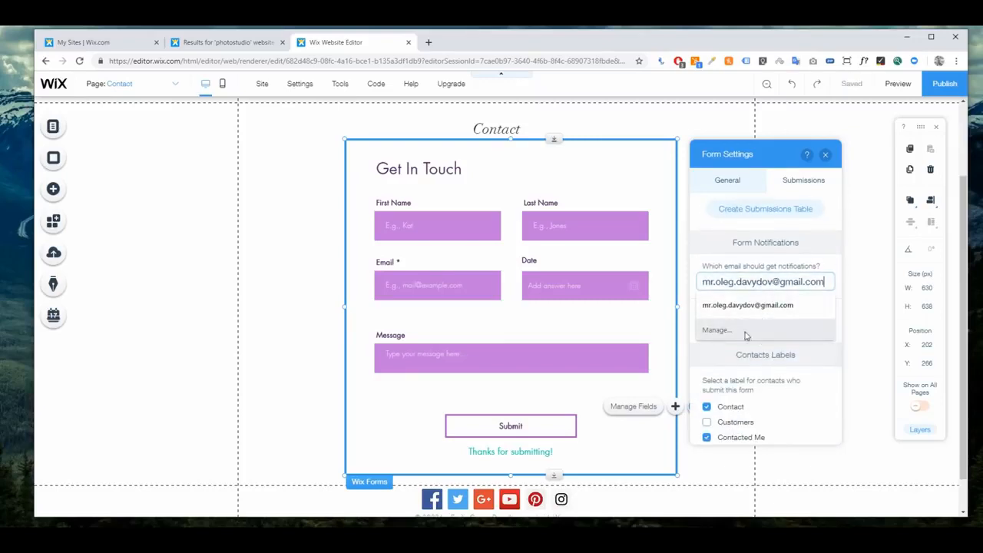
click(767, 304)
click(759, 325)
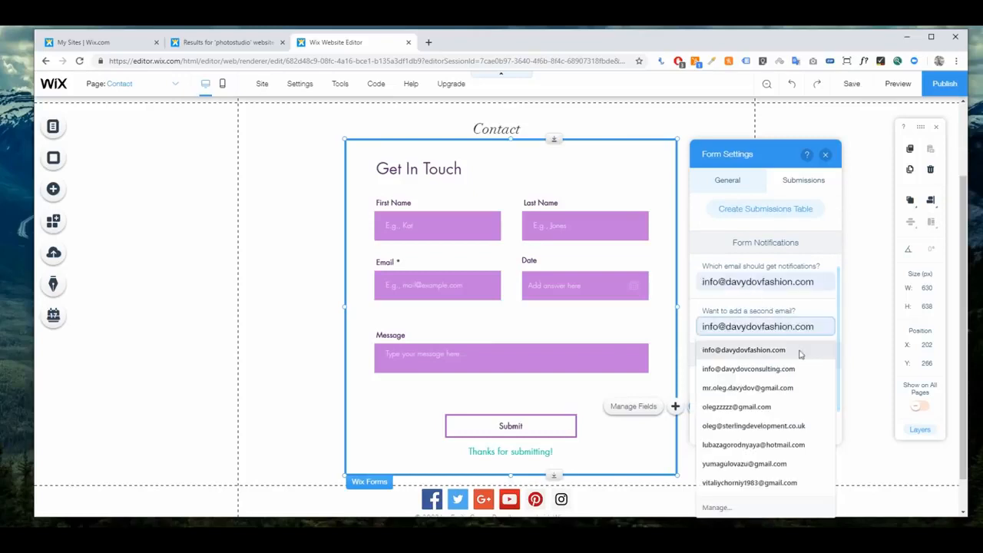
click(821, 243)
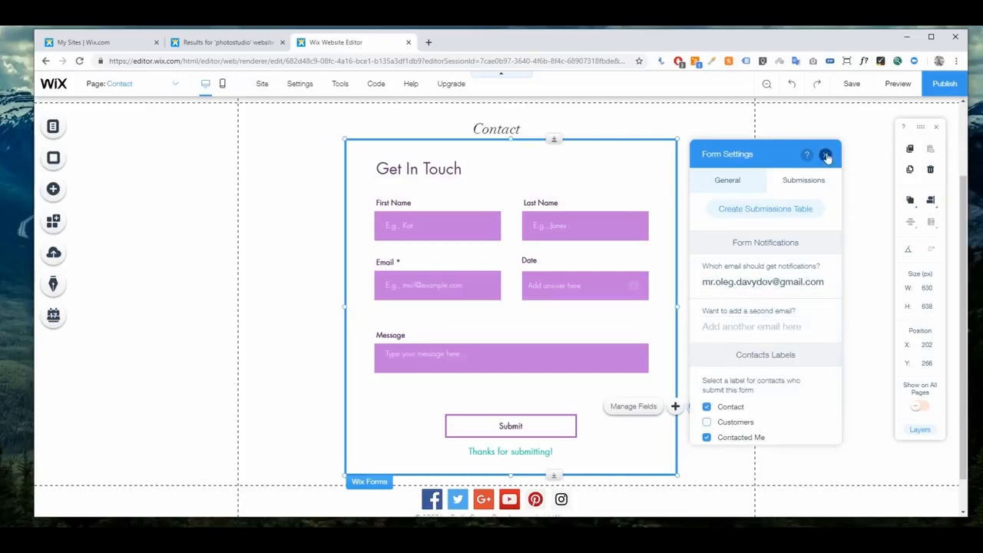
scroll(796, 238, down, 1)
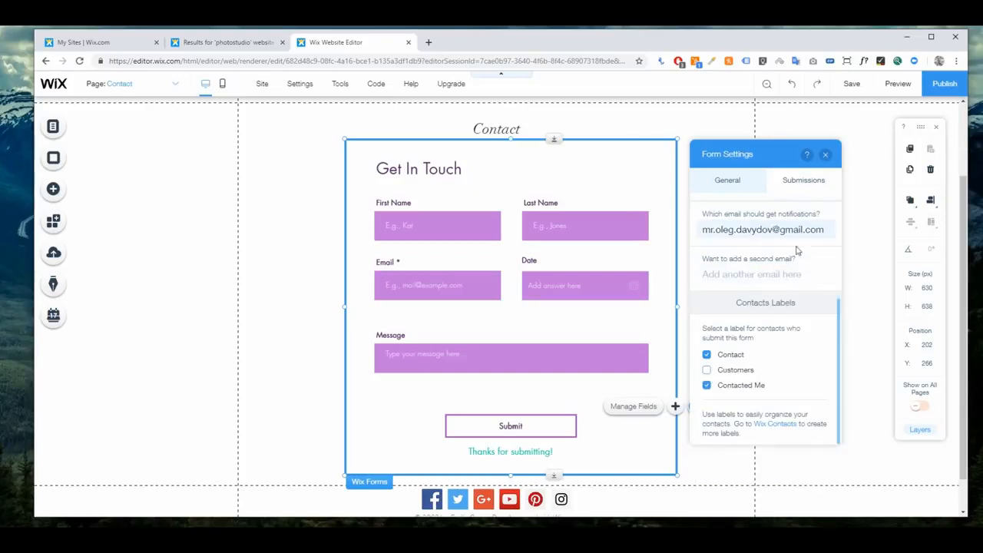
click(826, 156)
Look at the design presets for the Last Name field without applying one, and save the site.
click(581, 225)
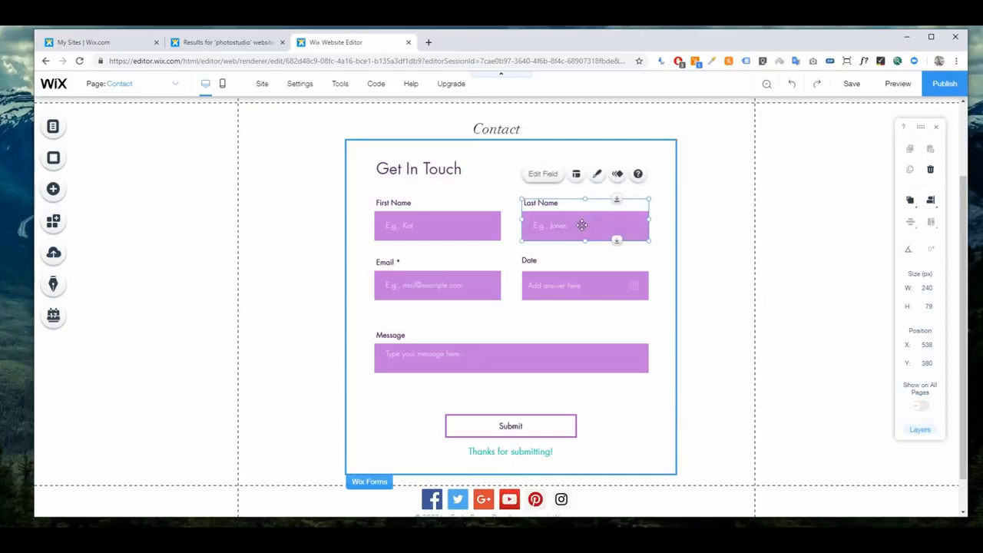
click(597, 174)
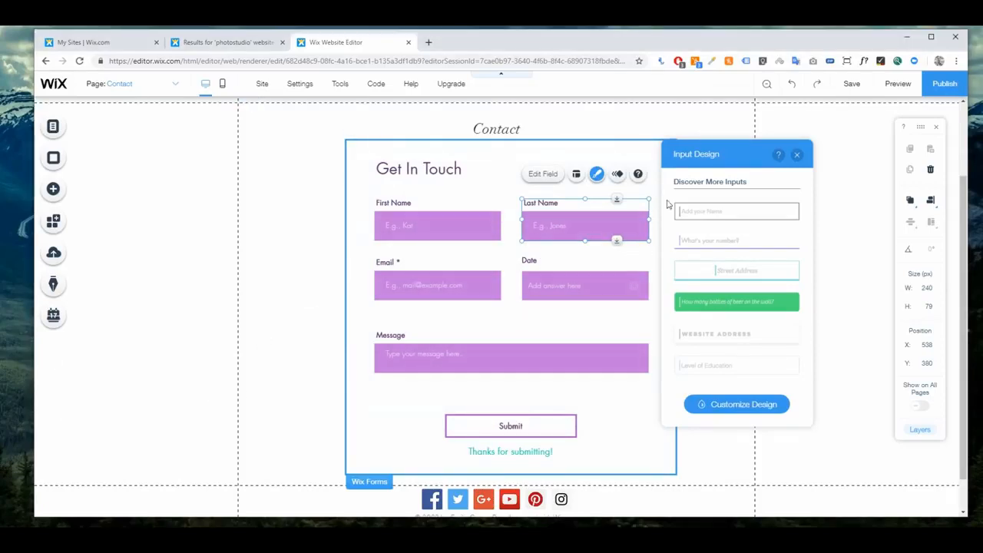
click(797, 154)
click(854, 85)
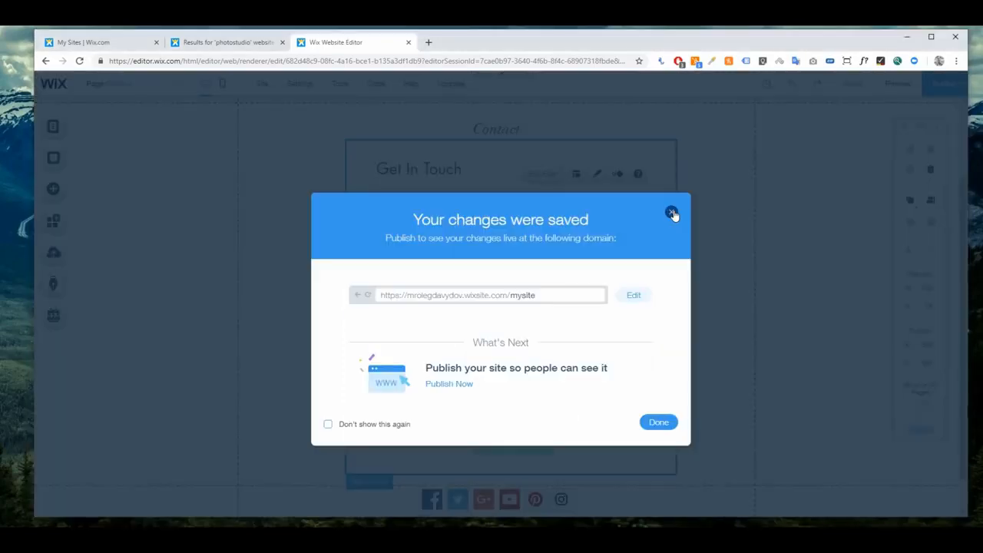
click(671, 213)
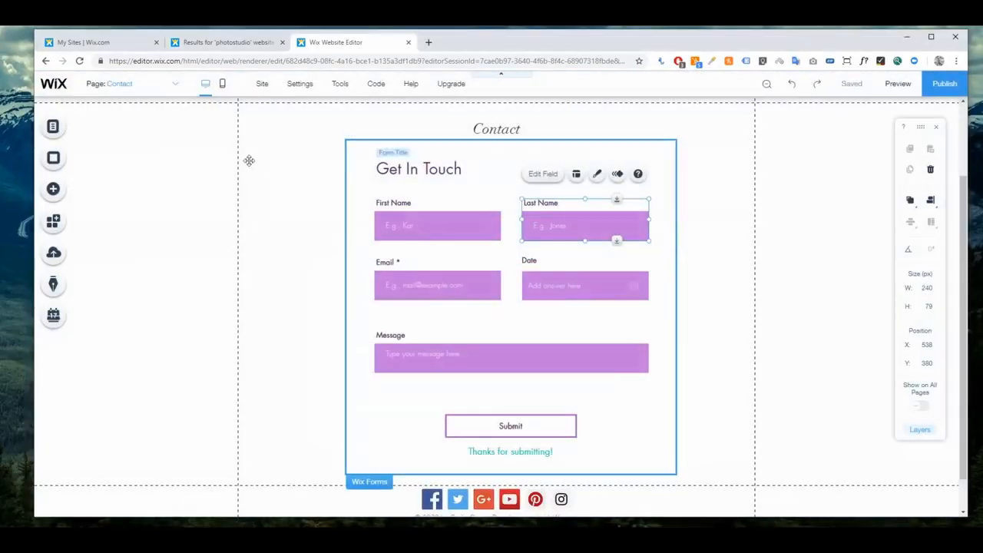
Change the header's horizontal menu to the bold black capitals preset with a green current item.
click(55, 190)
mouse_move(98, 372)
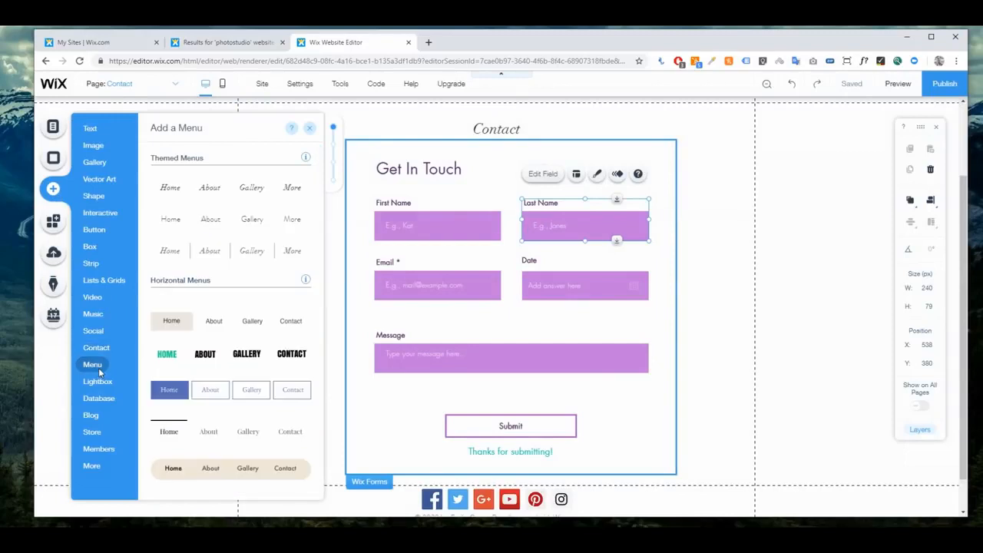
scroll(279, 295, up, 2)
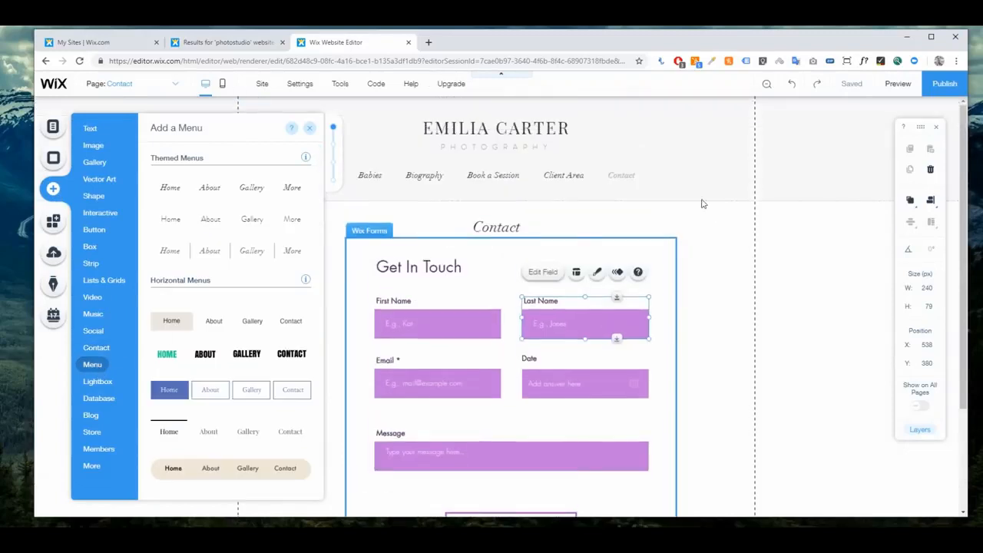
click(309, 128)
click(432, 172)
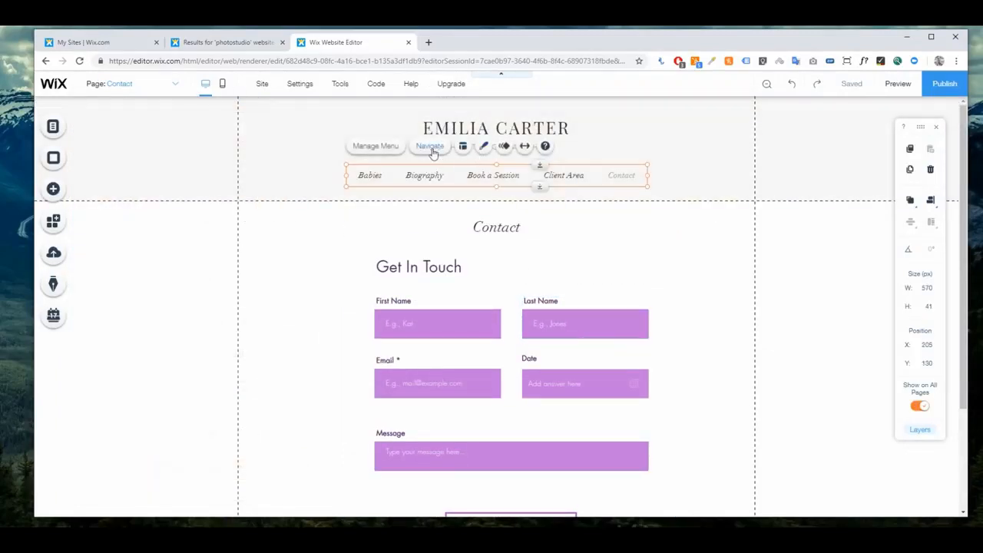
click(485, 147)
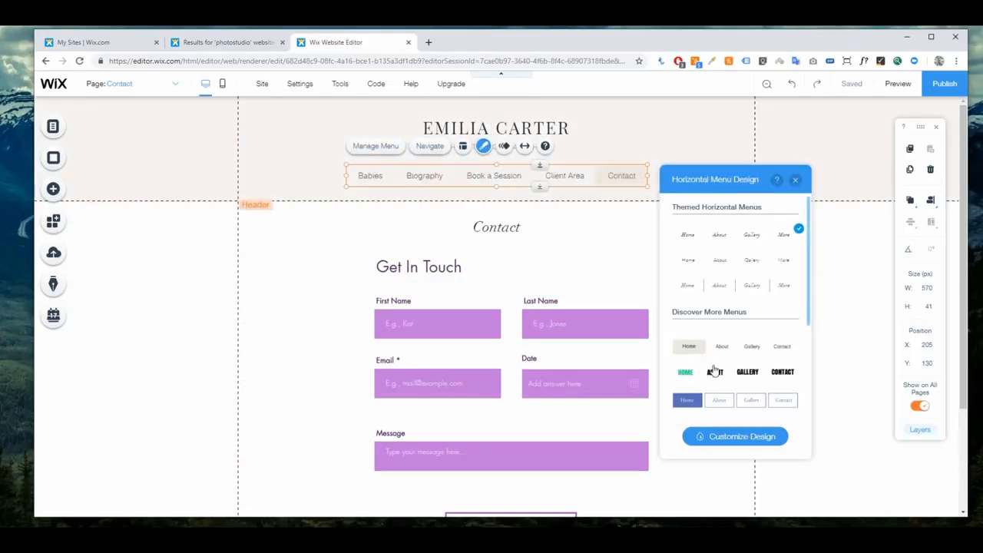
click(714, 374)
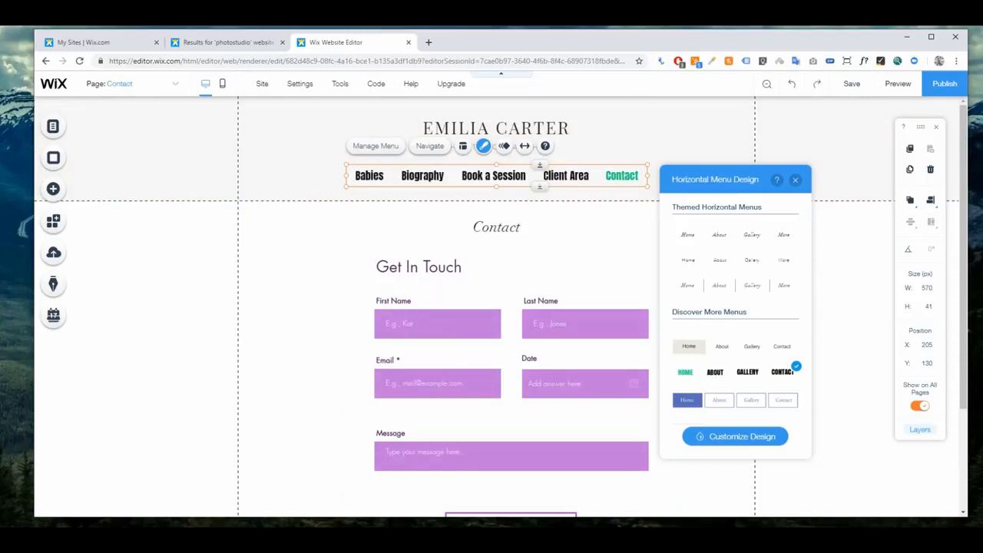
Browse the Lightbox, Store and More elements, try an HTML iframe beside the Contact heading at about X 788, Y 235, and delete it.
click(54, 190)
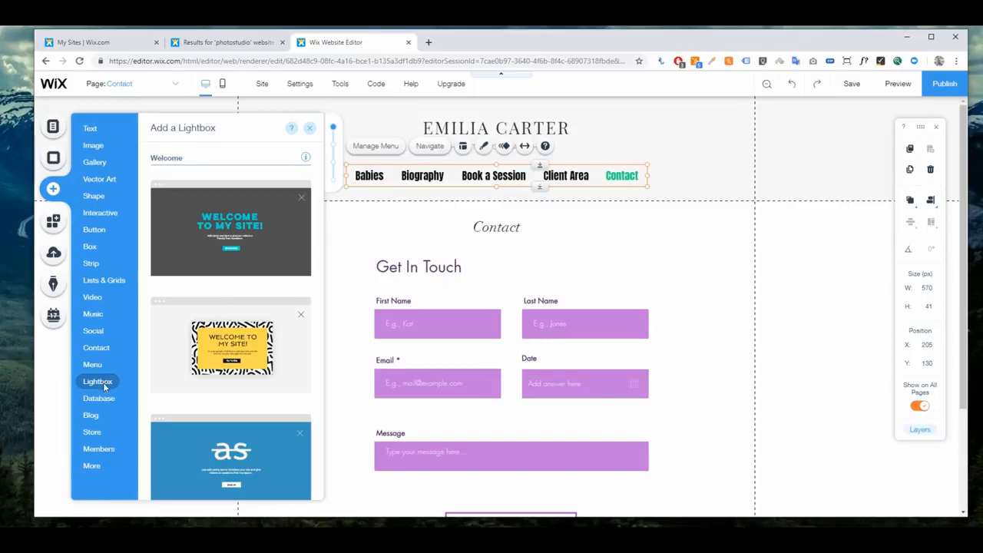
mouse_move(92, 417)
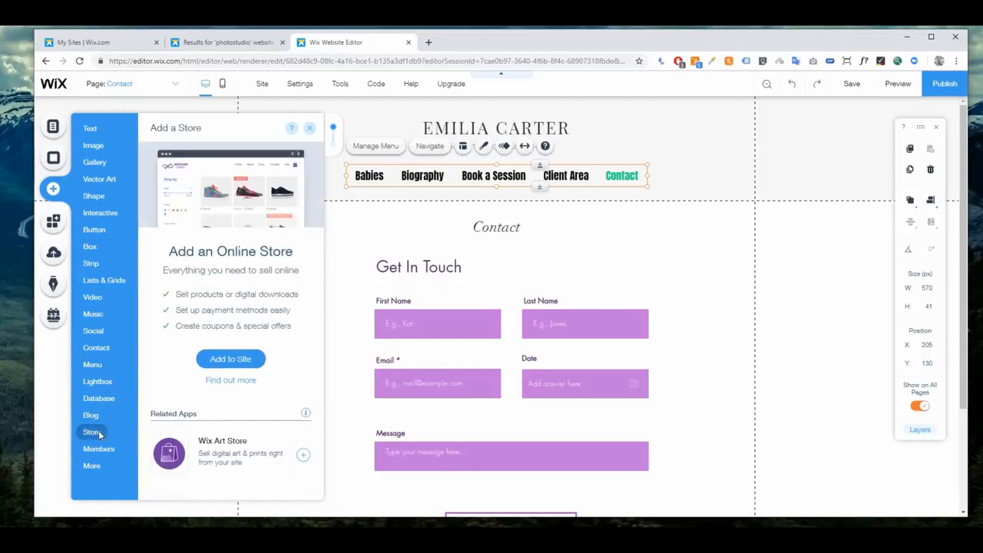
mouse_move(94, 466)
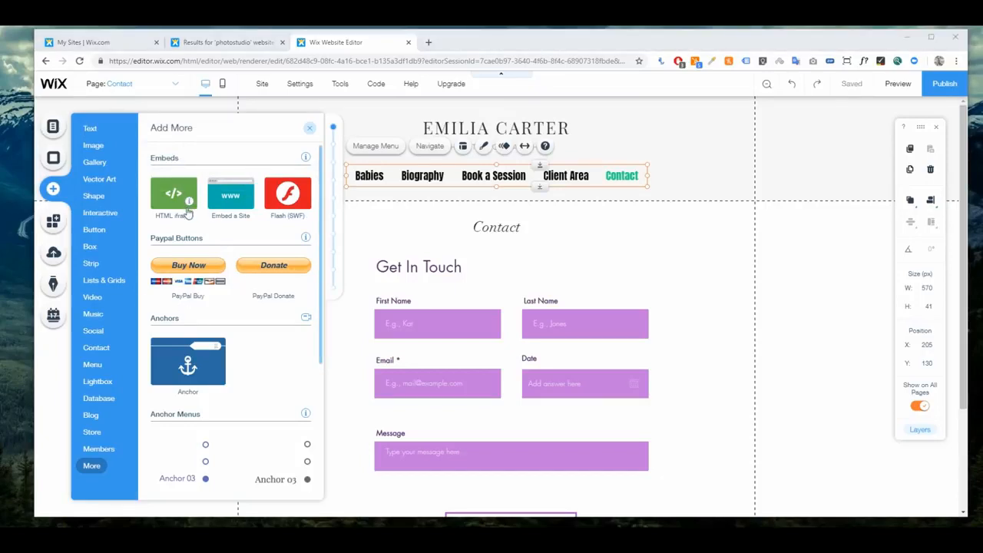
drag(175, 193, 721, 261)
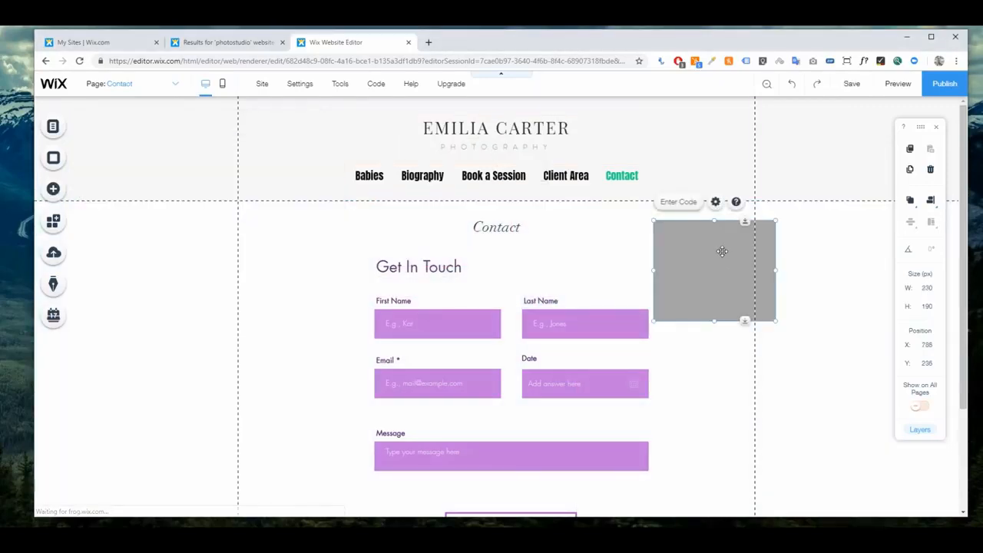
click(715, 201)
click(625, 236)
key(Delete)
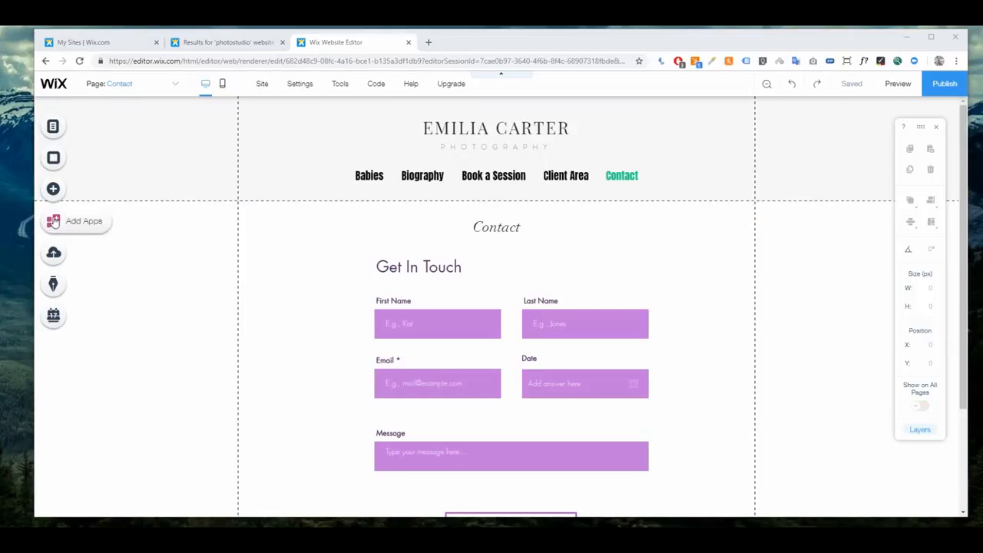
Search the app market for "instagram" and add the free Instagram Feed app by Wix to the Contact page.
scroll(269, 245, down, 2)
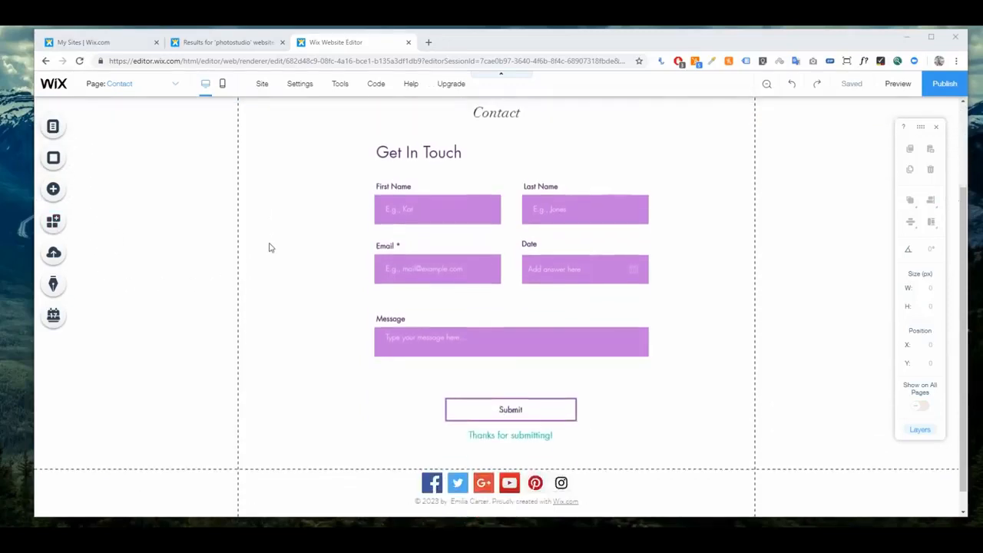
click(52, 222)
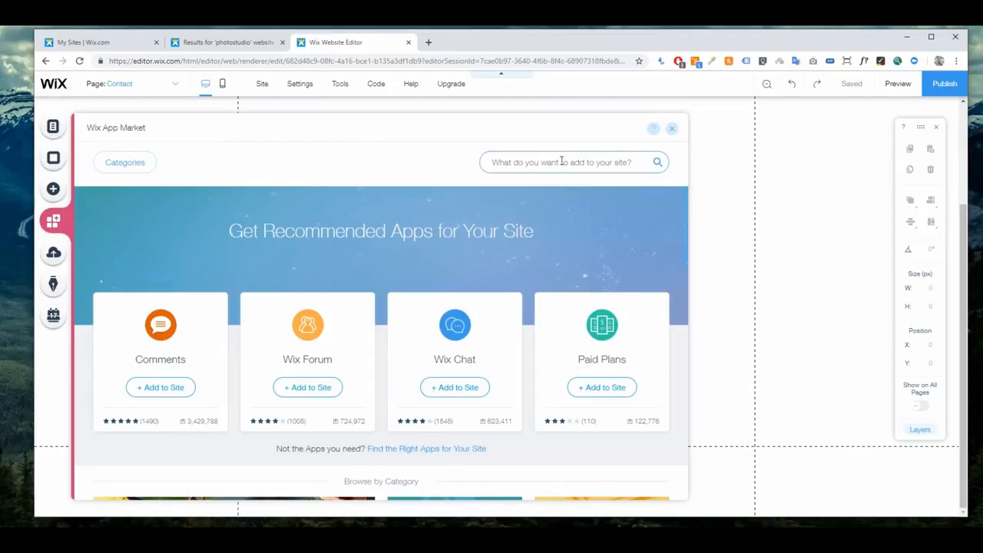
click(561, 160)
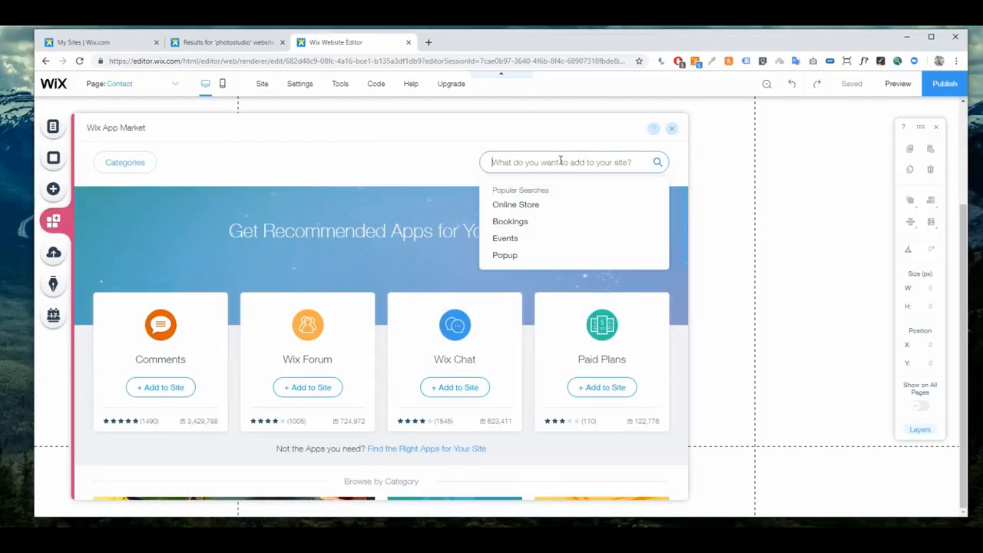
text(instagram)
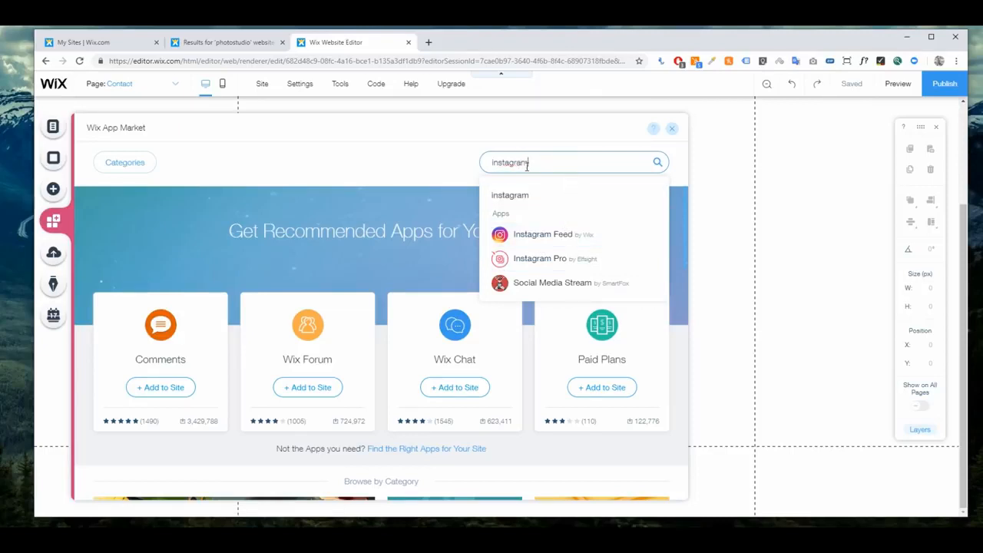
click(658, 165)
scroll(362, 296, down, 3)
scroll(357, 298, down, 2)
scroll(345, 338, up, 5)
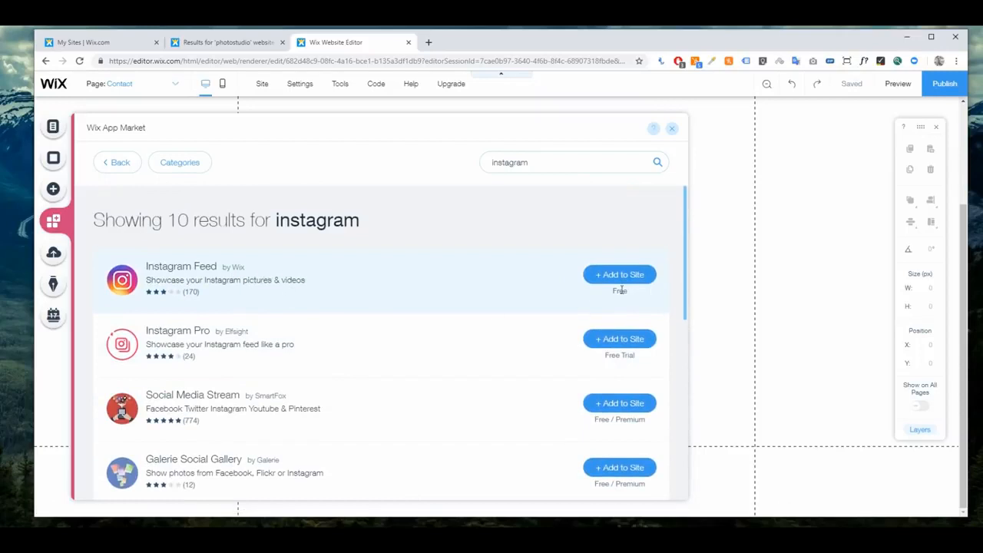
scroll(268, 340, down, 3)
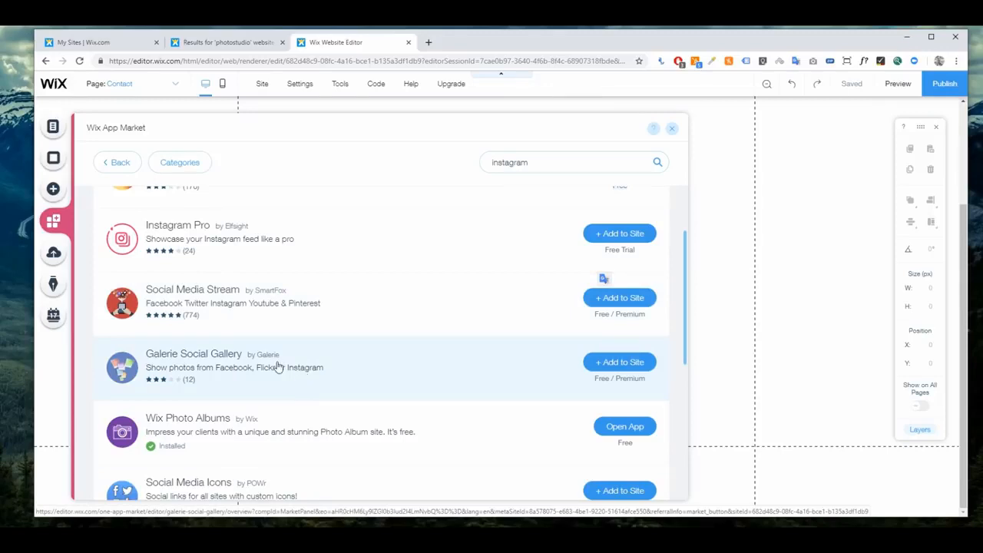
scroll(369, 376, up, 2)
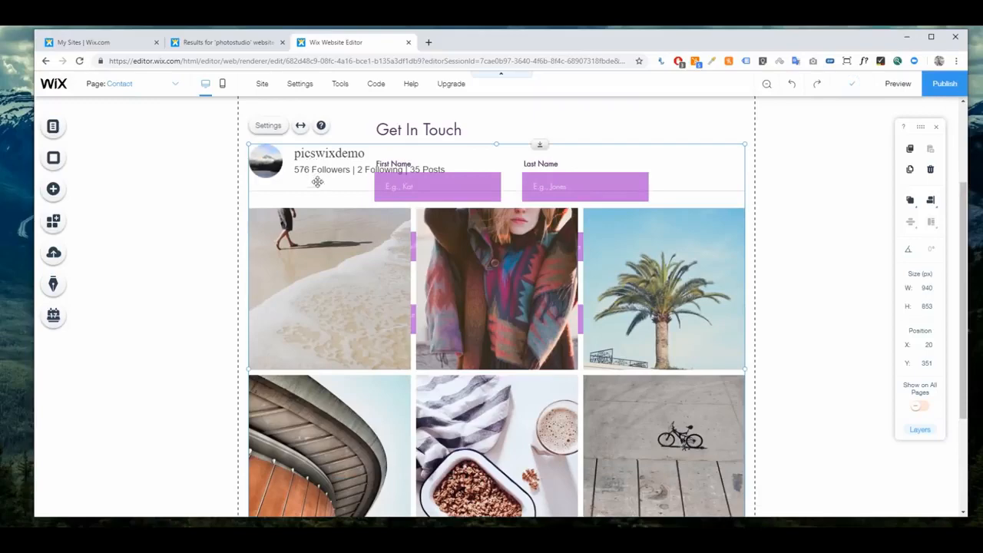
Move the Instagram feed gallery below the contact form's submission message, to about X 30, Y 895.
drag(291, 244, 288, 479)
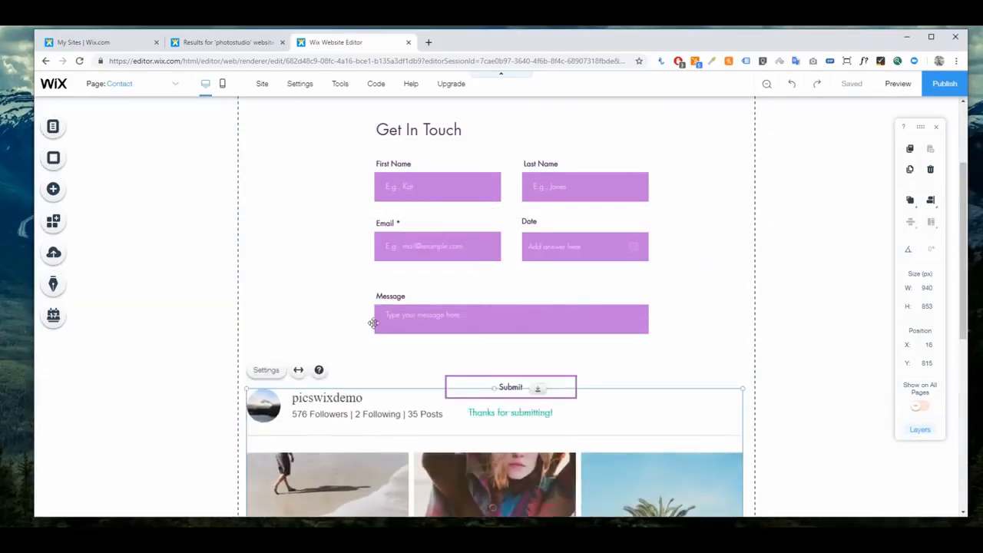
scroll(378, 313, up, 2)
scroll(379, 314, down, 7)
drag(348, 228, 333, 471)
scroll(336, 328, up, 3)
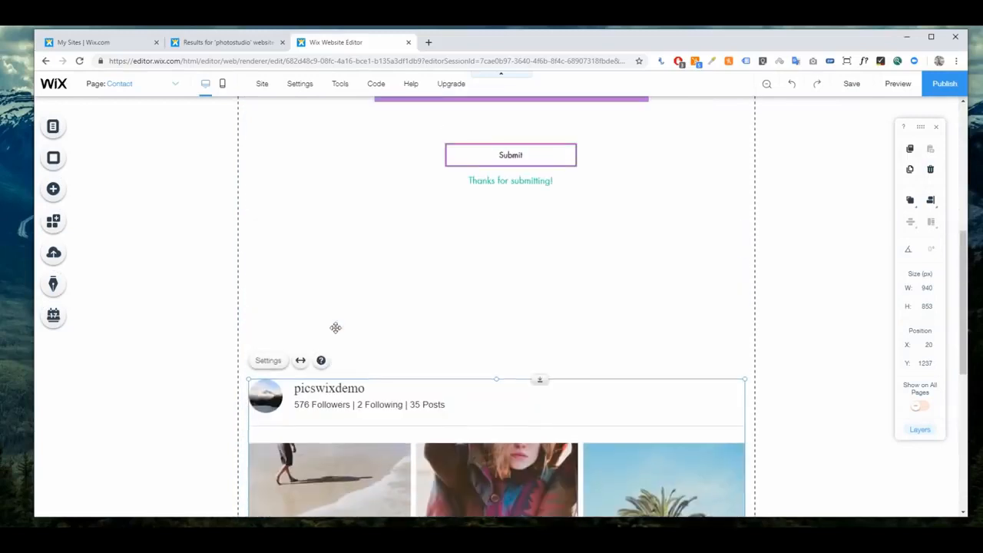
scroll(333, 433, down, 1)
drag(329, 430, 338, 247)
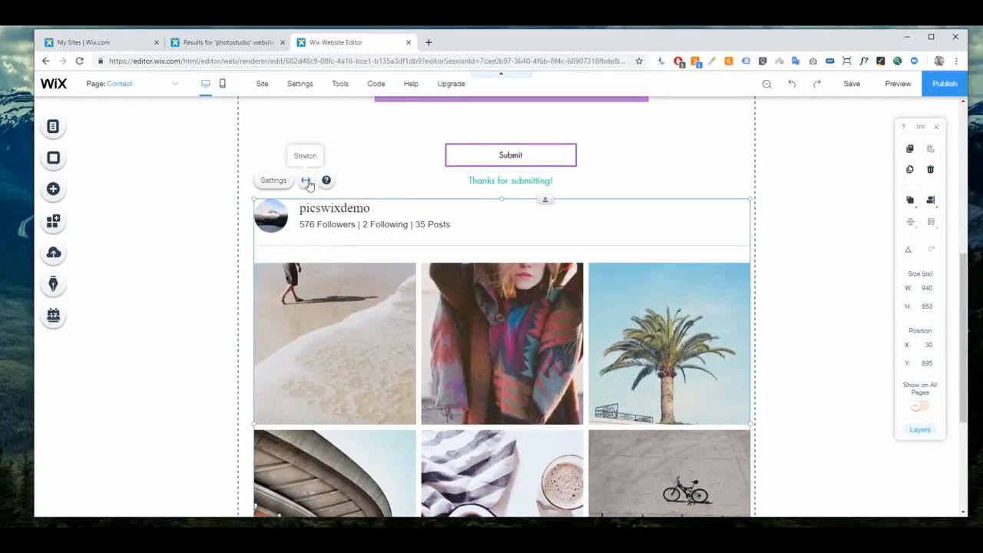
Stretch the Instagram feed gallery to full width and close the stretch options.
click(308, 182)
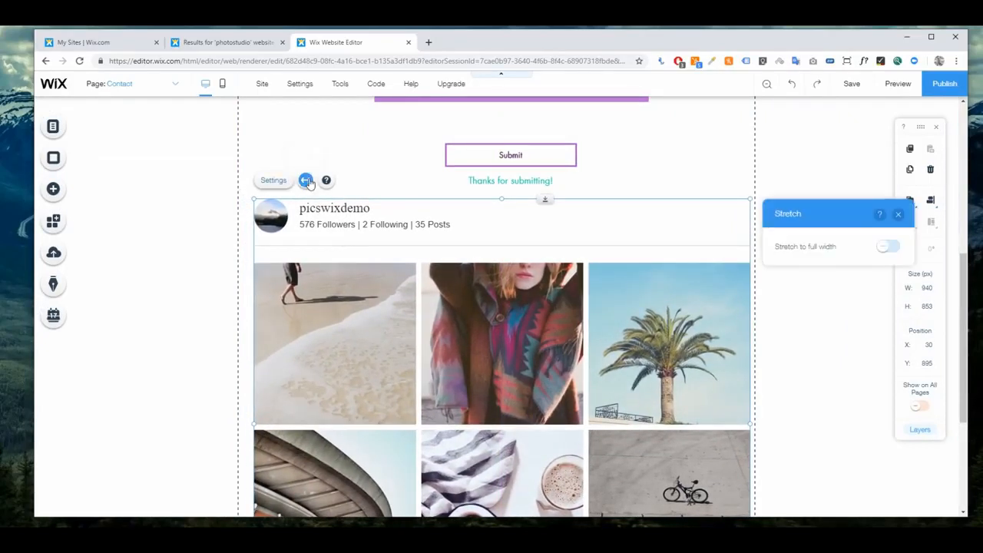
click(883, 247)
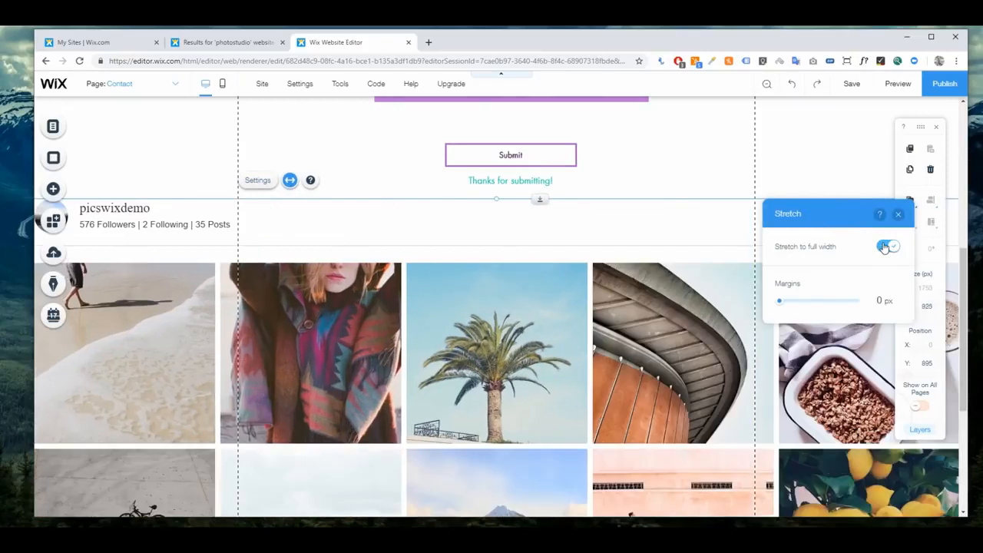
click(898, 213)
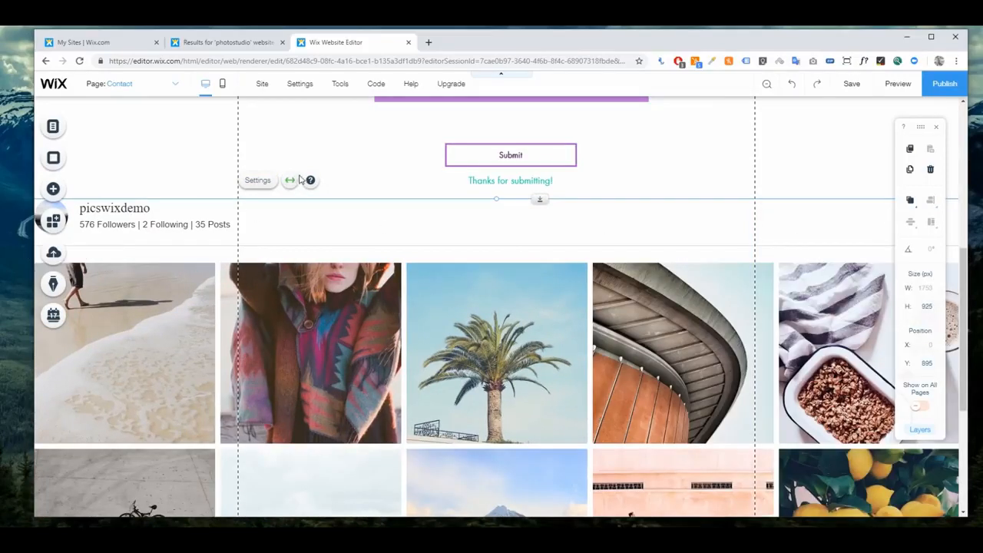
Look through the Instagram feed's account connection, layout, settings, display and design options without changing them, and close its settings.
click(258, 180)
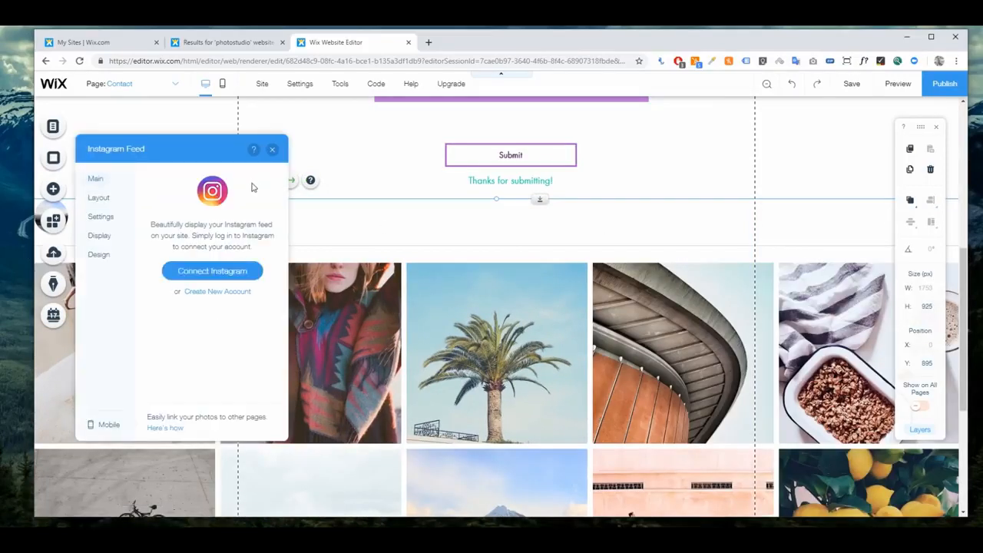
click(235, 277)
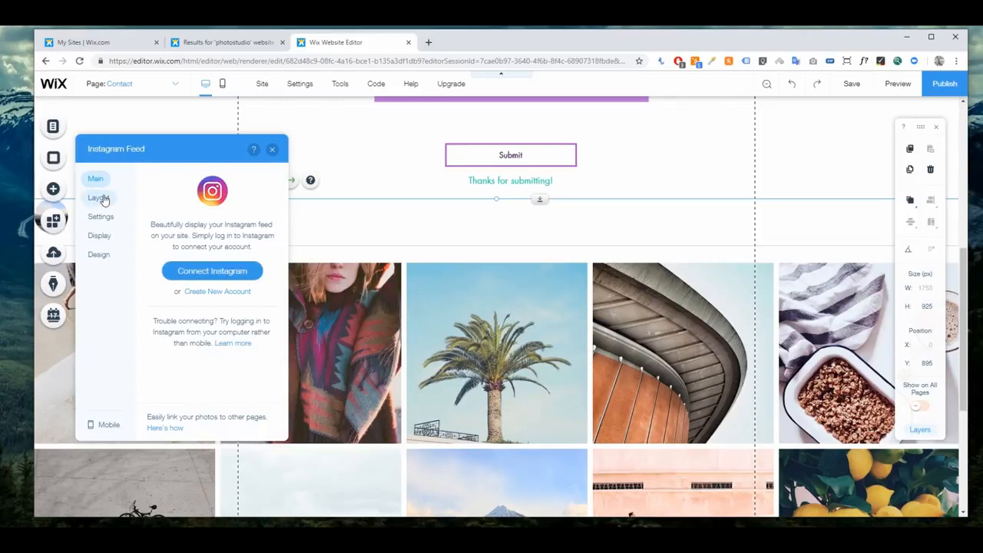
click(105, 200)
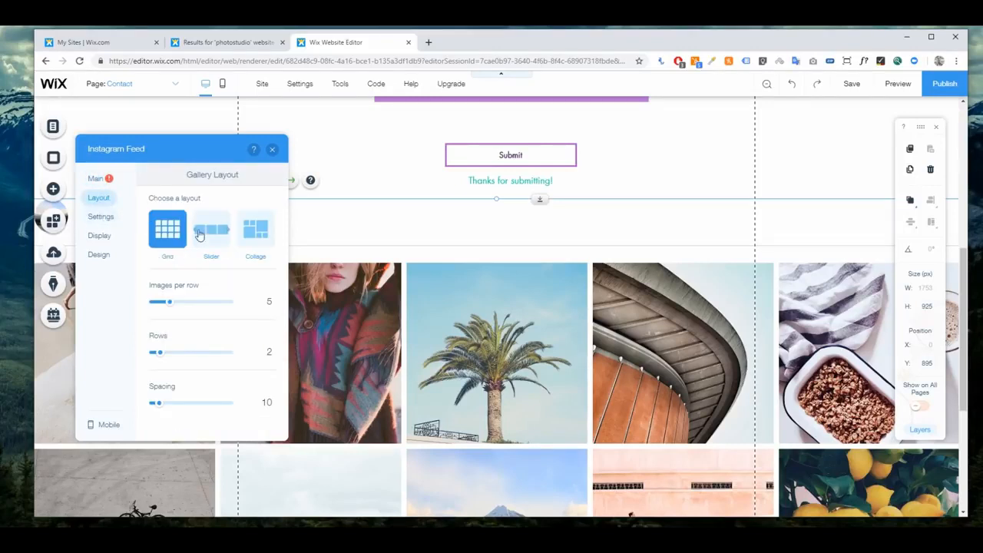
click(107, 218)
click(108, 237)
click(107, 258)
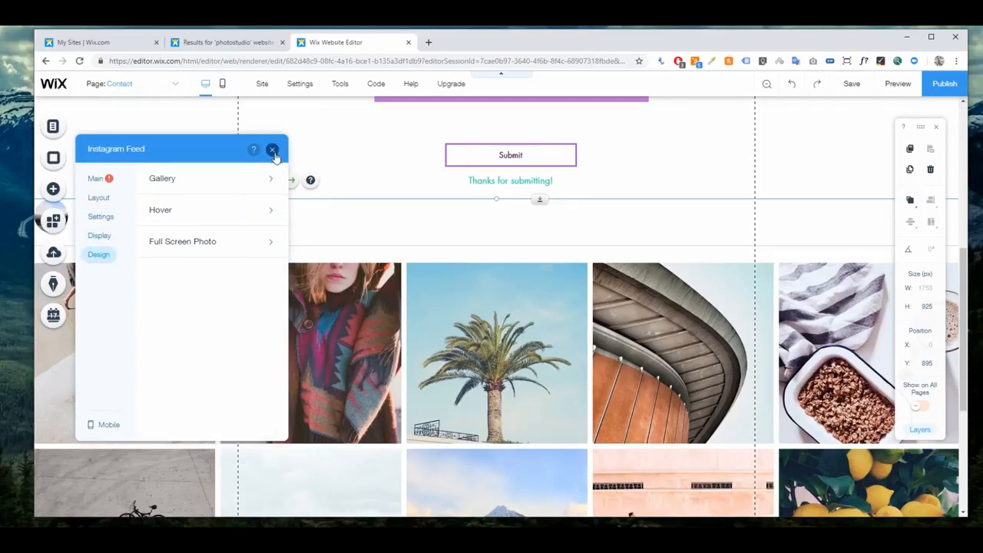
click(272, 150)
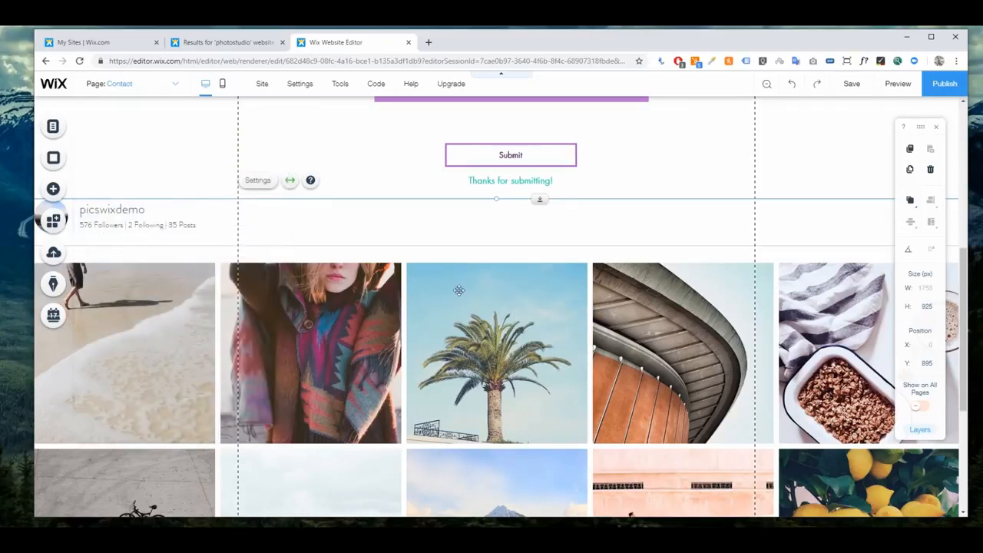
Search the app market for "excel" and look through the apps found.
click(53, 221)
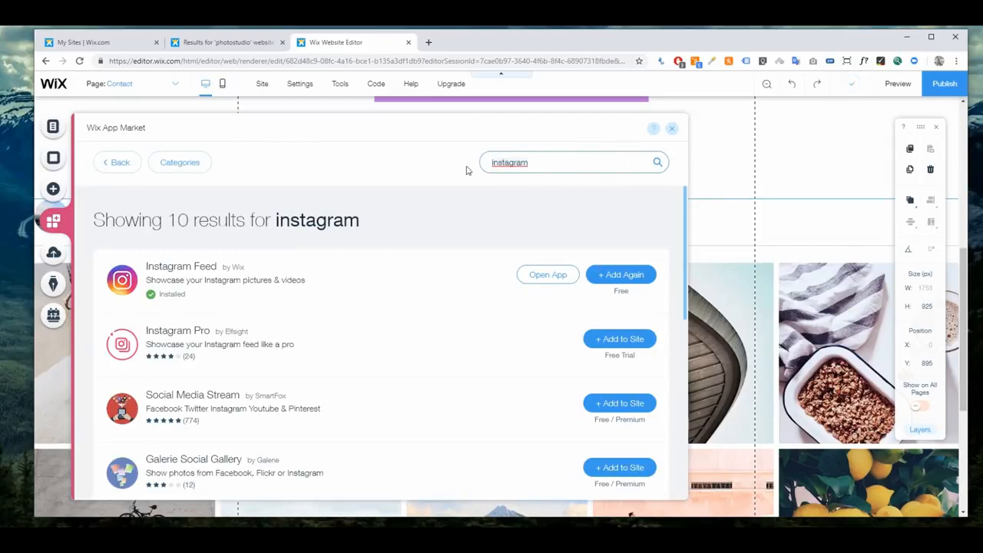
click(542, 162)
key(BackSpace)
key(BackSpace)
key(BackSpace)
key(BackSpace)
key(BackSpace)
key(BackSpace)
key(BackSpace)
key(BackSpace)
key(BackSpace)
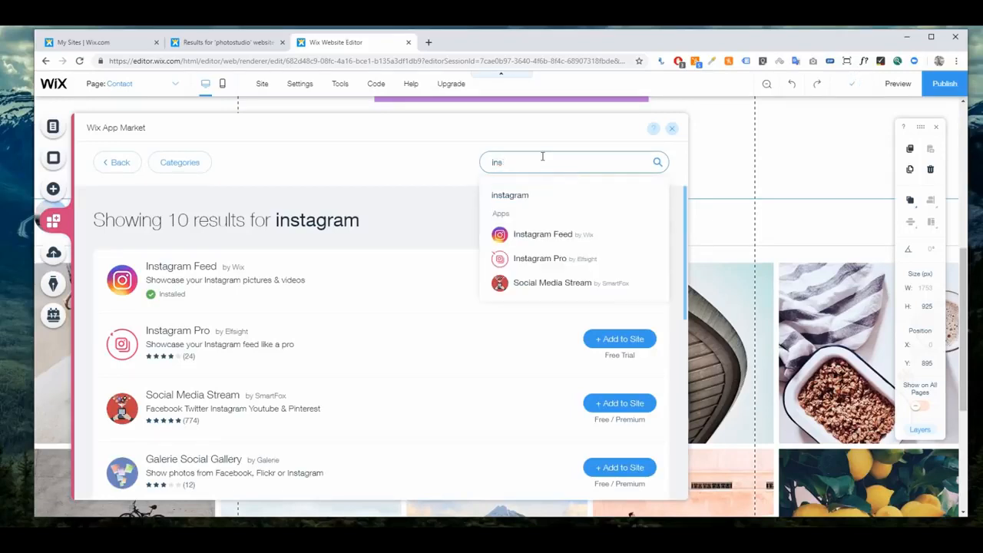
text(excel)
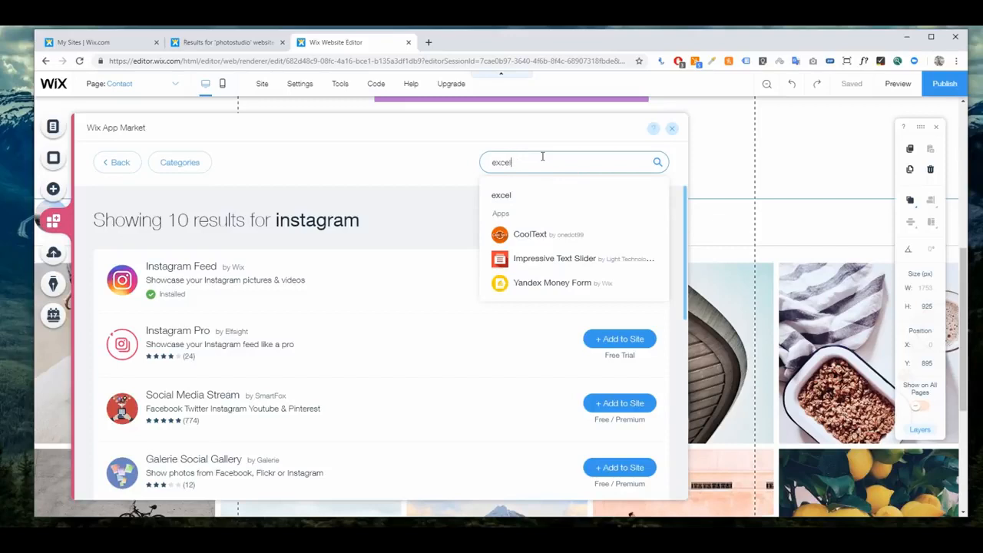
key(Return)
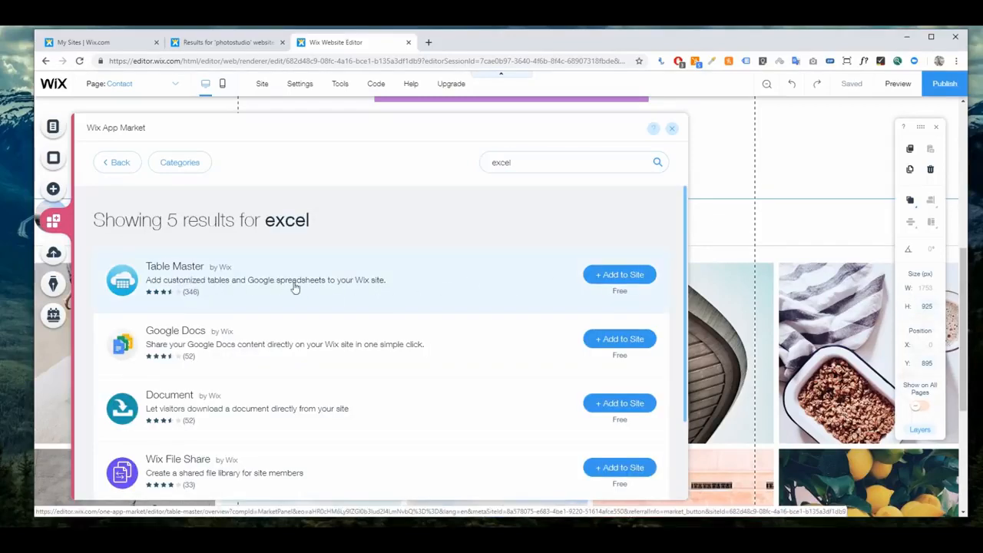
scroll(331, 312, down, 3)
scroll(331, 313, up, 3)
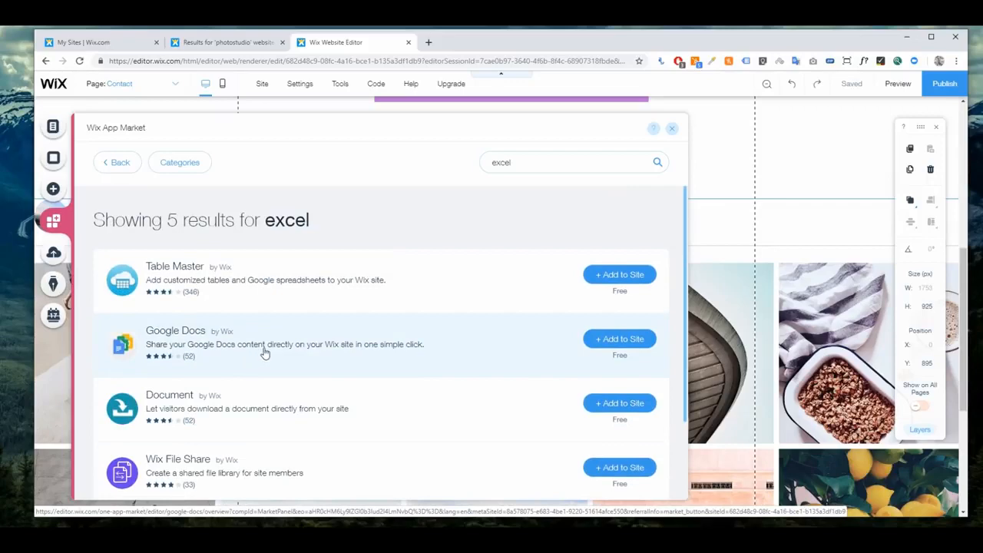
Read the Google Docs app's overview, check the remaining spreadsheet-related apps and close the app market.
click(299, 343)
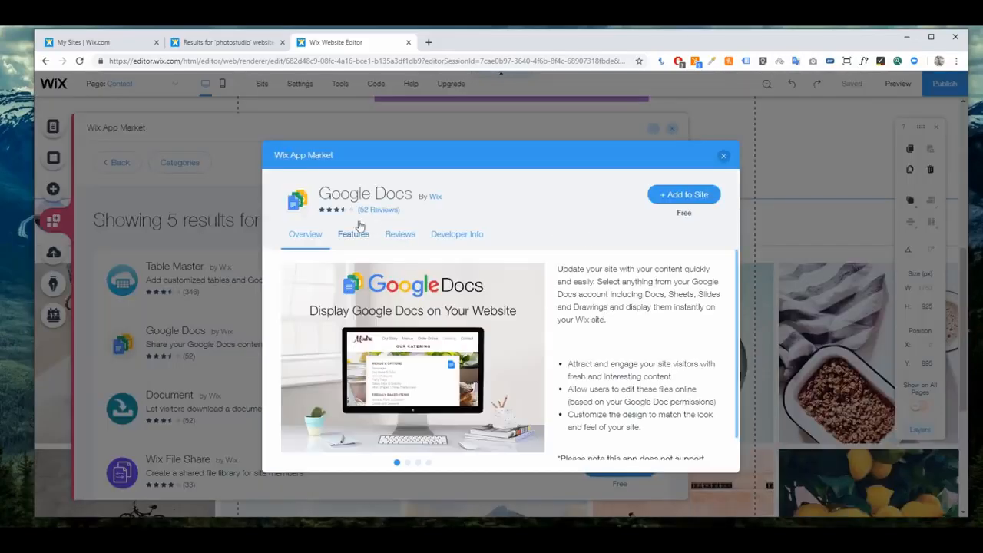
scroll(634, 286, down, 1)
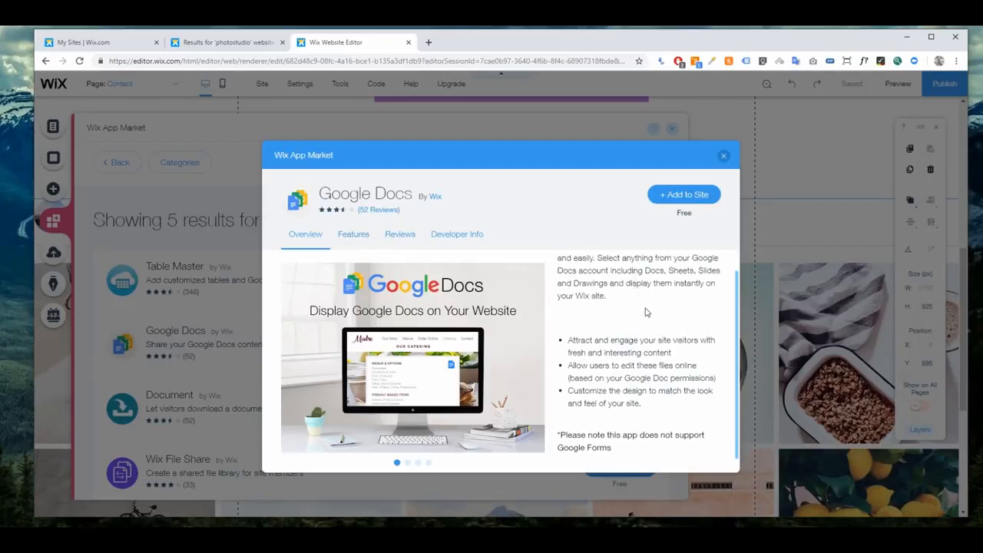
scroll(645, 309, up, 1)
click(723, 156)
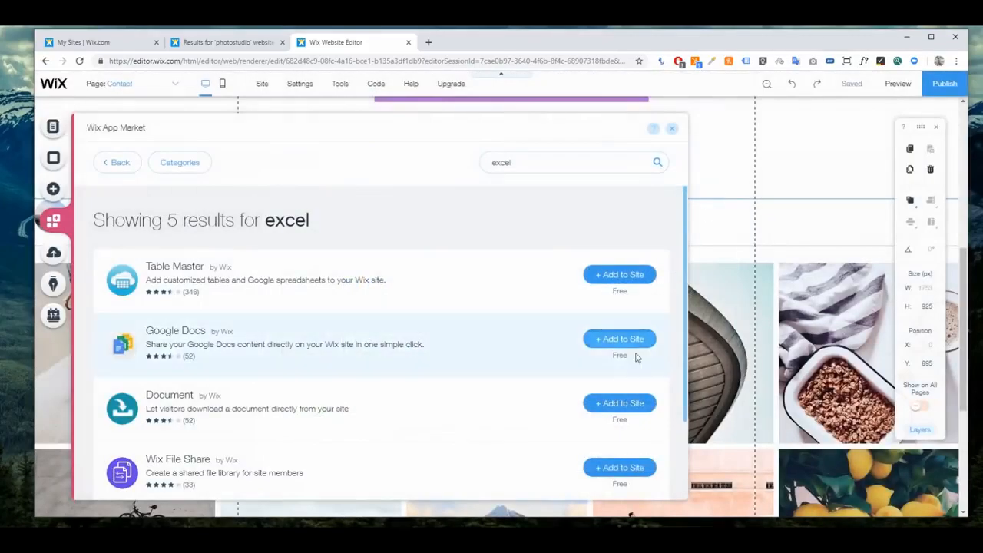
scroll(631, 417, down, 2)
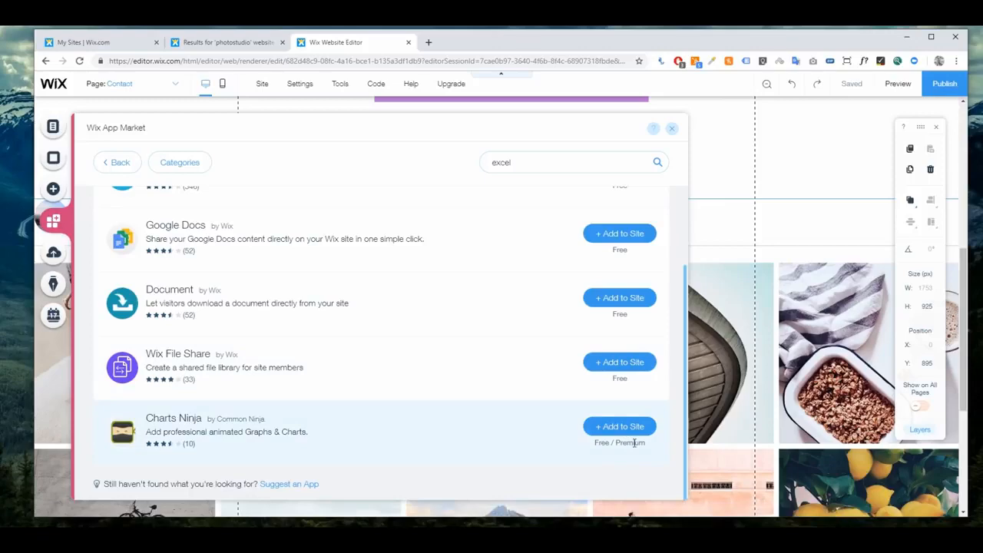
click(670, 128)
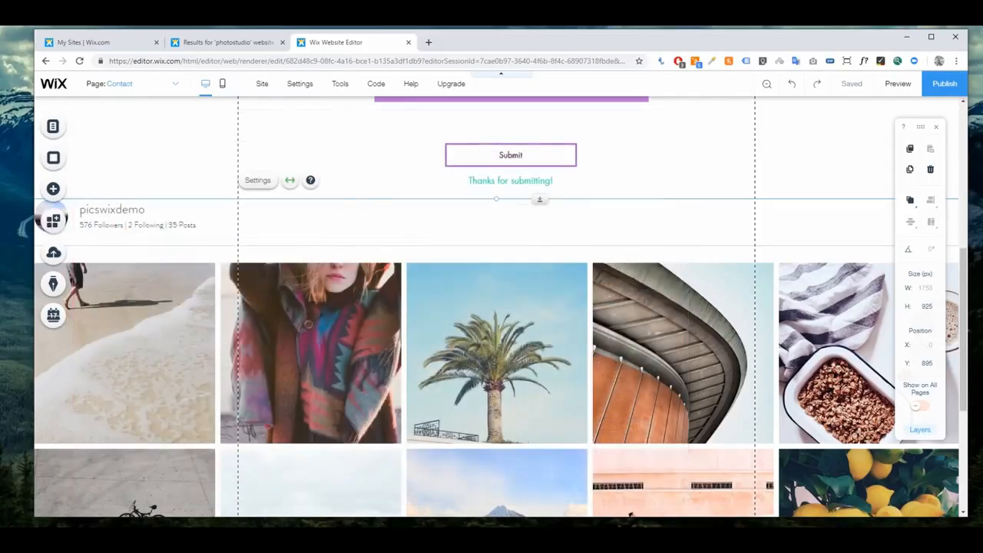
Add the recommended Wix Chat app to the site from the app market.
click(56, 225)
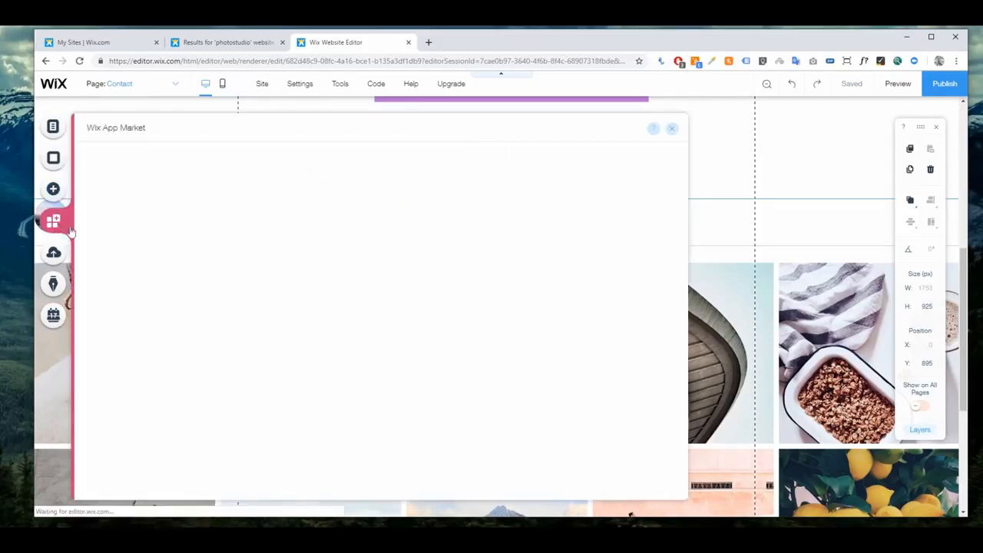
click(119, 165)
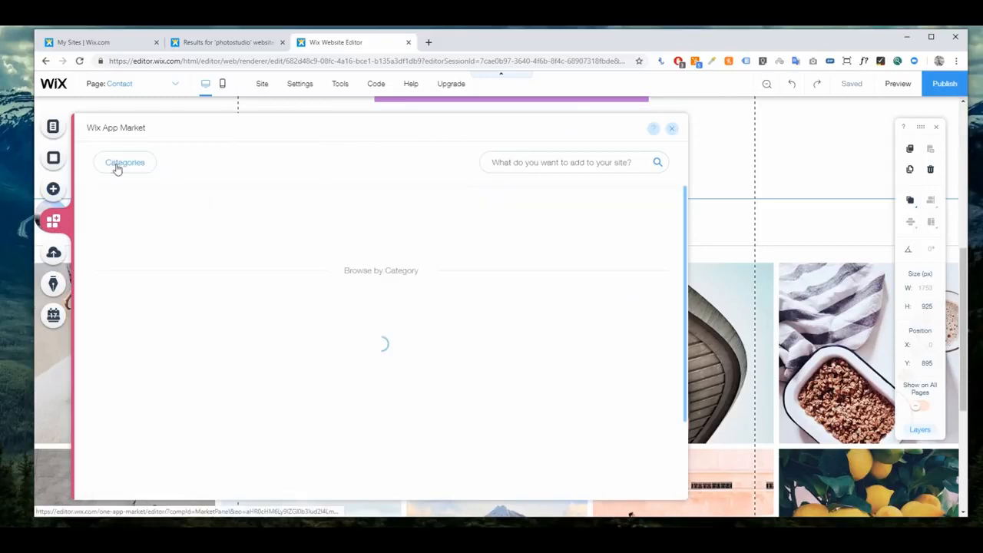
click(497, 163)
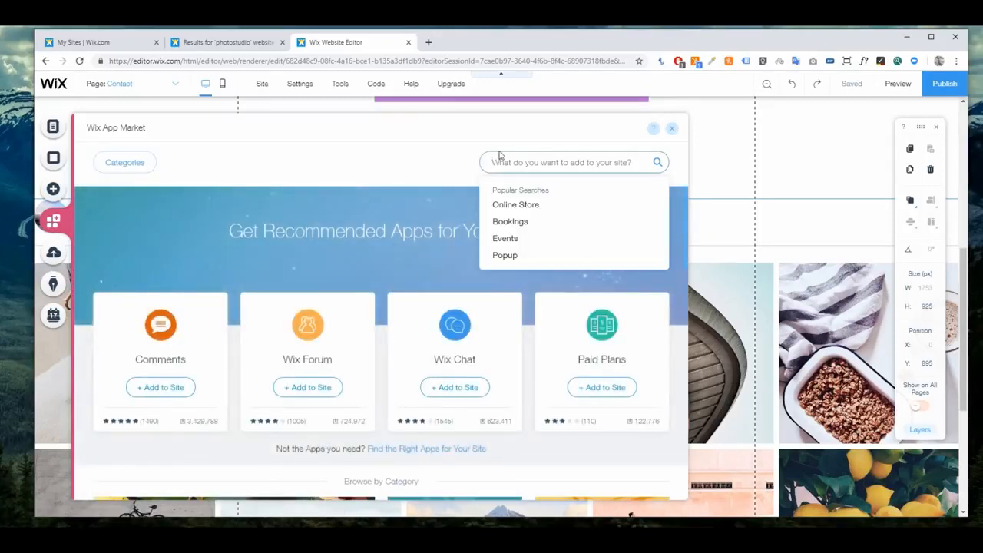
click(463, 389)
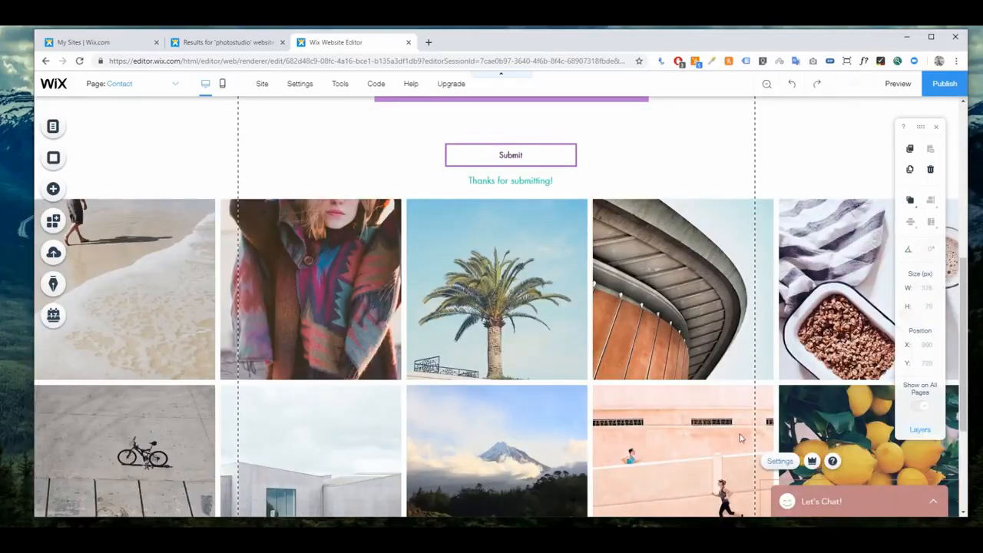
scroll(741, 438, up, 4)
click(174, 84)
click(266, 311)
scroll(833, 466, down, 2)
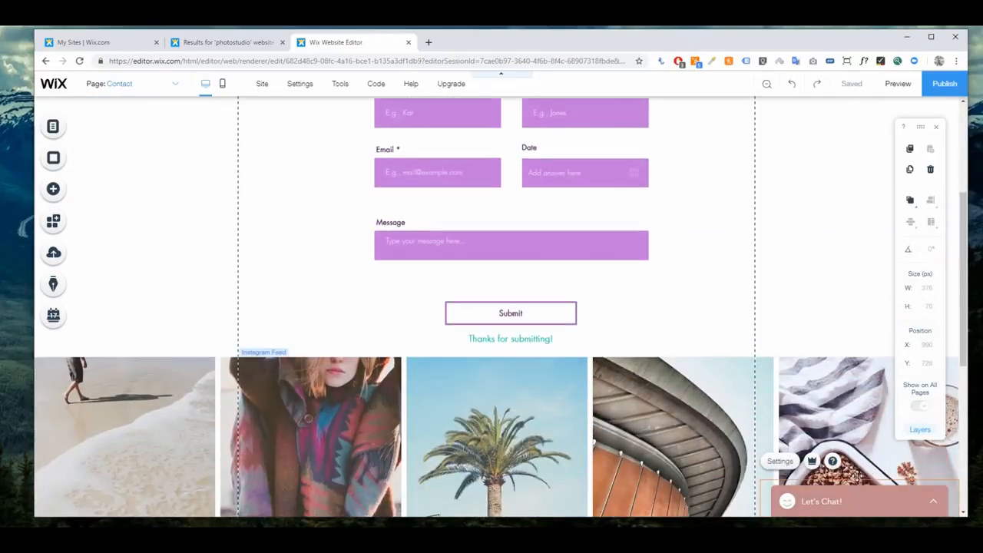
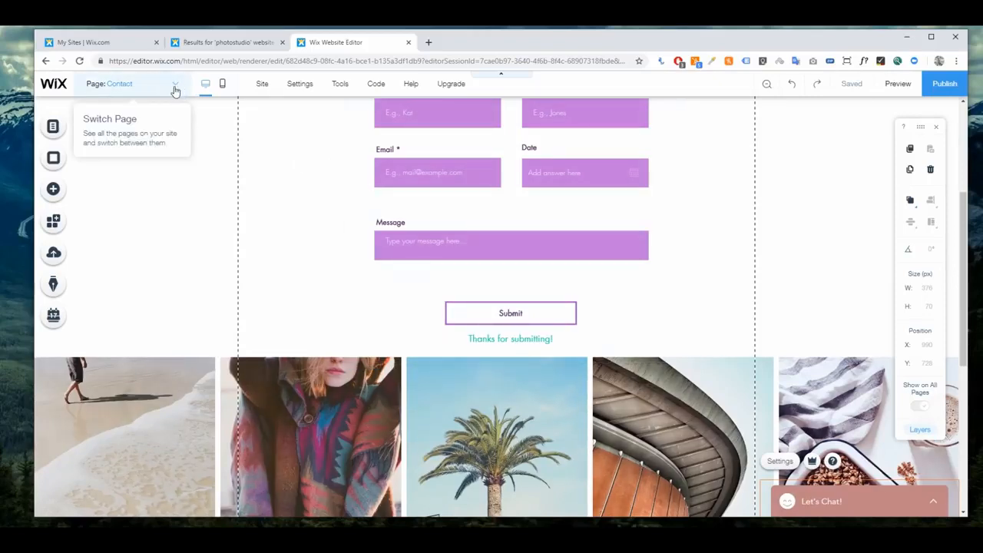
Look over the media upload sources and the free Wix images and videos, and close the uploads.
click(53, 253)
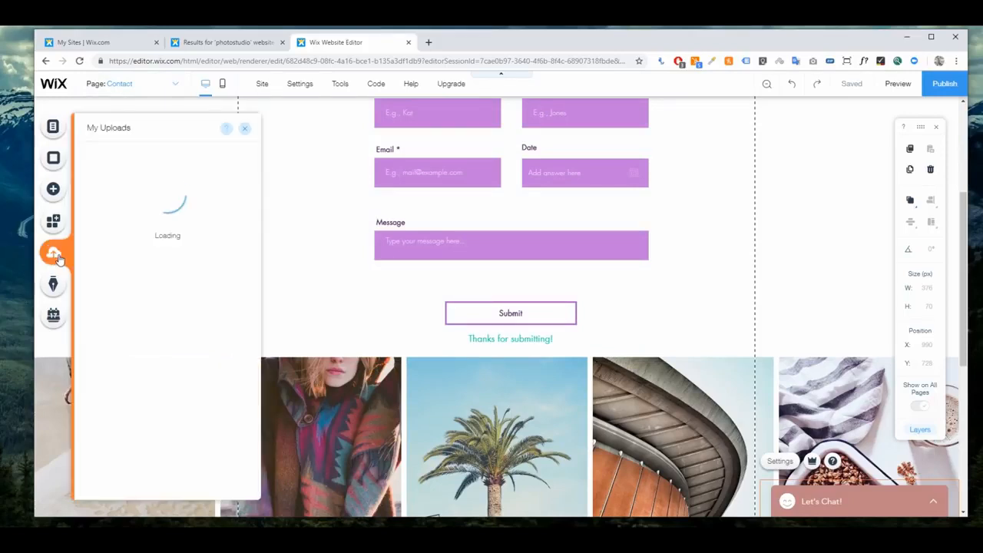
scroll(185, 312, down, 3)
scroll(169, 334, up, 3)
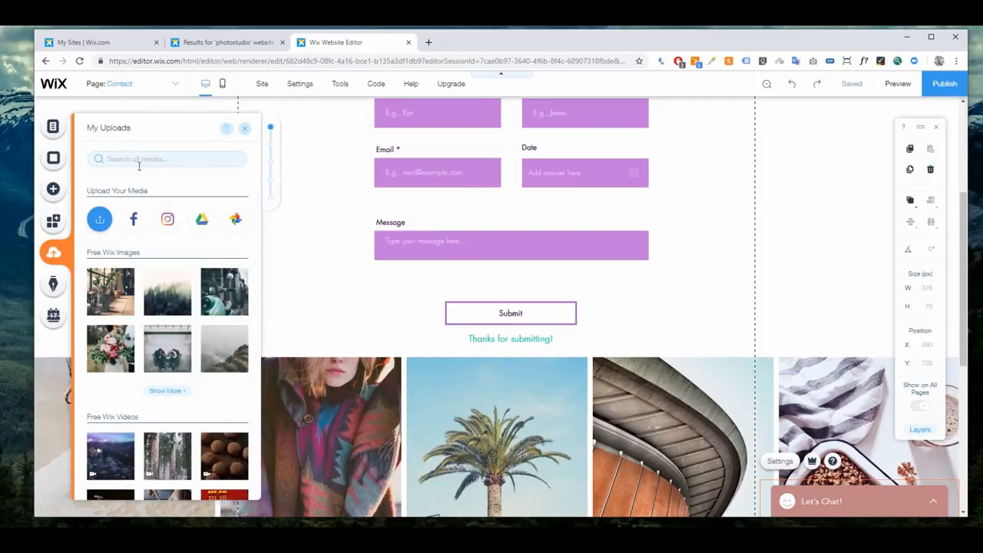
click(245, 128)
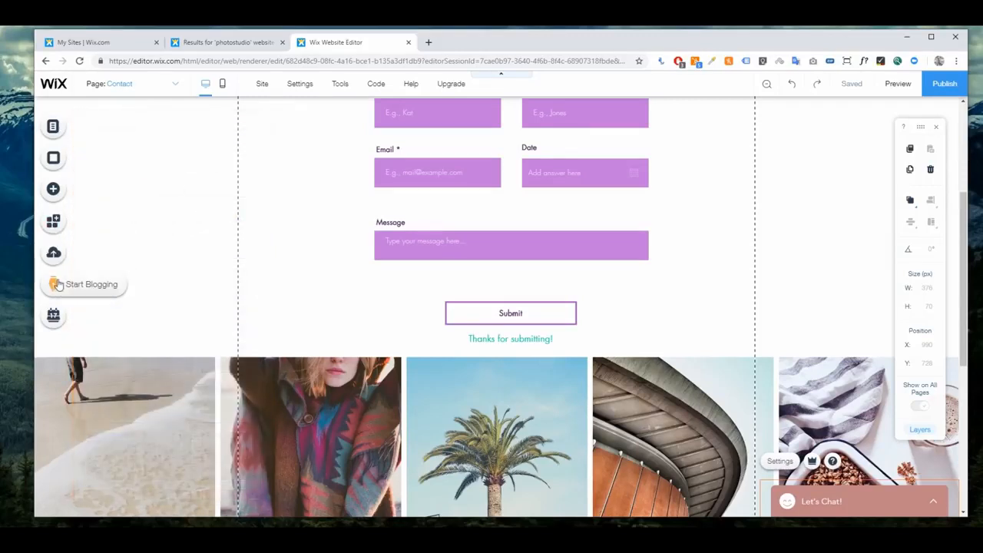
click(338, 422)
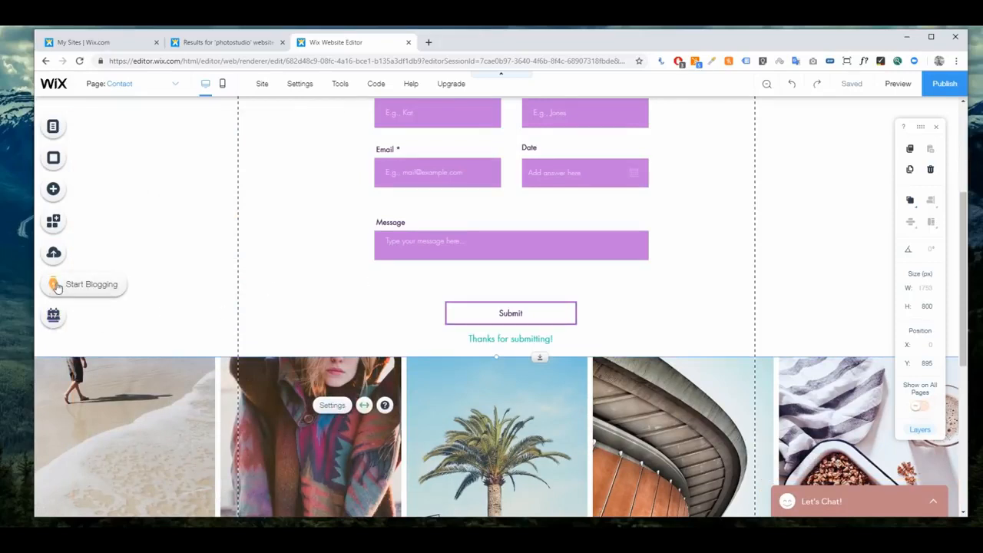
Search the app market for "blog", add Wix Blog to the site and dismiss its welcome dialog.
click(53, 220)
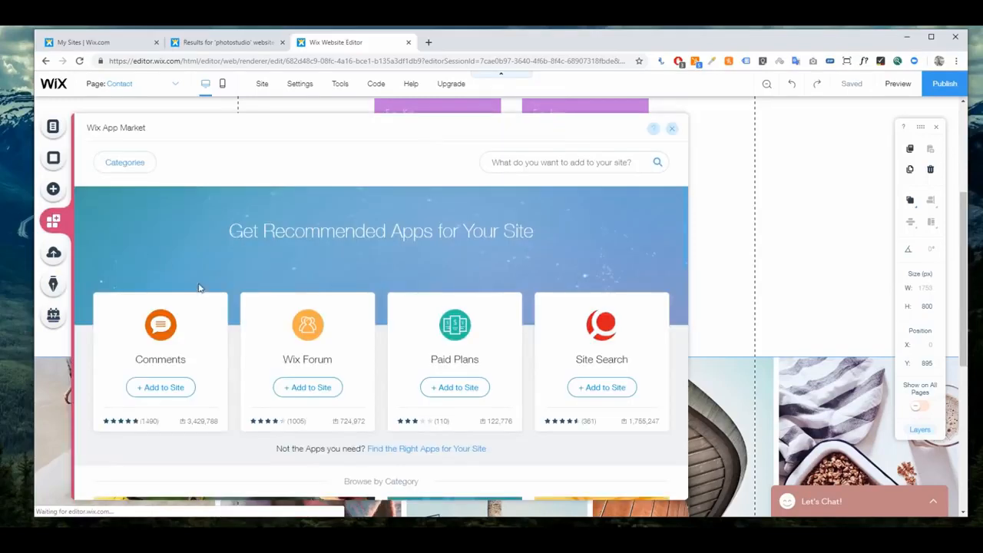
click(555, 162)
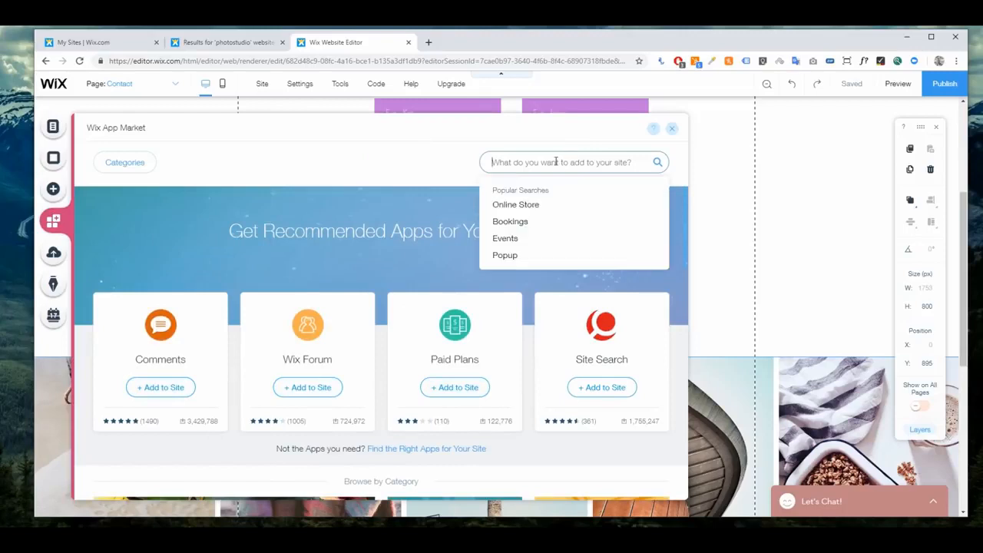
text(blo)
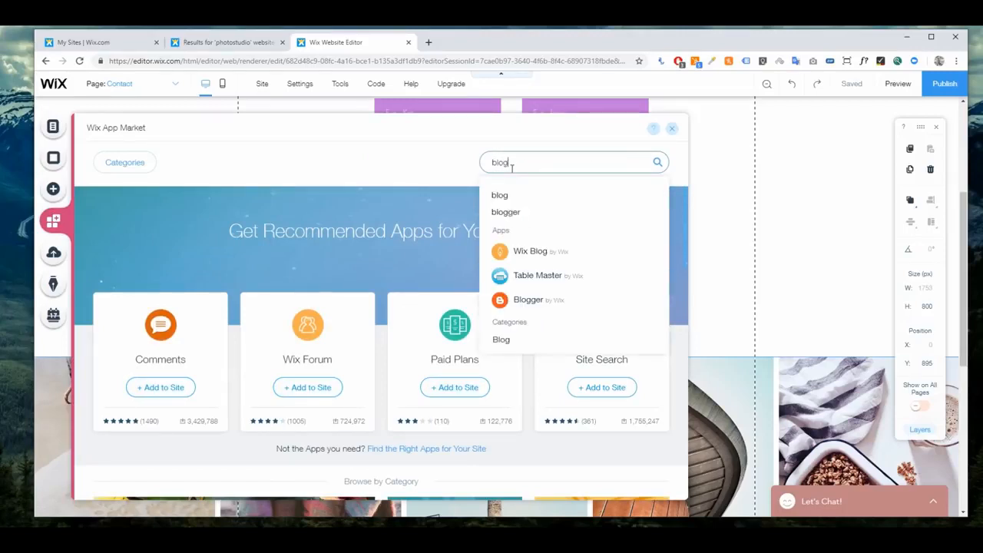
text(g)
key(Return)
click(621, 274)
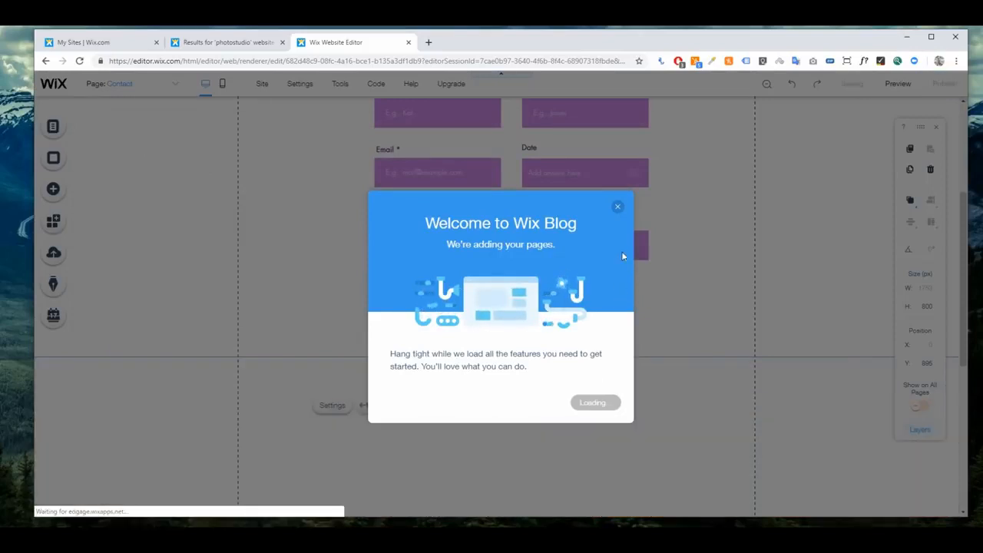
click(618, 208)
Look through the blog feed's settings, display, layout, design and support options without changing them, and close its settings.
click(577, 291)
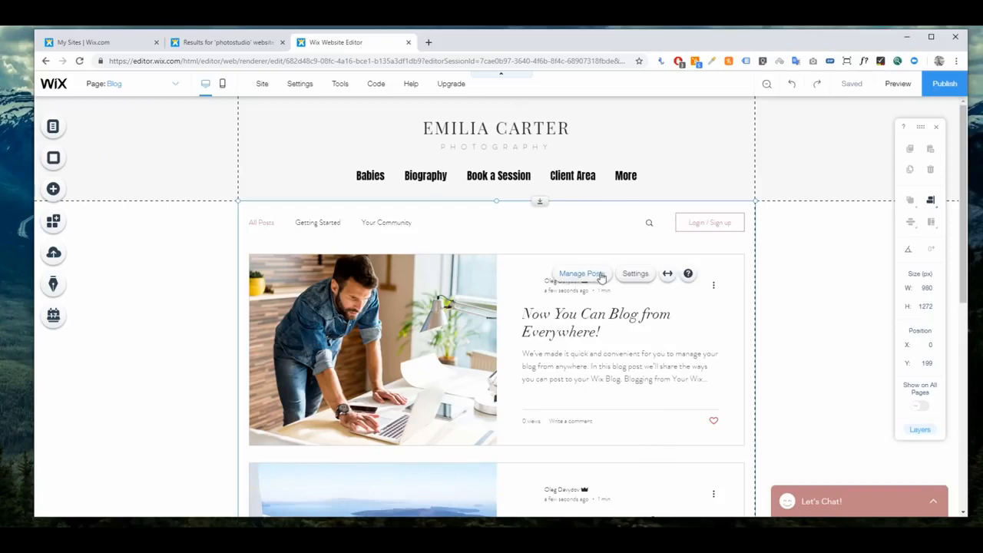
click(635, 274)
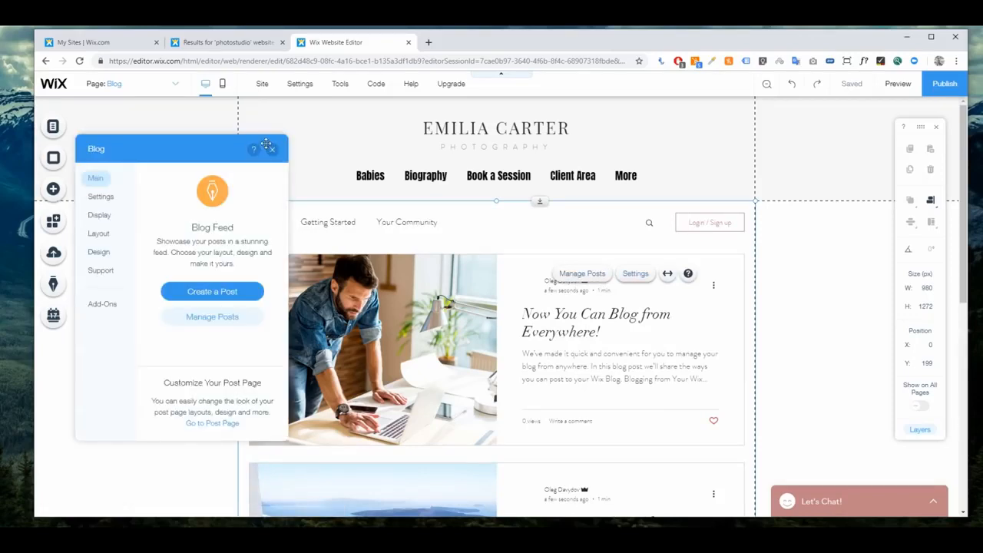
click(108, 197)
click(108, 216)
click(102, 233)
click(100, 252)
click(100, 271)
click(272, 149)
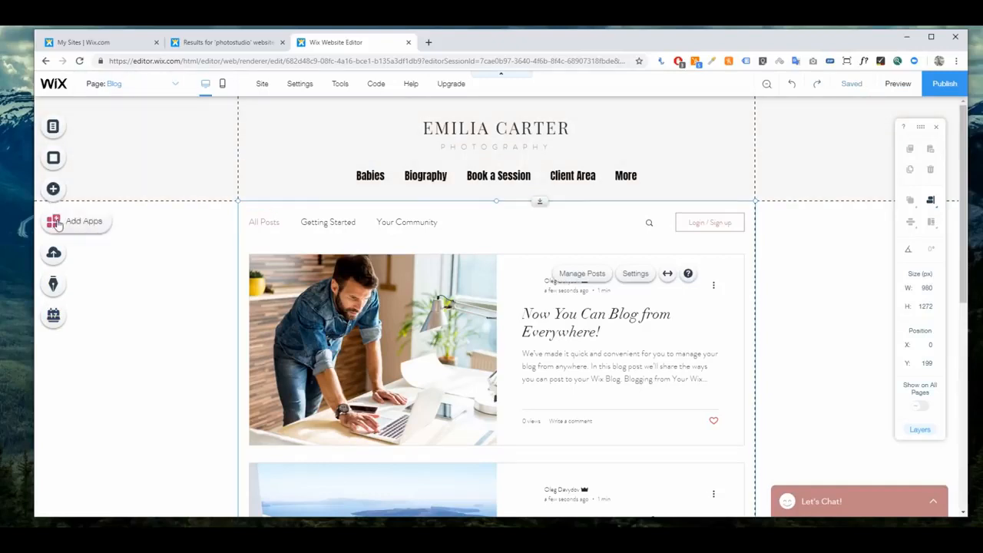
Switch to the Babies page and move its title slightly to about X -5, Y 234.
click(54, 190)
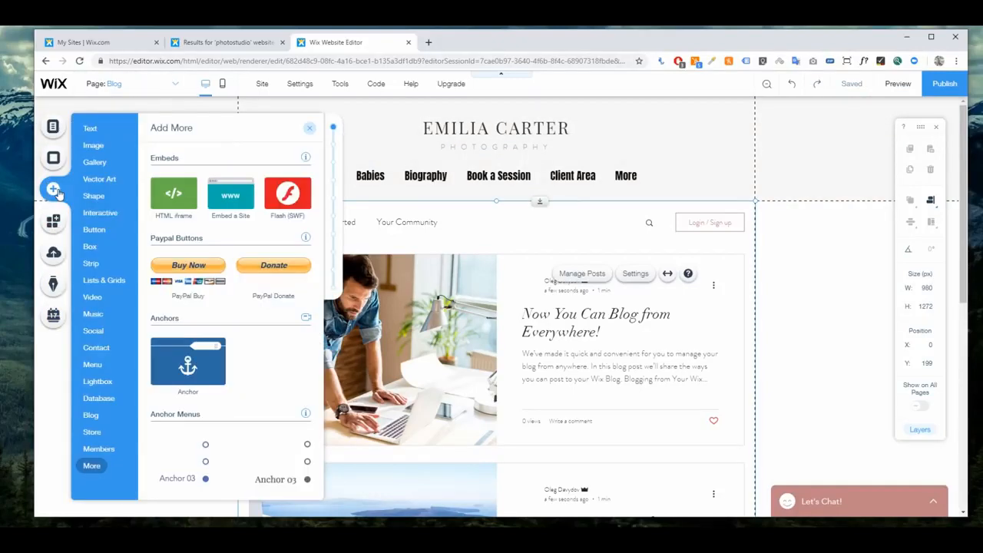
click(309, 128)
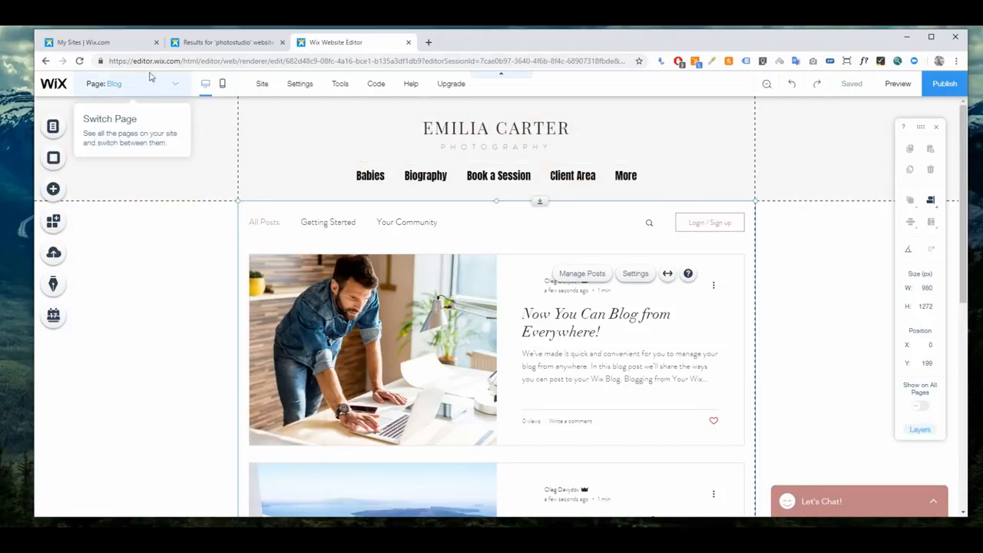
click(178, 86)
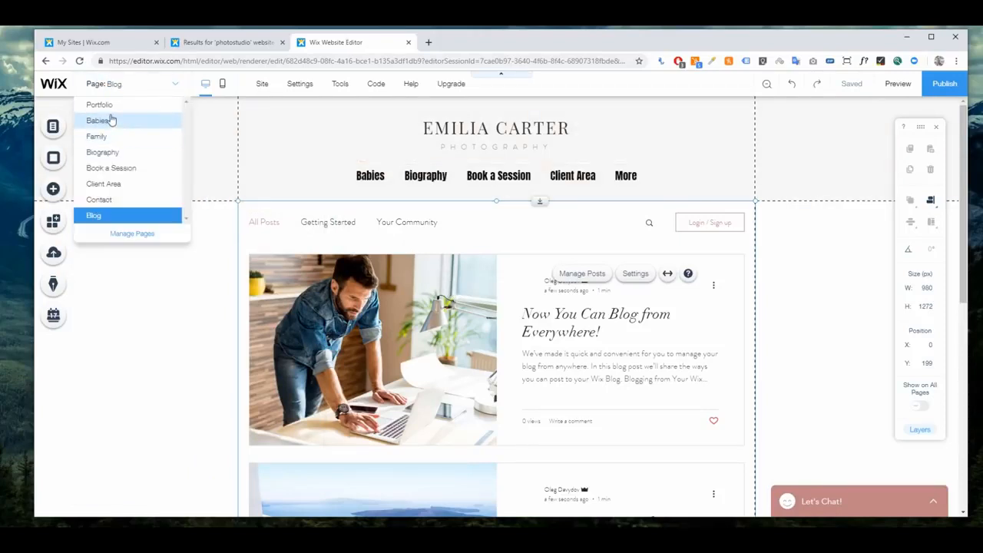
click(112, 120)
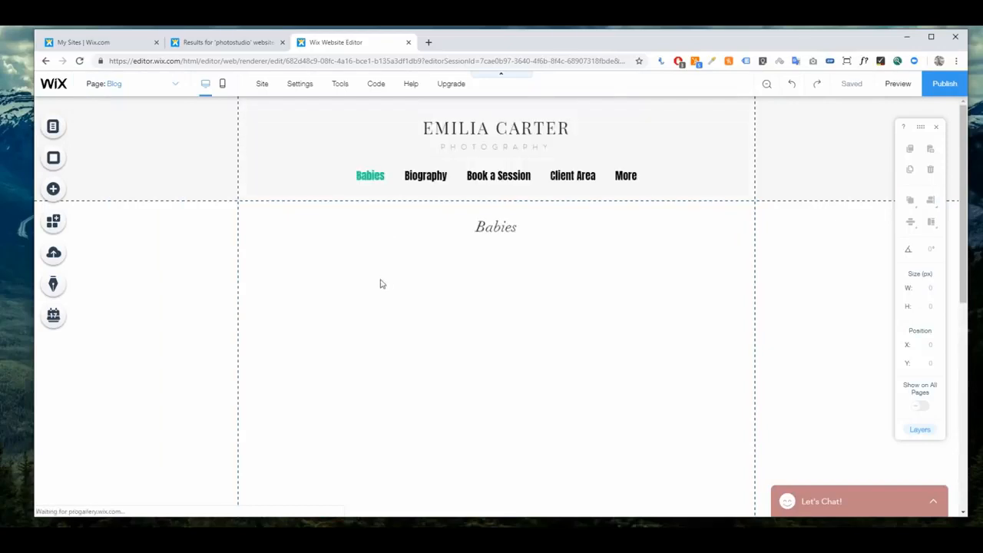
drag(377, 284, 424, 280)
click(504, 226)
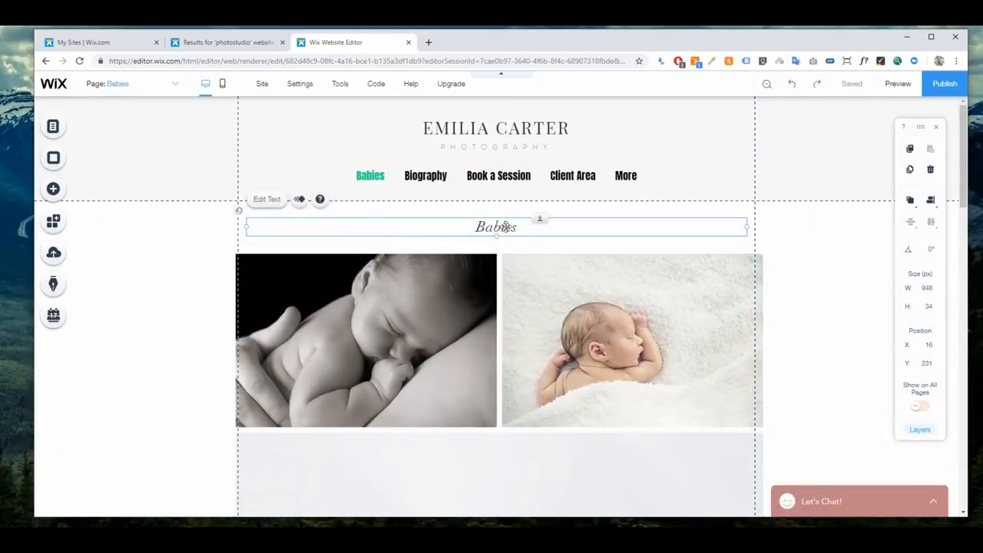
mouse_move(504, 226)
mouse_down()
mouse_move(482, 228)
mouse_move(494, 228)
mouse_up()
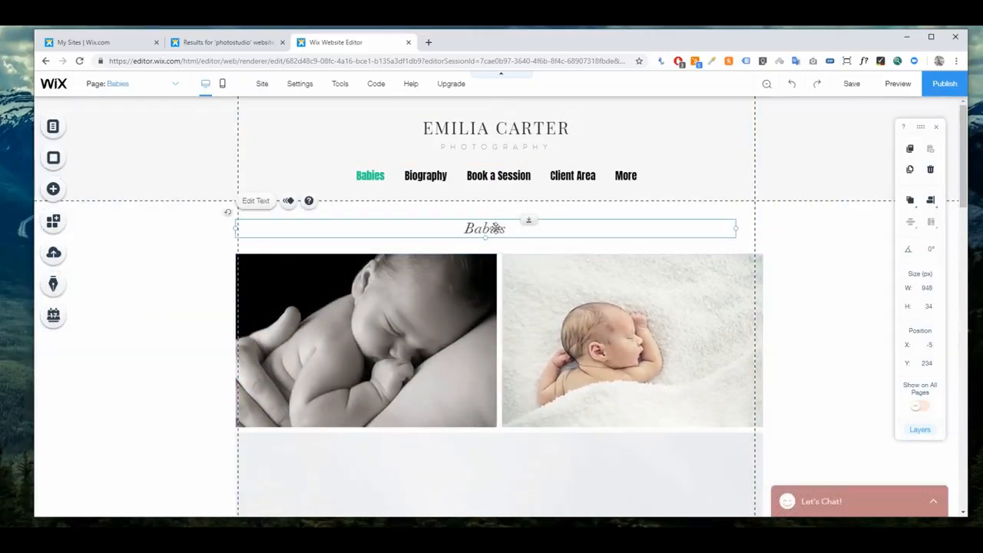
double_click(495, 228)
double_click(488, 282)
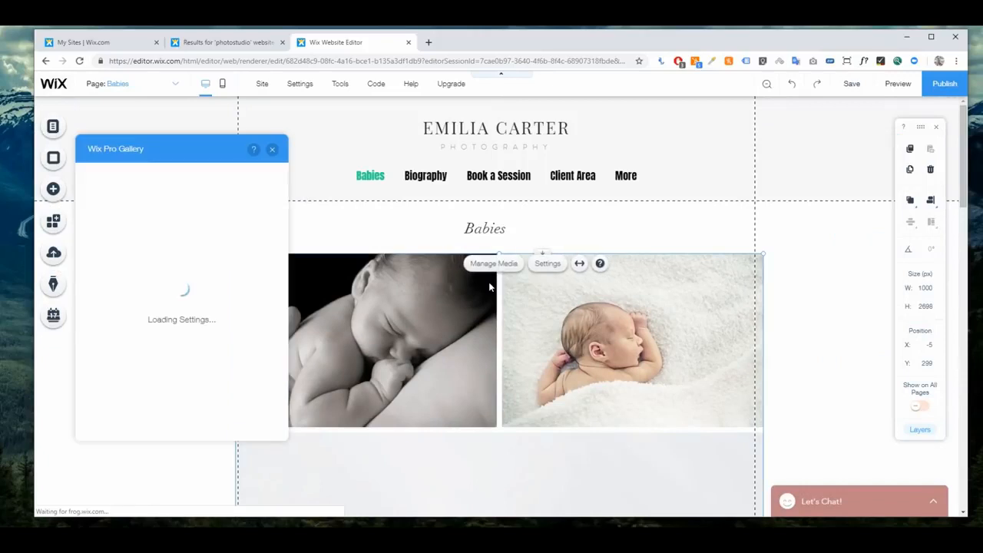
click(410, 216)
click(467, 227)
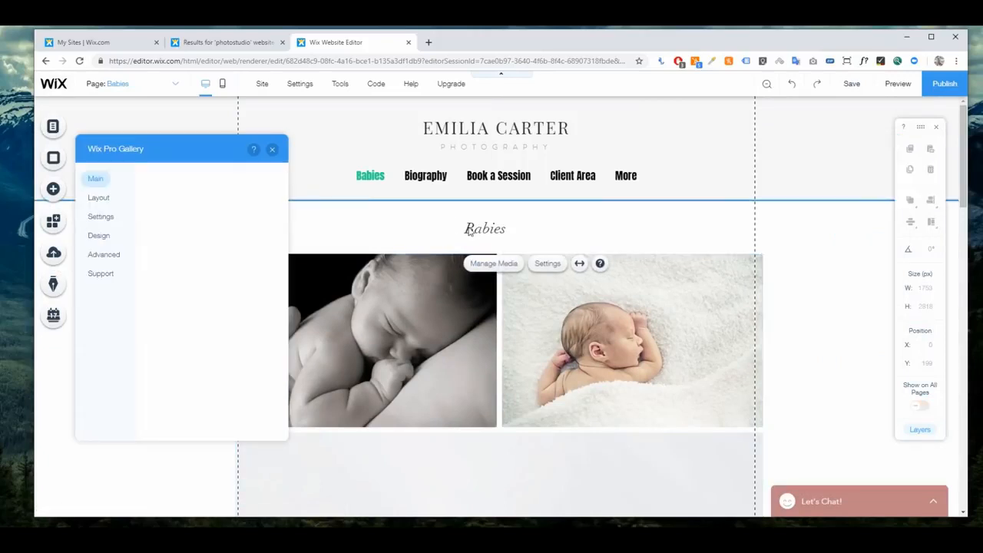
click(272, 149)
double_click(382, 292)
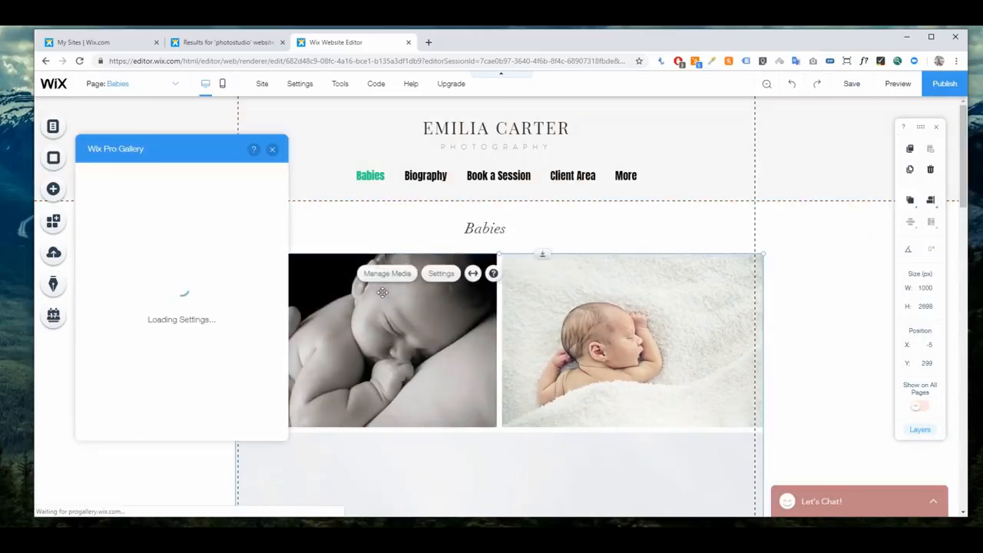
click(273, 150)
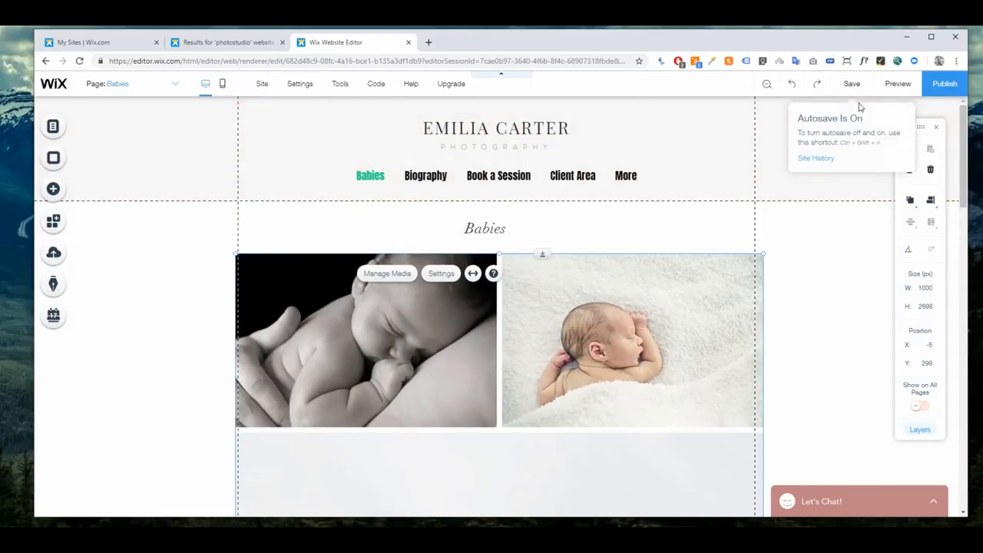
Switch to the mobile editor and complete its setup with a centred menu, a header that scrolls with the page and a Back to Top button.
click(222, 86)
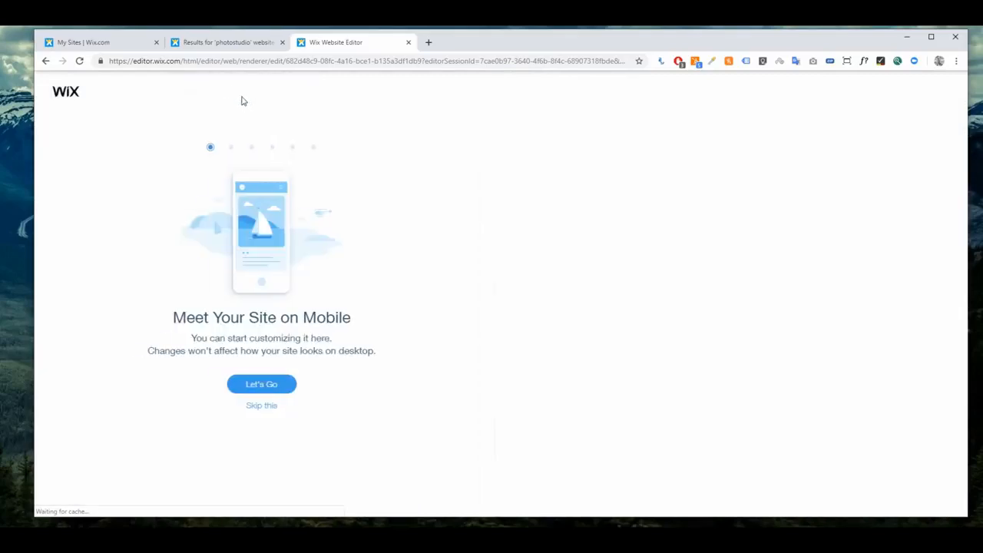
click(278, 393)
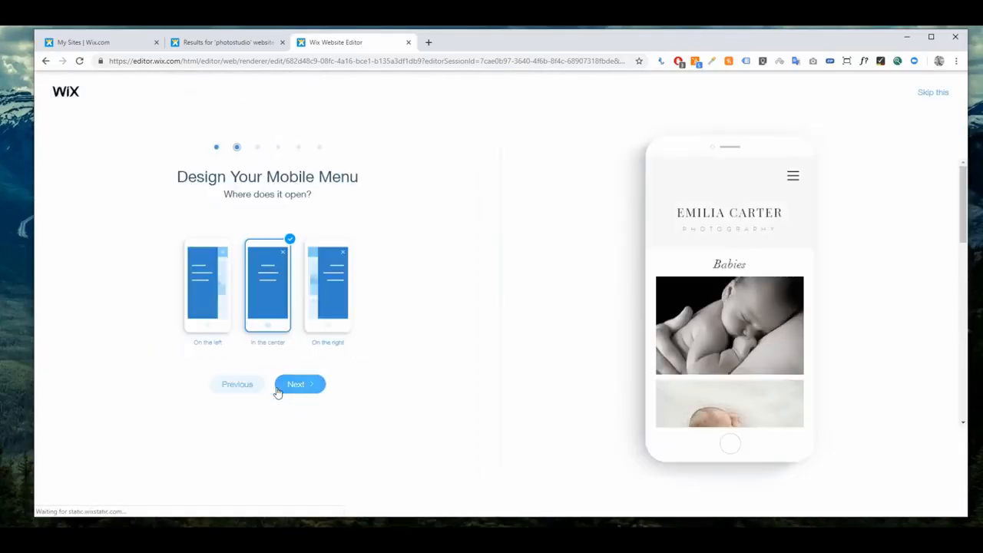
click(305, 384)
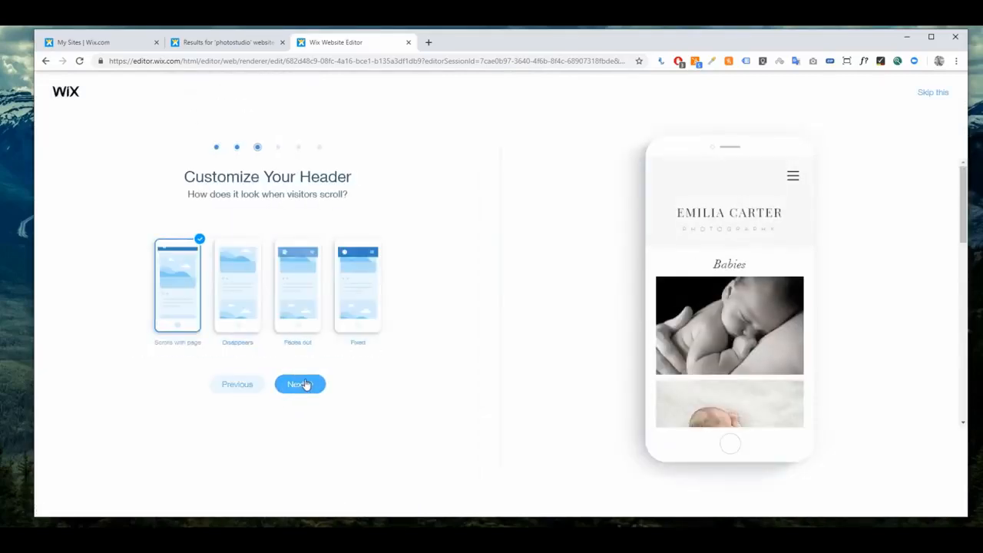
click(302, 384)
click(302, 383)
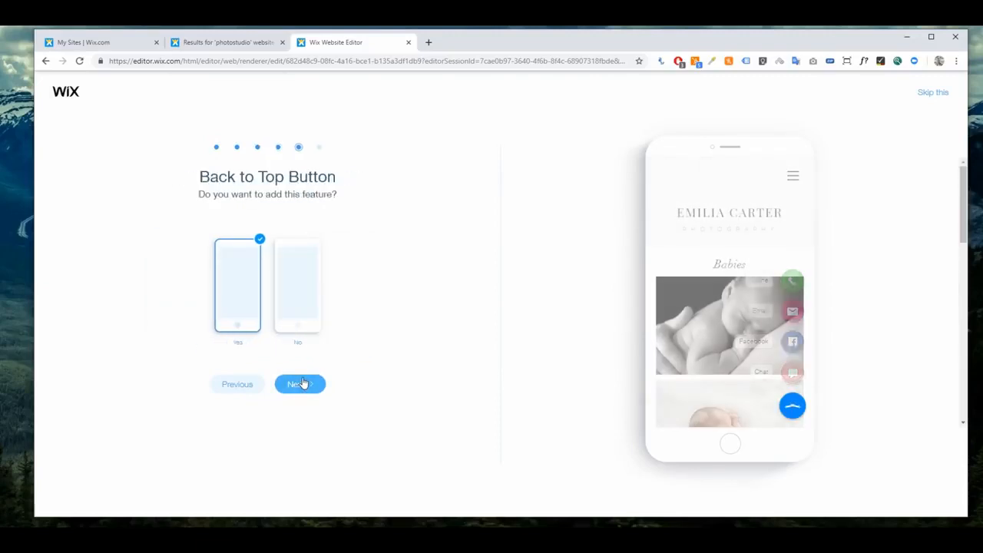
click(301, 386)
click(295, 387)
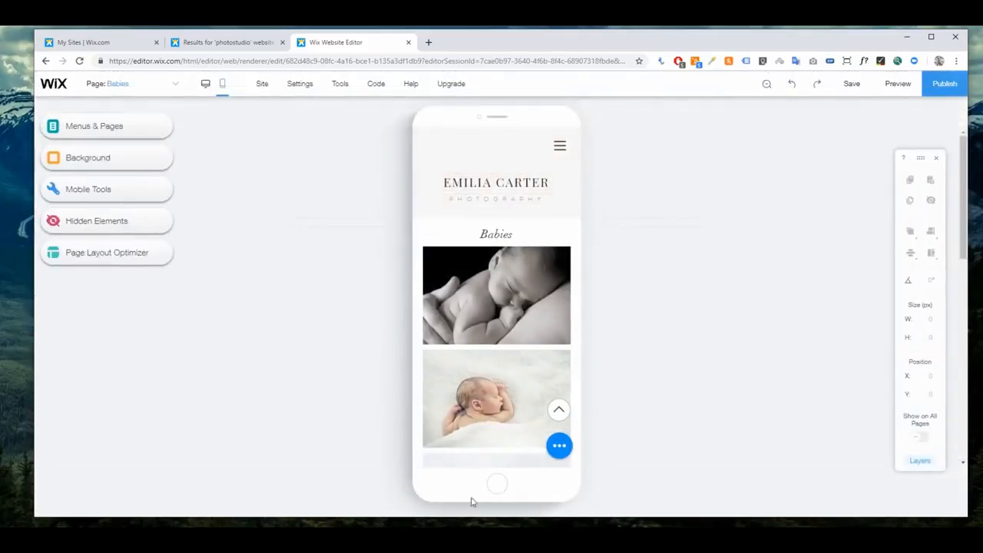
Check how the Portfolio, Biography and Babies pages look on mobile.
click(176, 86)
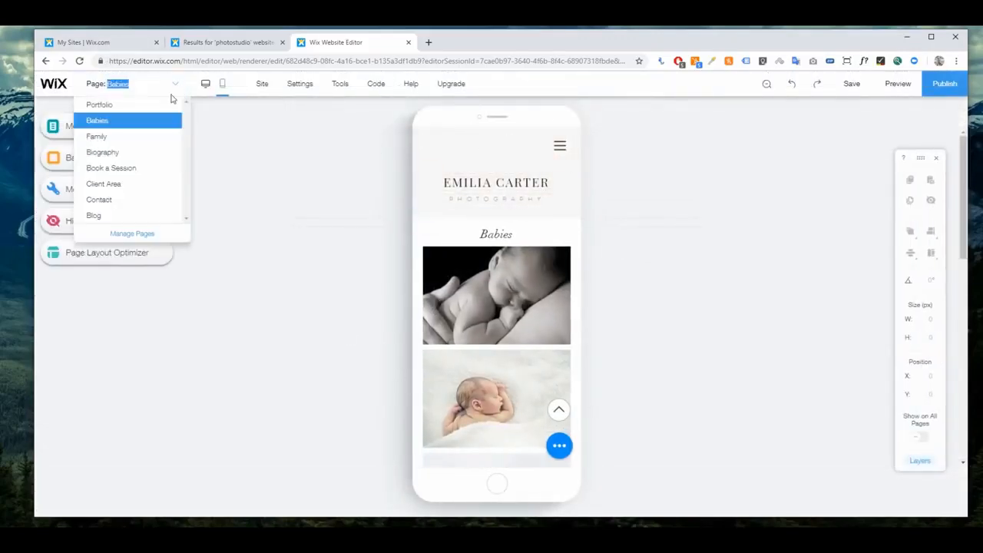
click(161, 105)
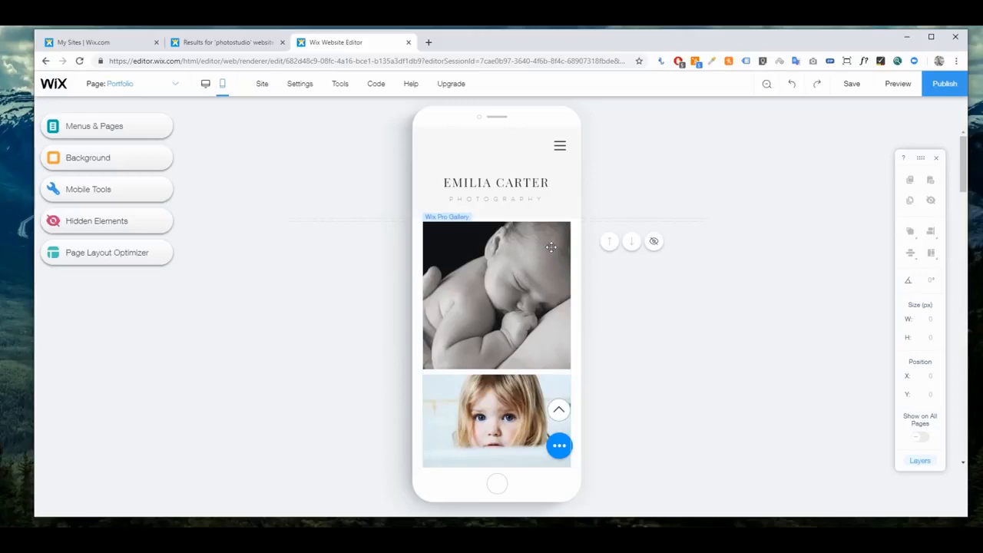
click(171, 83)
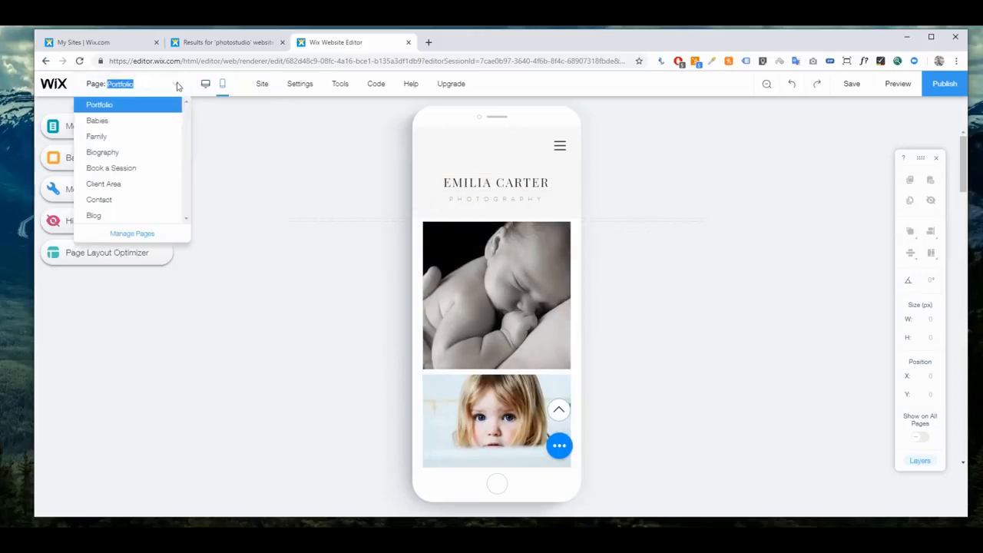
click(119, 151)
scroll(547, 307, down, 10)
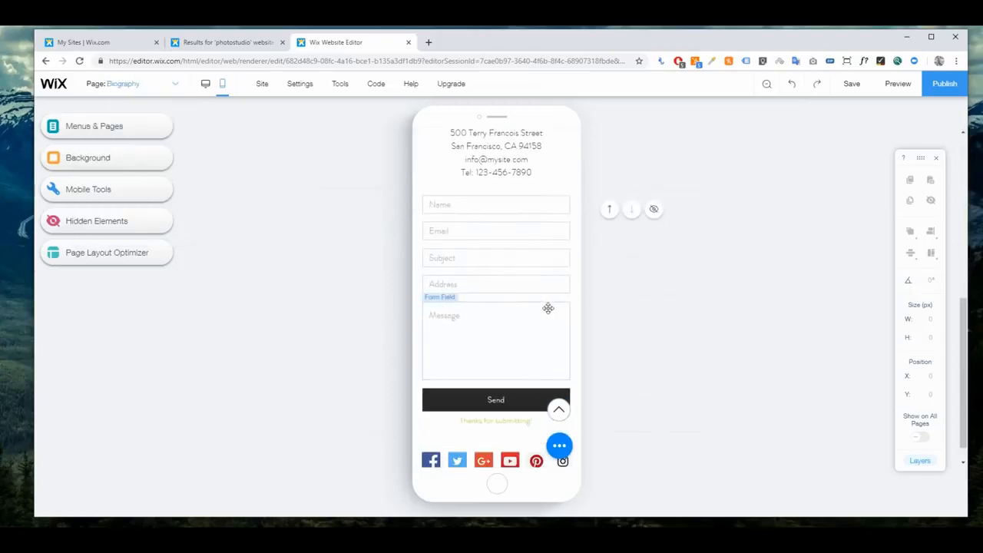
click(174, 85)
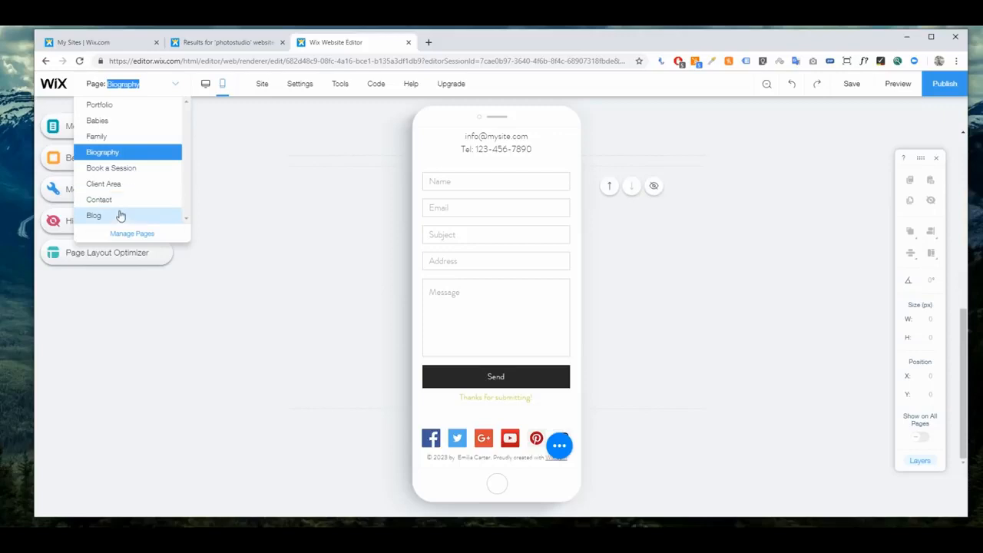
click(115, 121)
scroll(443, 276, down, 3)
scroll(444, 275, down, 5)
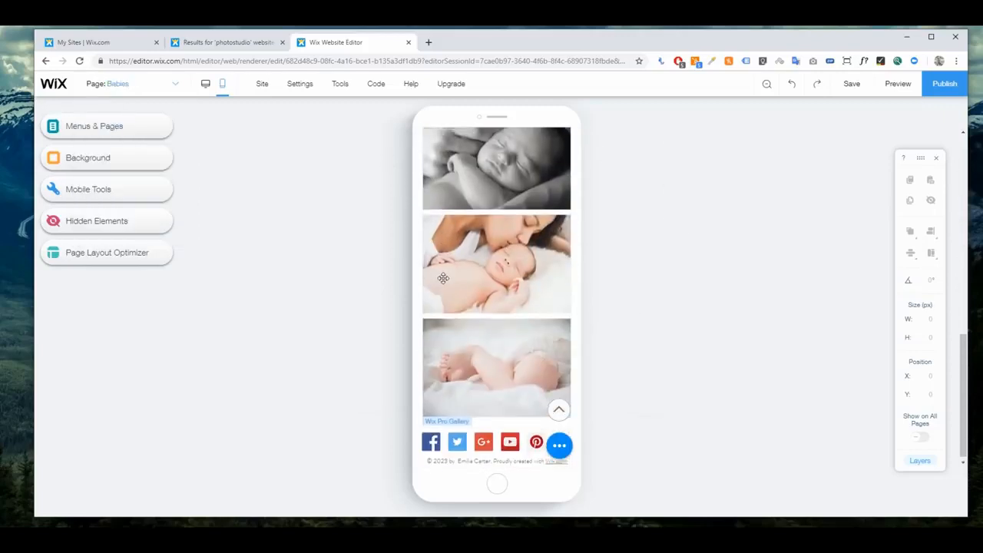
Switch to the Family page and hide the camera icon below its gallery in the mobile version.
click(175, 85)
click(115, 137)
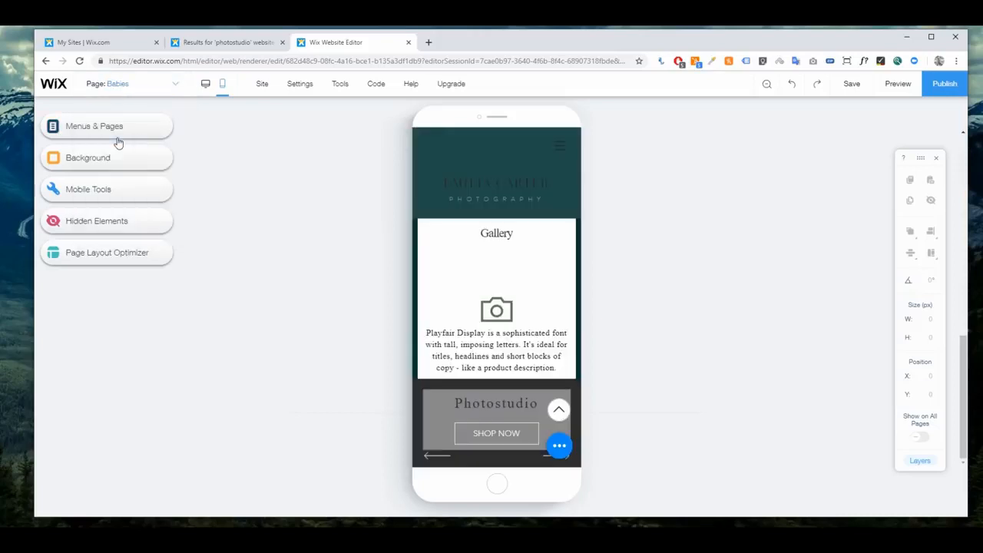
click(504, 308)
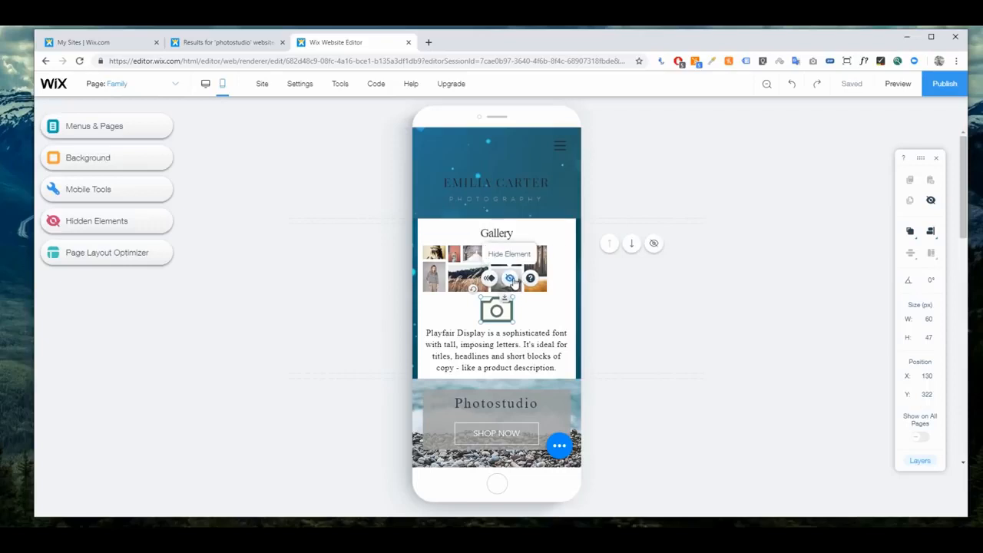
click(510, 278)
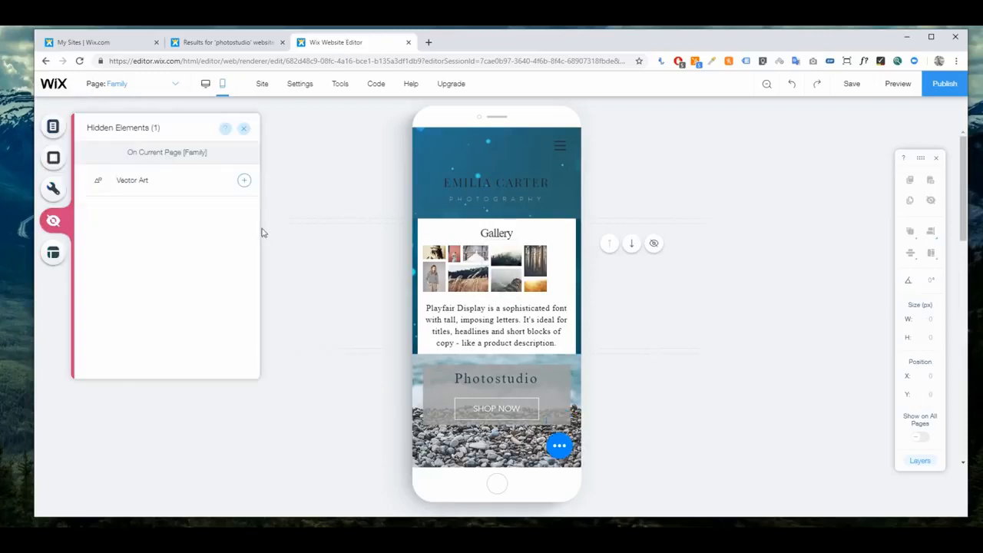
Review the list of elements hidden on the Family page's mobile version, and close it.
click(244, 129)
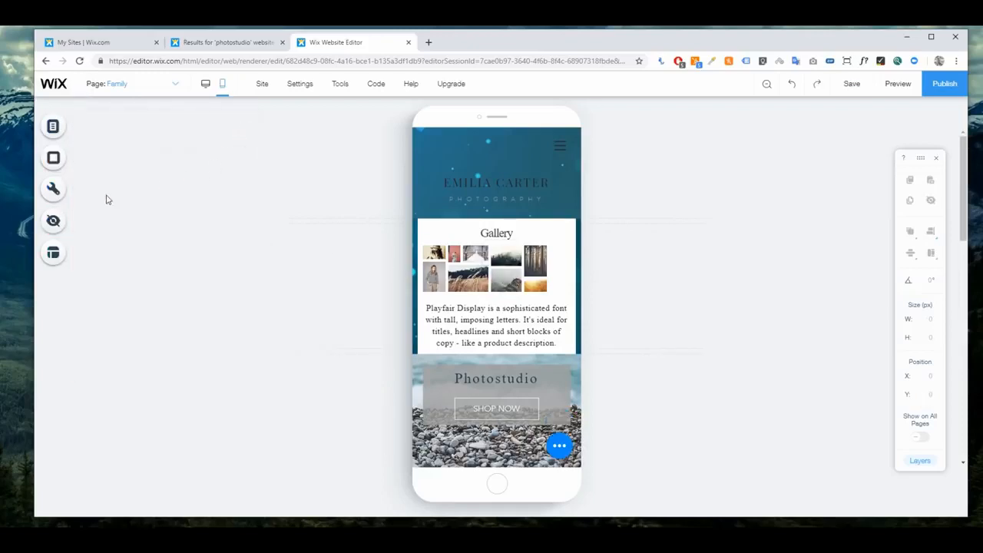
click(53, 222)
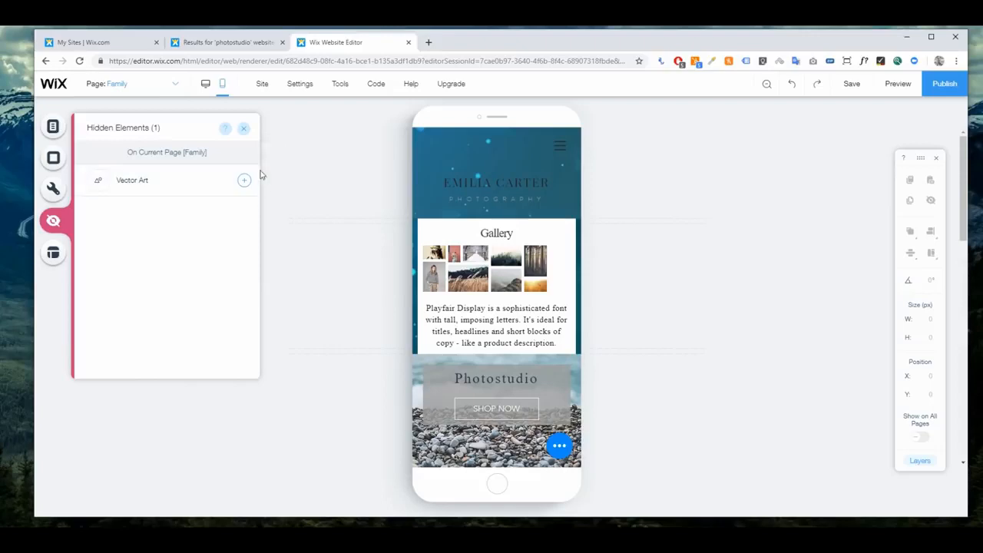
click(243, 129)
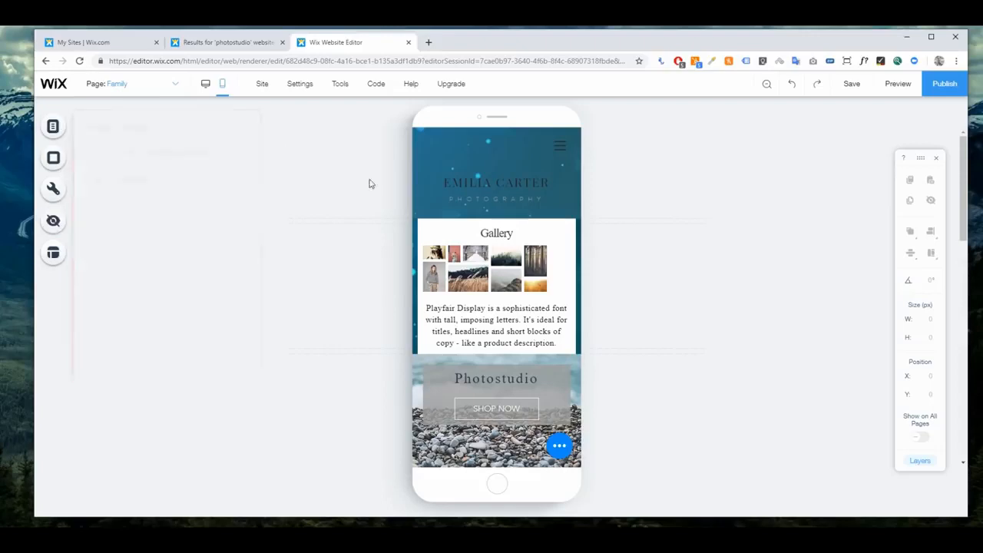
Move the Family page's gallery to about X 35, Y 221 and lower the slideshow's Photostudio box to about X 21, Y 529.
click(463, 261)
drag(463, 261, 476, 260)
scroll(538, 355, down, 1)
scroll(538, 356, down, 3)
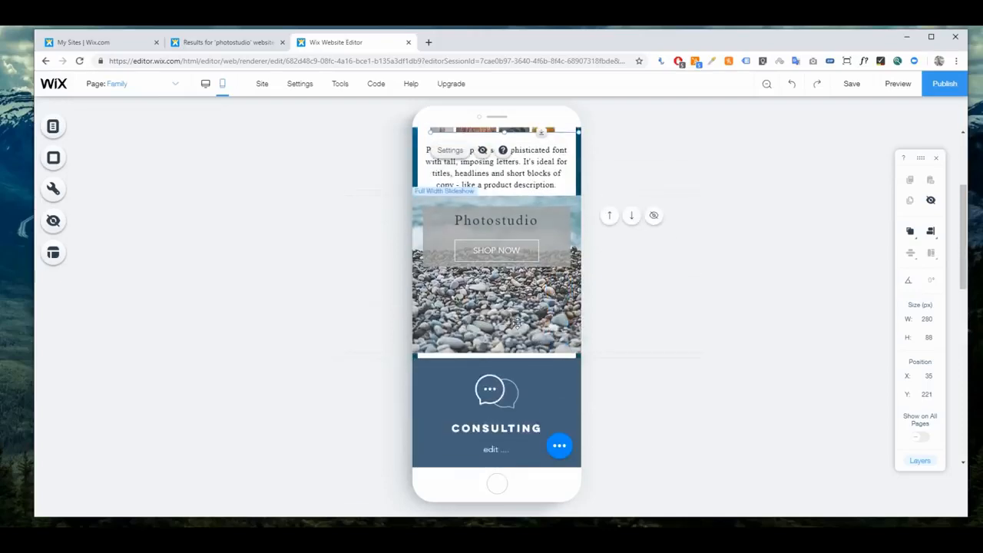
drag(541, 209, 541, 251)
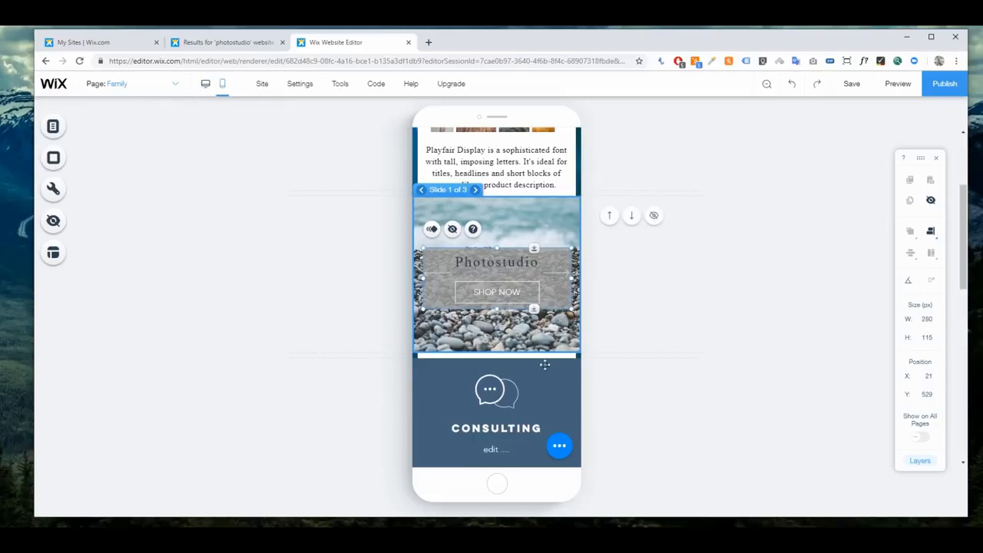
Hide the strip with the Consulting, Storytelling, Branding and Design sections on mobile, and check the quick action options.
scroll(507, 379, down, 10)
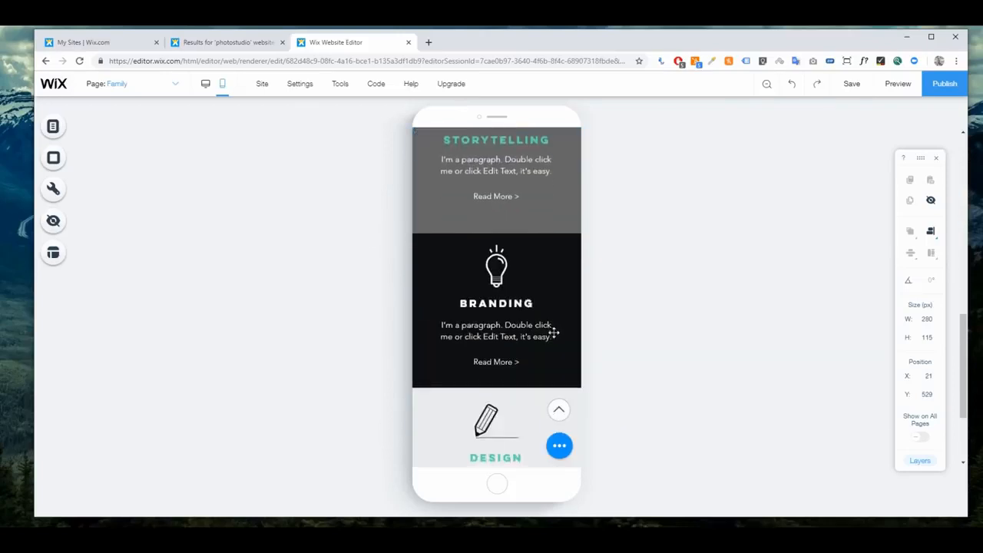
scroll(533, 338, up, 10)
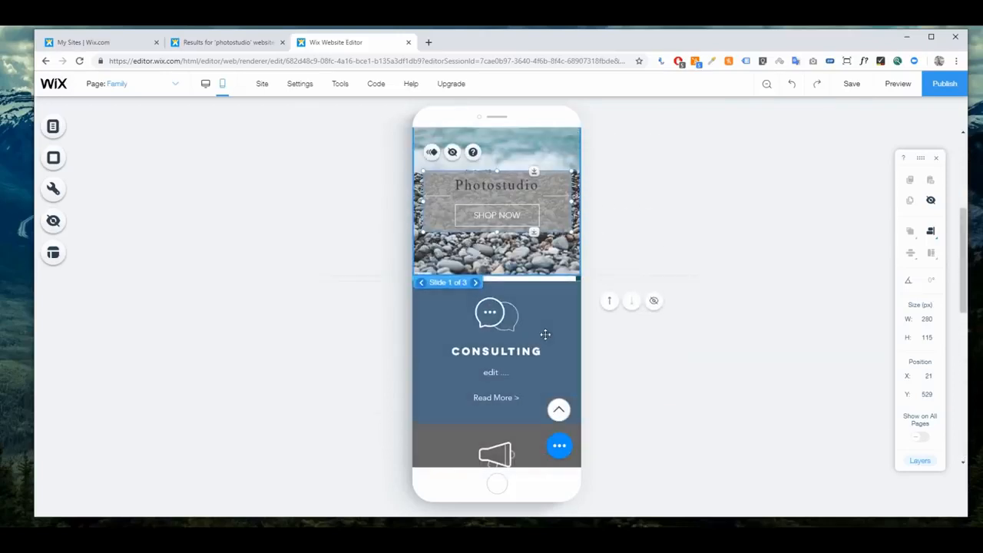
click(546, 290)
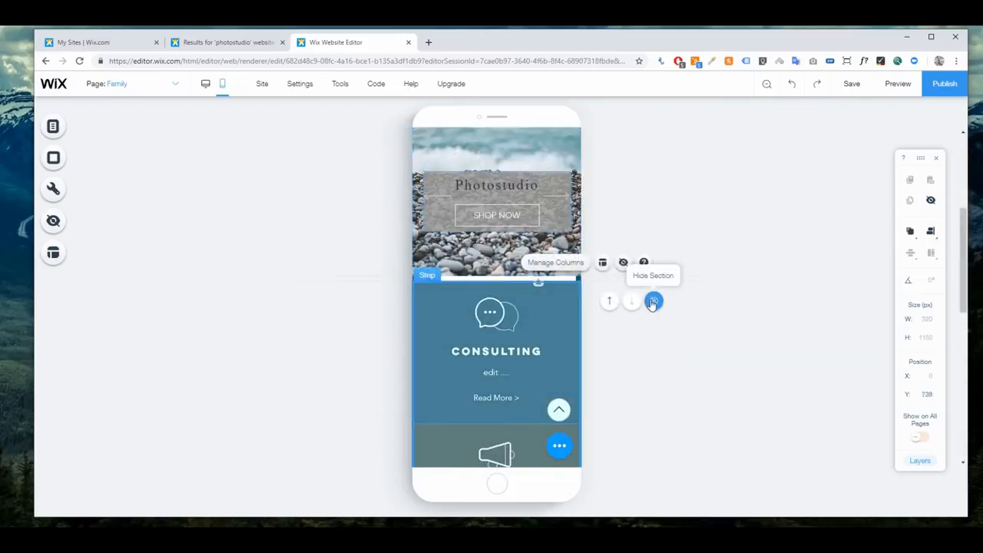
click(653, 302)
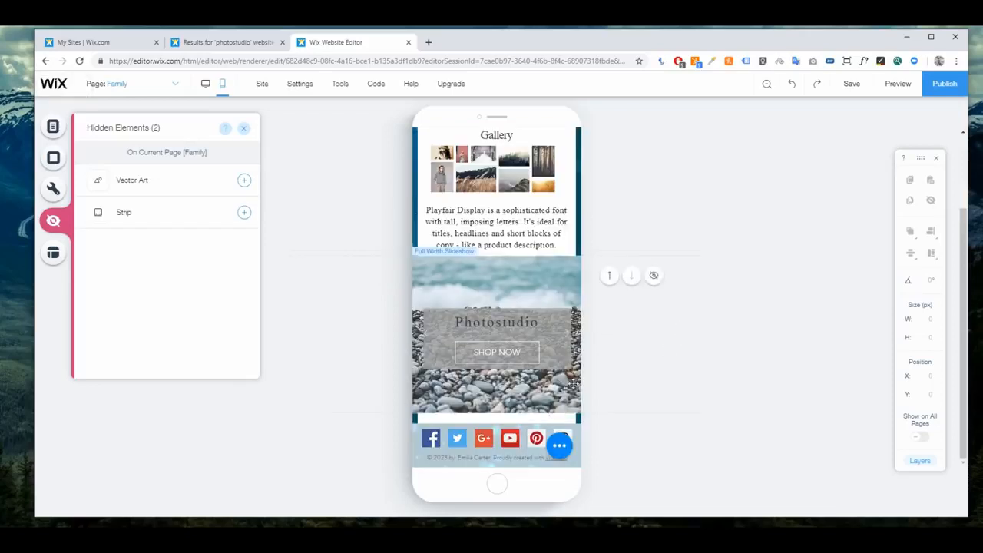
click(560, 445)
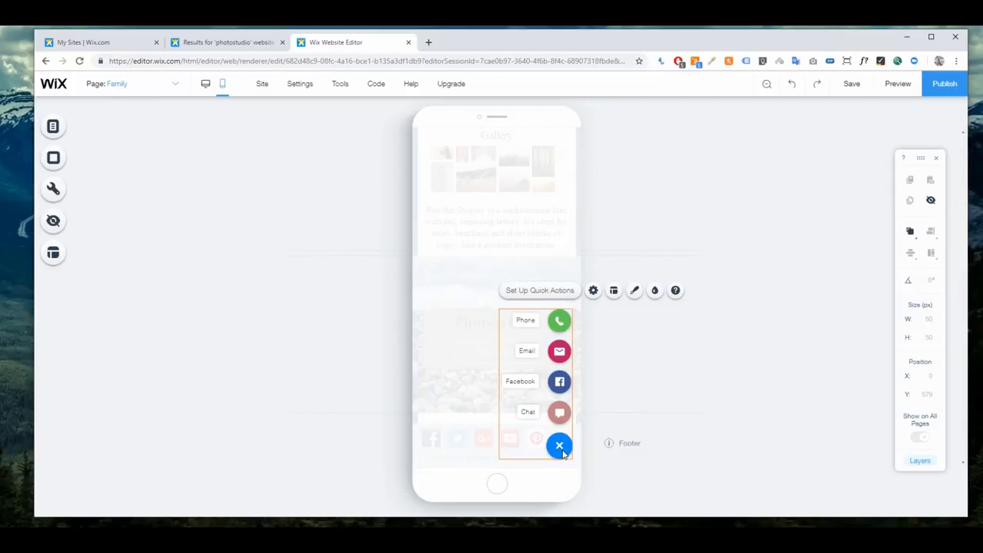
click(645, 442)
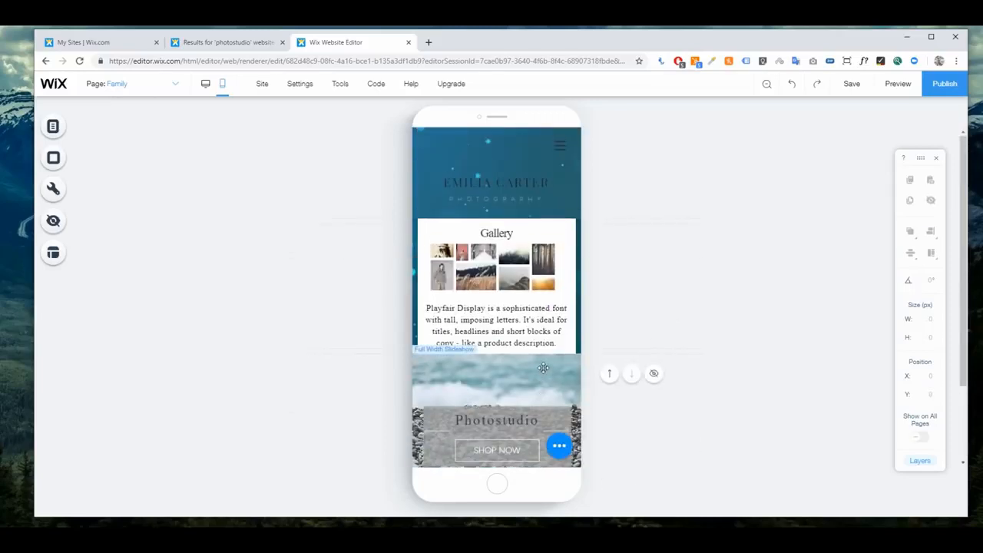
Move the mobile header's site title up to about X 21, Y 53 and its tagline to about X 21, Y 89.
click(492, 183)
drag(491, 182, 499, 164)
click(493, 189)
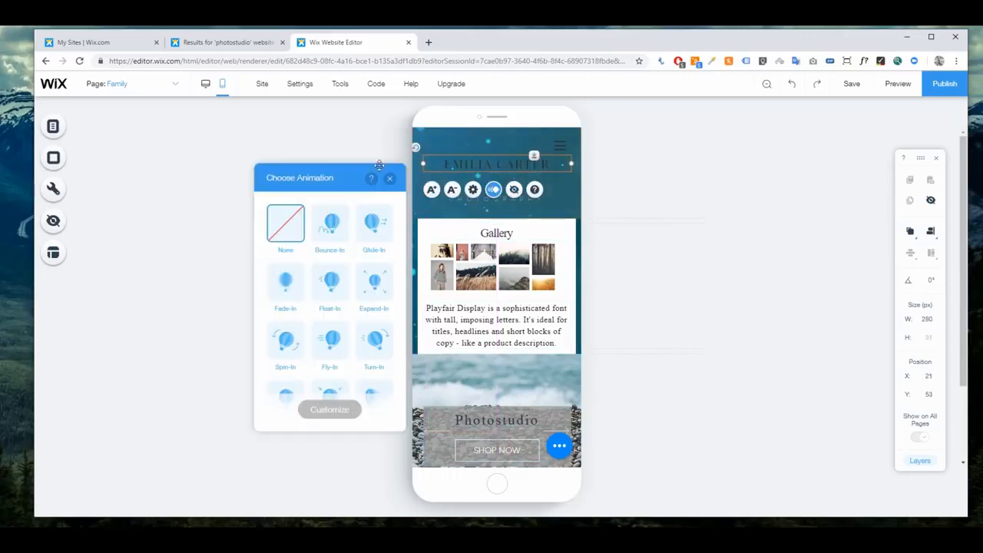
click(393, 178)
click(507, 198)
drag(506, 198, 510, 176)
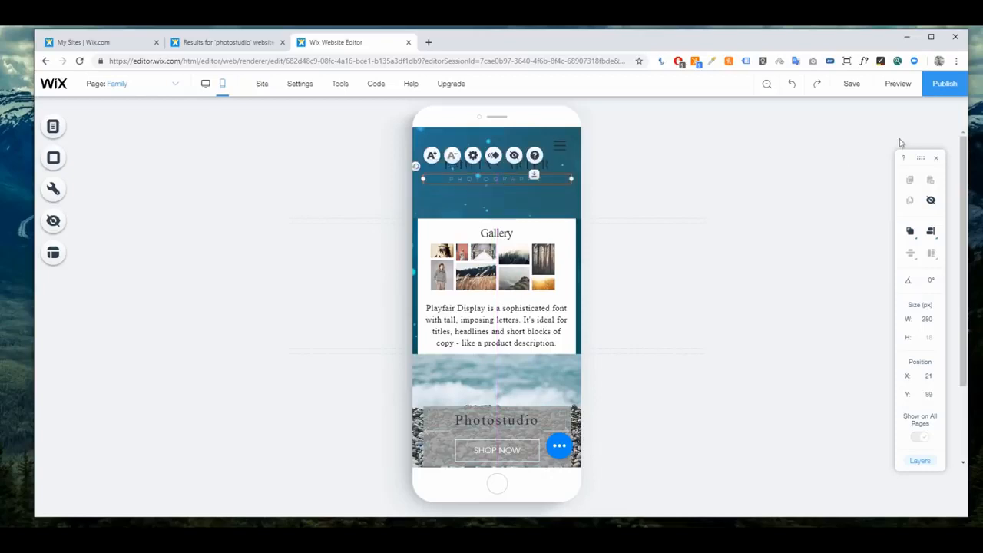
Save the mobile changes, and switch back to the desktop editor.
click(850, 88)
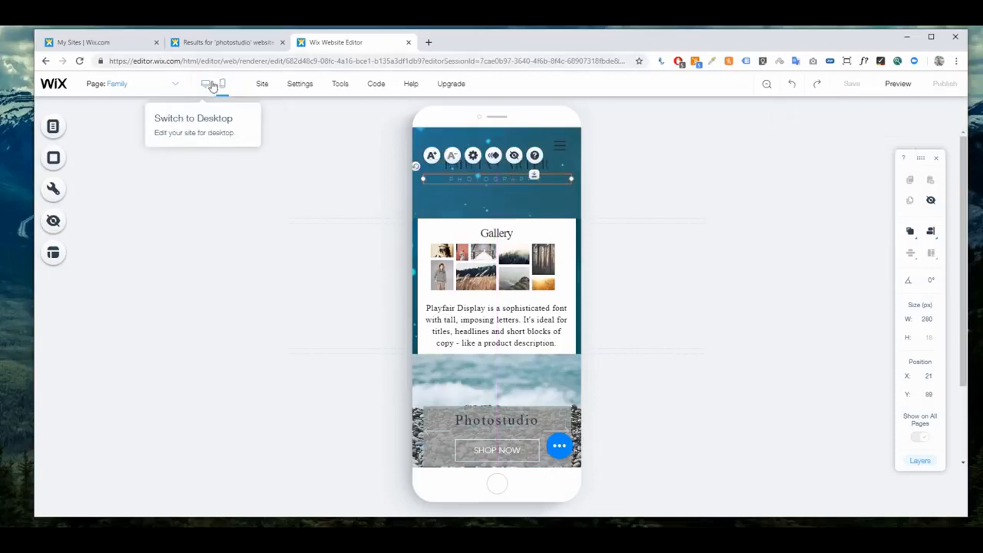
click(211, 84)
click(212, 86)
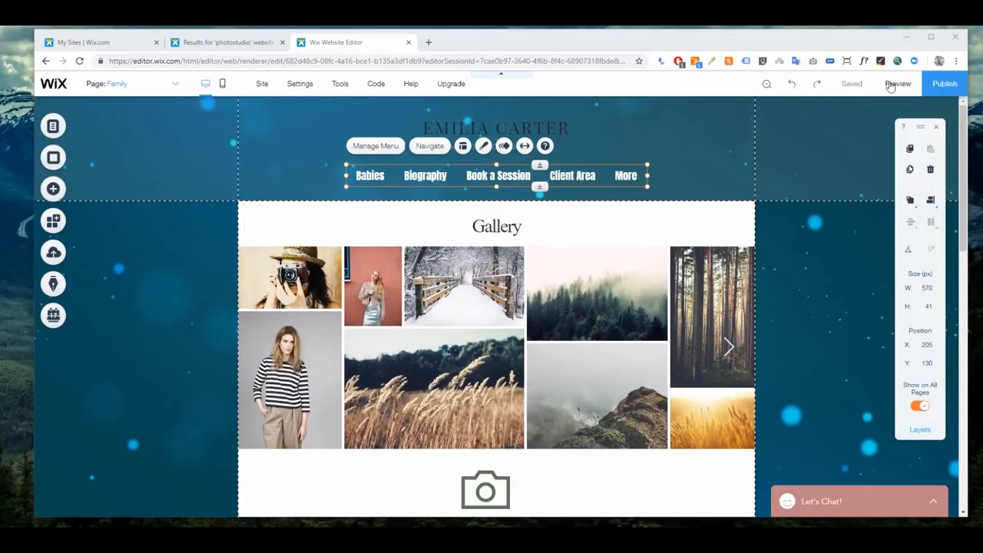
click(850, 86)
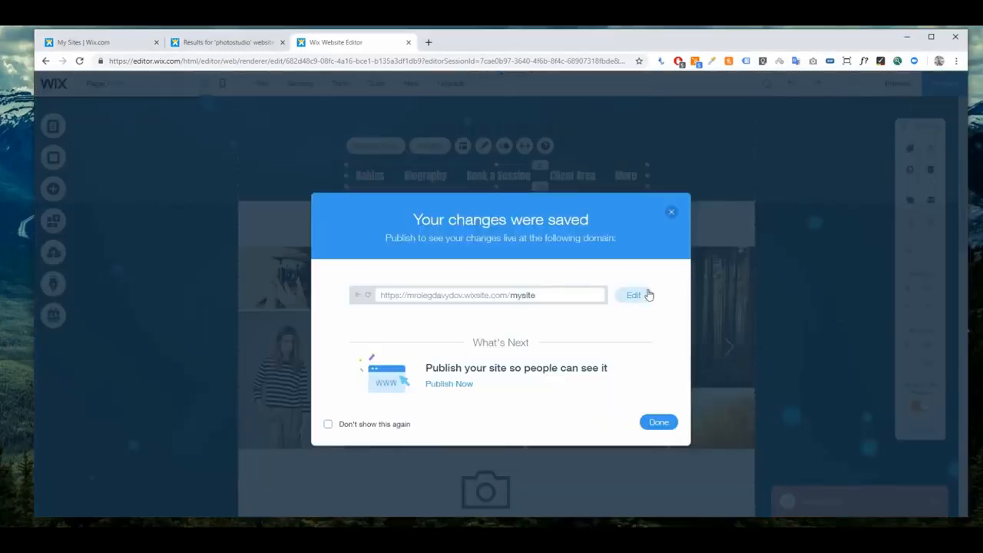
click(641, 297)
click(550, 294)
drag(568, 295, 514, 296)
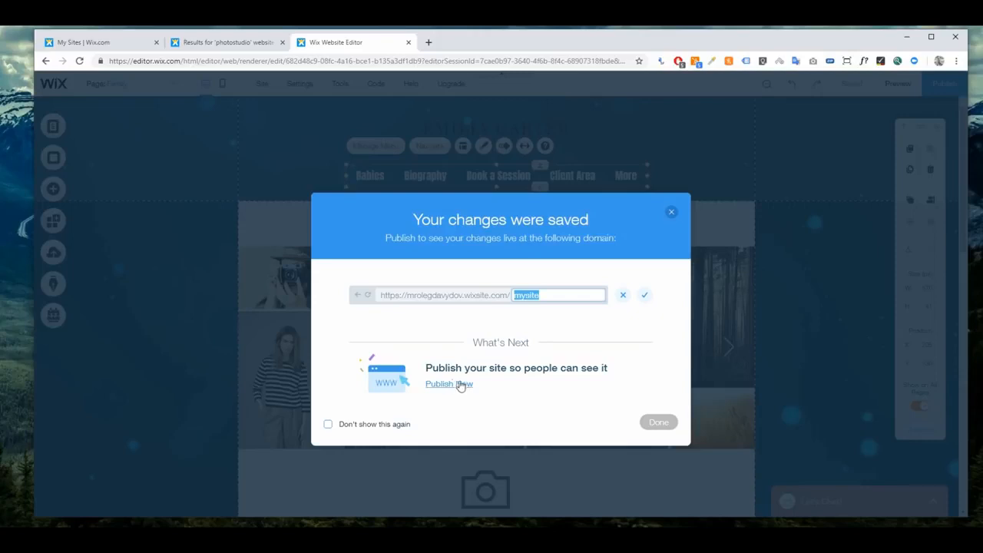
click(669, 214)
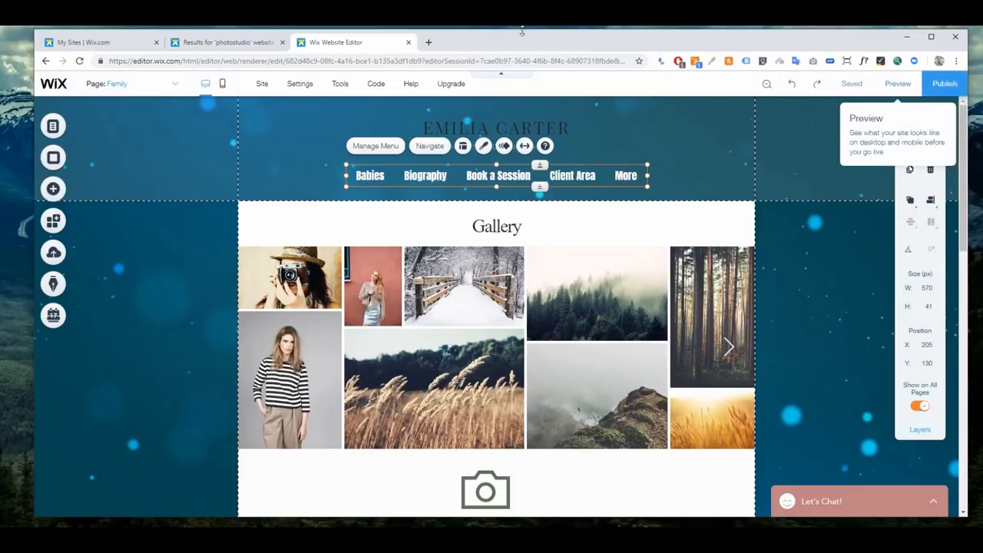
Close the editor and template search pages, and refresh the My Sites list.
click(409, 42)
click(282, 42)
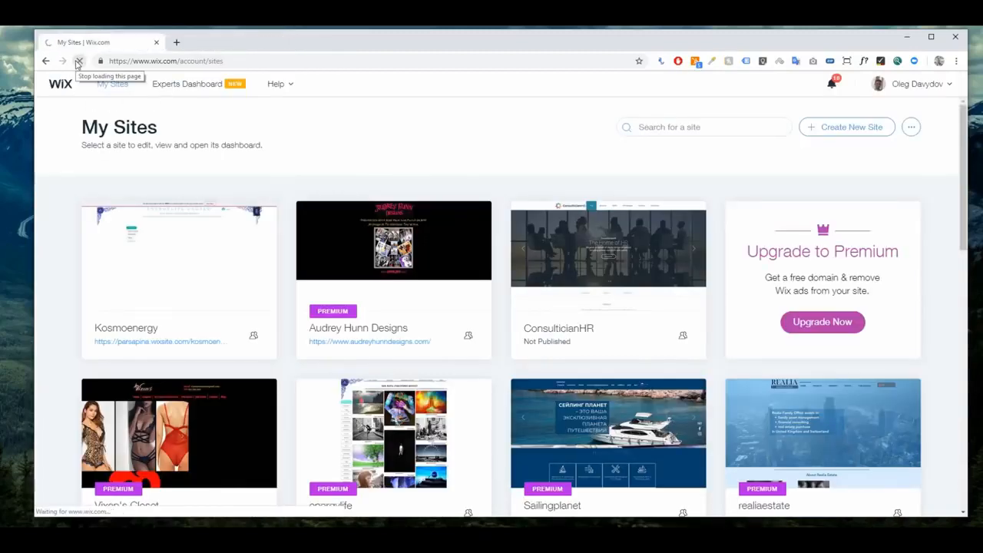
click(77, 62)
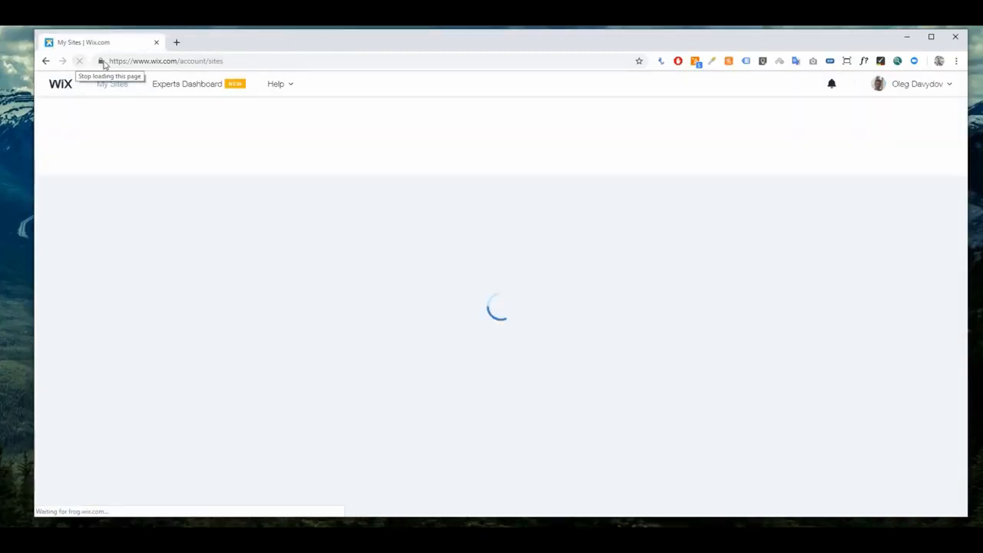
mouse_move(266, 226)
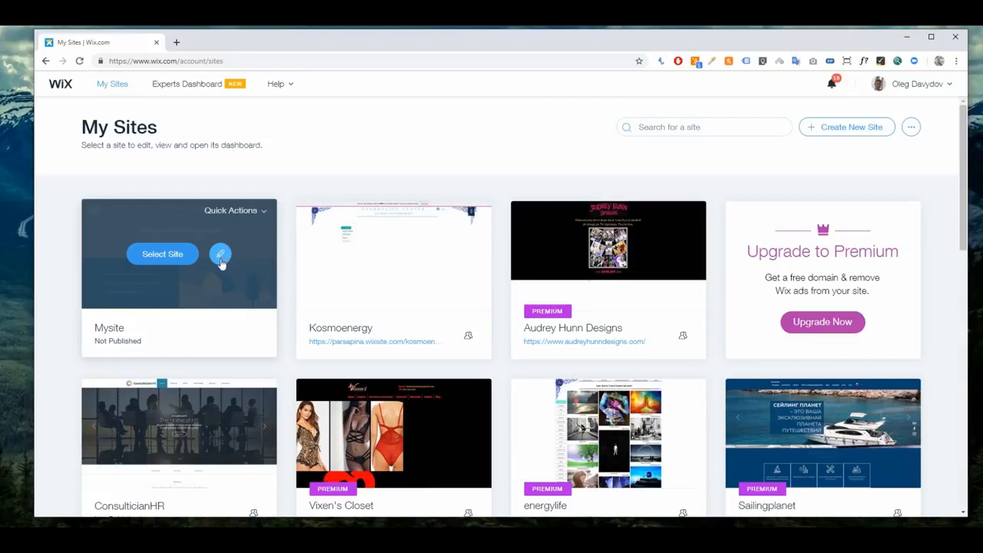
Open the Mysite dashboard, look at the photo album setup, and return to the dashboard.
click(159, 262)
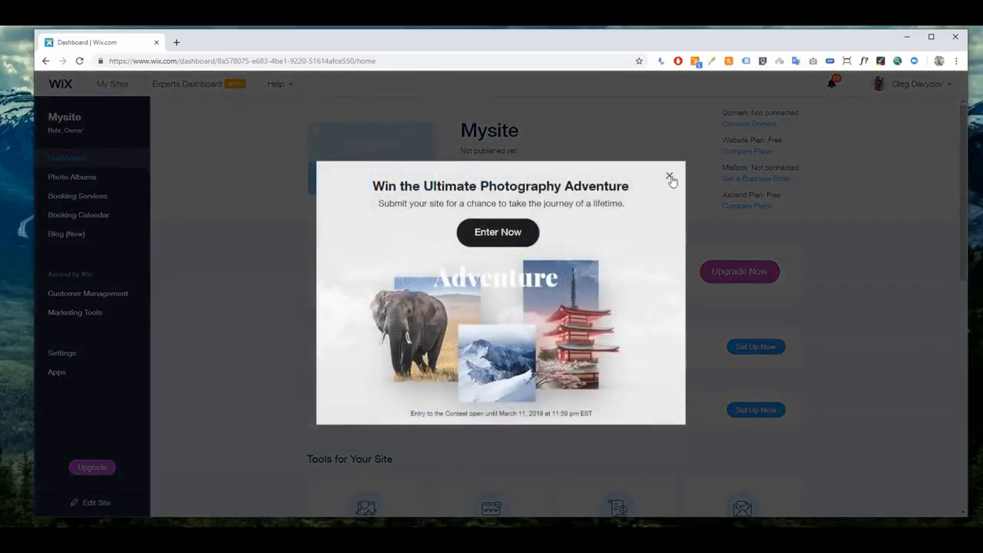
click(669, 178)
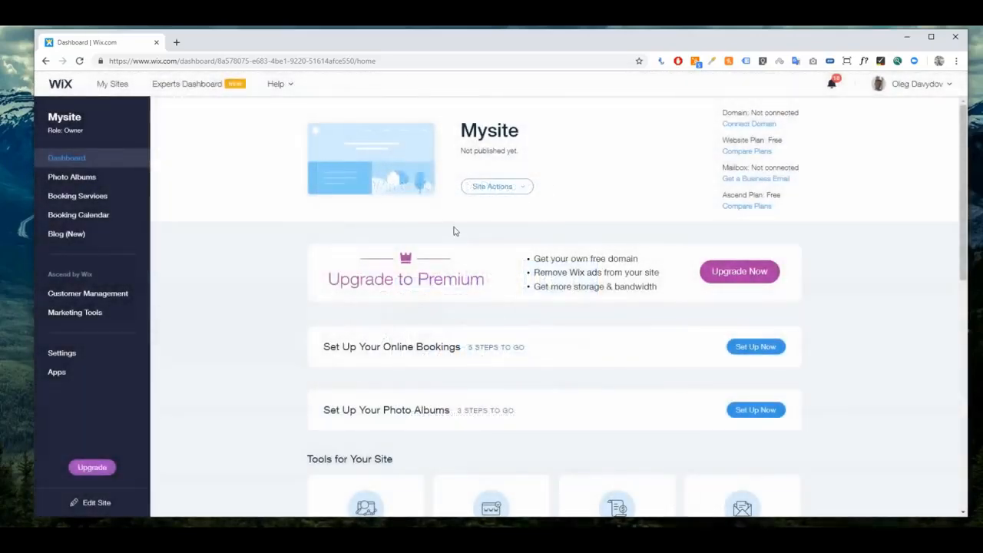
scroll(422, 251, down, 3)
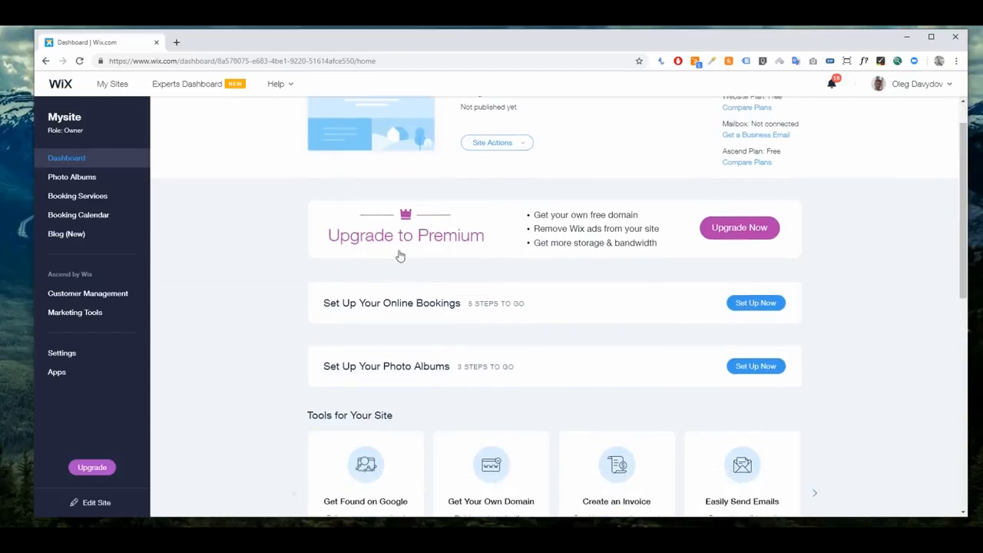
click(89, 180)
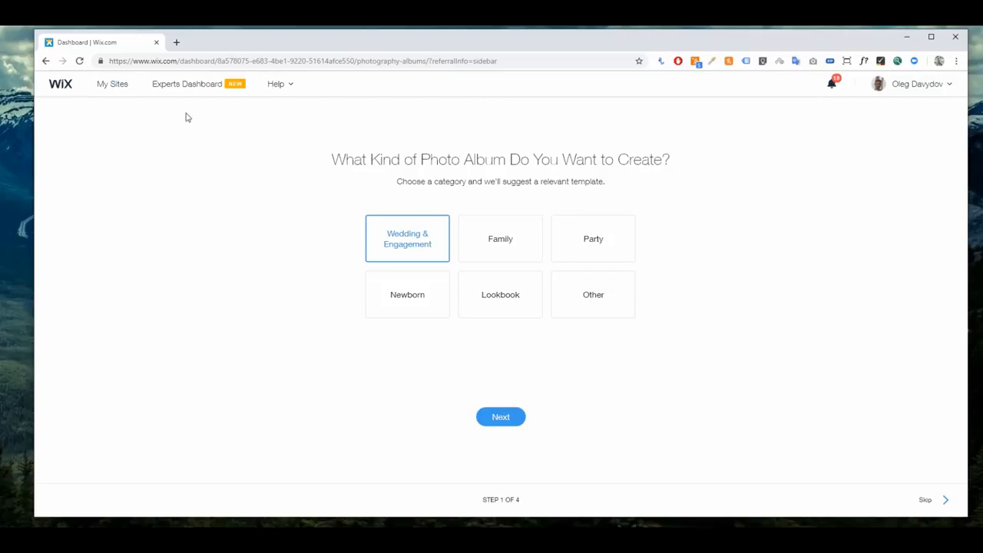
click(112, 84)
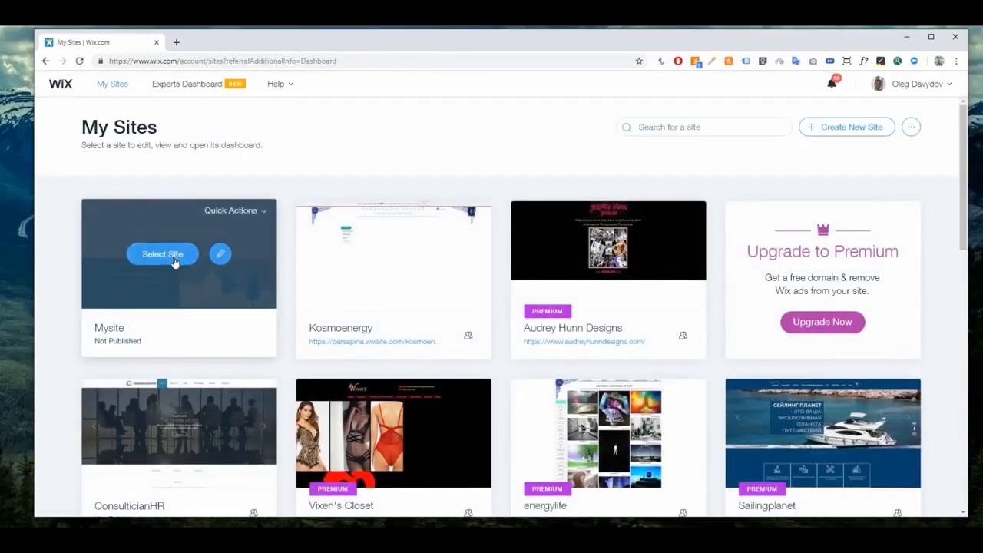
click(175, 263)
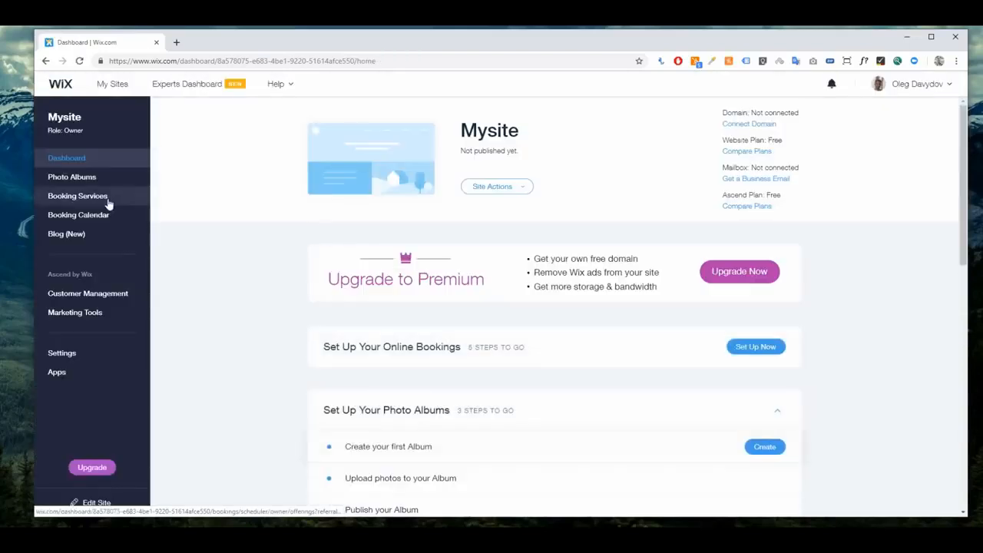
Look through the site's booking services and its published blog posts.
click(78, 197)
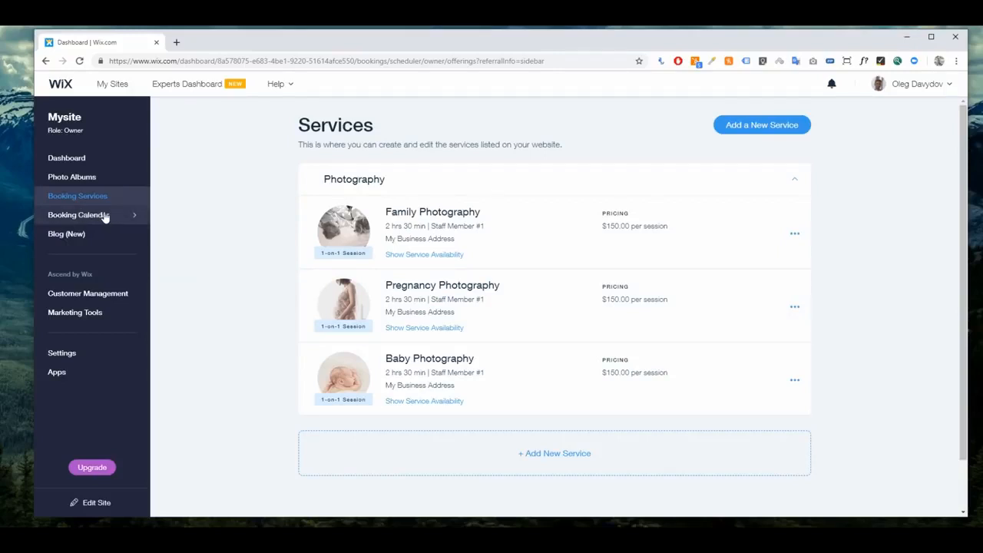
click(99, 234)
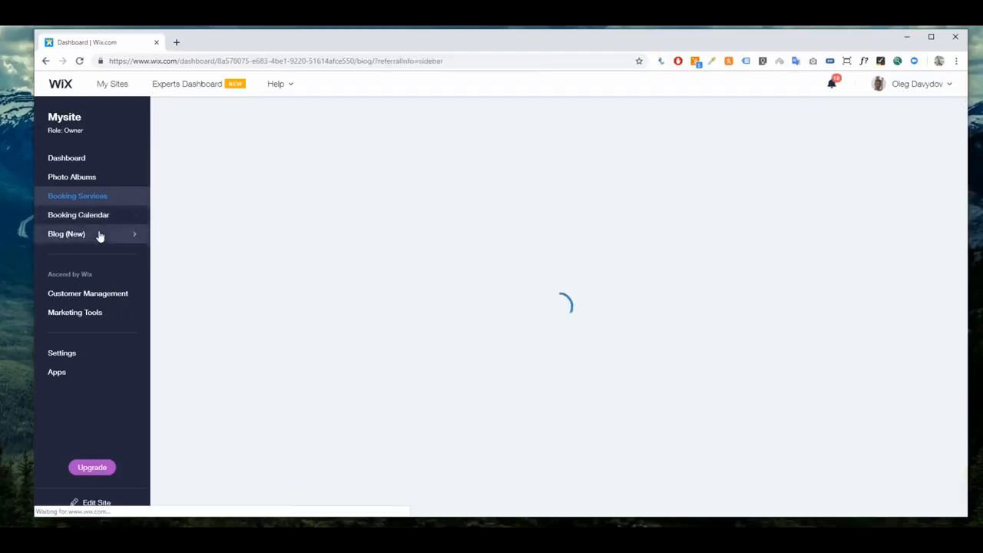
click(78, 119)
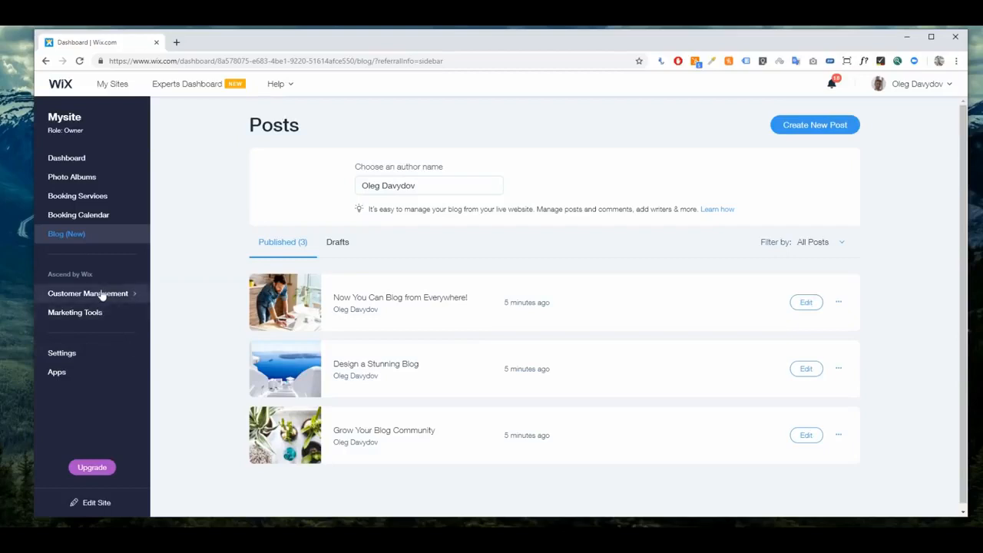
Look through the marketing tools and view the Get Found on Google page about Wix SEO Wiz.
click(96, 316)
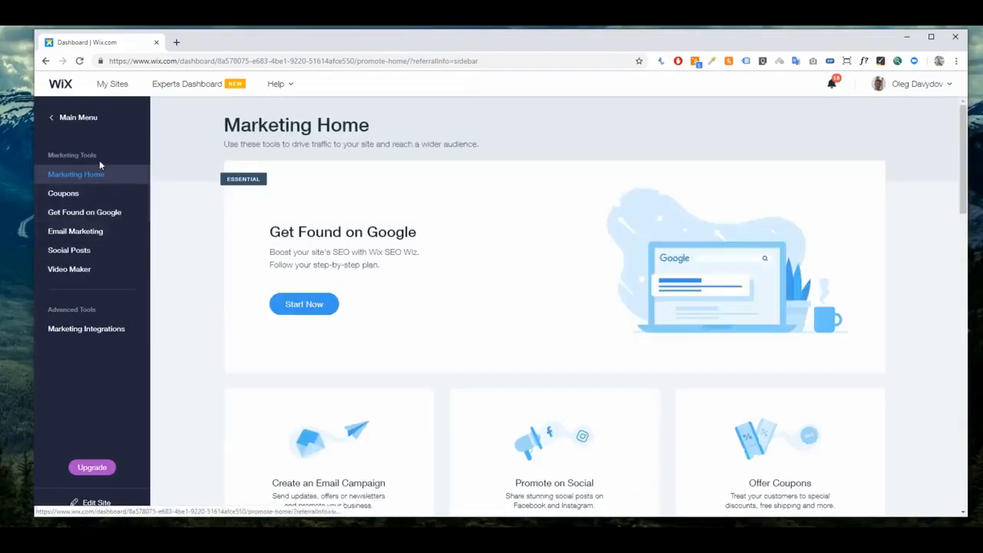
click(76, 118)
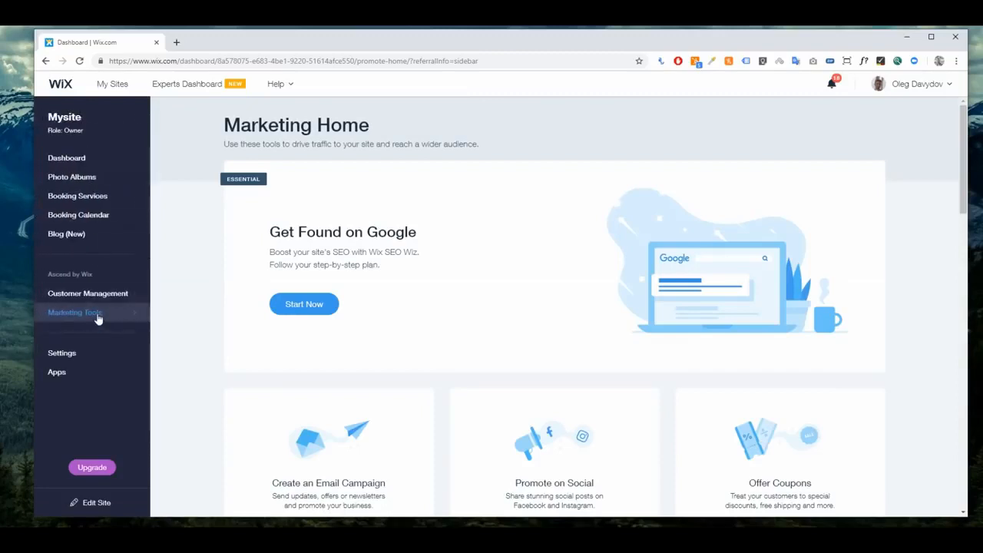
click(97, 315)
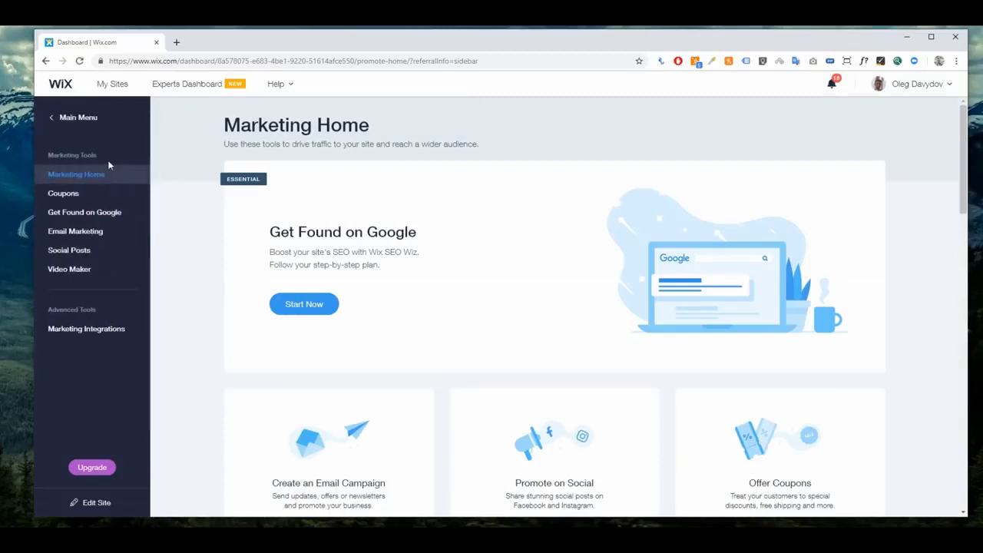
click(111, 212)
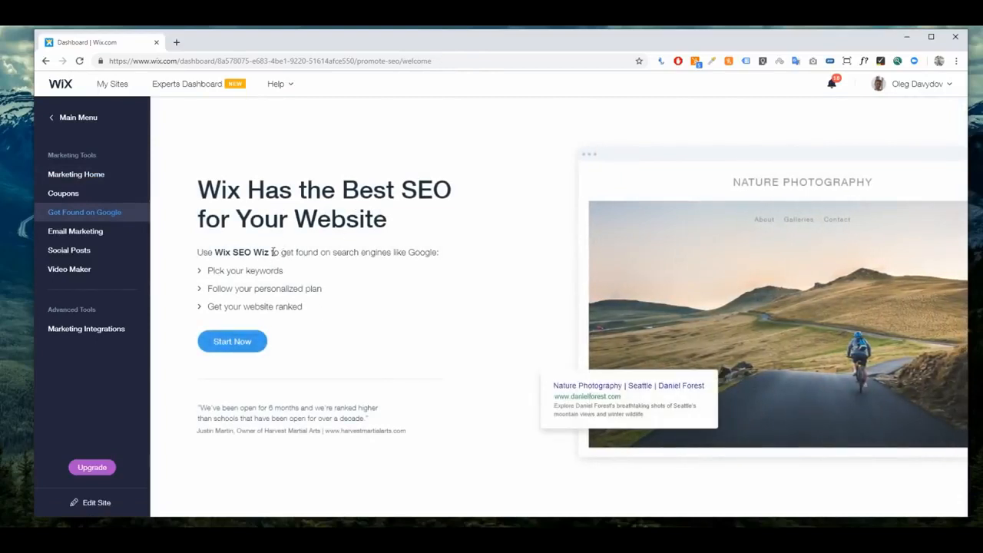
drag(272, 252, 226, 247)
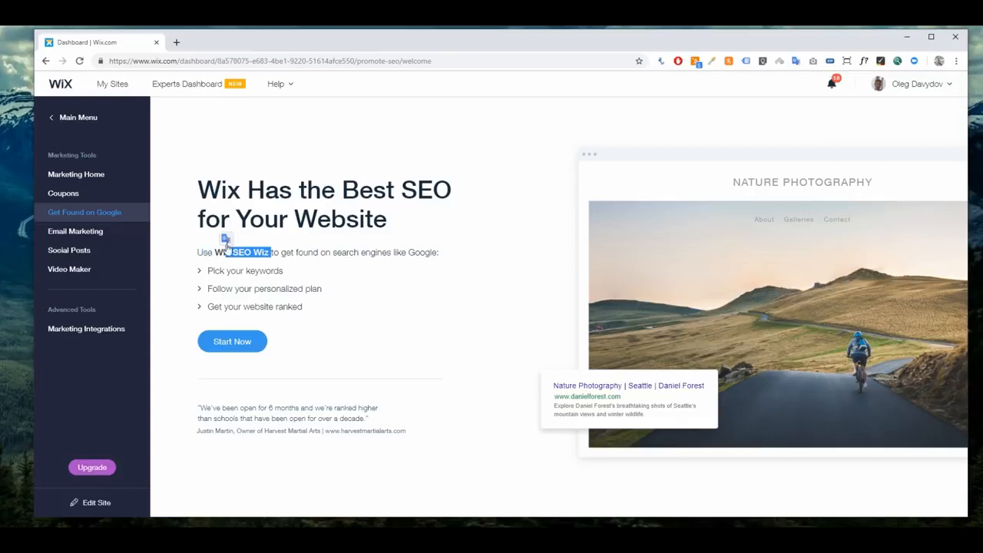
Examine the sample Google search listing on the SEO page, including its title, web address and description.
click(314, 254)
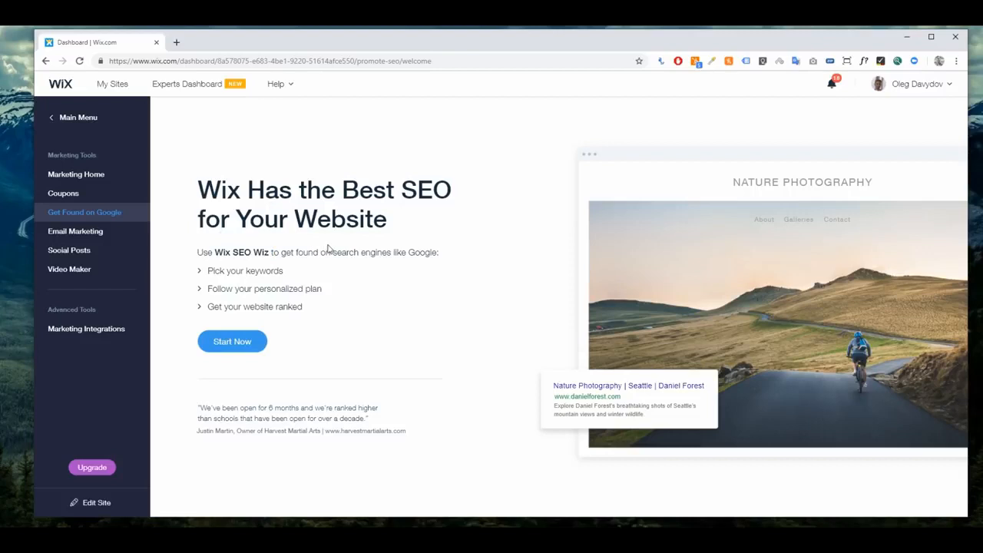
drag(646, 414, 556, 382)
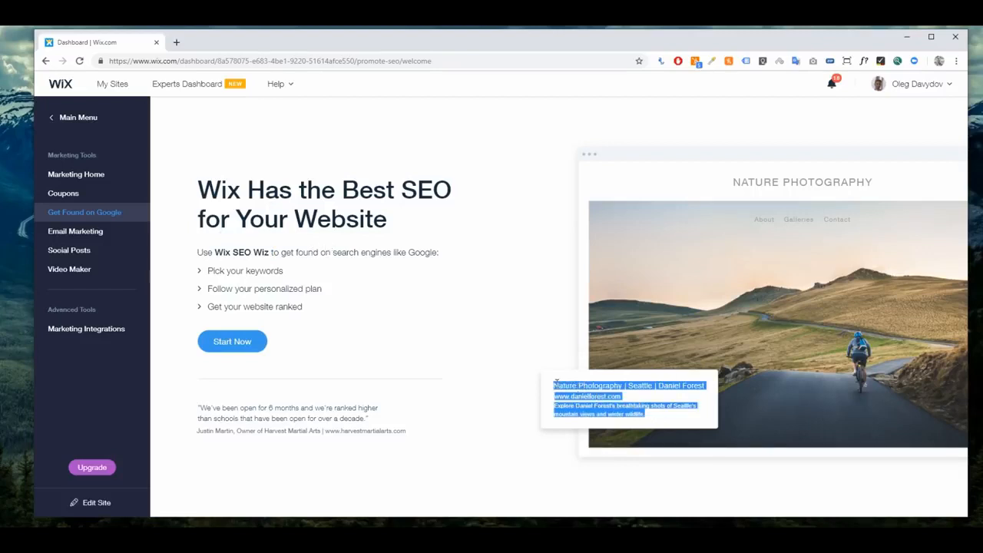
click(642, 399)
drag(651, 413, 552, 407)
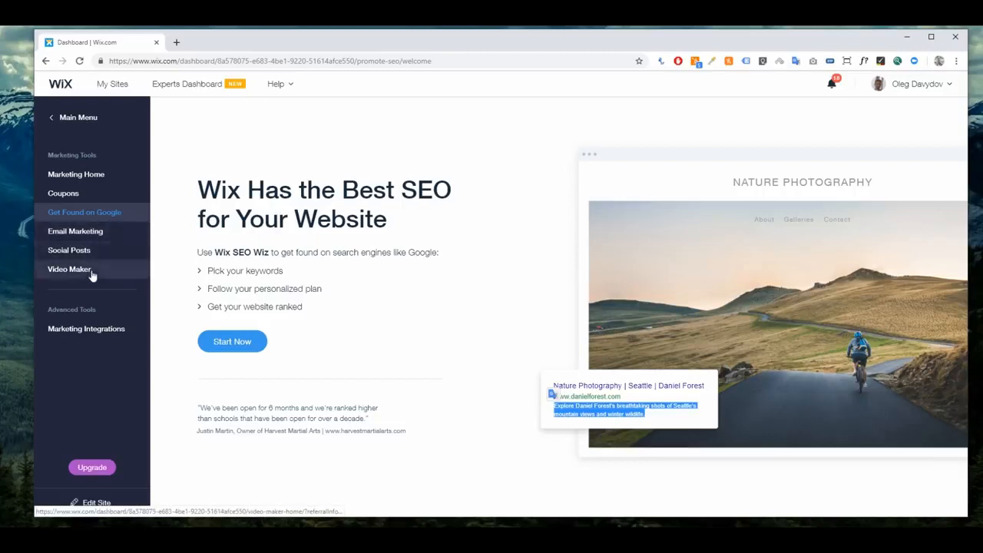
Look through the available marketing integrations and return to the site's dashboard.
click(112, 329)
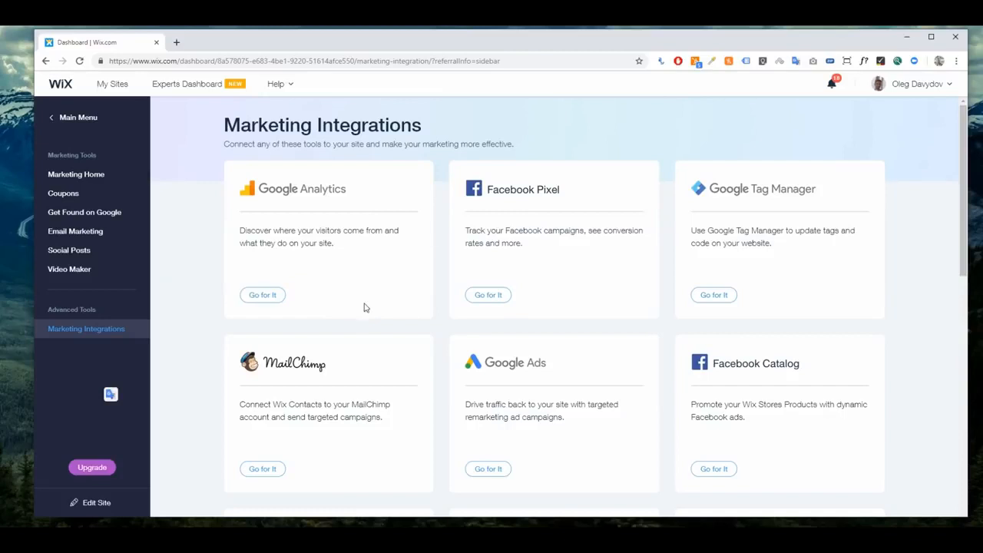
scroll(477, 399, down, 2)
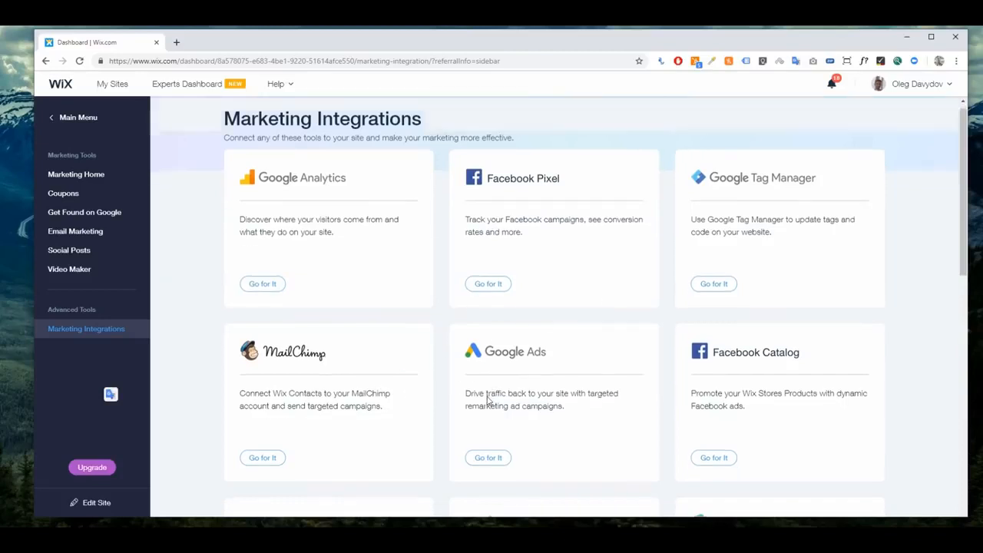
scroll(499, 413, down, 5)
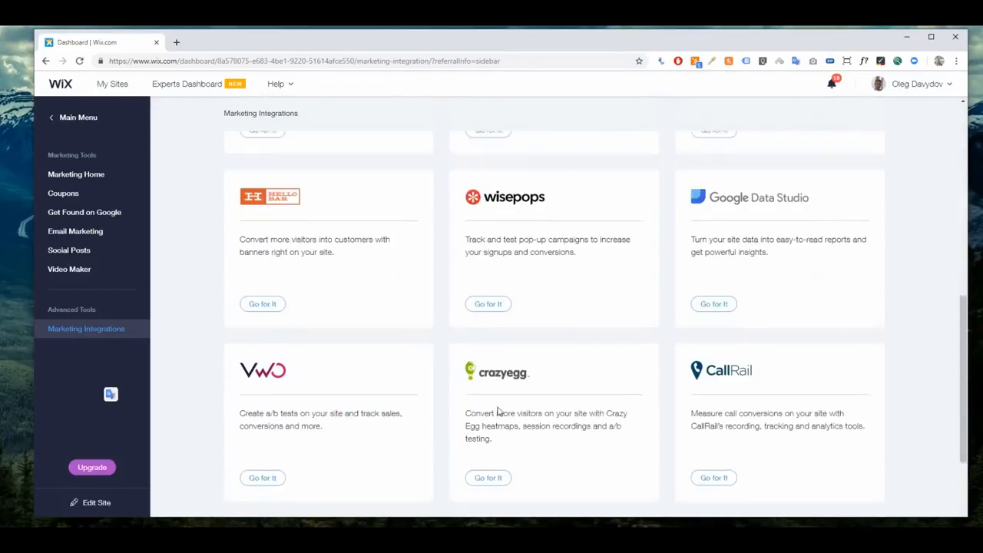
scroll(497, 408, up, 8)
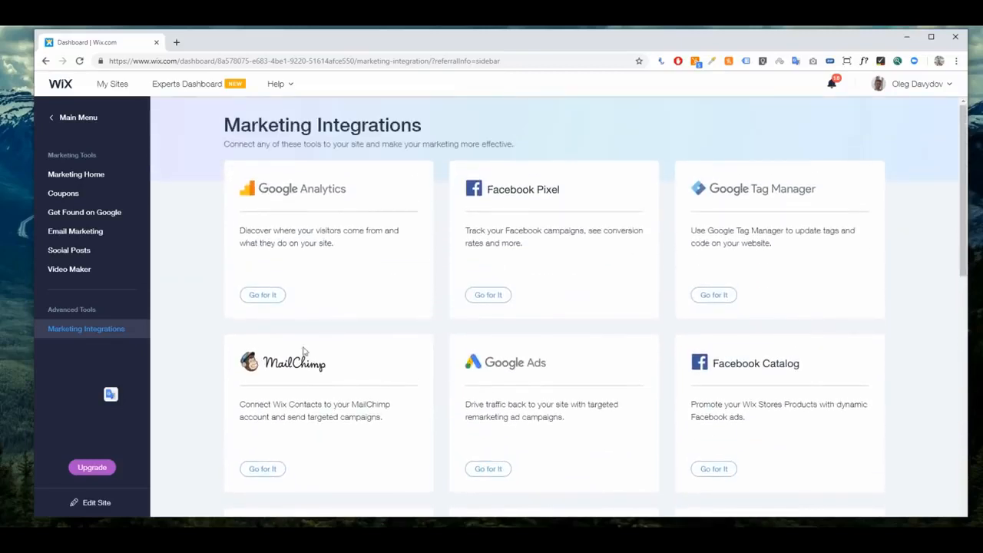
click(78, 118)
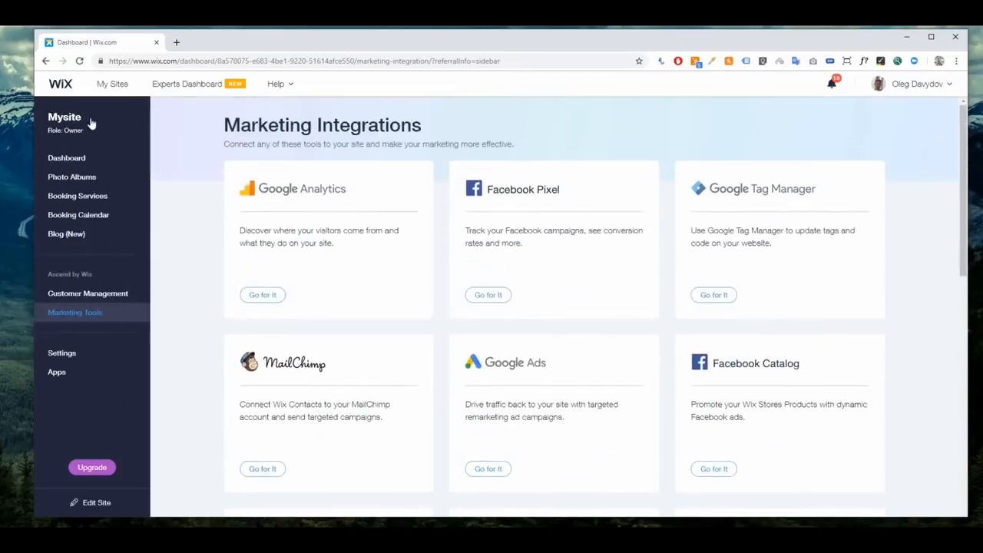
click(83, 157)
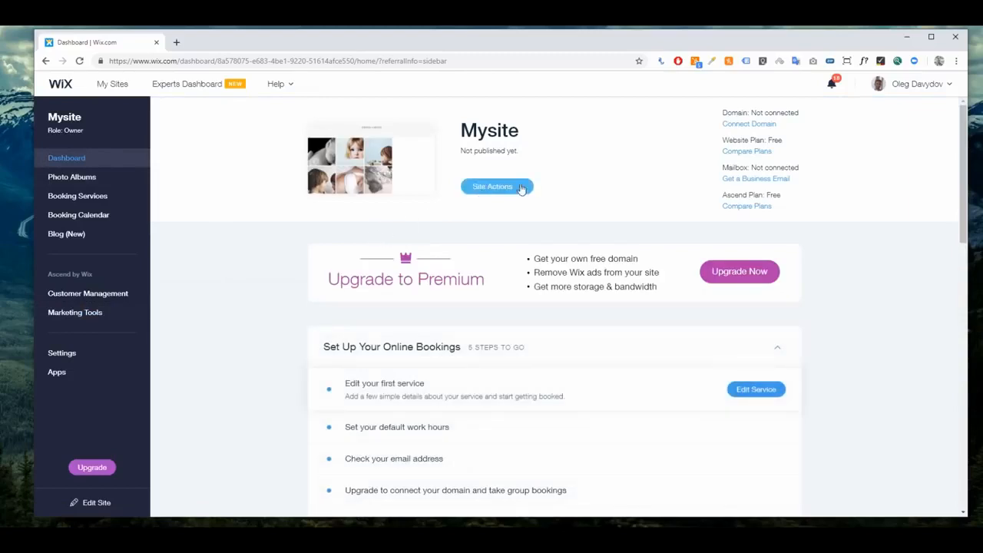
View the options for connecting a domain and getting a business email, and return to the dashboard.
click(752, 126)
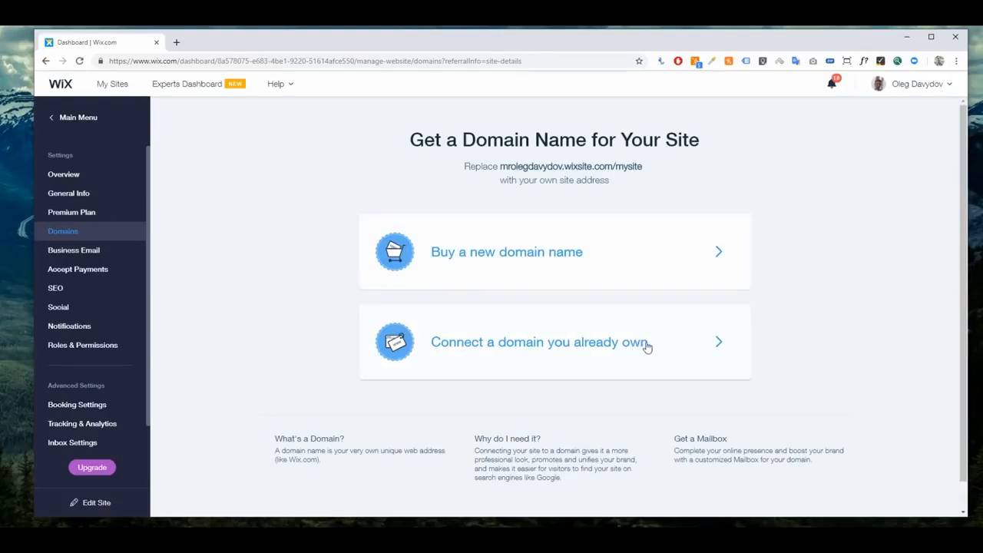
click(108, 251)
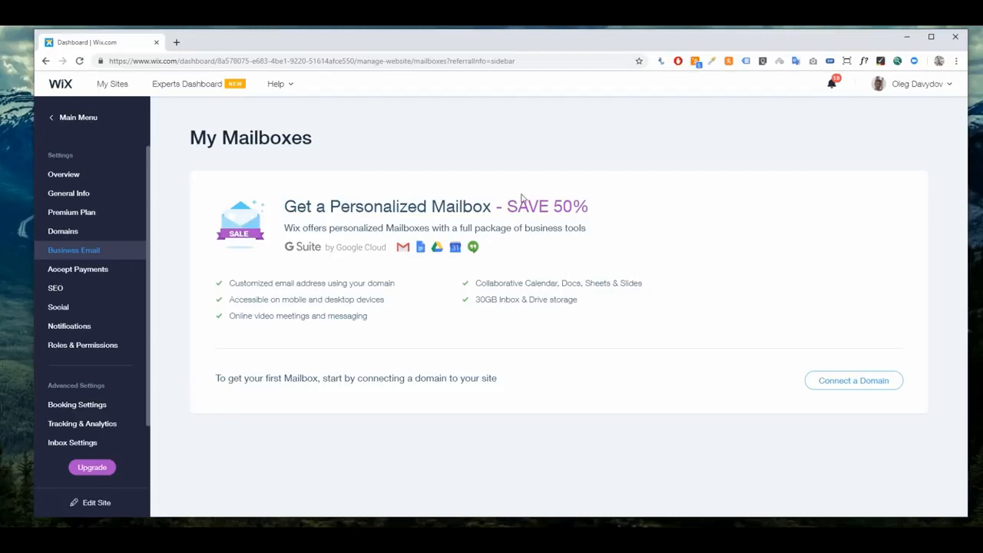
click(79, 111)
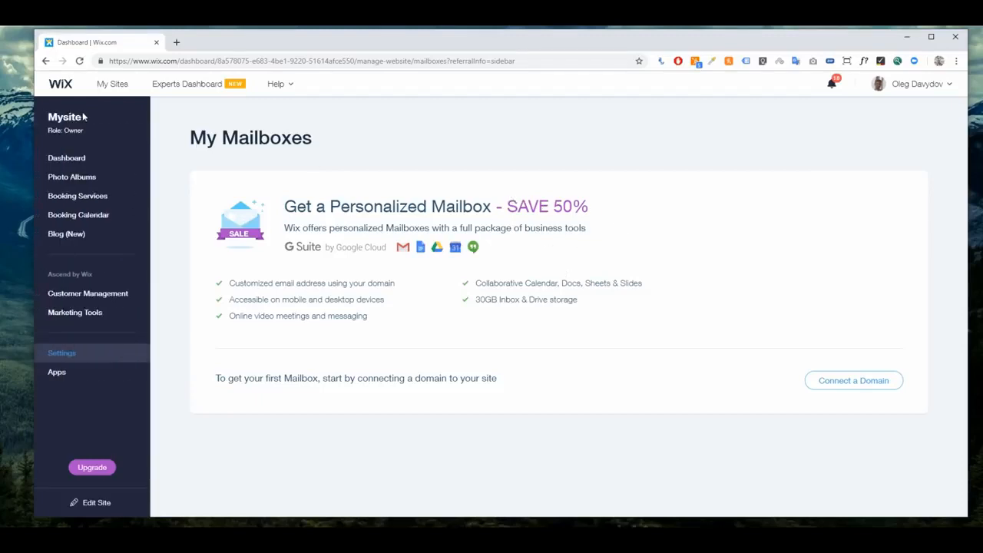
click(86, 168)
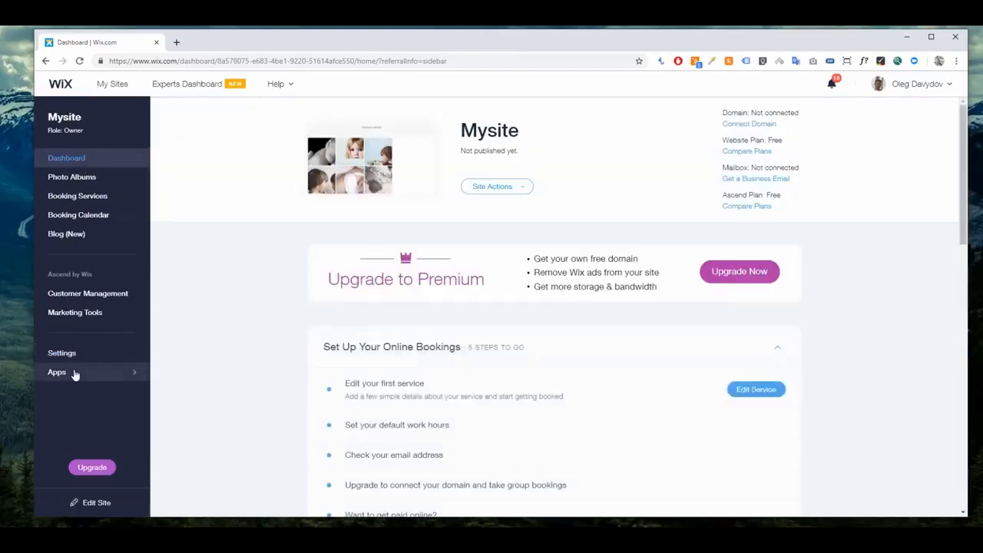
View the recommended apps in the App Market and return to the dashboard.
click(73, 373)
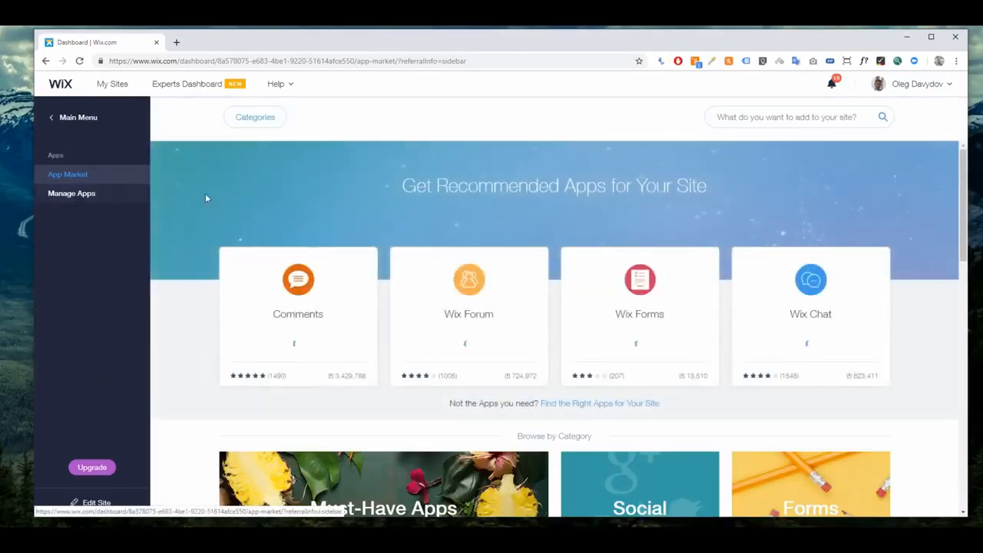
click(66, 119)
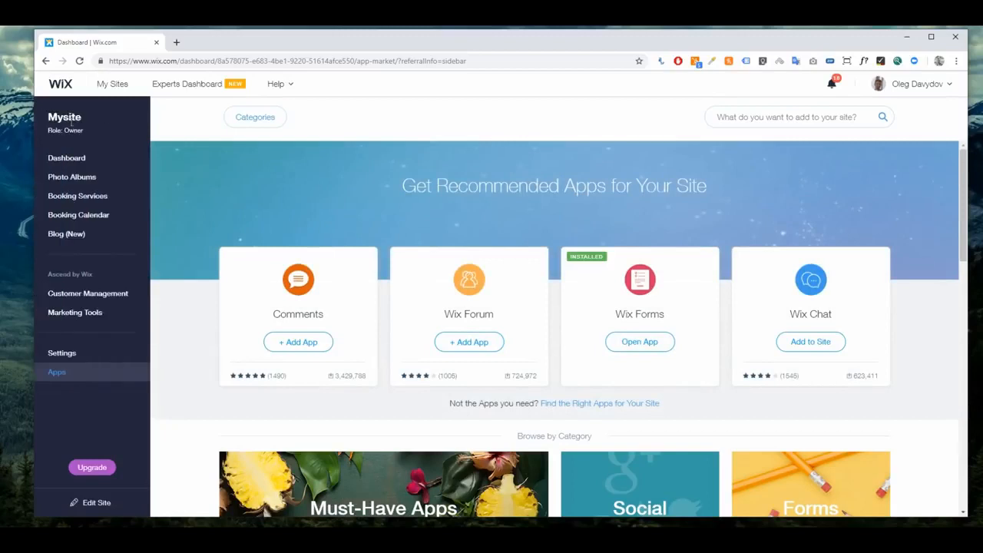
click(73, 159)
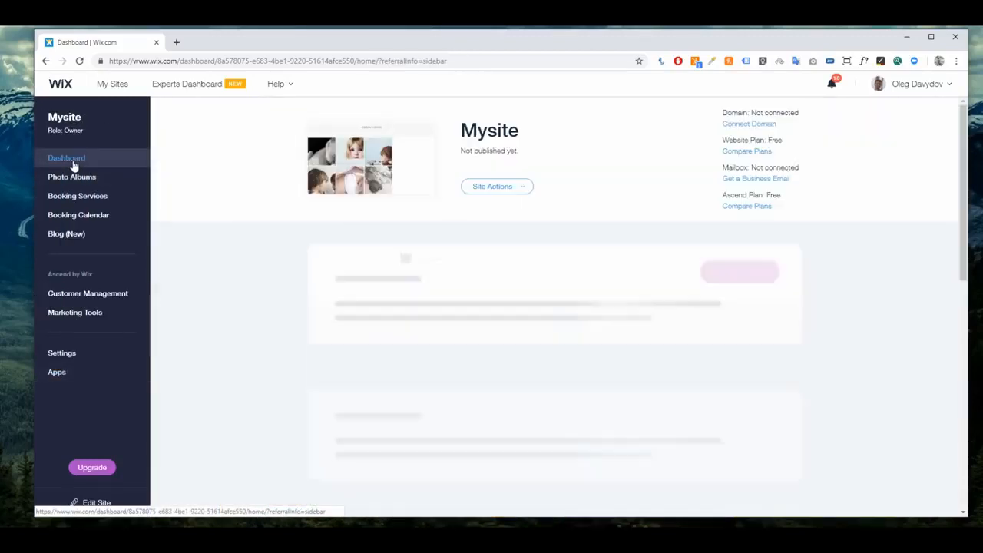